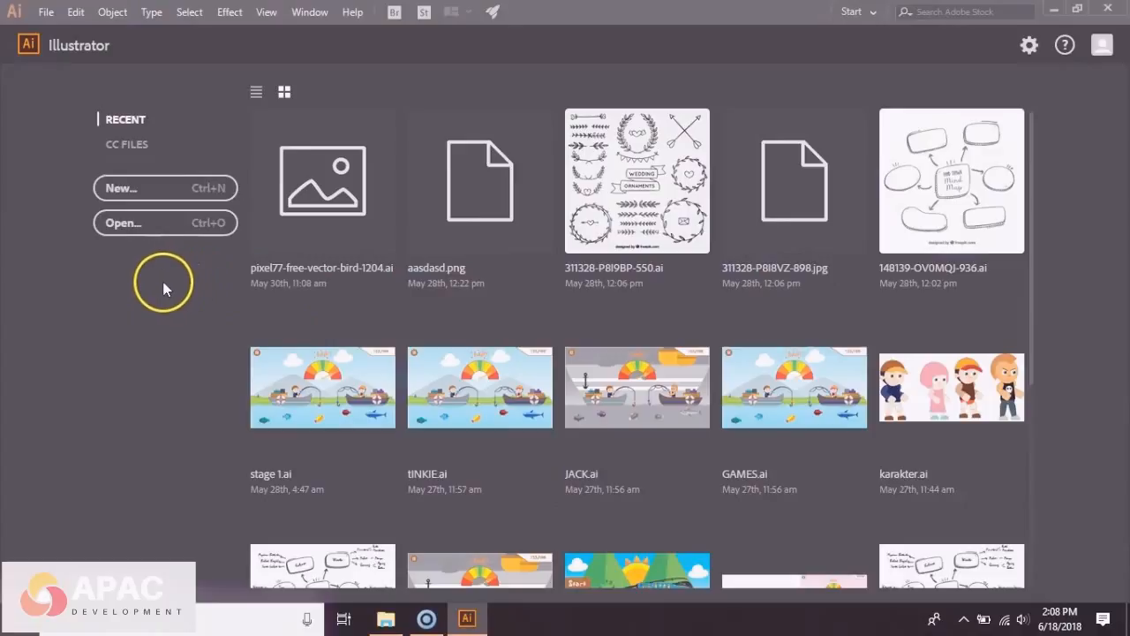
- Create a new landscape A4 document, 297 x 210 mm with CMYK color, after browsing the other preset categories
click(155, 188)
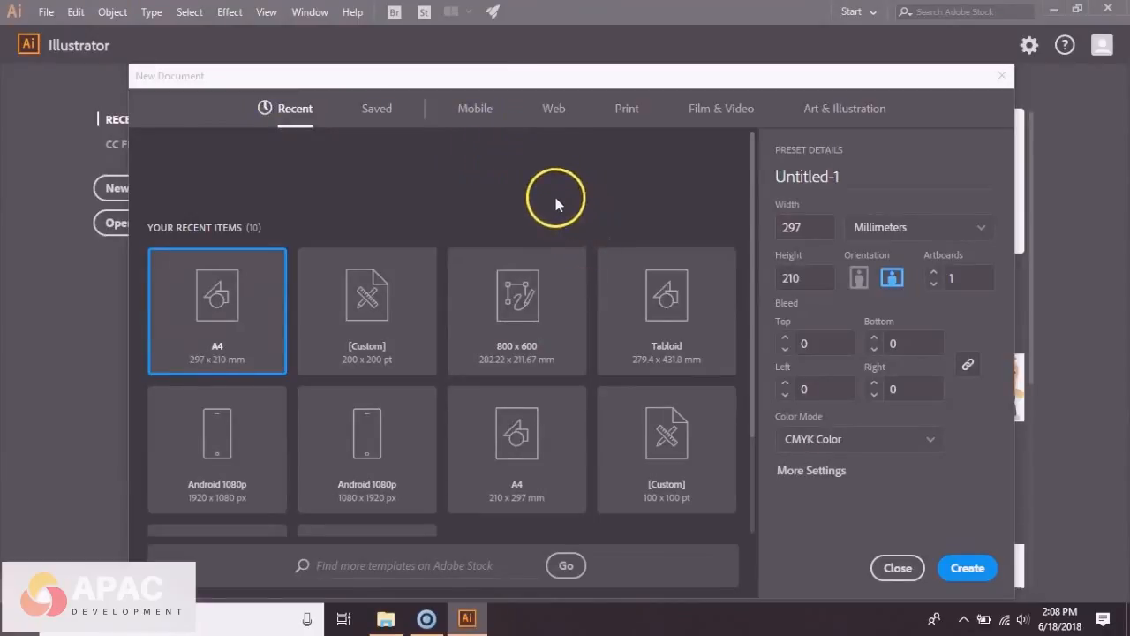
click(474, 115)
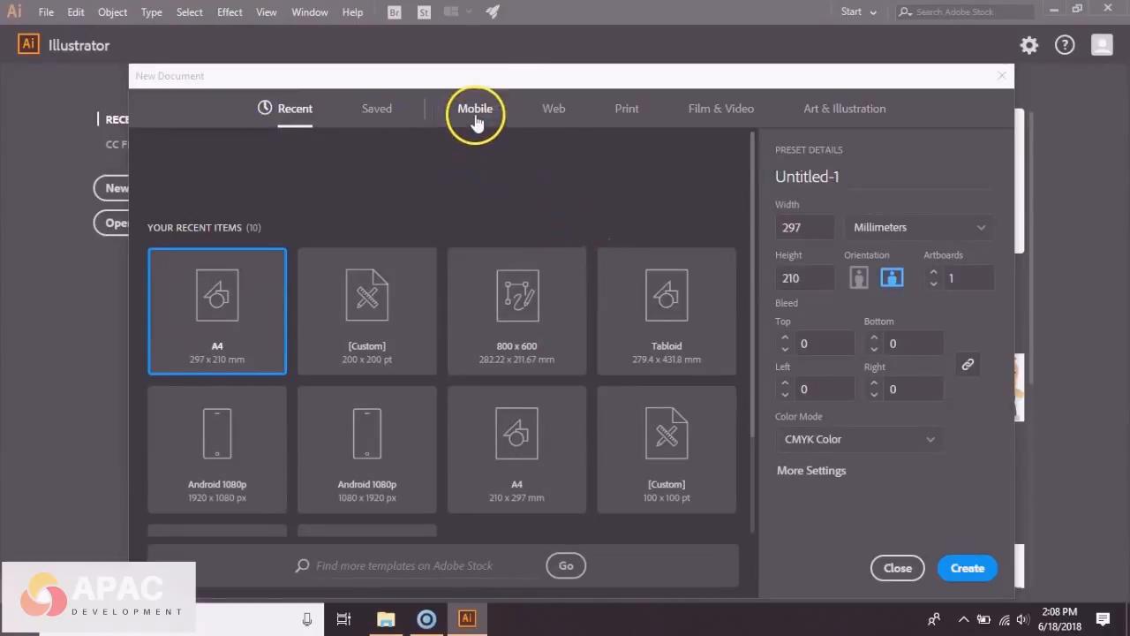
click(552, 112)
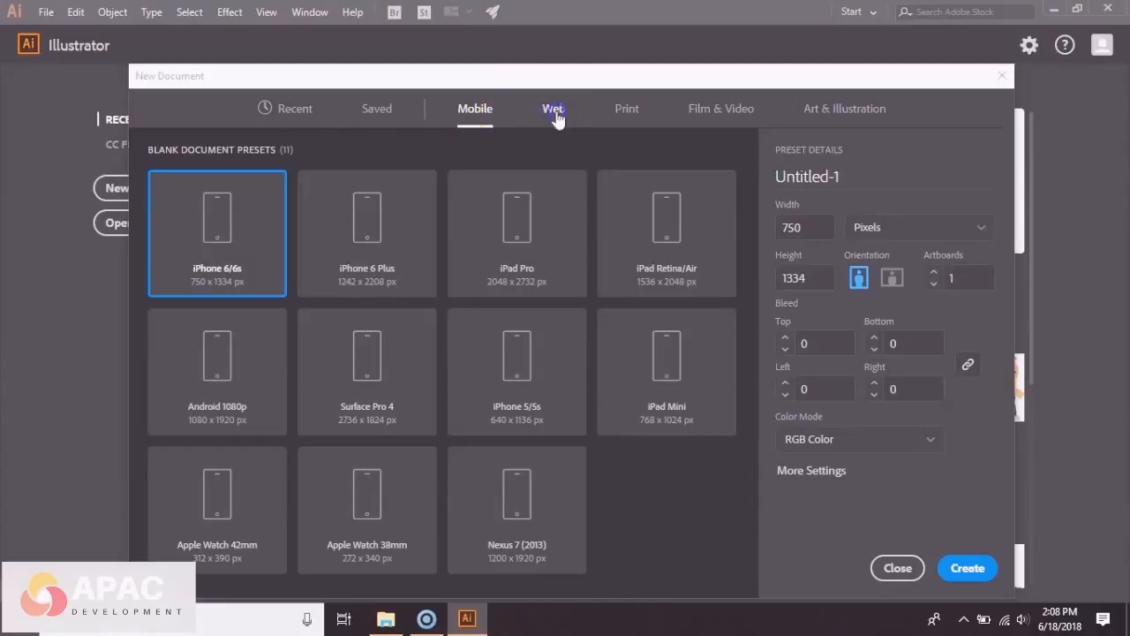
click(616, 112)
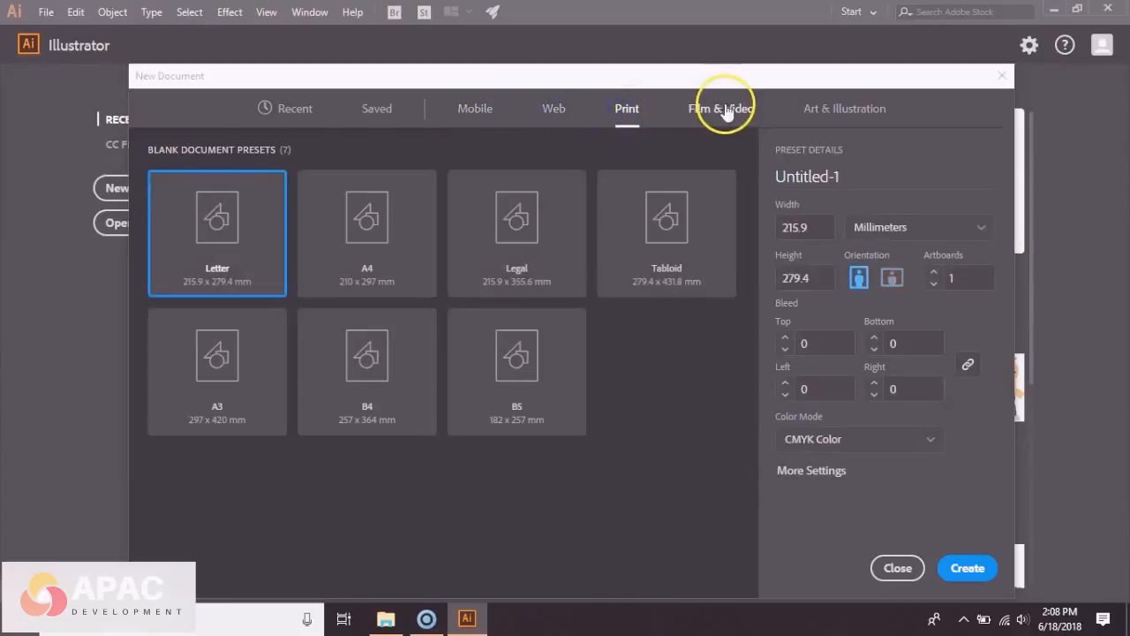
click(724, 110)
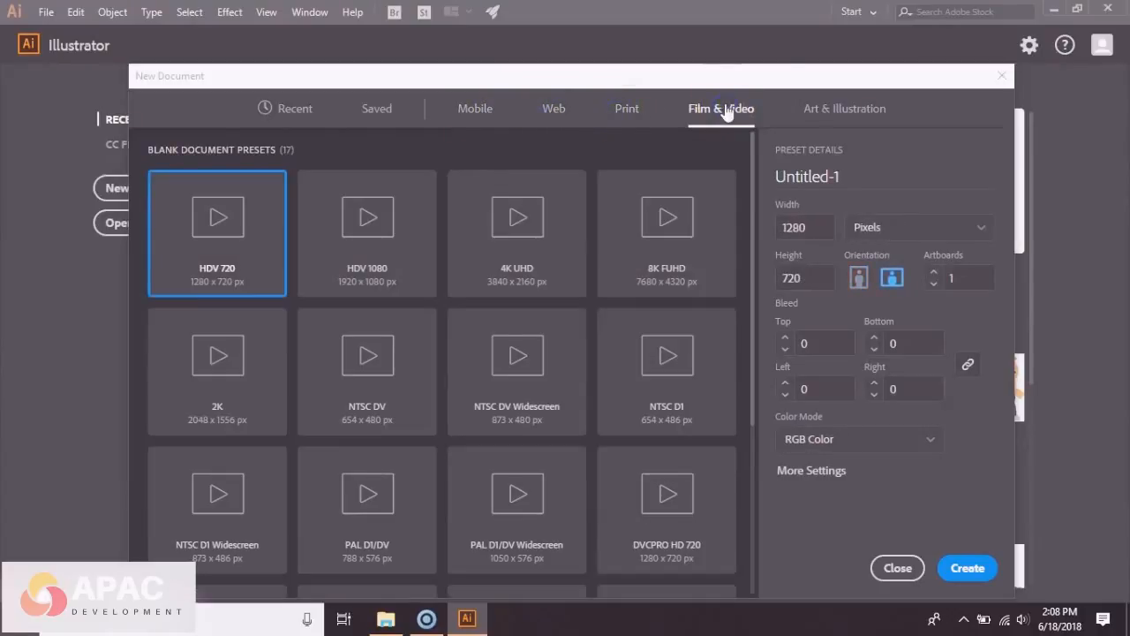
click(810, 111)
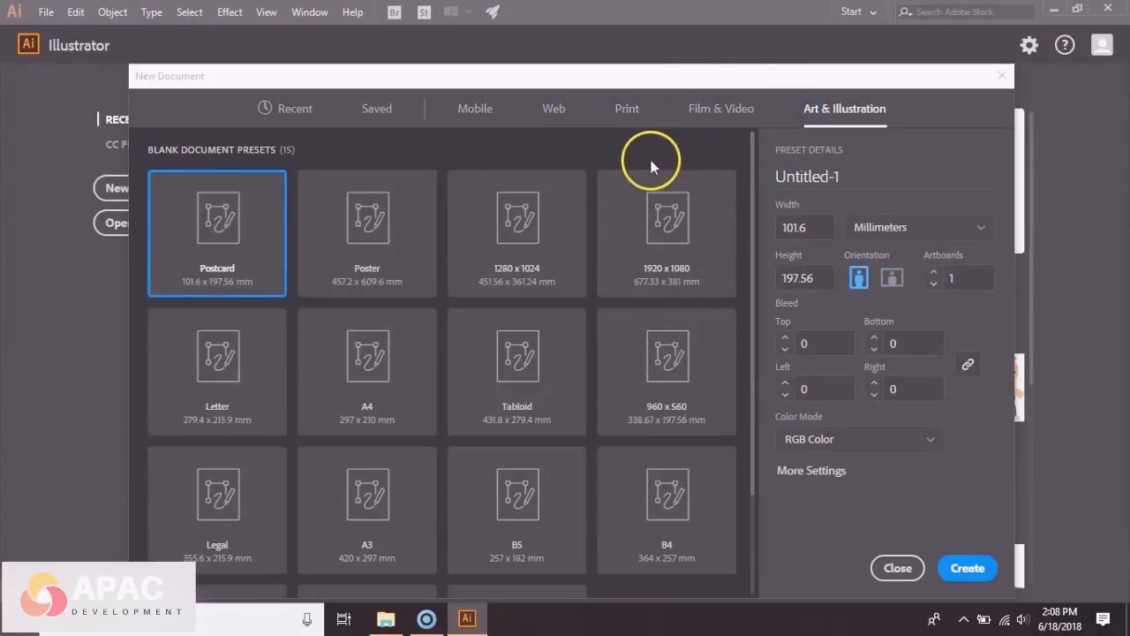
click(294, 111)
click(217, 337)
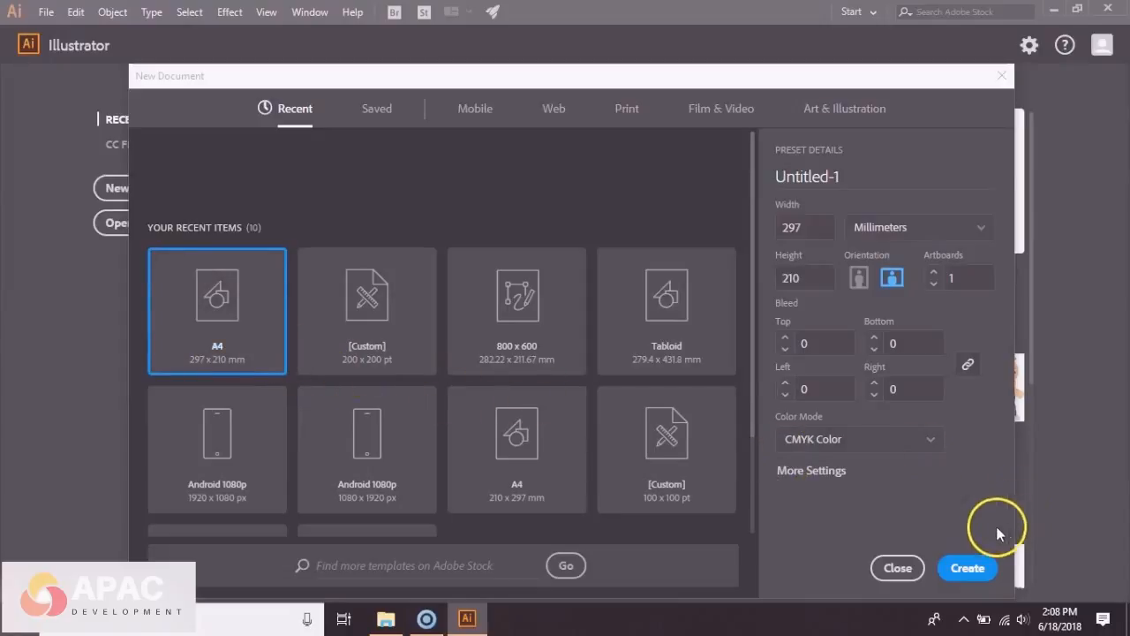
click(965, 570)
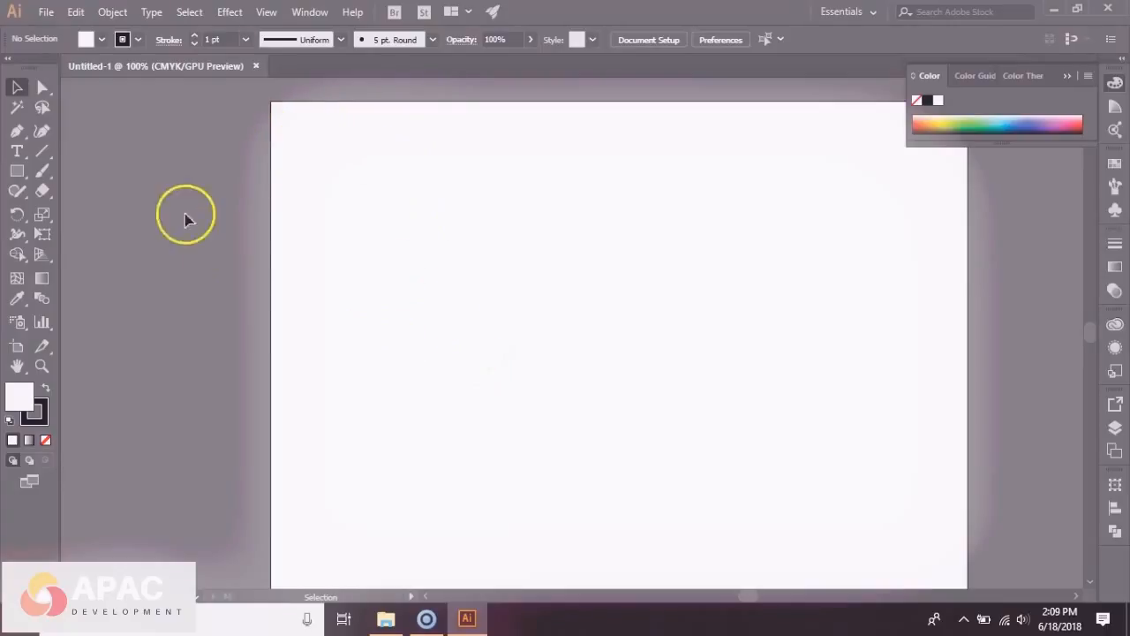
- Start opening an existing file and limit the listed files to the PNG format
click(42, 12)
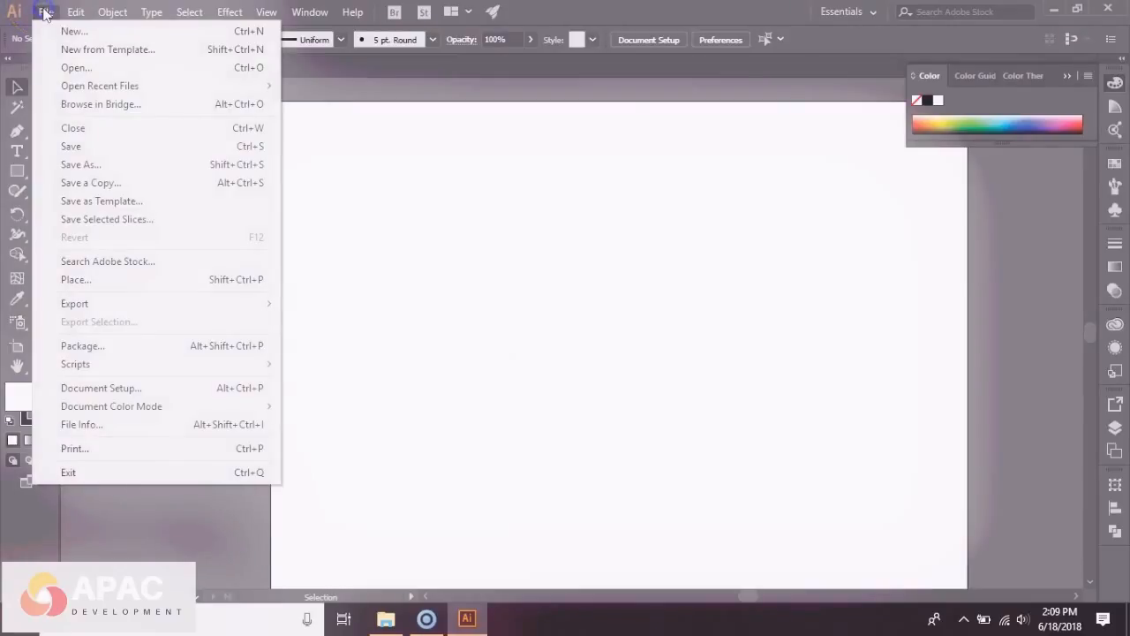
click(78, 68)
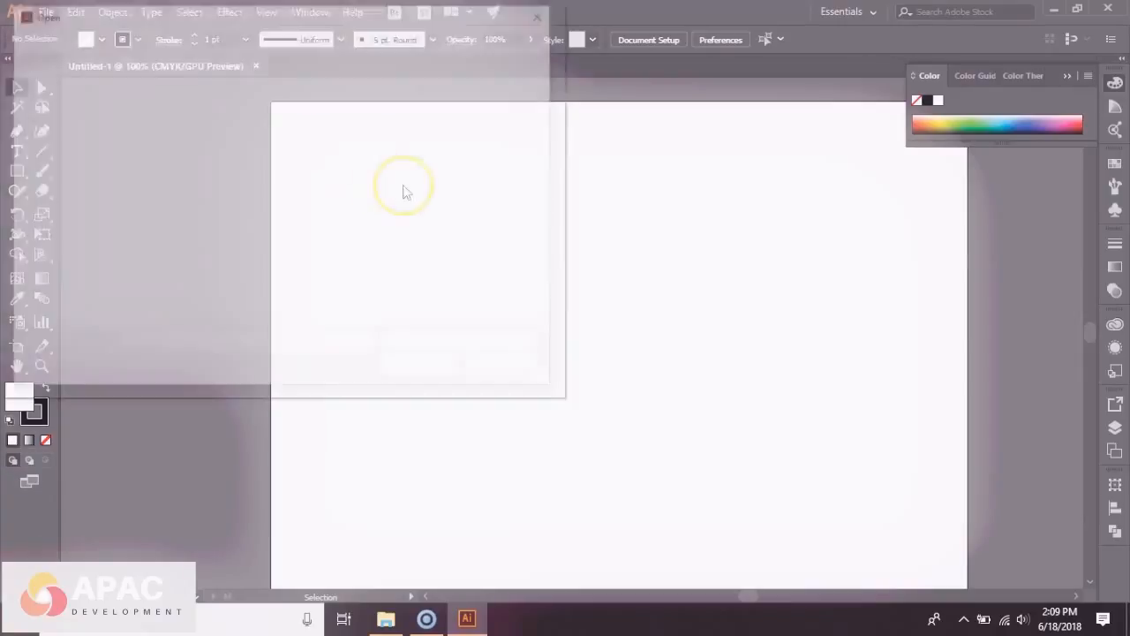
click(187, 228)
scroll(406, 186, down, 5)
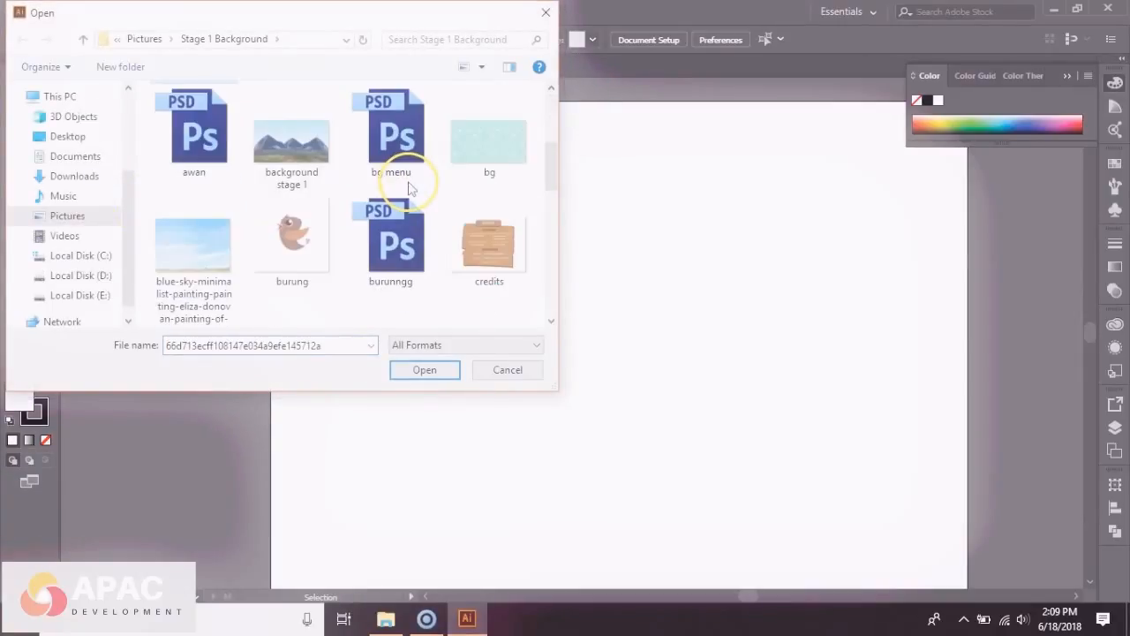
click(441, 344)
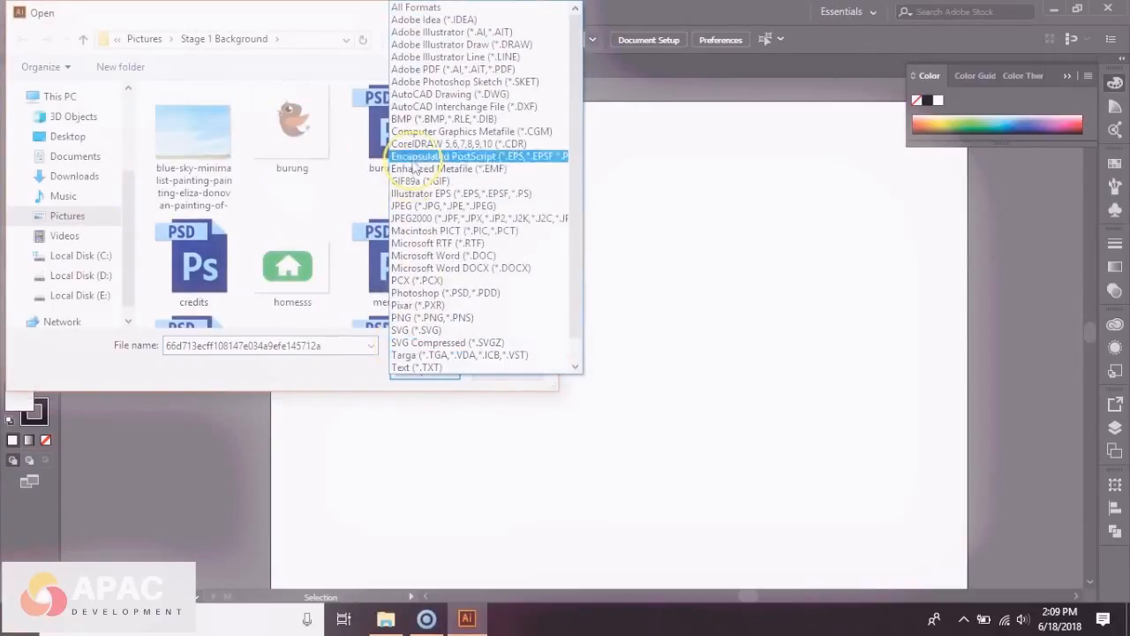
click(409, 320)
scroll(379, 259, down, 3)
scroll(378, 255, up, 3)
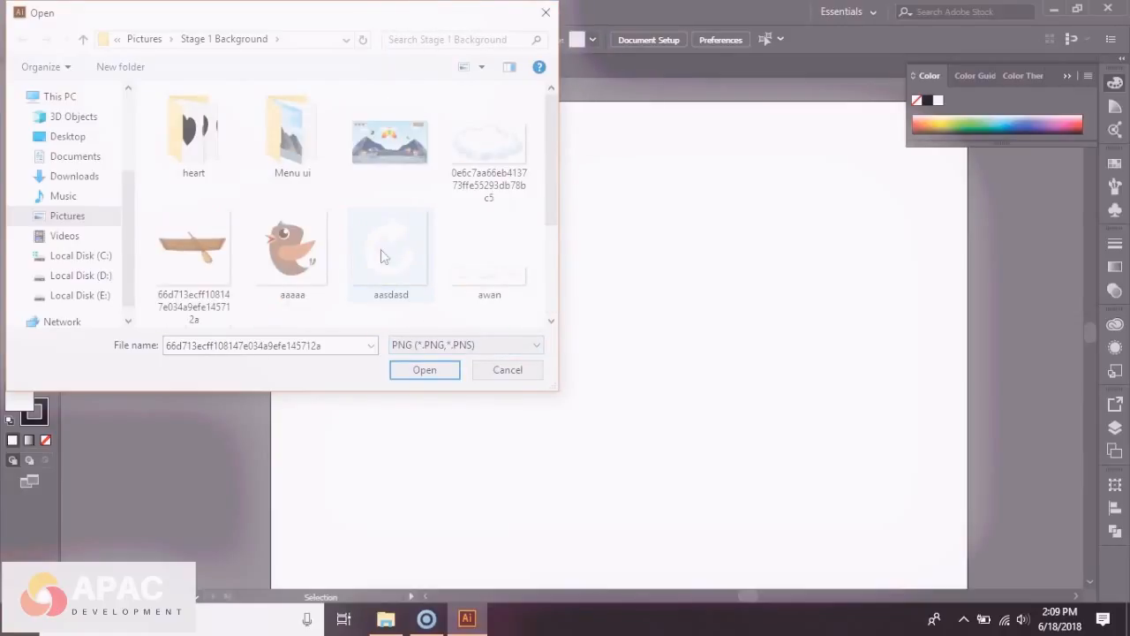
- Locate the APAC logo image in the Pictures folder and open APAC.png as a document
click(386, 616)
click(588, 315)
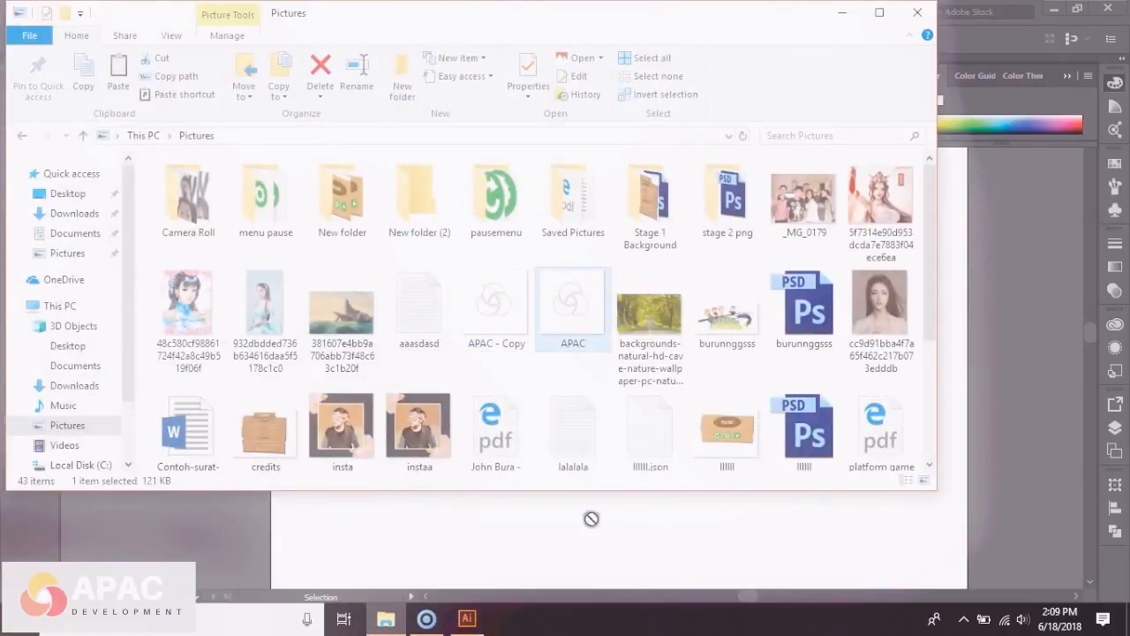
click(842, 12)
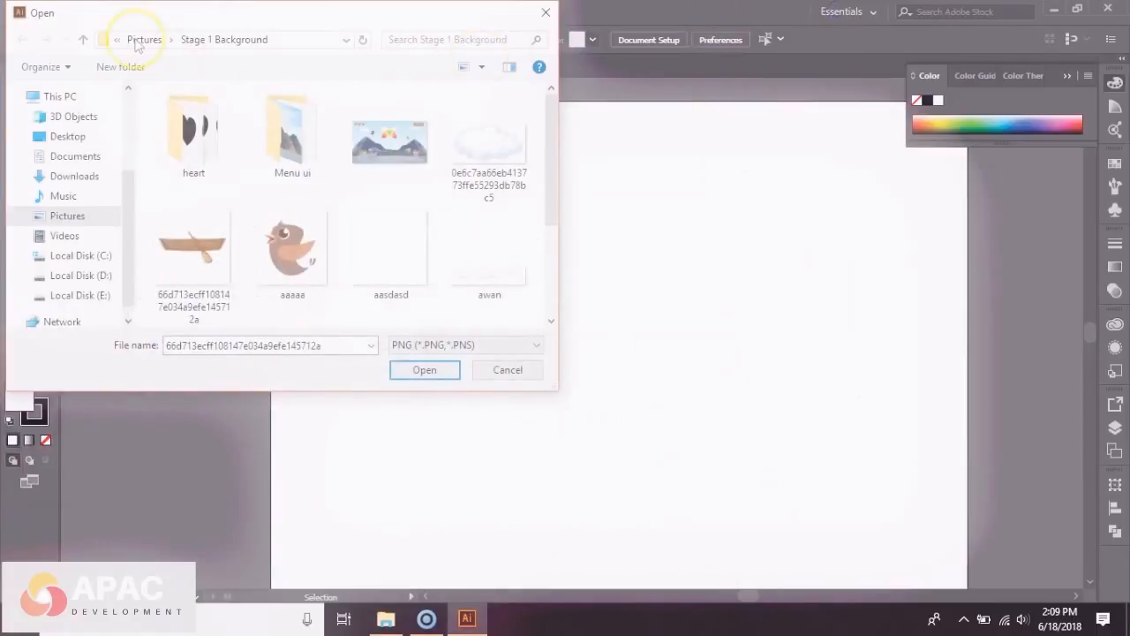
click(143, 39)
scroll(351, 253, down, 2)
double_click(292, 265)
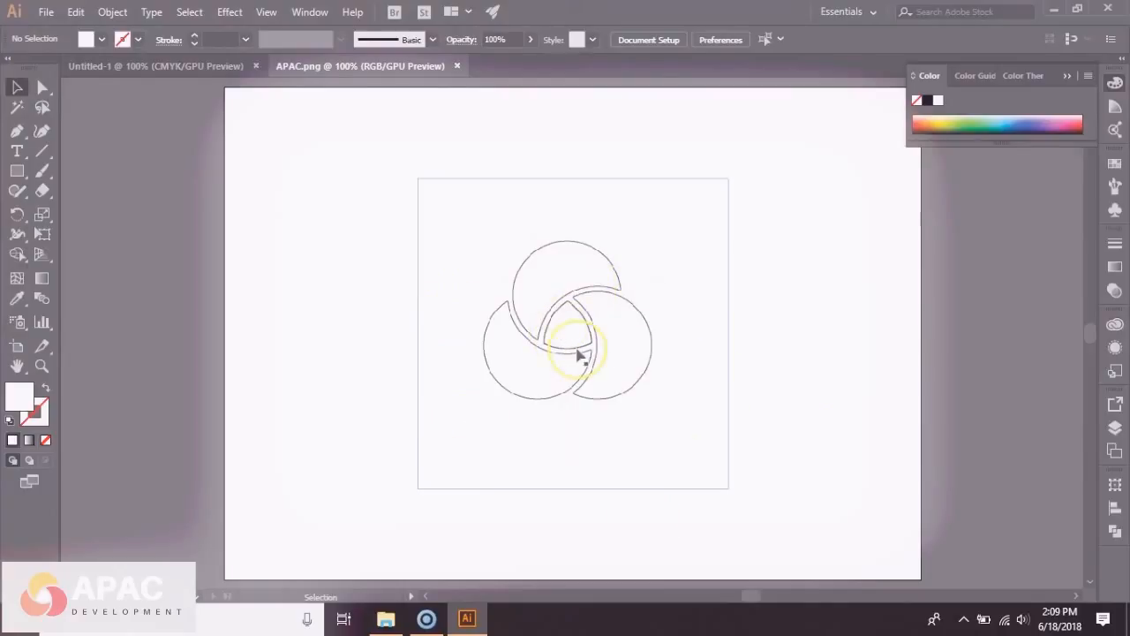
- Scale the logo image down slightly and shift it a little up and to the left on the artboard
click(719, 362)
drag(728, 178, 714, 192)
drag(607, 296, 604, 289)
click(795, 257)
click(524, 268)
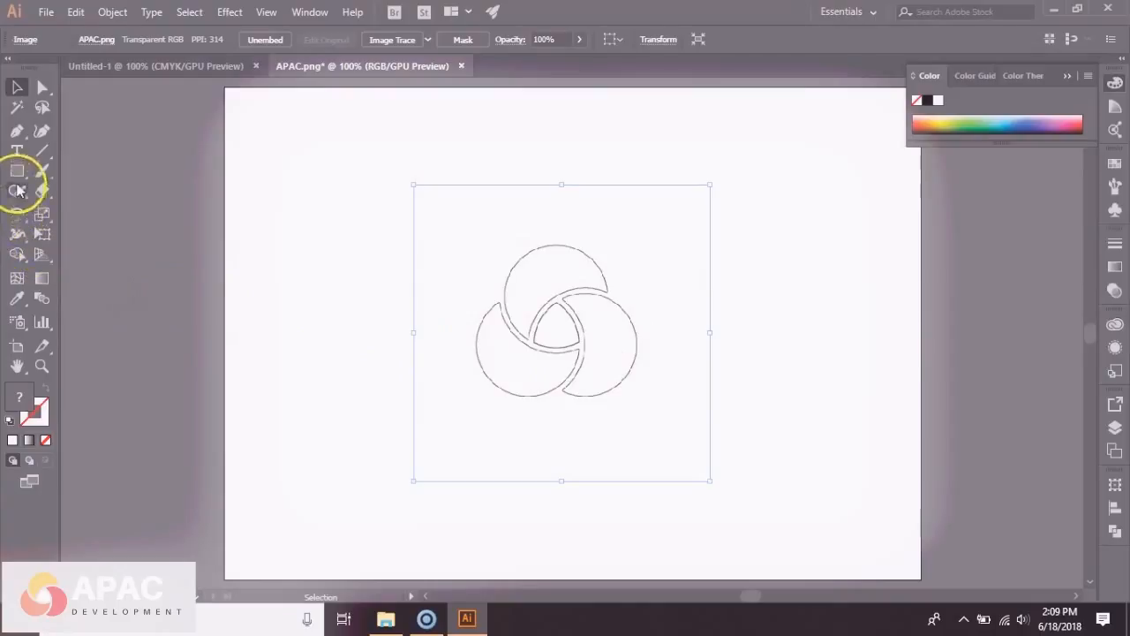
- Trace the logo's upper crescent as a closed curved path with the Pen tool, zoomed in to 200%
click(19, 134)
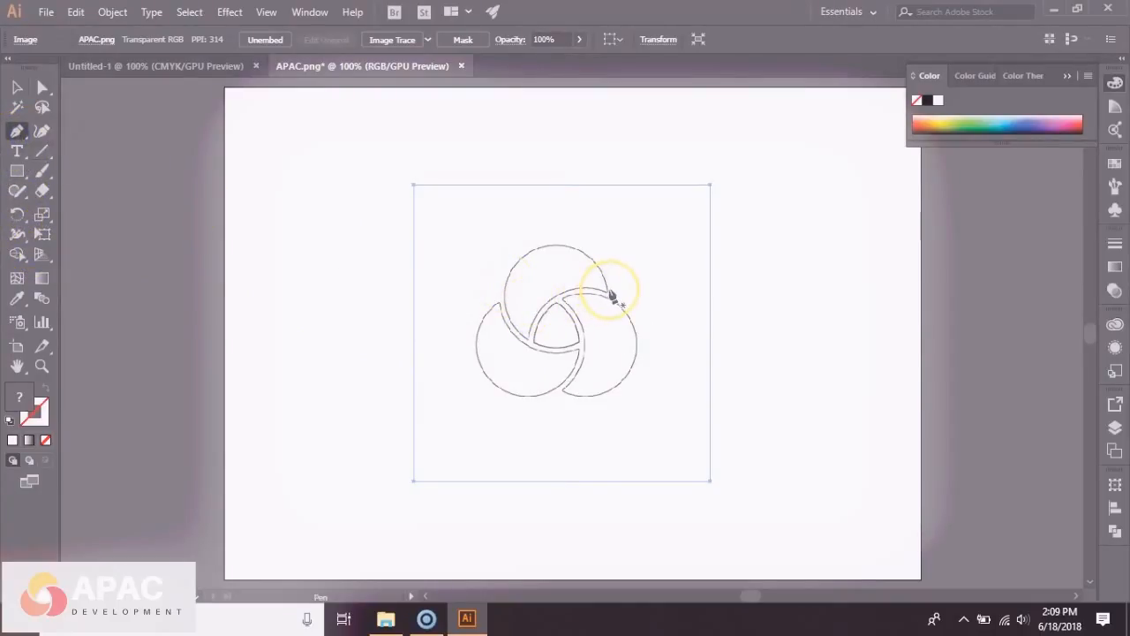
key(ctrl+equal)
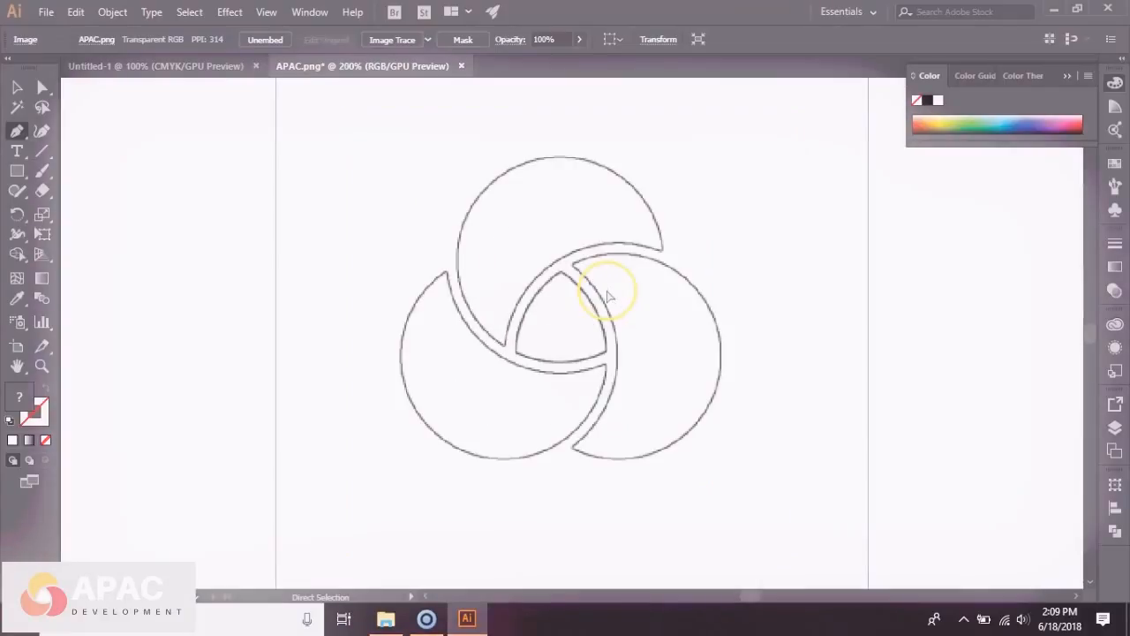
click(661, 247)
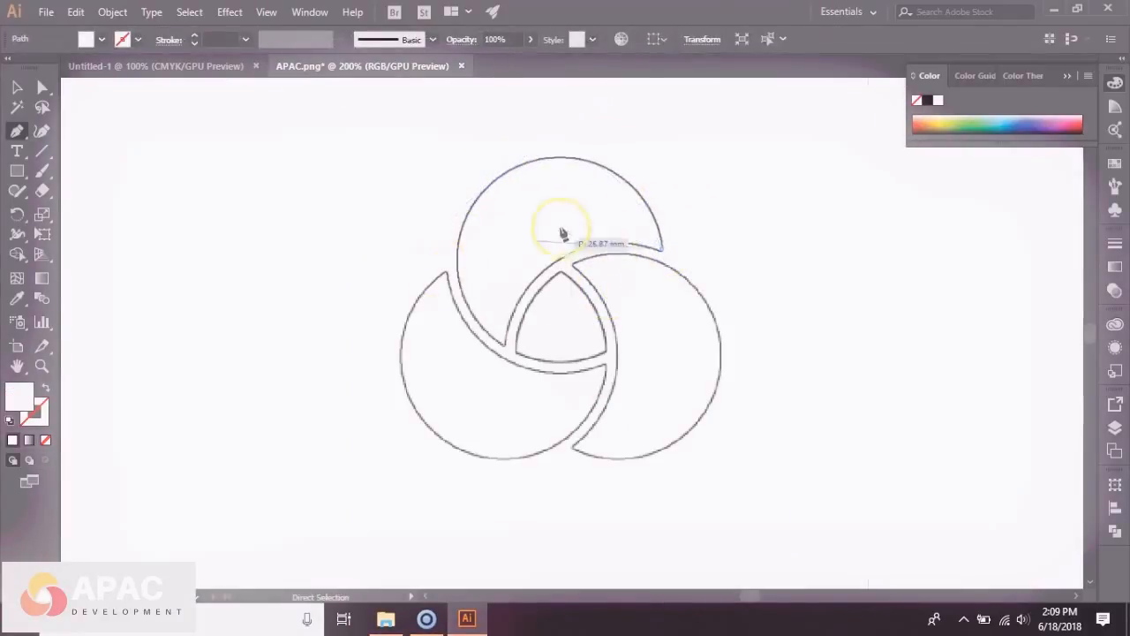
drag(563, 156, 478, 147)
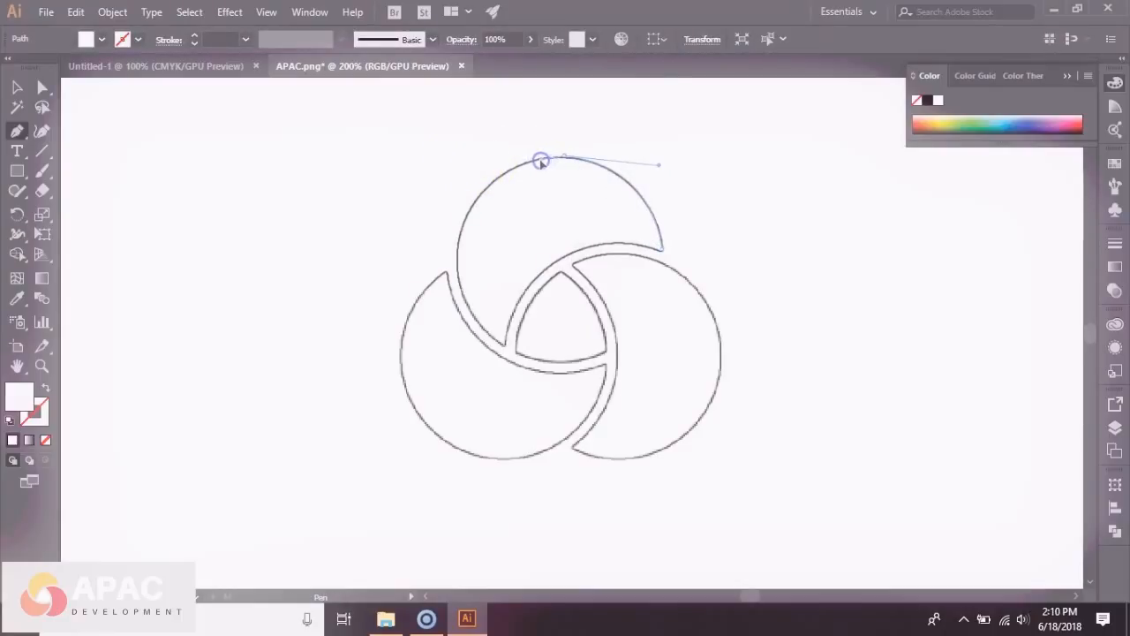
drag(462, 293, 471, 423)
key(ctrl+z)
drag(457, 268, 454, 377)
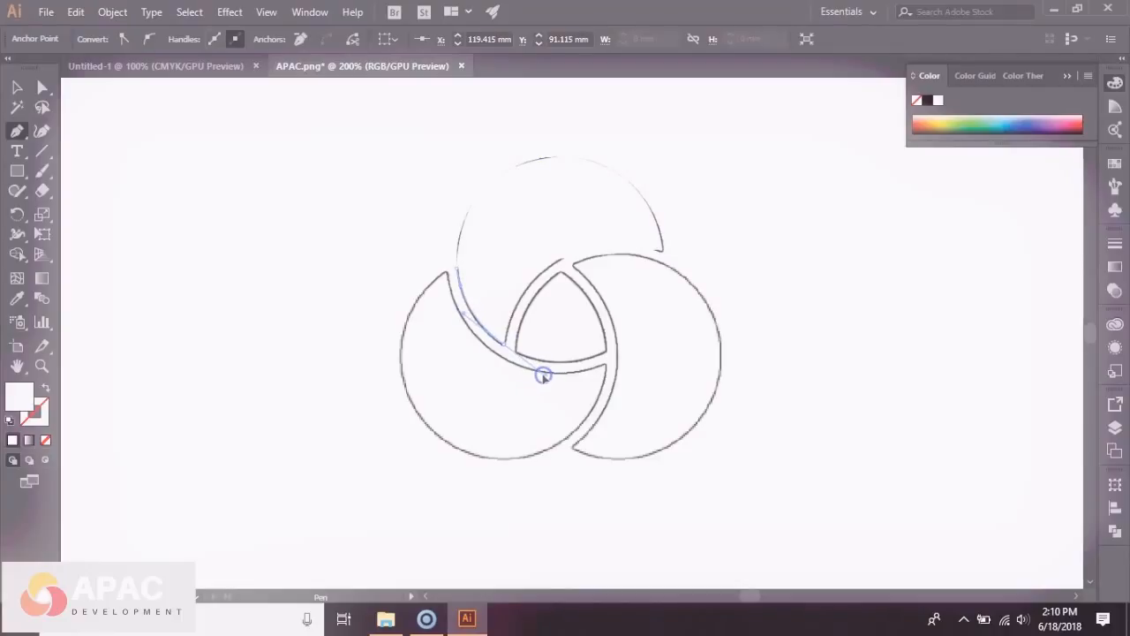
drag(510, 327, 776, 291)
- Try to move the traced upper crescent downward away from the reference outline
click(17, 87)
click(492, 189)
click(545, 217)
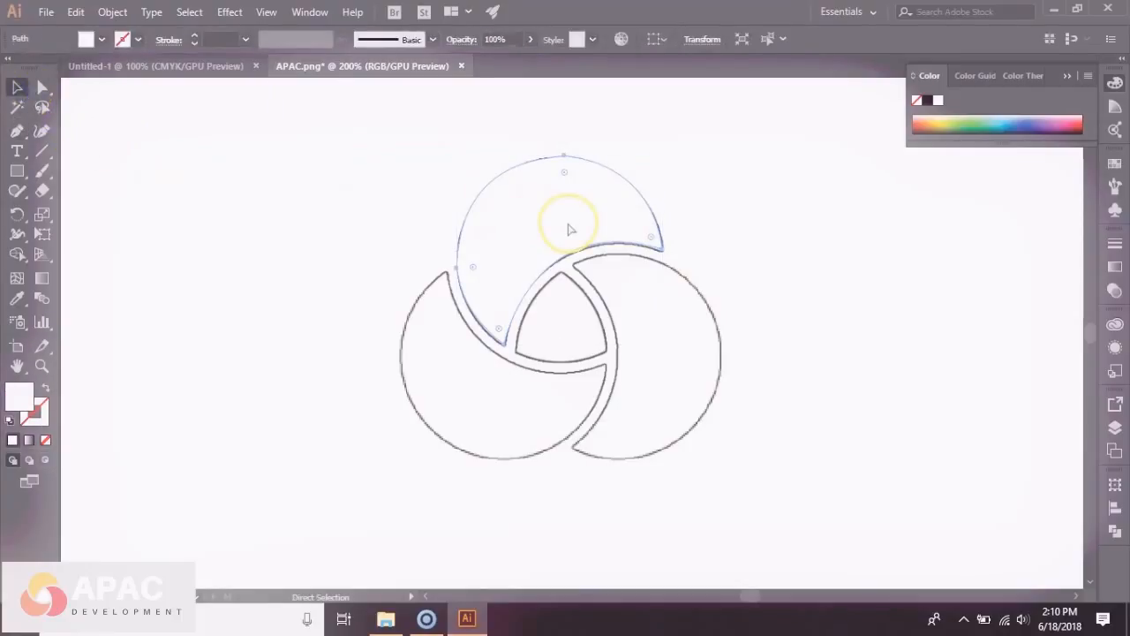
drag(568, 228, 580, 311)
drag(682, 229, 692, 370)
key(ctrl+z)
- Give the traced upper crescent a solid black 1 pt stroke
click(462, 240)
double_click(35, 411)
key(Escape)
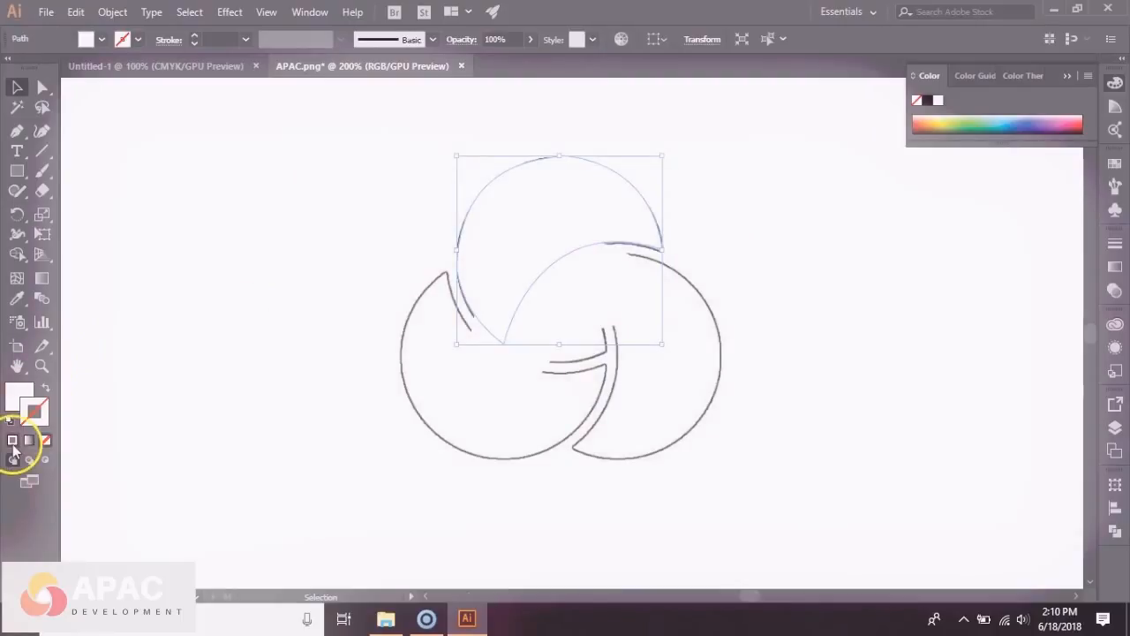
click(12, 444)
click(138, 40)
click(138, 40)
double_click(42, 406)
- Move the outlined crescent off the reference logo to the empty area at its upper right
click(514, 326)
click(739, 202)
click(676, 245)
drag(581, 219, 835, 198)
click(933, 388)
mouse_move(780, 233)
mouse_down()
mouse_move(804, 252)
mouse_move(800, 238)
mouse_up()
drag(537, 311, 856, 389)
key(Delete)
- Duplicate the outlined crescent and rotate and fit the copy onto the logo's lower-left crescent
click(747, 212)
key(ctrl+c)
key(ctrl+v)
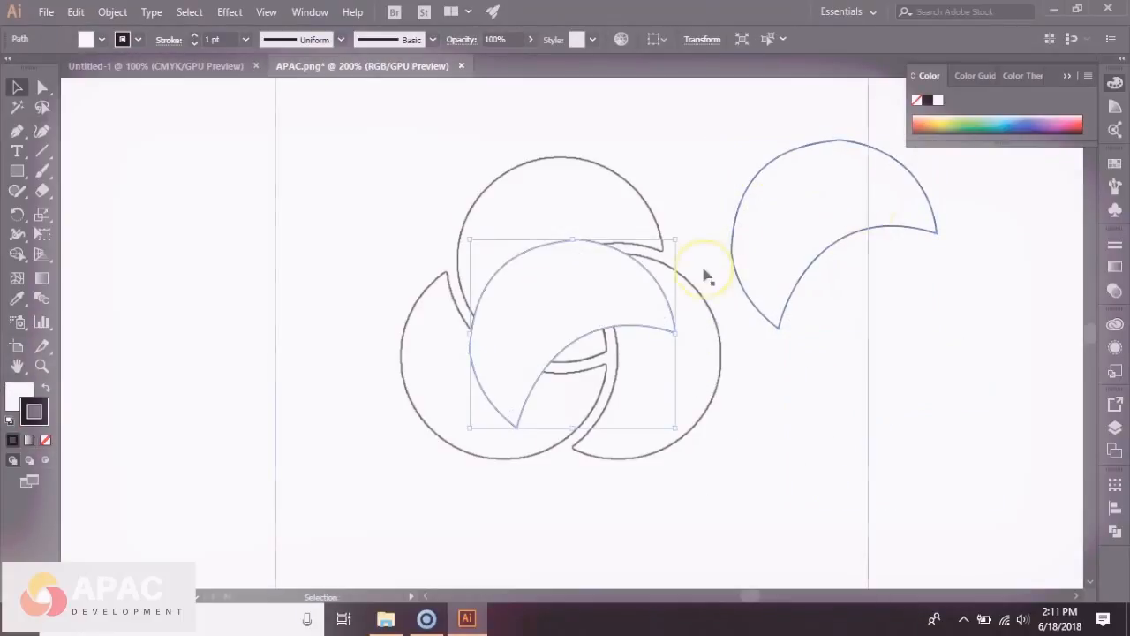
drag(678, 231, 434, 244)
drag(548, 361, 465, 389)
drag(561, 239, 530, 220)
drag(547, 379, 548, 399)
drag(627, 406, 629, 400)
key(Up)
key(Right)
key(Right)
key(Up)
- Return the original crescent to the logo's upper crescent and rotate and fit another pasted copy onto the right-hand one
click(807, 323)
drag(804, 243, 530, 261)
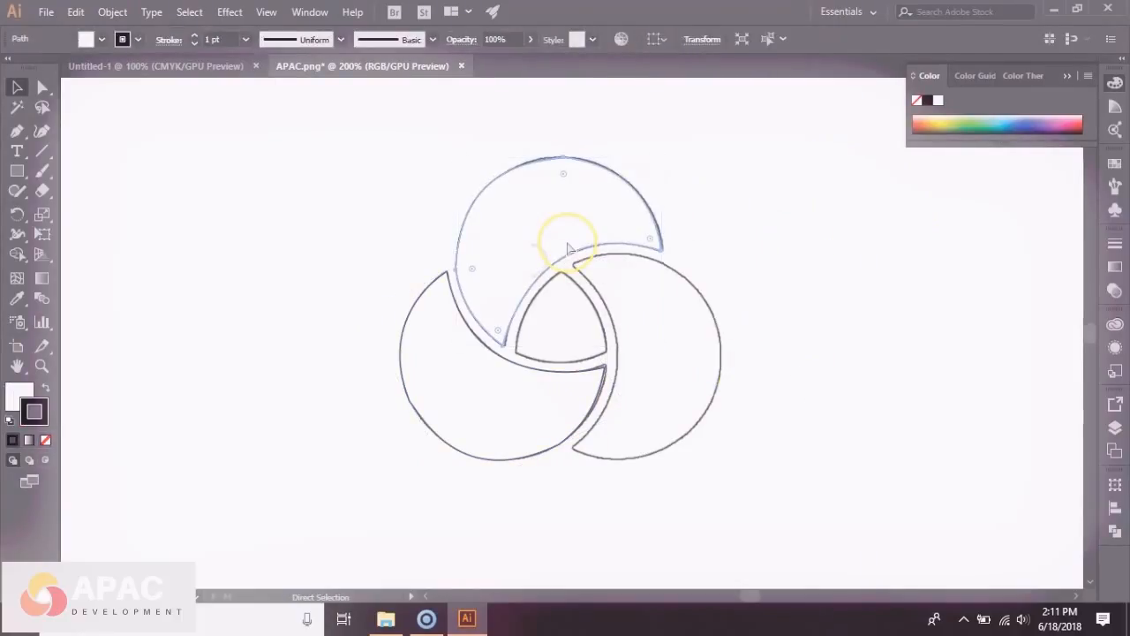
key(ctrl+v)
drag(682, 235, 494, 494)
drag(645, 407, 656, 244)
drag(691, 349, 675, 347)
drag(644, 225, 612, 217)
drag(676, 360, 663, 353)
mouse_move(762, 320)
mouse_down()
mouse_move(773, 331)
mouse_move(763, 327)
mouse_up()
drag(695, 361, 694, 371)
- Trace the rounded triangle at the logo's center as a closed path with the Pen tool
click(544, 336)
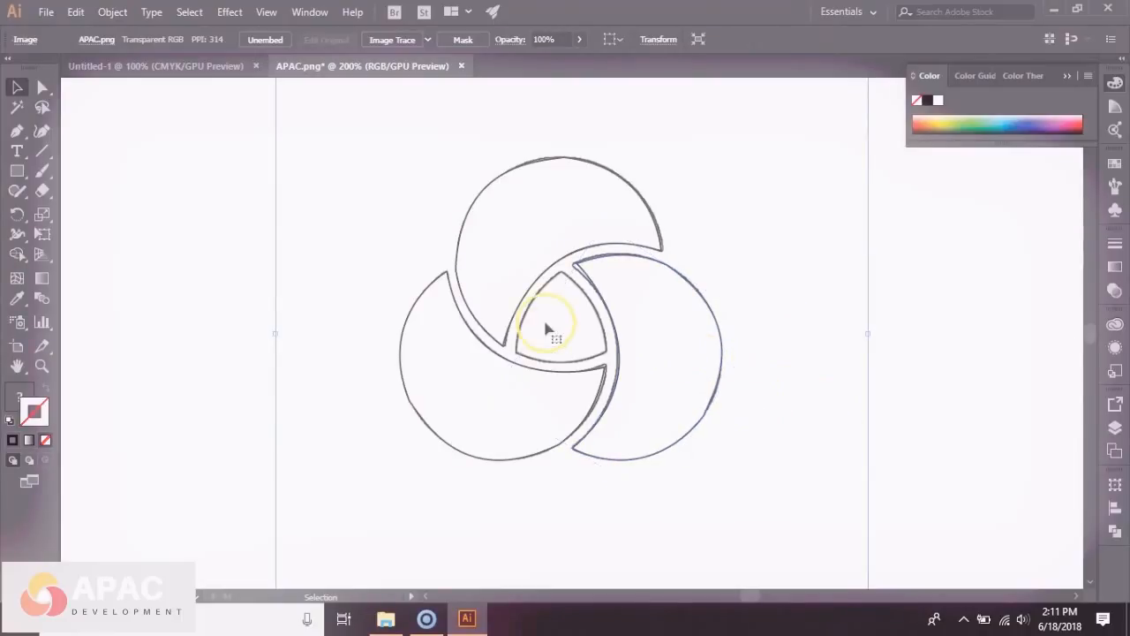
click(17, 170)
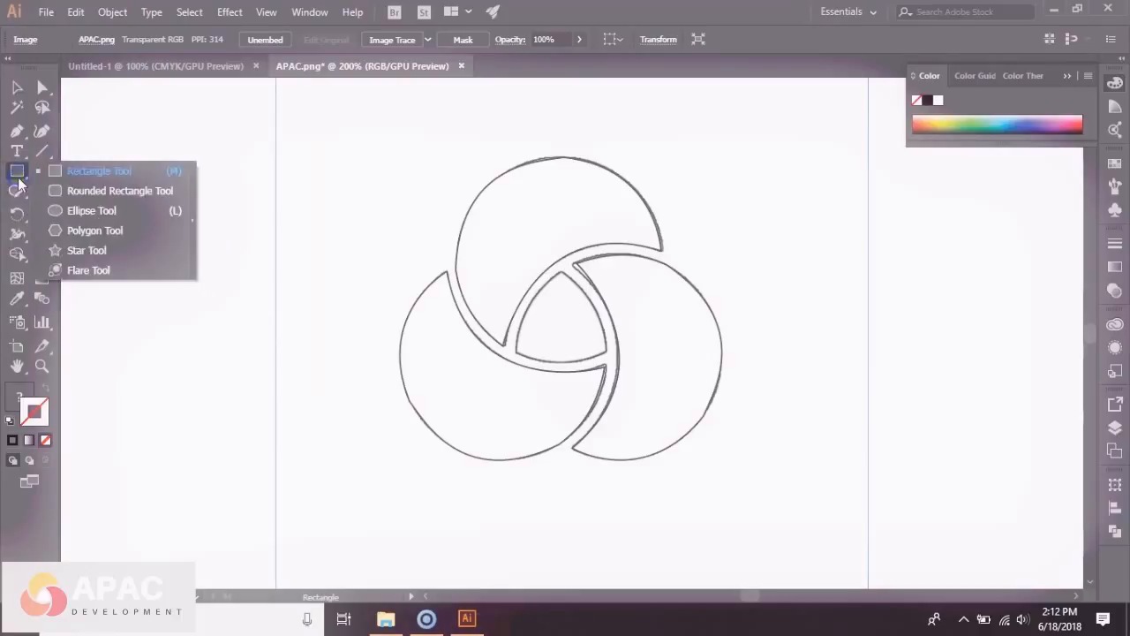
click(16, 131)
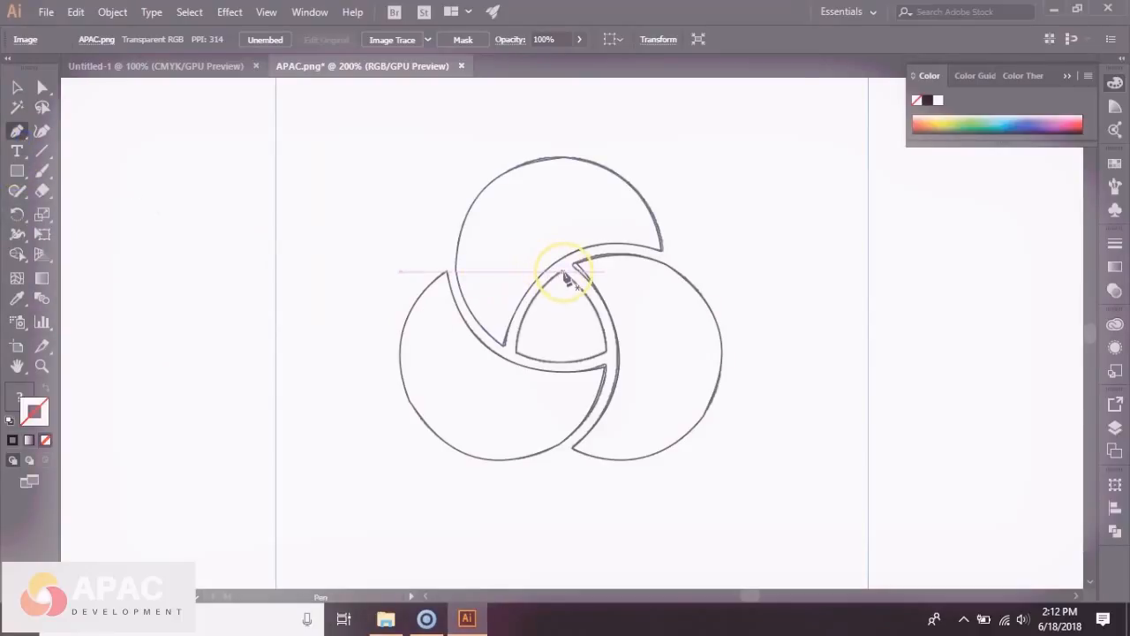
click(561, 272)
drag(517, 354, 522, 404)
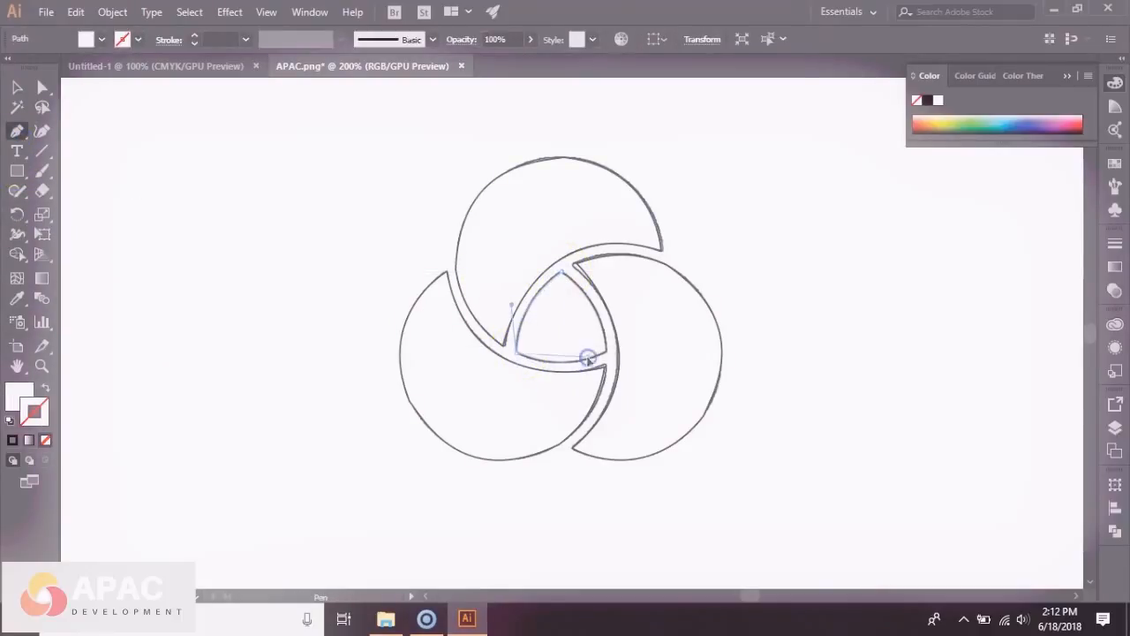
drag(606, 354, 626, 333)
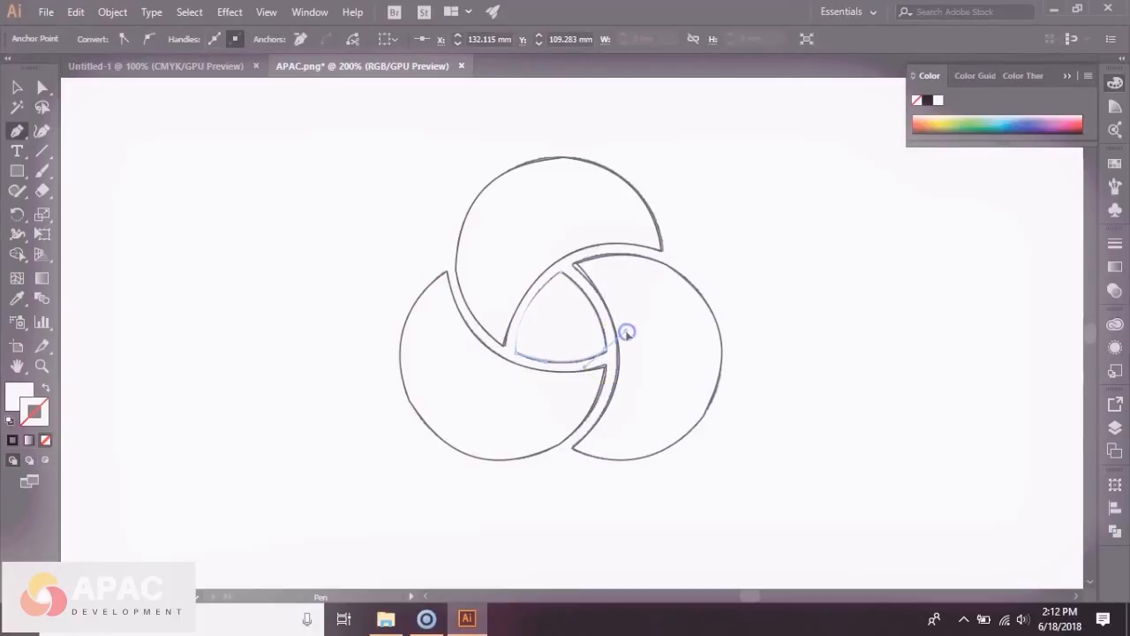
drag(561, 271, 526, 250)
key(v)
click(537, 321)
click(554, 385)
click(714, 345)
click(721, 347)
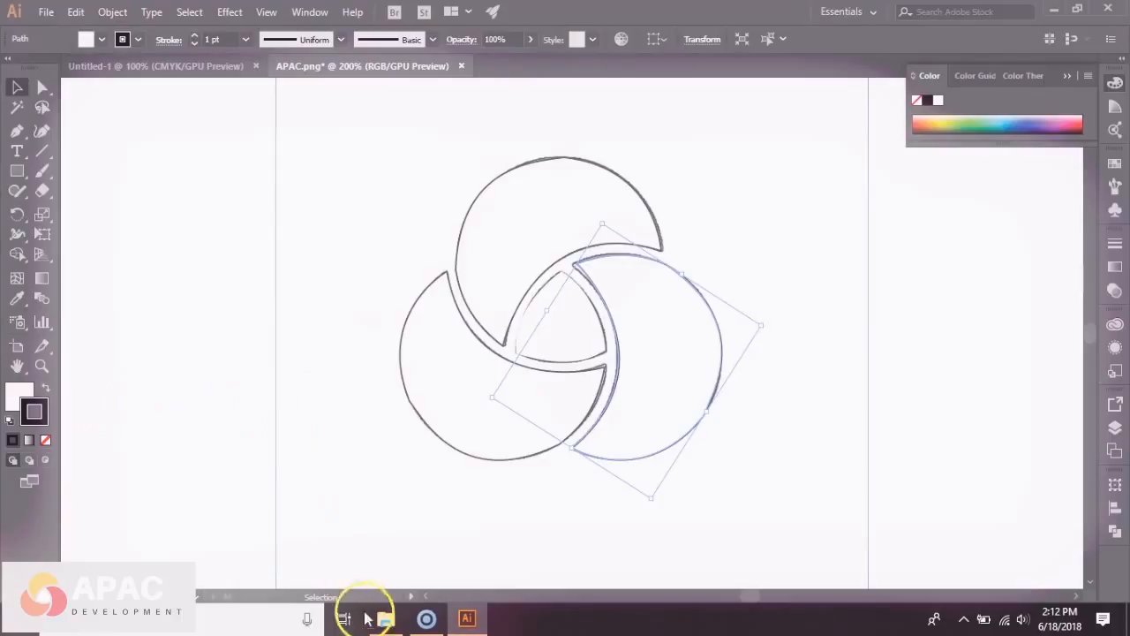
- Switch to File Explorer, place APAC.pdf from the Downloads folder on the canvas beside the traced logo, and close File Explorer
mouse_move(393, 622)
mouse_move(452, 516)
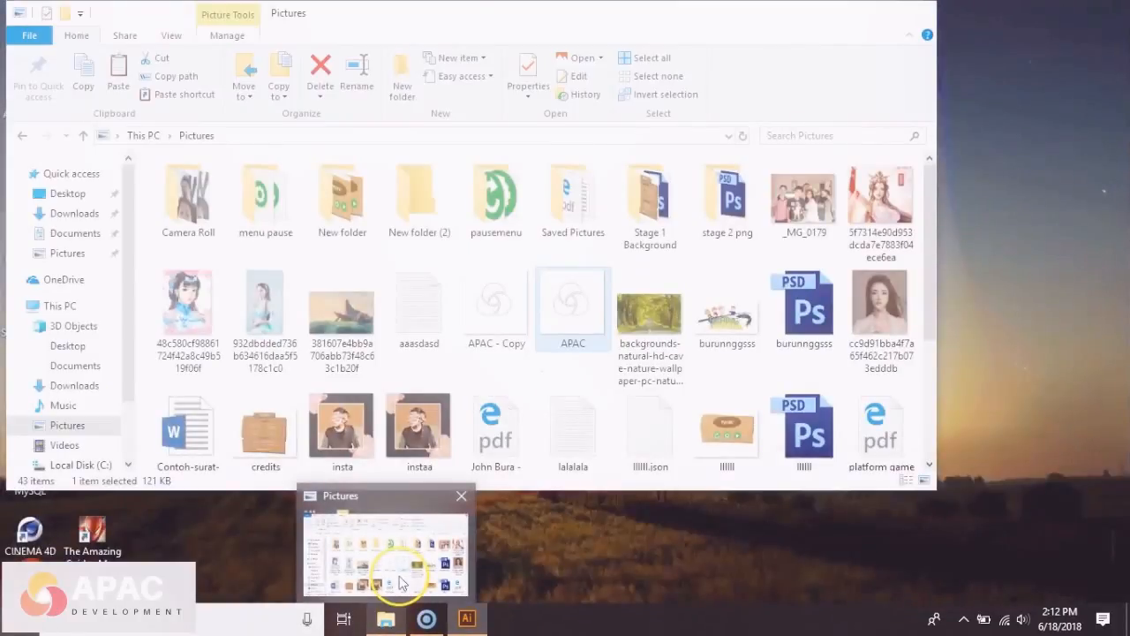
click(452, 517)
scroll(516, 395, down, 3)
scroll(516, 395, up, 3)
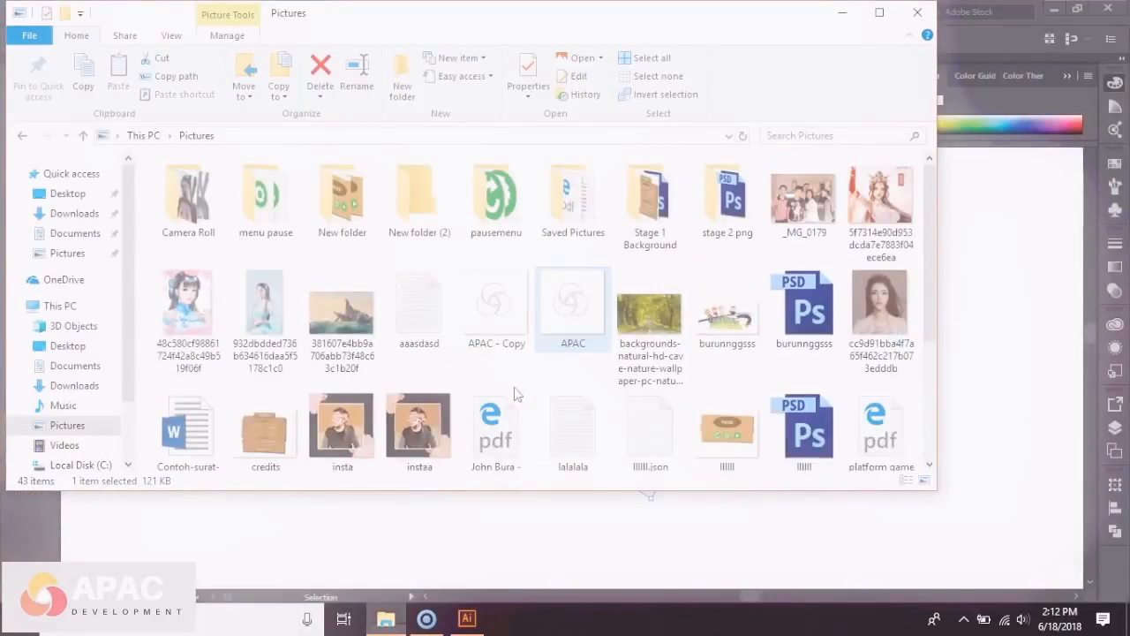
click(69, 214)
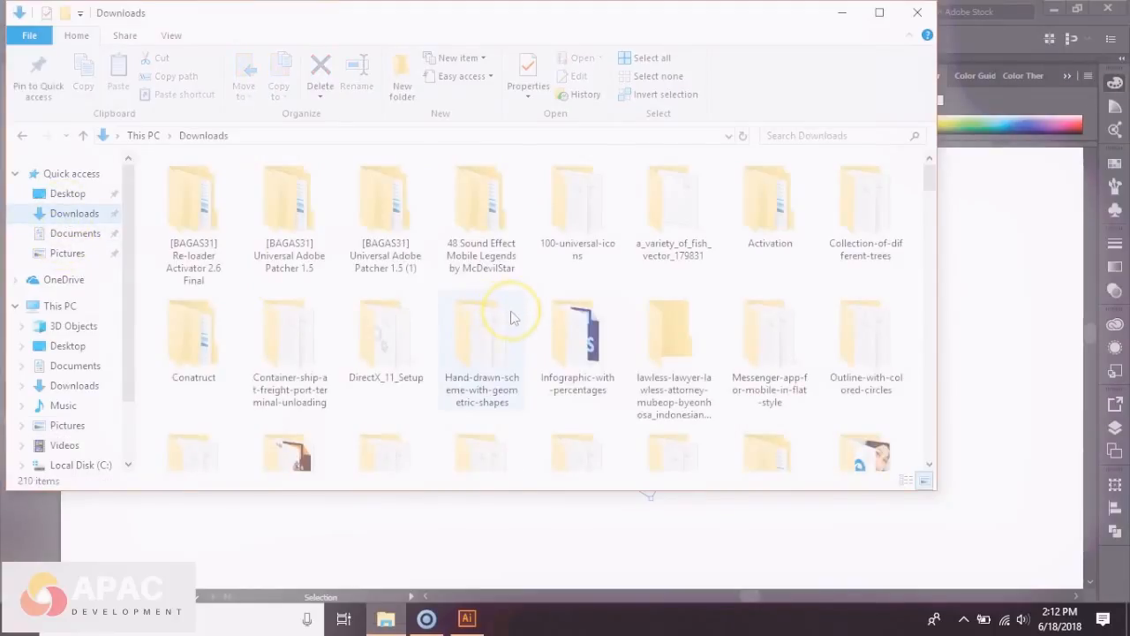
scroll(510, 313, down, 3)
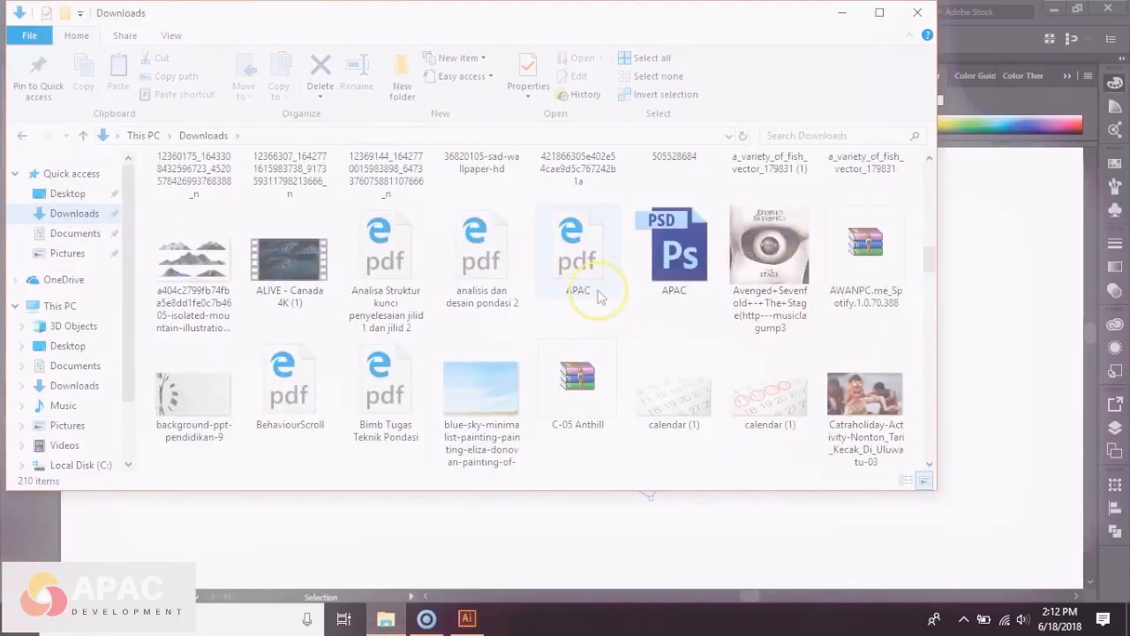
scroll(598, 298, up, 1)
drag(597, 303, 993, 346)
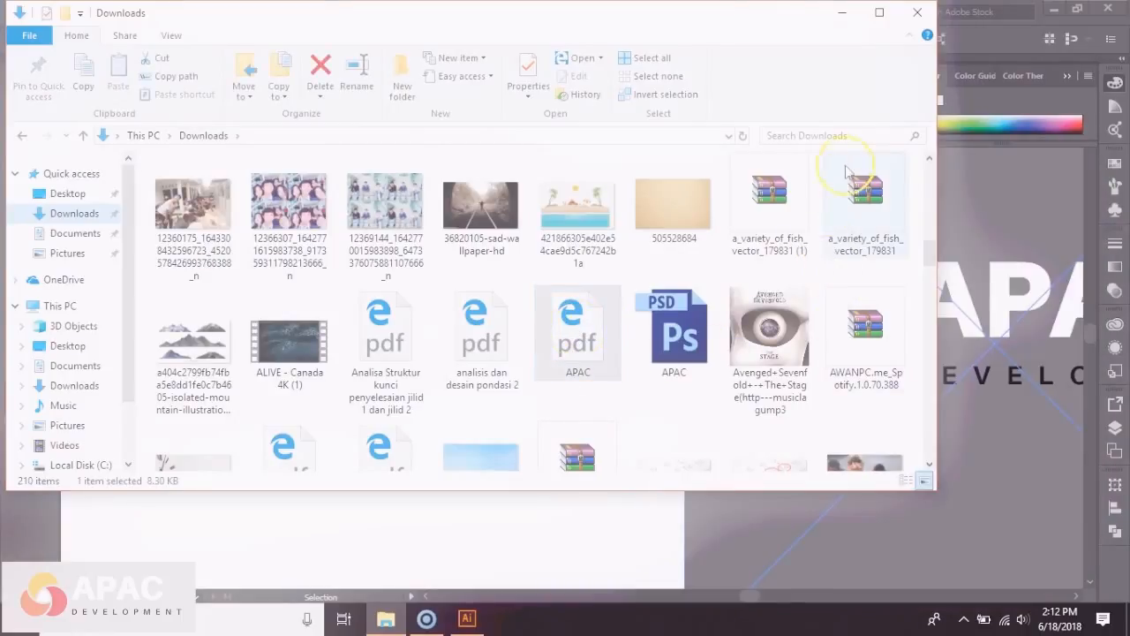
click(917, 12)
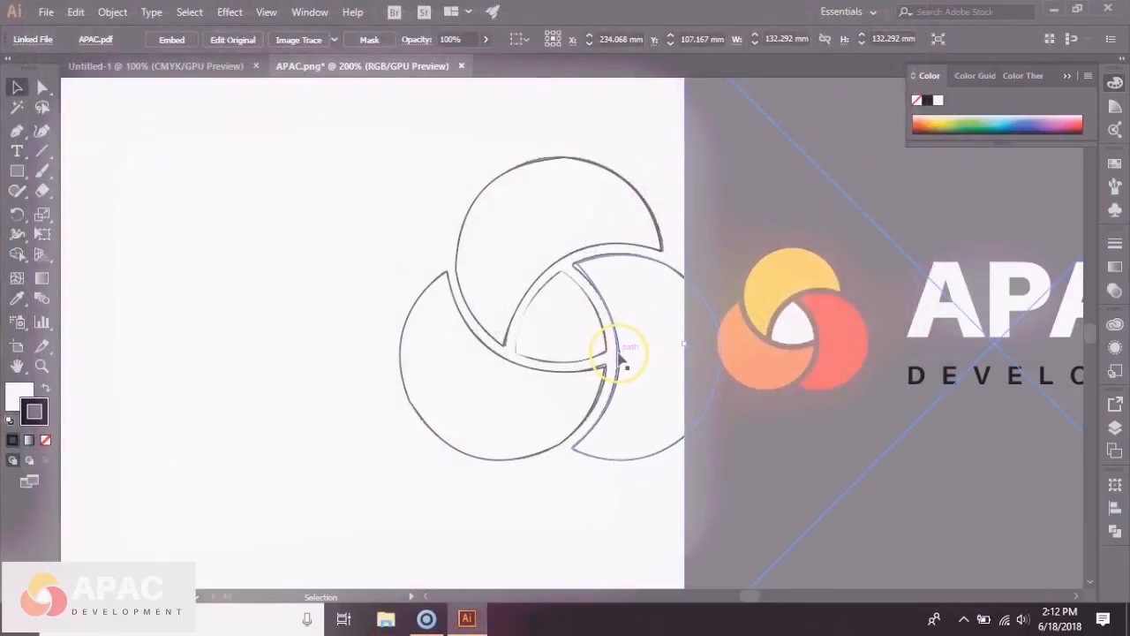
- Fill the logo's lower-left crescent with the orange sampled from the placed APAC.pdf using the Eyedropper
click(691, 404)
shift+click(574, 212)
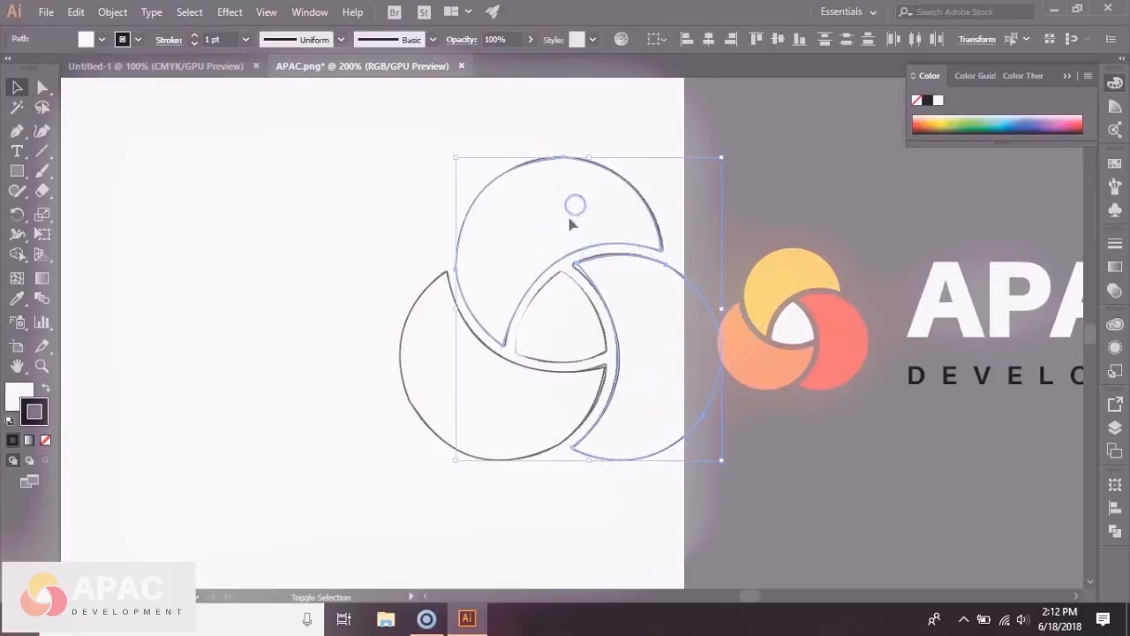
click(490, 403)
click(17, 299)
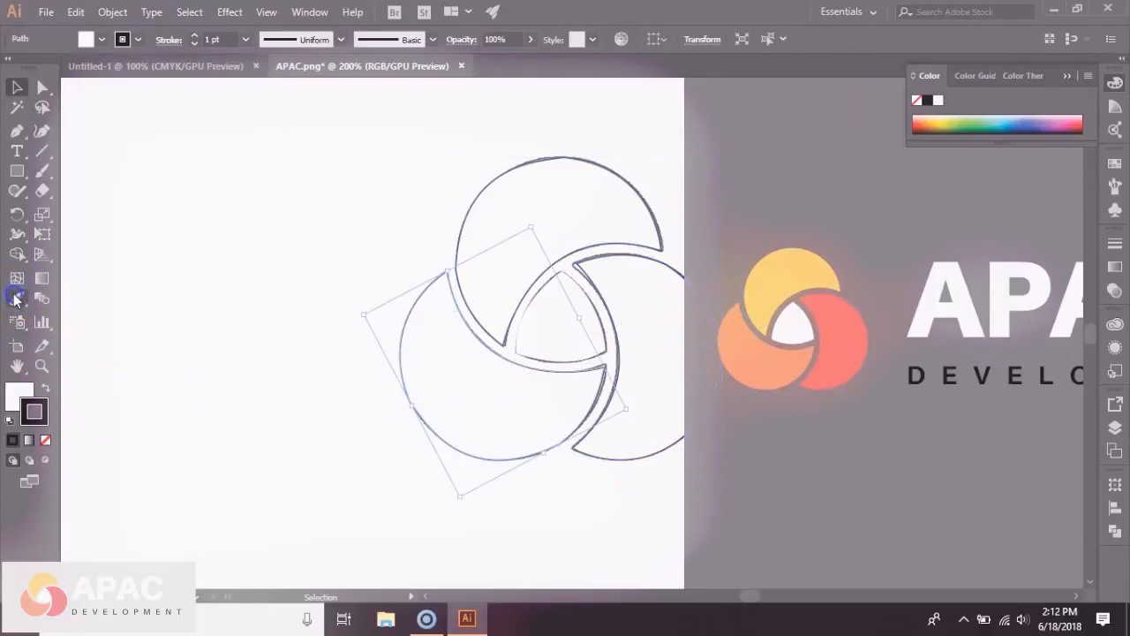
click(739, 348)
click(17, 86)
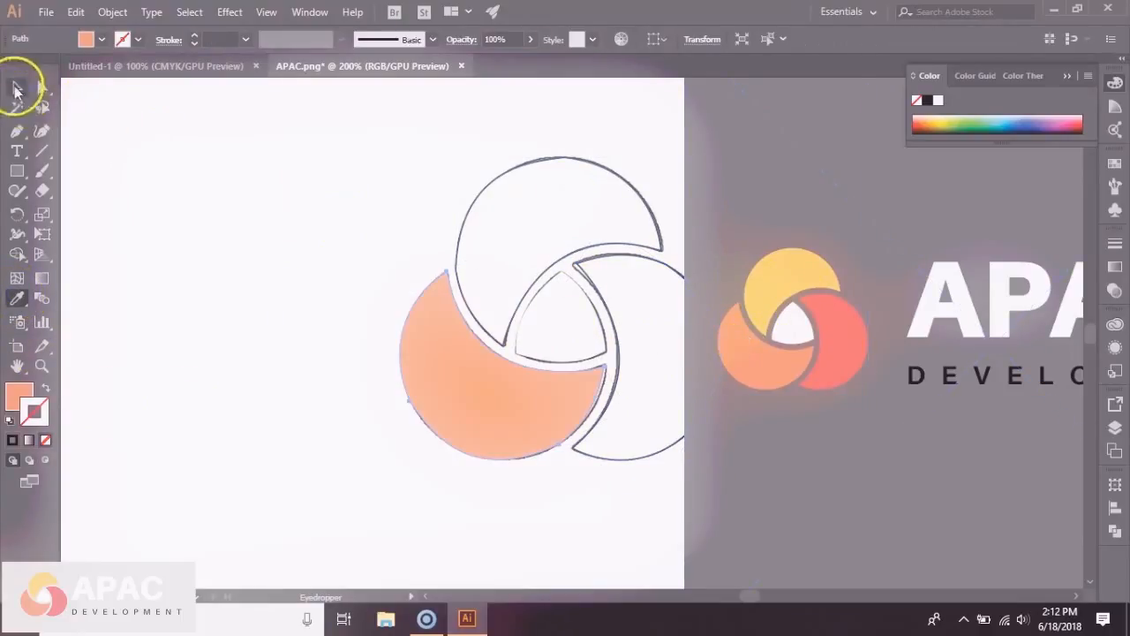
click(223, 184)
- Shift the placed APAC.pdf farther right and fill the logo's upper crescent with its yellow using the Eyedropper
drag(900, 257, 1057, 257)
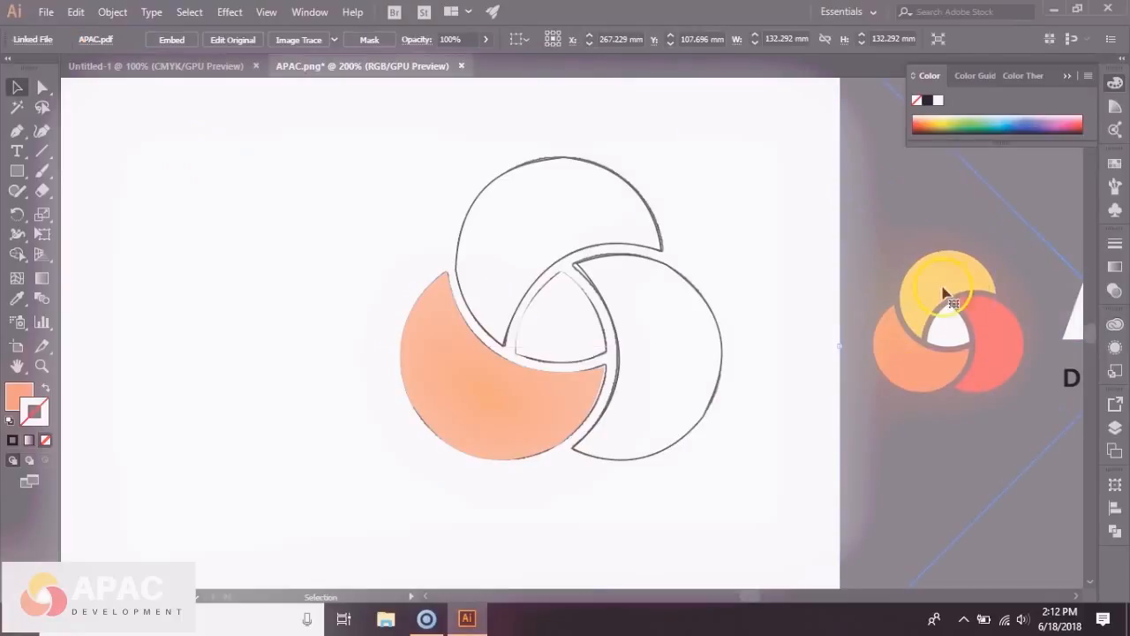
click(507, 277)
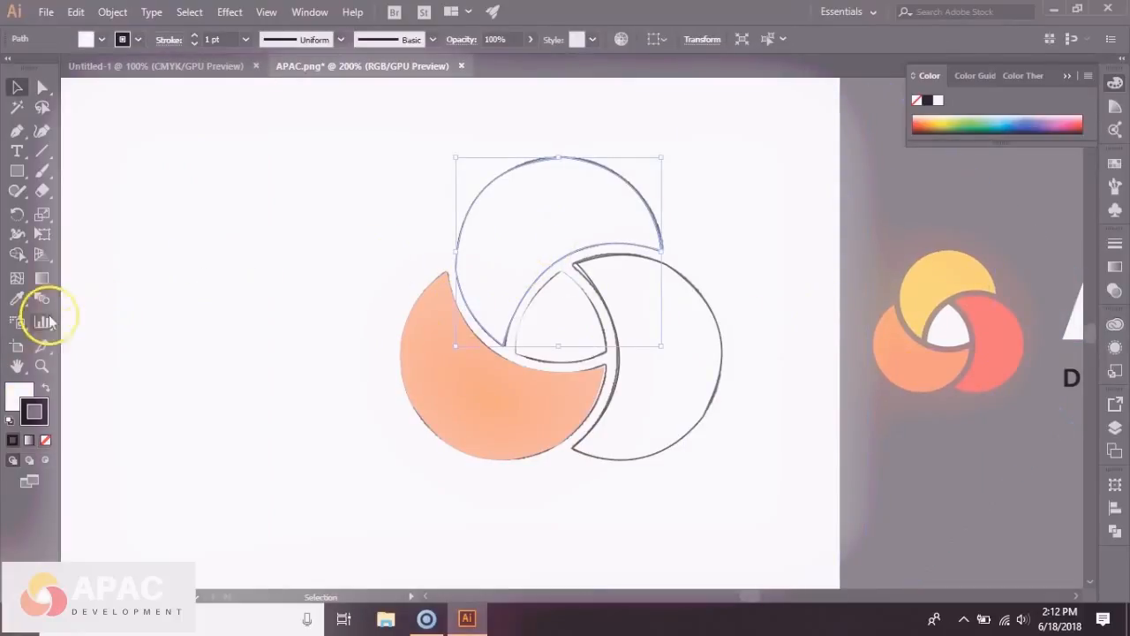
click(17, 299)
click(943, 258)
click(17, 86)
click(113, 150)
- Fill the logo's right-hand crescent with the red sampled from the placed APAC.pdf using the Eyedropper
click(681, 353)
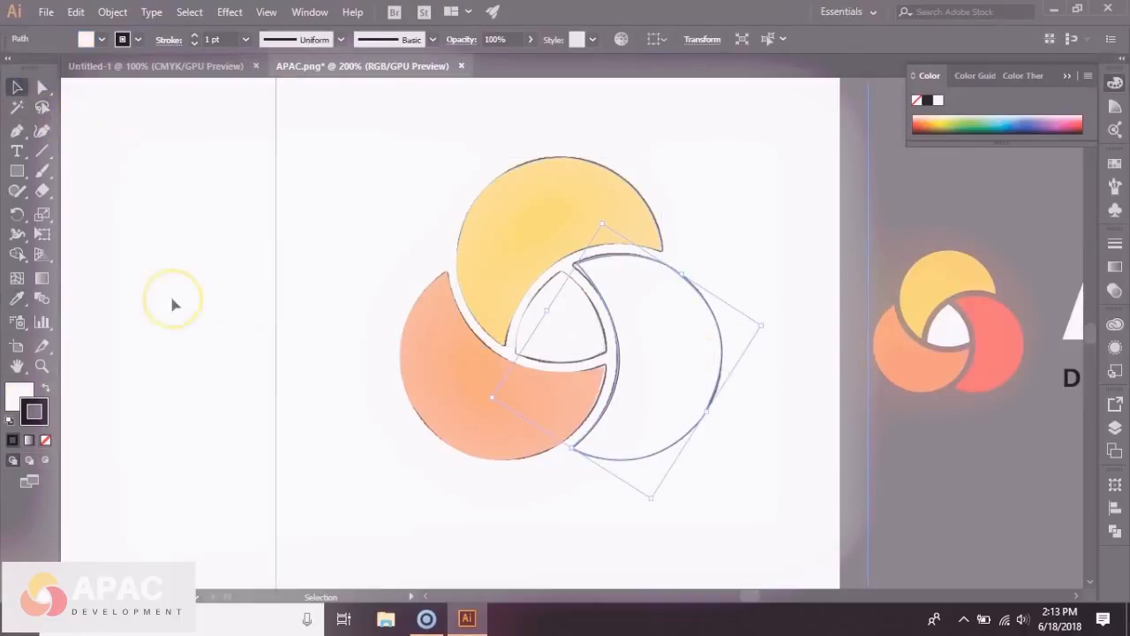
click(17, 300)
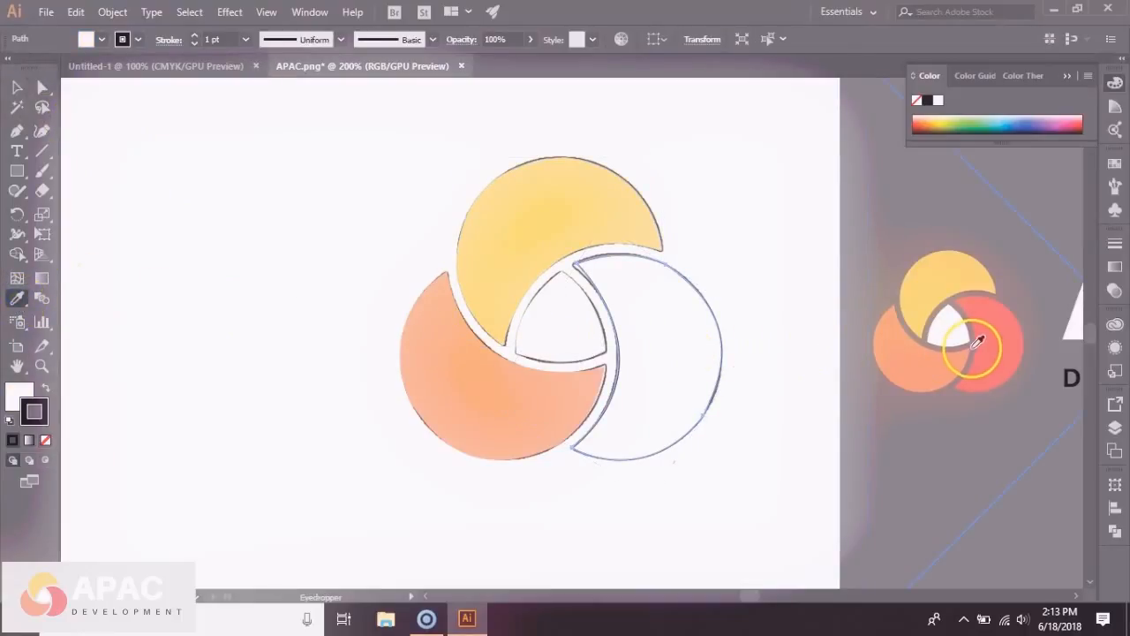
click(990, 344)
click(16, 86)
click(225, 229)
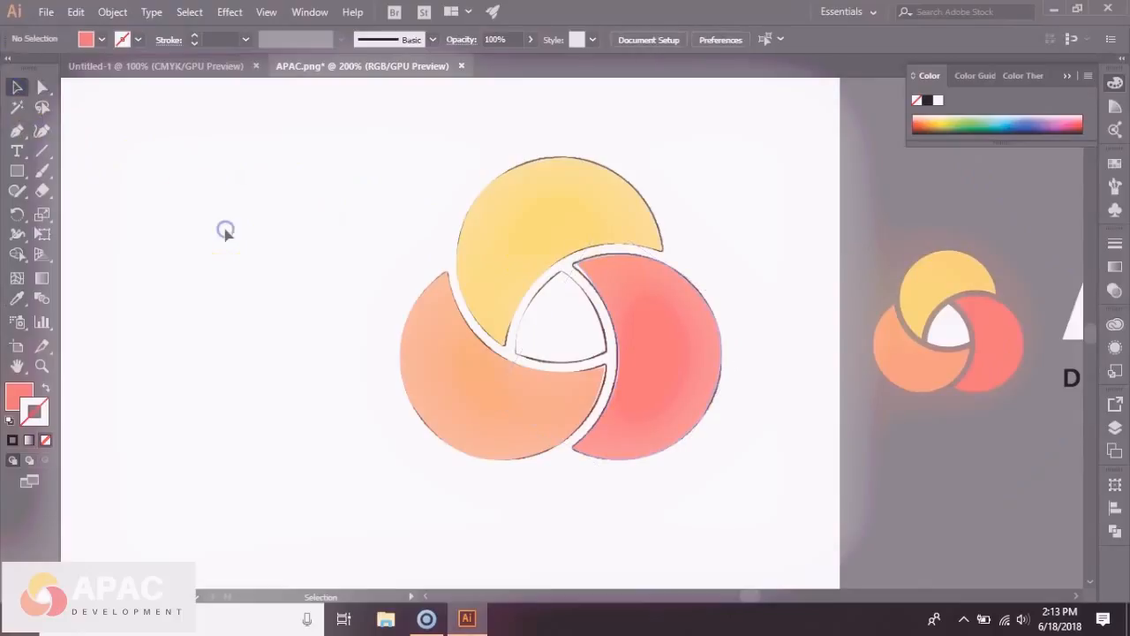
- Delete the placed APAC.pdf color reference beside the traced logo
click(589, 365)
click(848, 373)
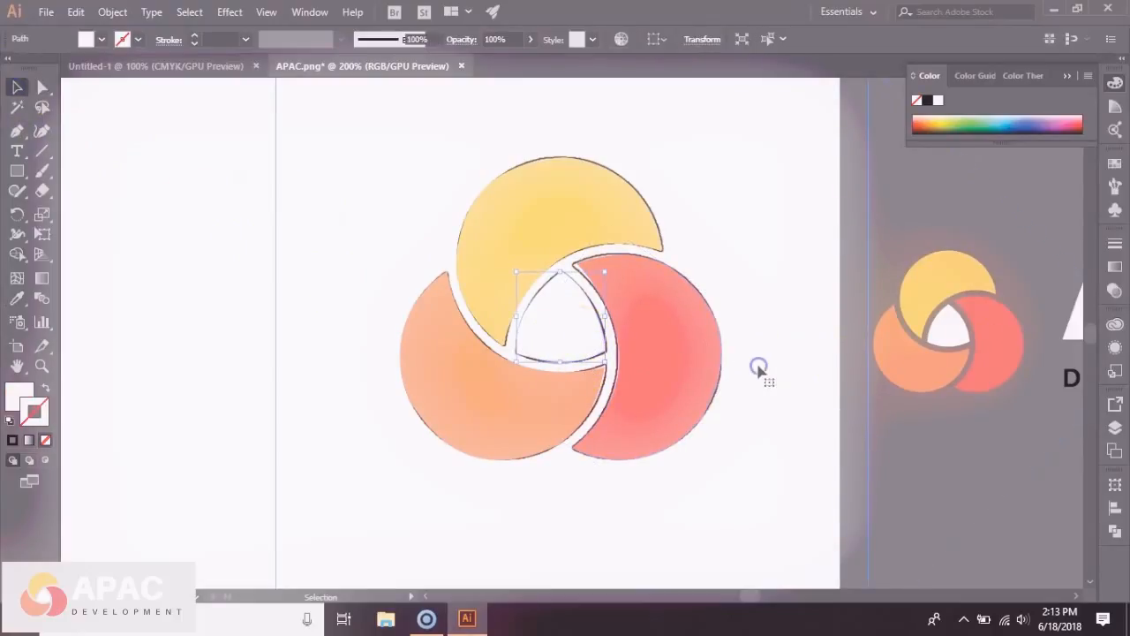
click(918, 362)
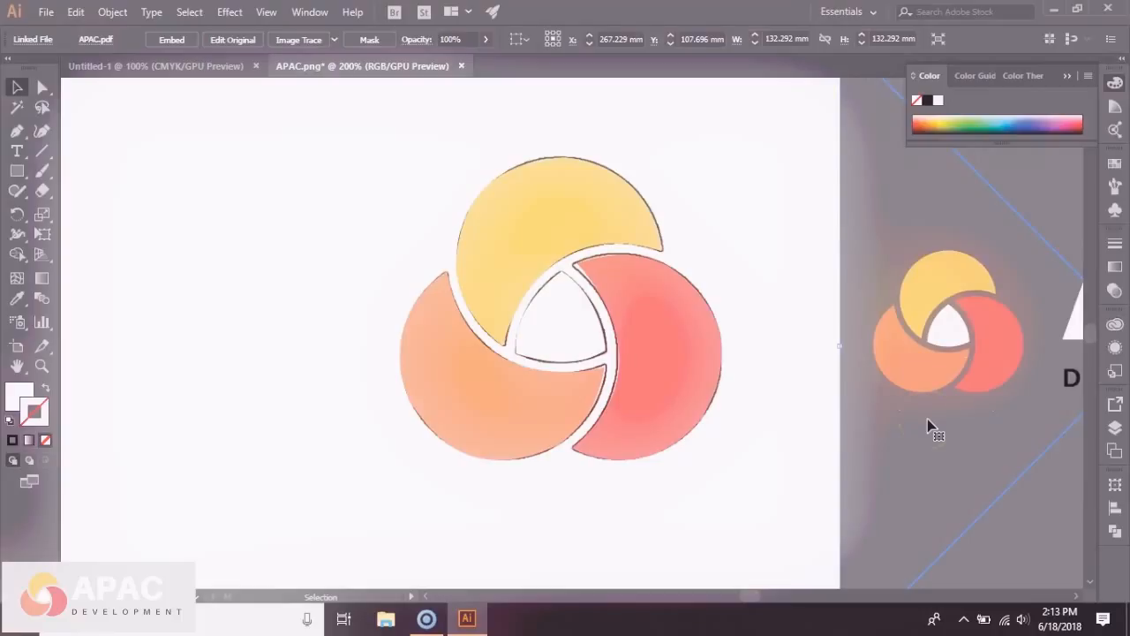
key(Delete)
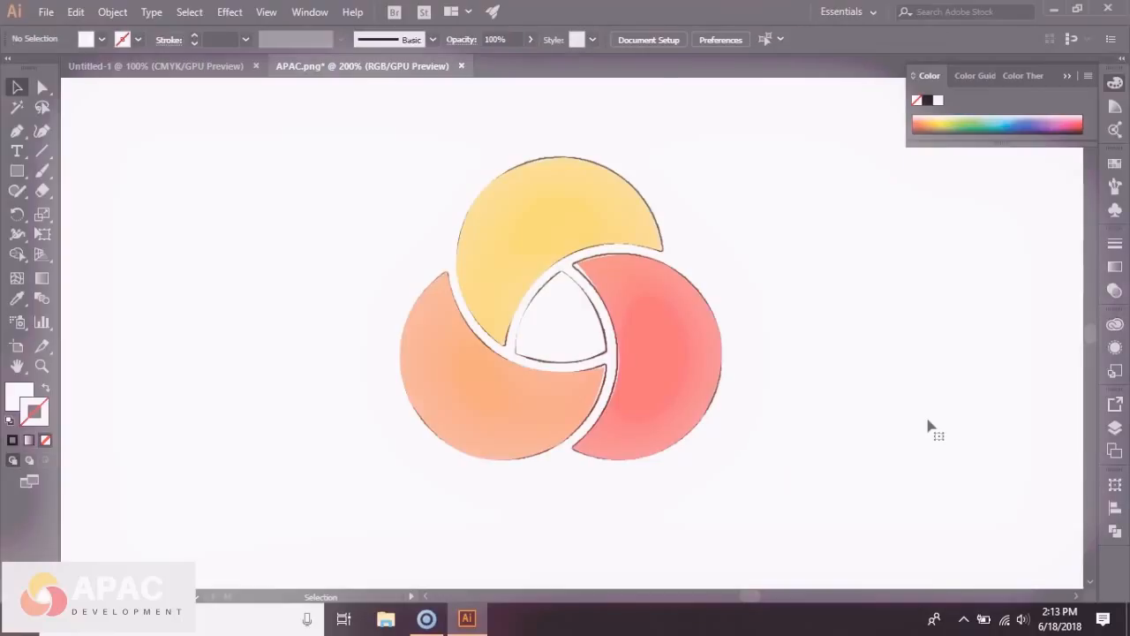
click(807, 404)
key(ctrl+2)
click(562, 342)
click(555, 327)
click(914, 348)
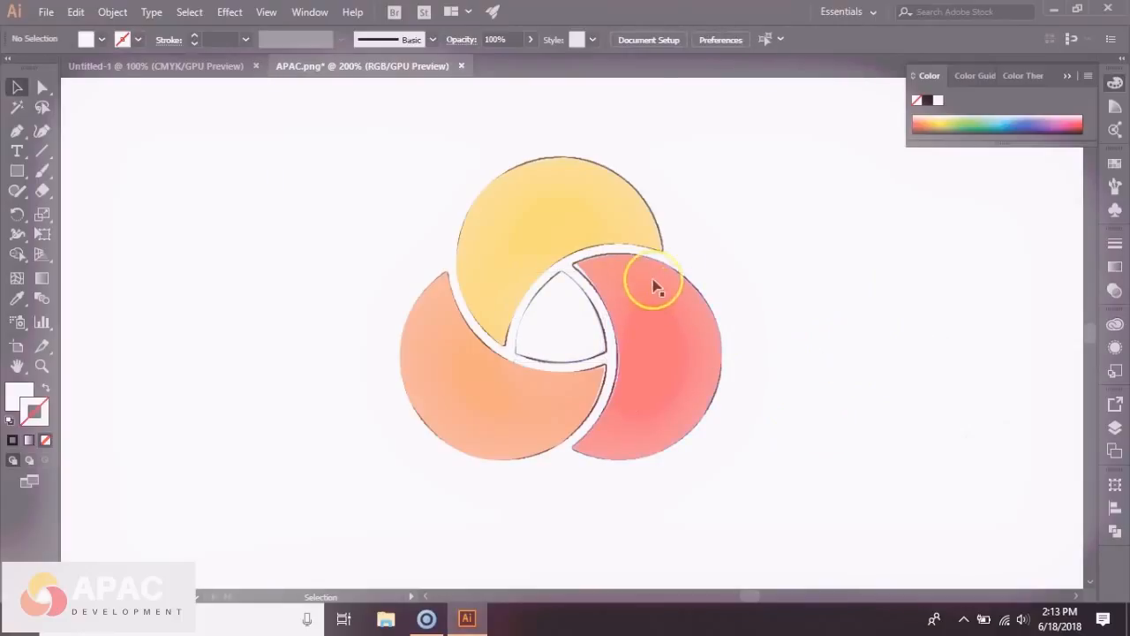
- Move the colored logo shapes to the right off the APAC.png tracing image and shift that image to the left
click(533, 229)
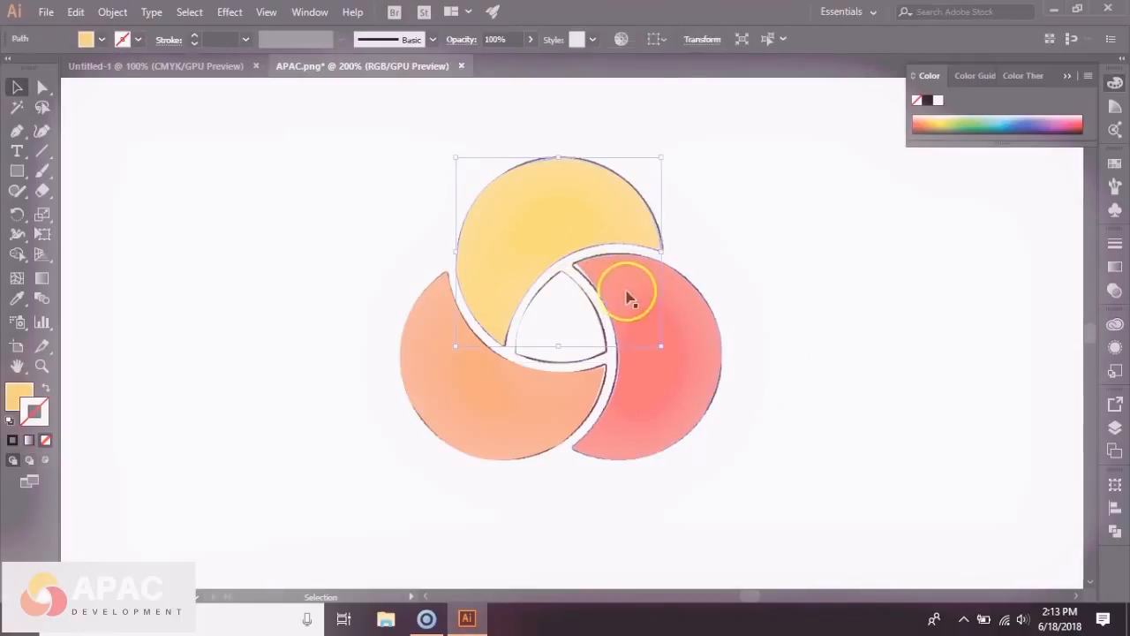
shift+click(686, 357)
shift+click(517, 396)
drag(630, 399, 878, 441)
drag(518, 315, 218, 301)
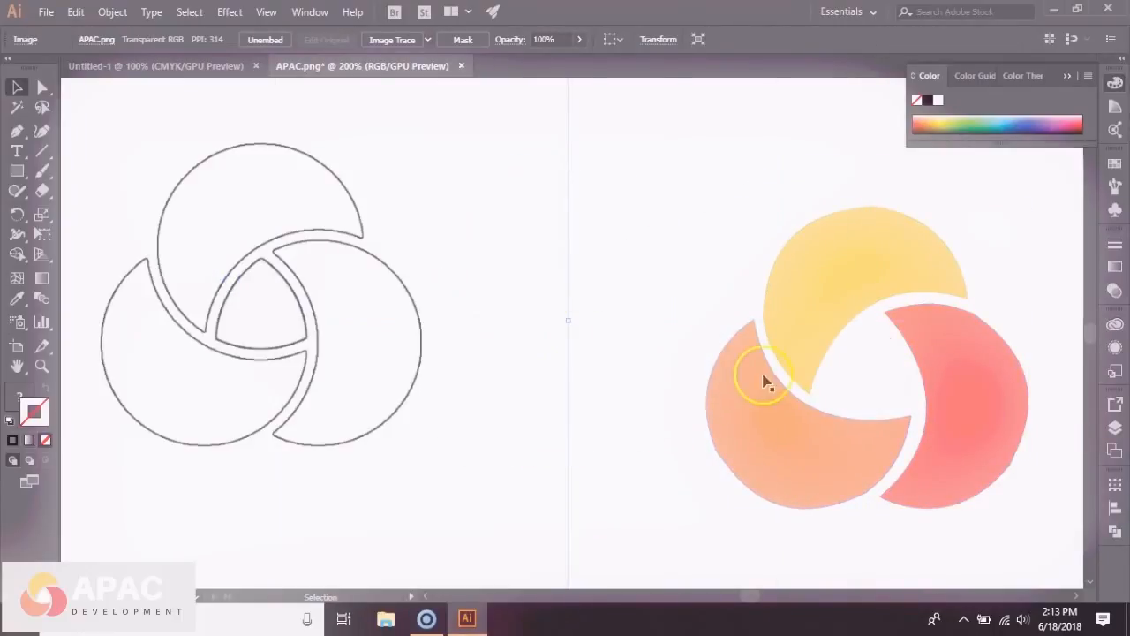
click(877, 364)
click(661, 370)
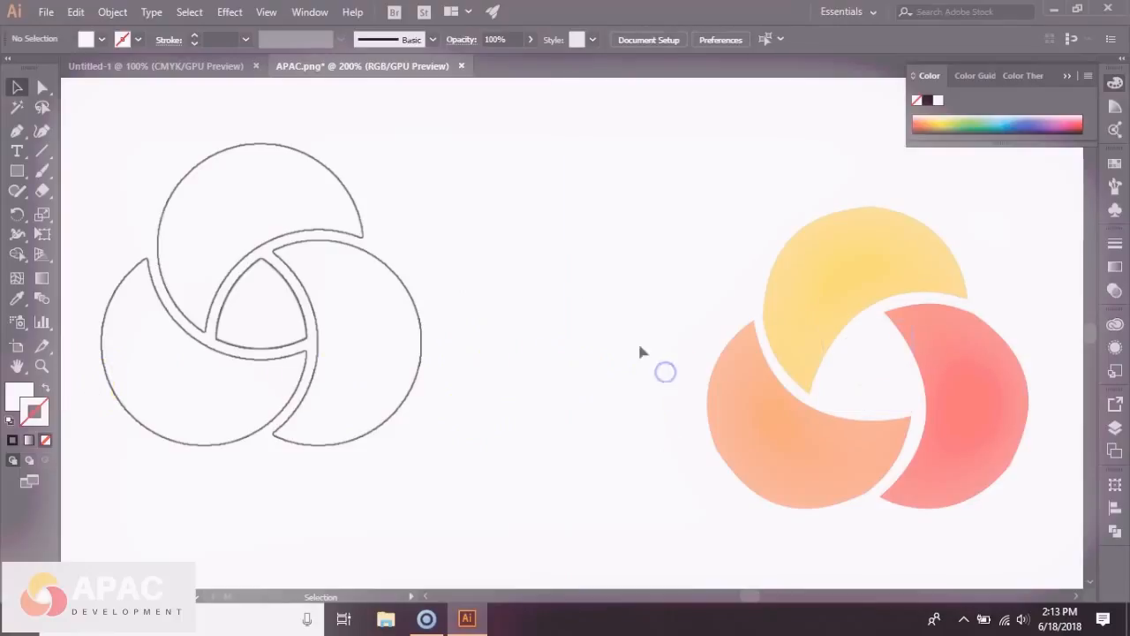
- Draw a rectangle covering the whole colored logo, fill it with gray 8E8E8E, and send it behind the logo shapes
drag(570, 371, 279, 319)
click(17, 171)
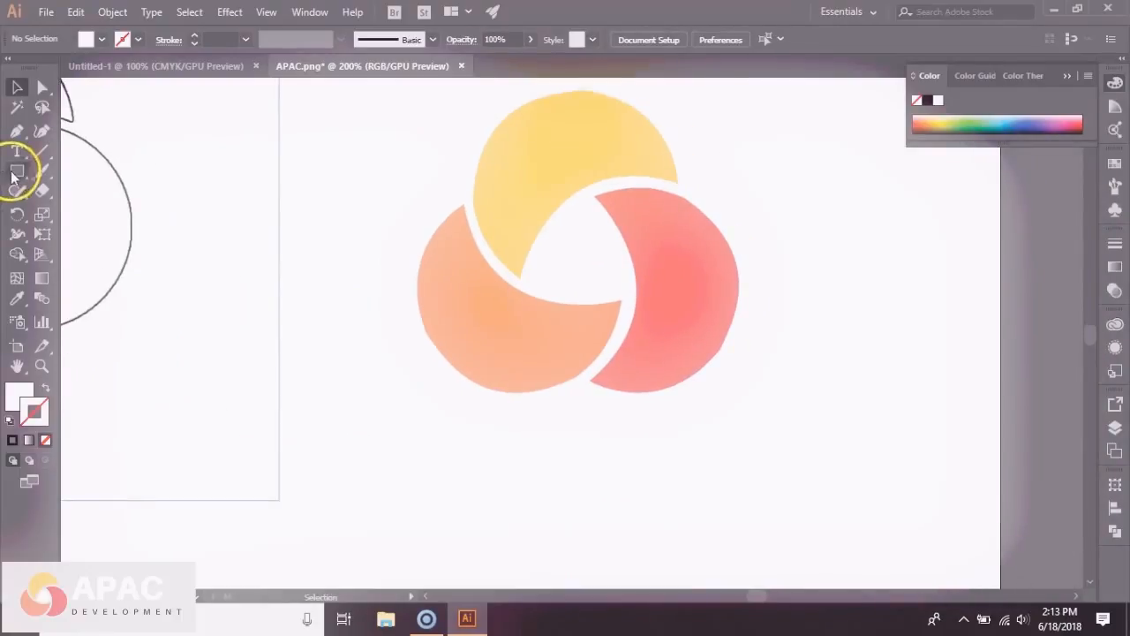
drag(325, 140, 843, 554)
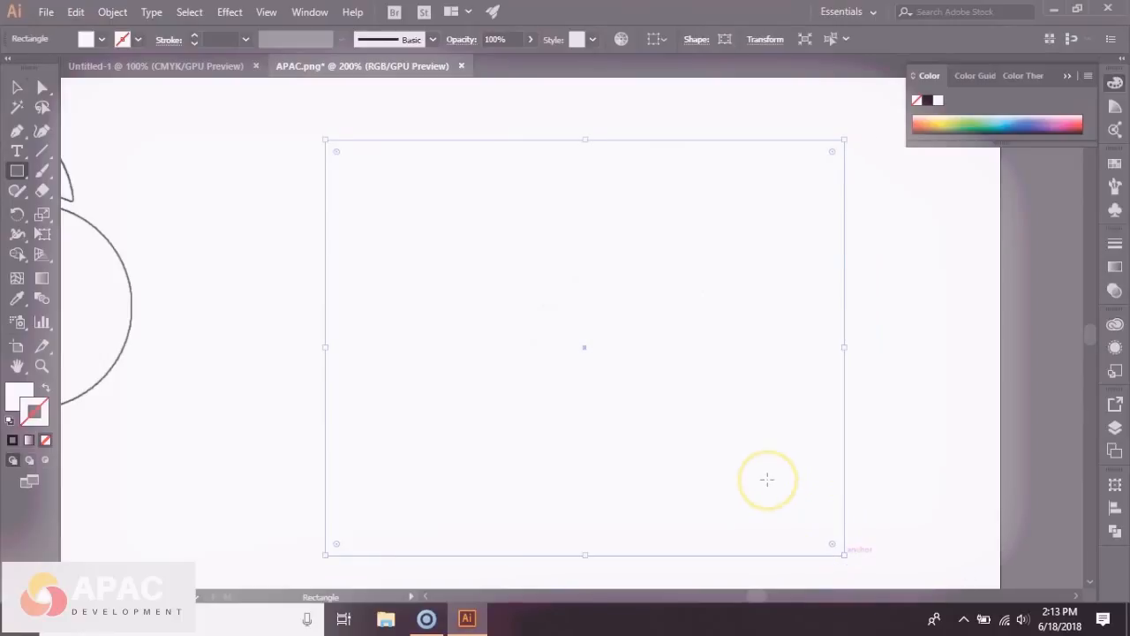
double_click(25, 393)
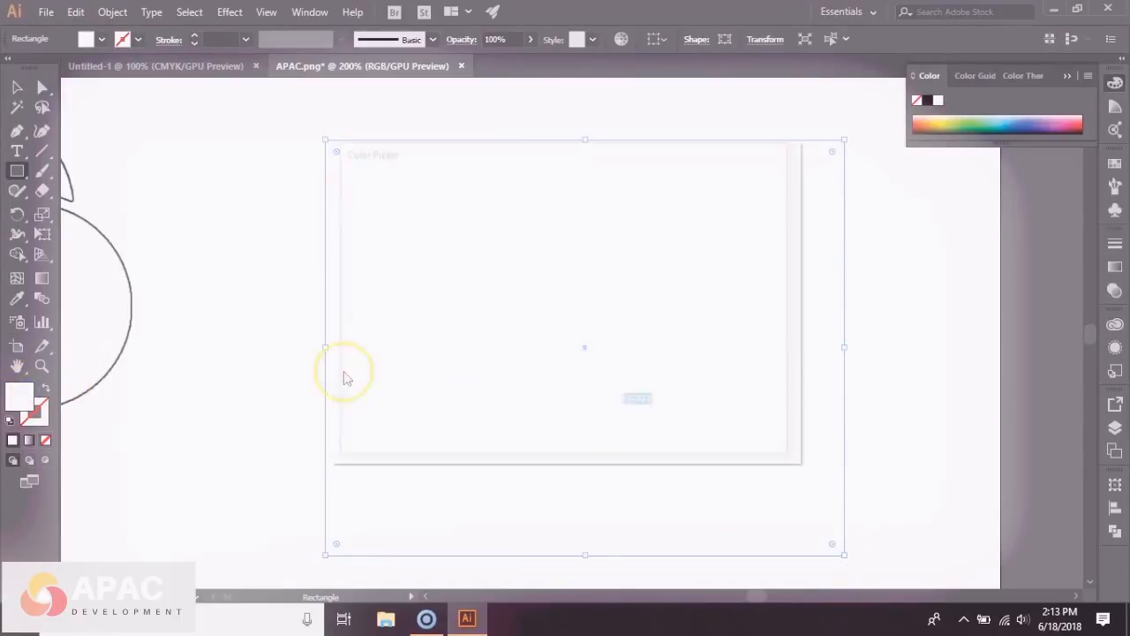
drag(383, 327, 343, 289)
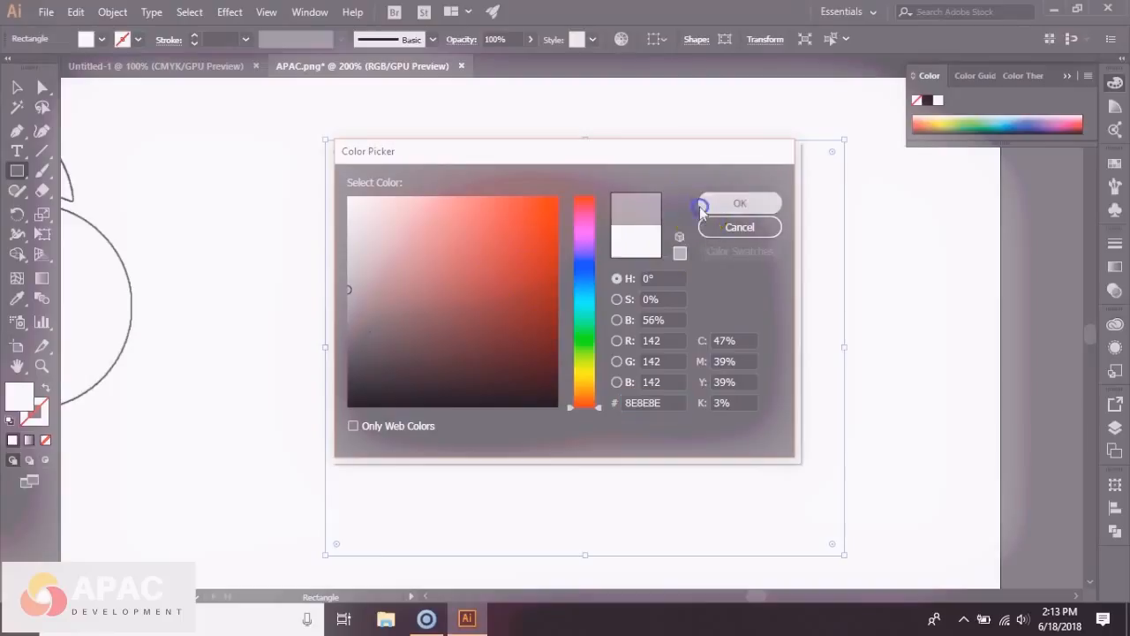
click(738, 203)
click(18, 86)
click(433, 269)
key(ctrl+shift+bracketleft)
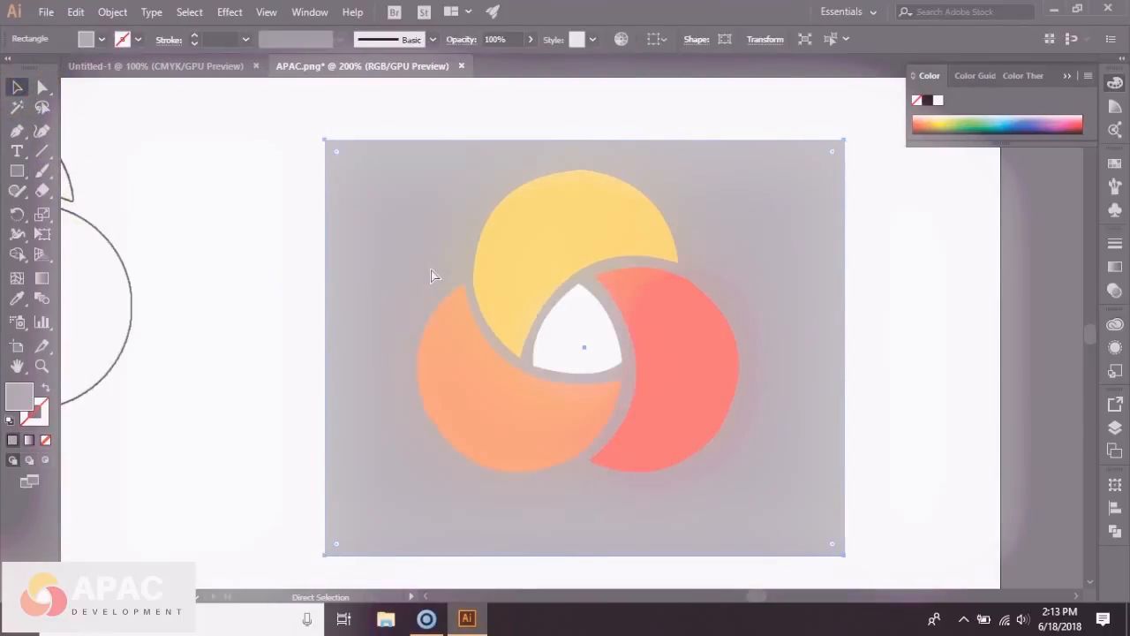
- Move the gray background rectangle up slightly behind the logo and delete the APAC.png tracing image
click(987, 297)
drag(828, 301, 830, 279)
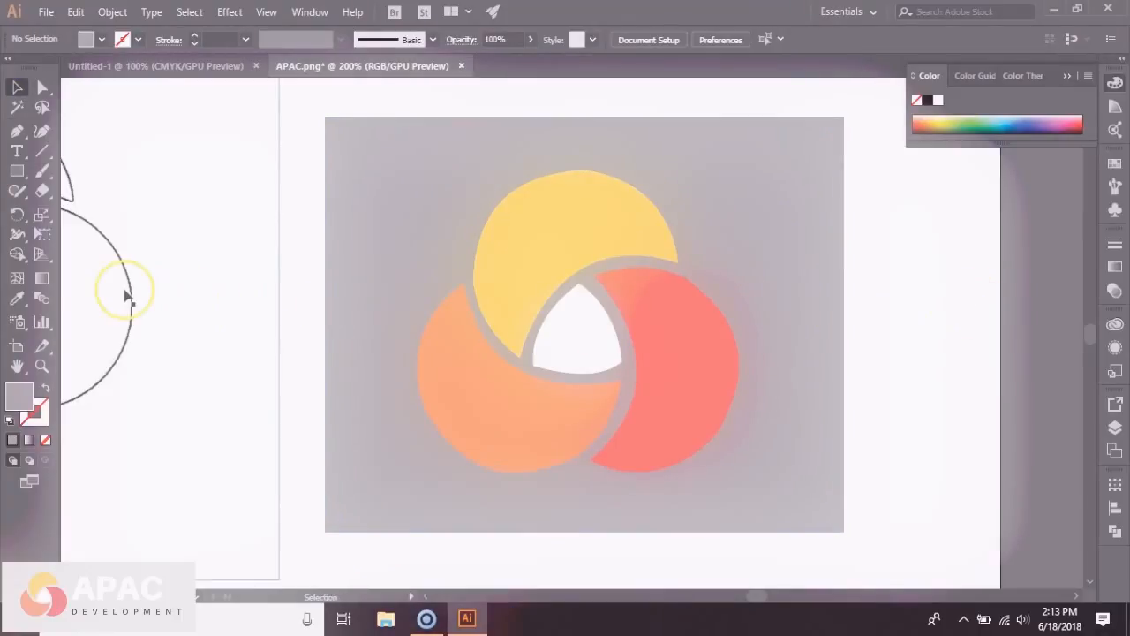
click(124, 294)
key(Delete)
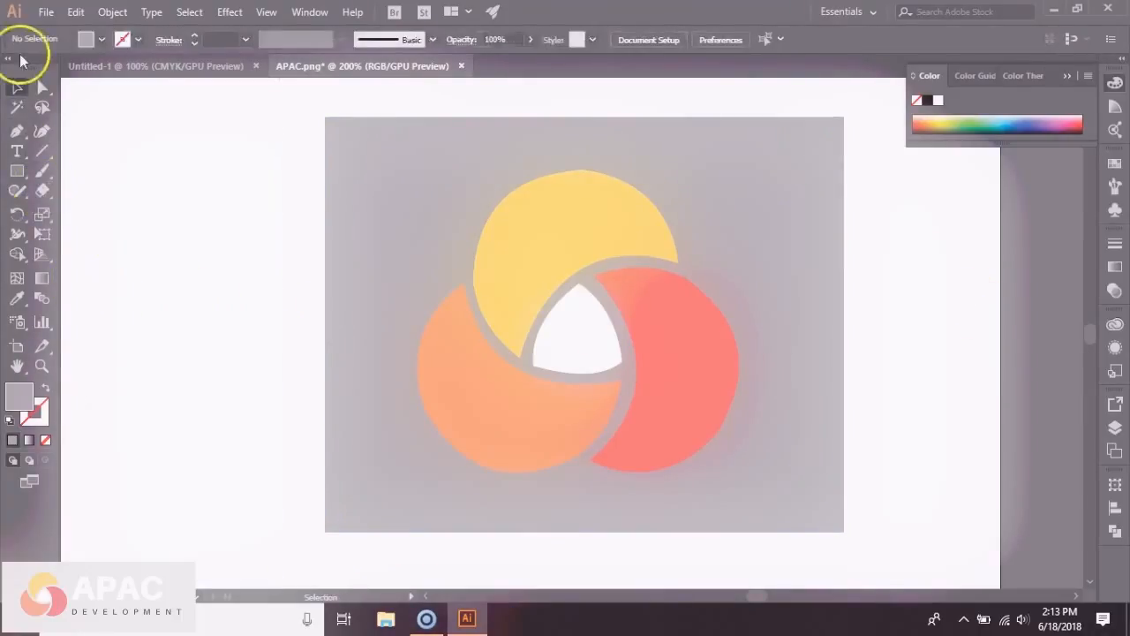
- Set up an export to the Pictures folder as a PNG file named APAC development with Use Artboards enabled
click(45, 13)
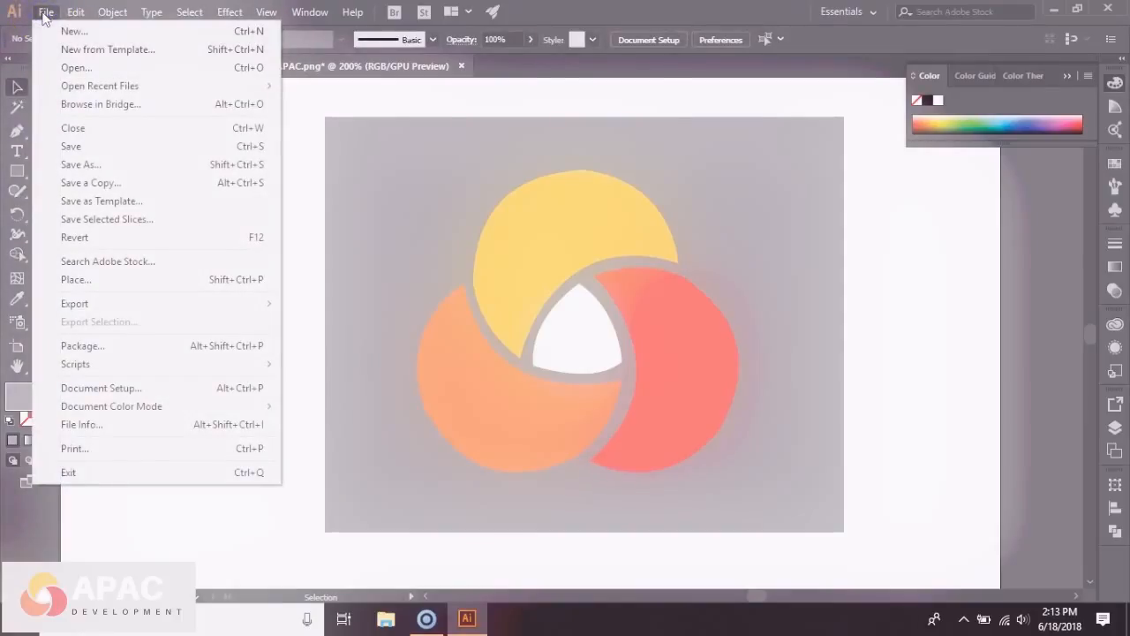
mouse_move(79, 302)
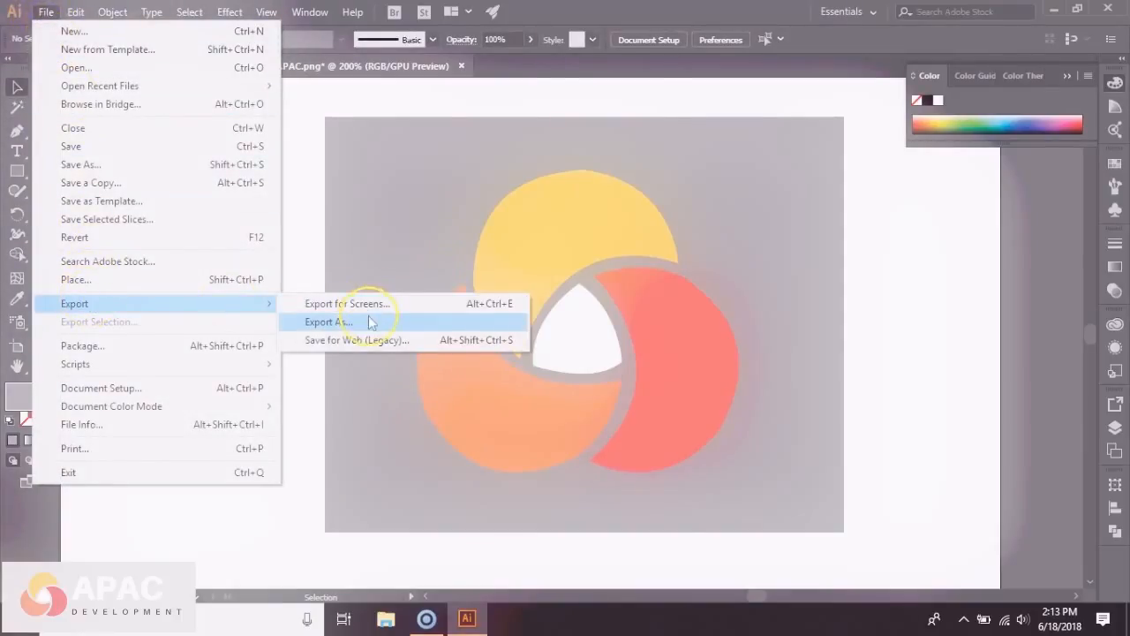
click(369, 319)
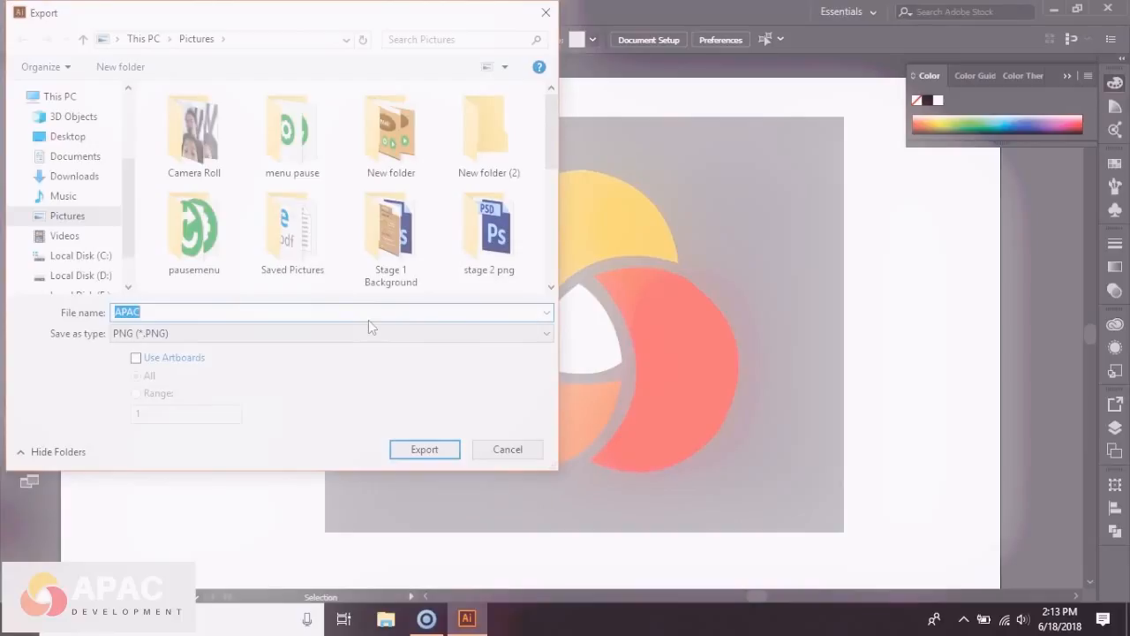
click(323, 310)
text(evelopment)
click(310, 334)
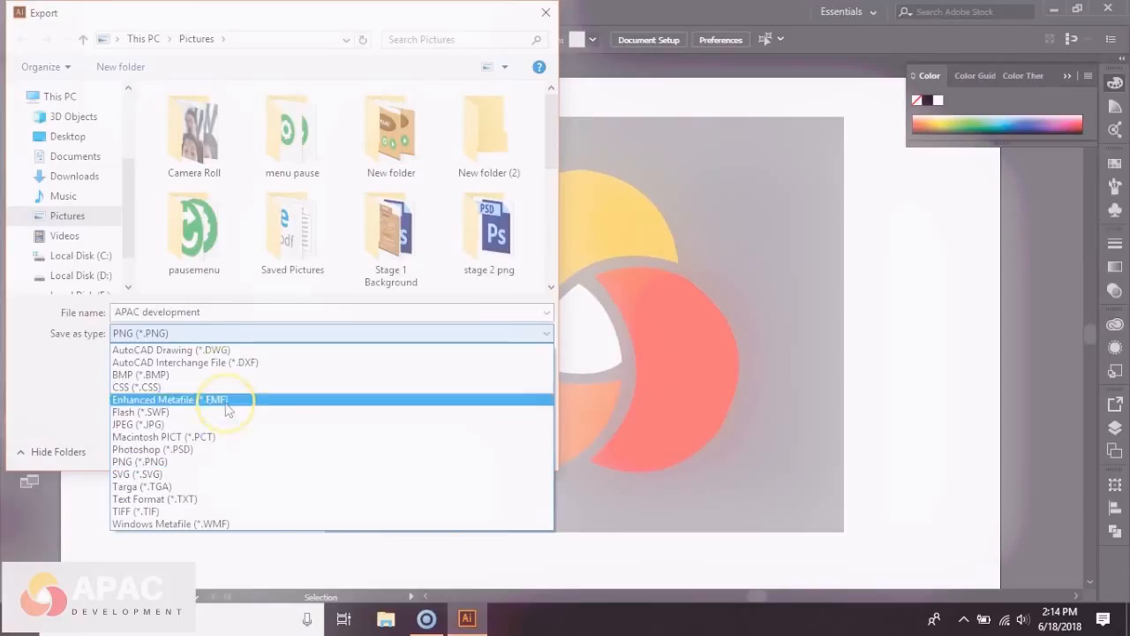
click(262, 333)
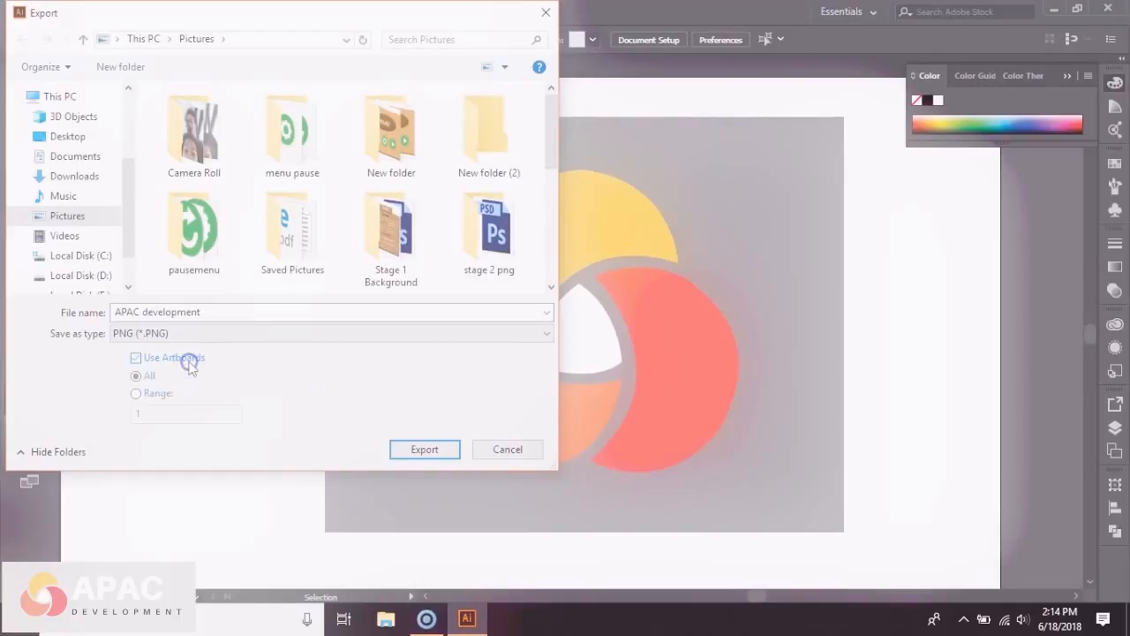
- Export the PNG at High (300 ppi) resolution with a transparent background
click(394, 453)
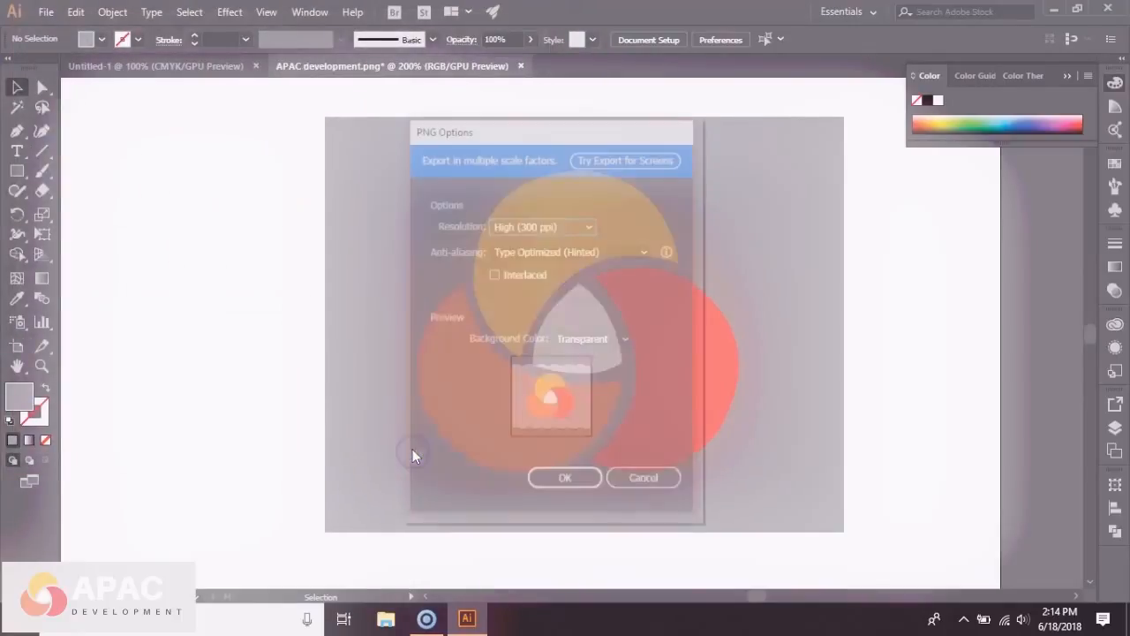
click(589, 227)
click(589, 229)
click(575, 481)
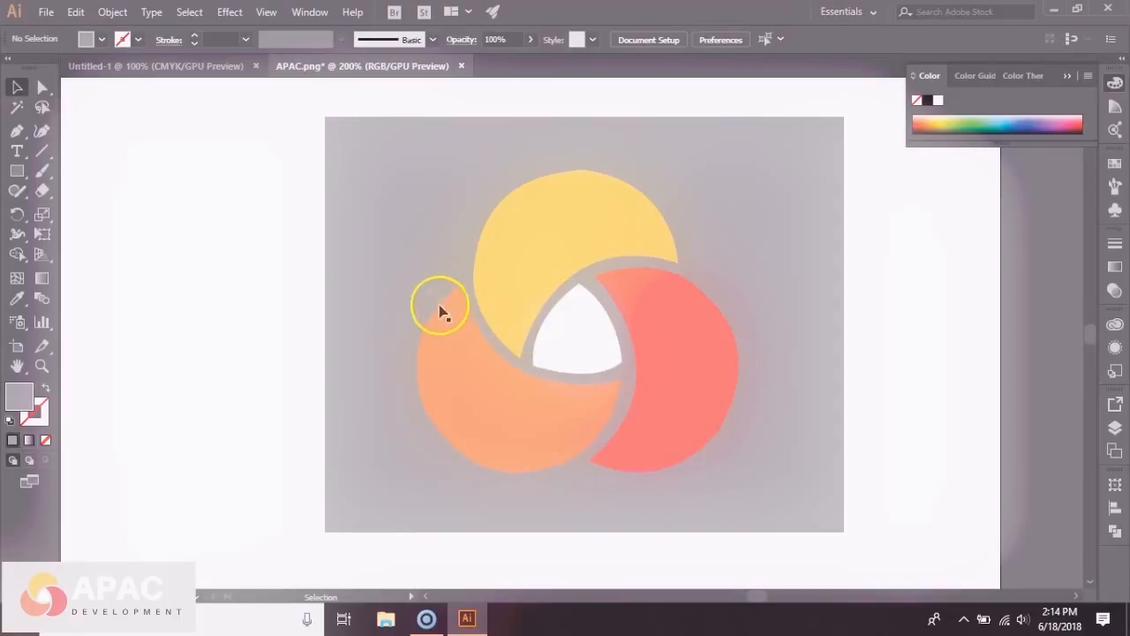
- Look for the exported APAC development PNG among the files offered for opening in the Pictures folder, without opening anything
click(46, 13)
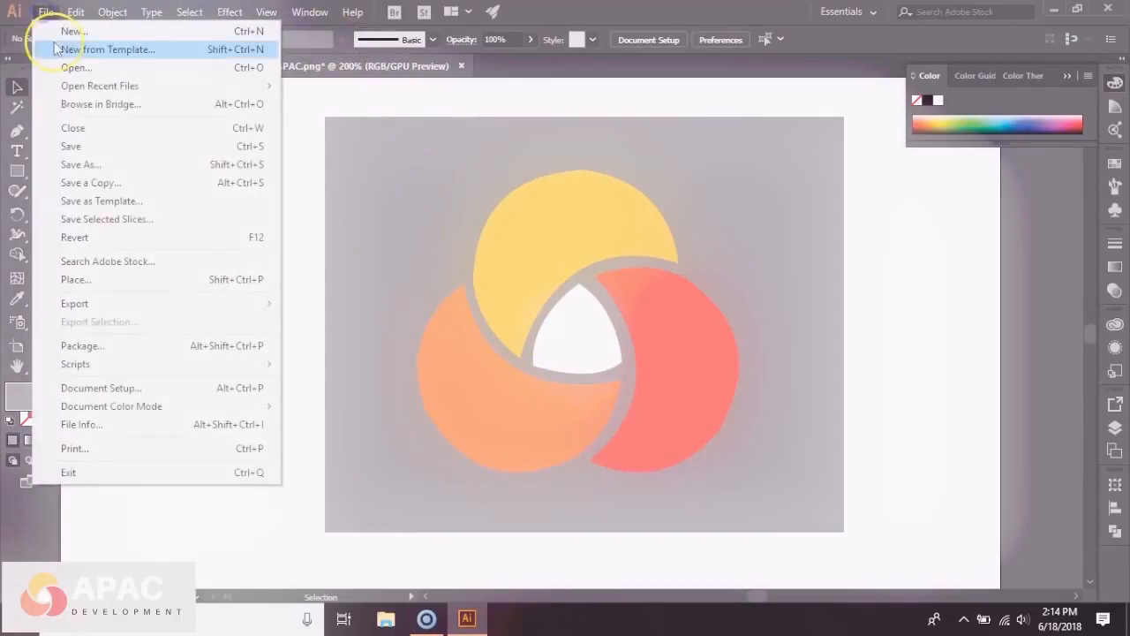
click(65, 71)
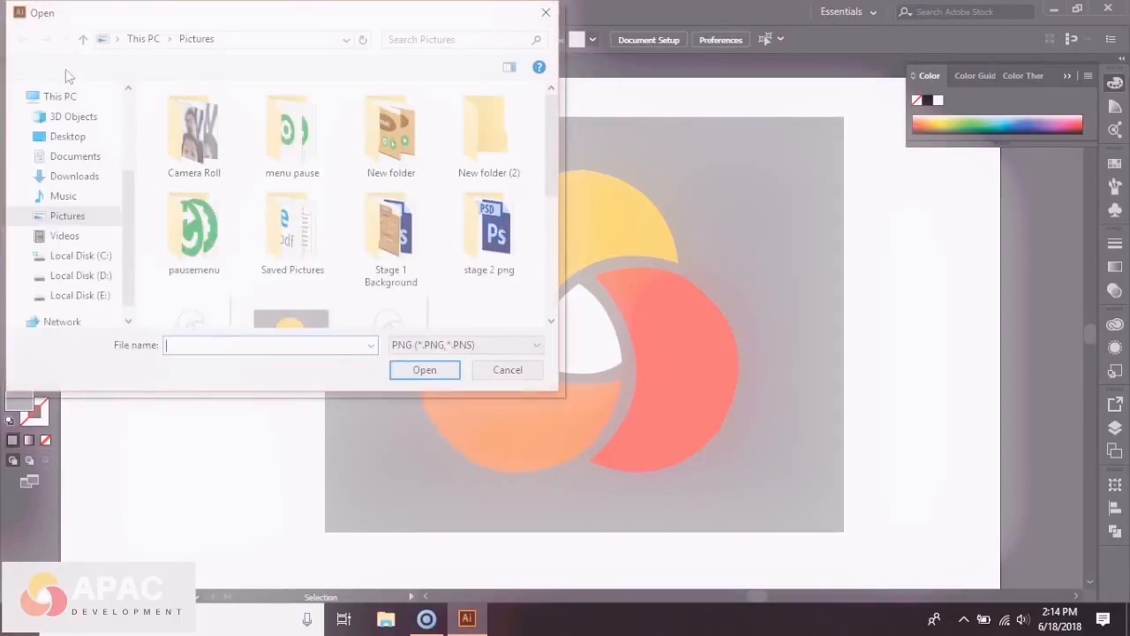
scroll(424, 256, down, 5)
scroll(431, 255, up, 1)
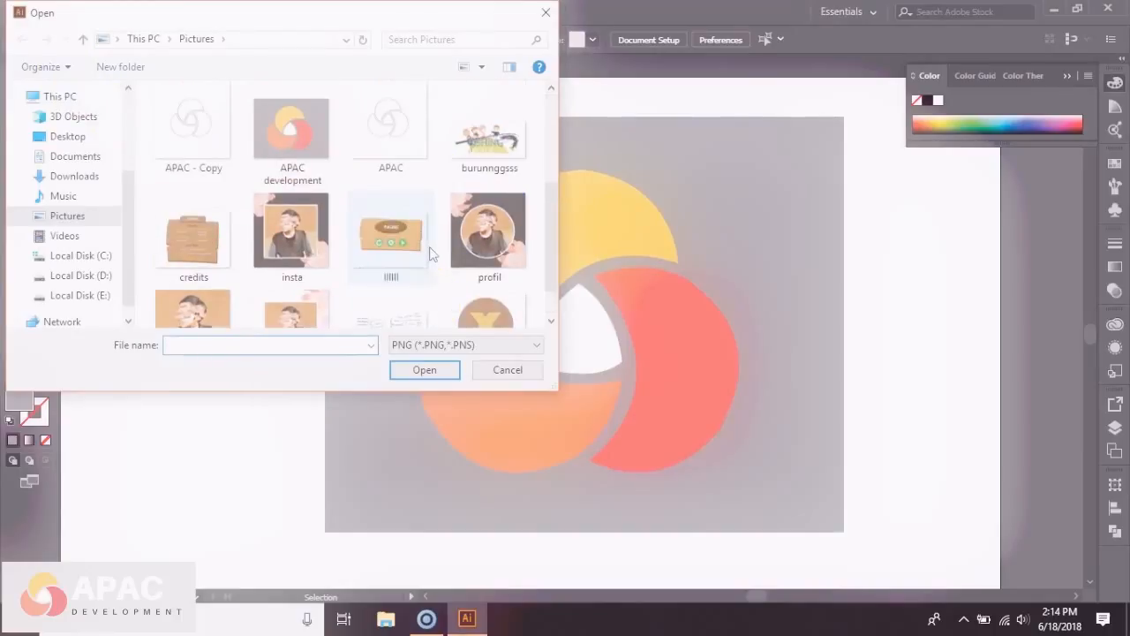
scroll(430, 255, up, 2)
scroll(431, 255, down, 1)
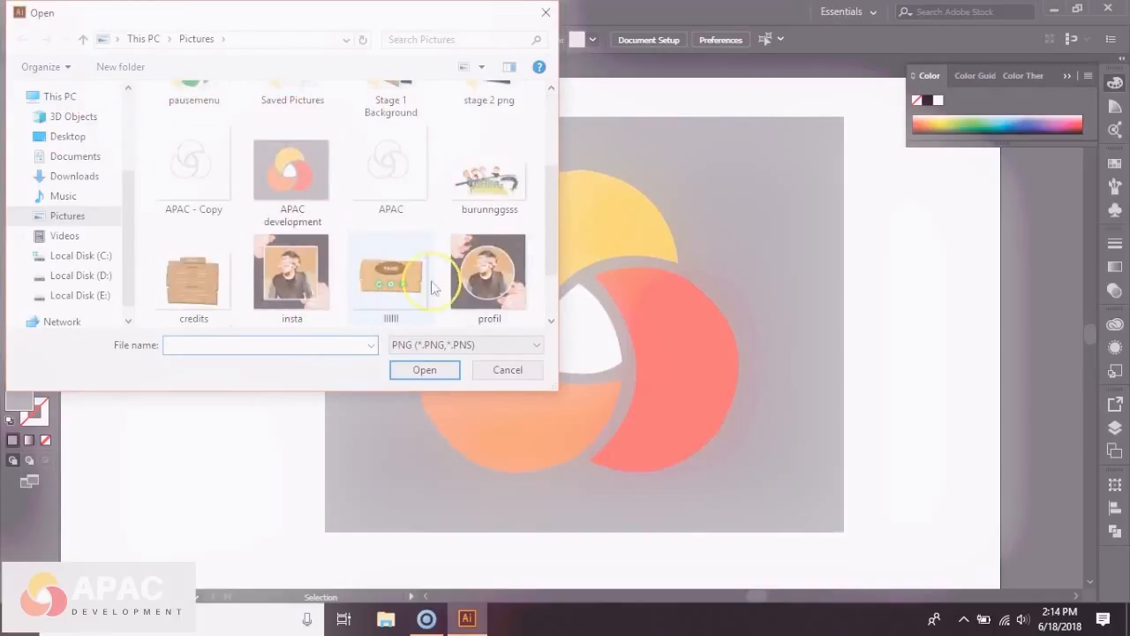
click(510, 377)
- Switch to File Explorer and open the exported APAC development image from the Pictures folder
click(19, 618)
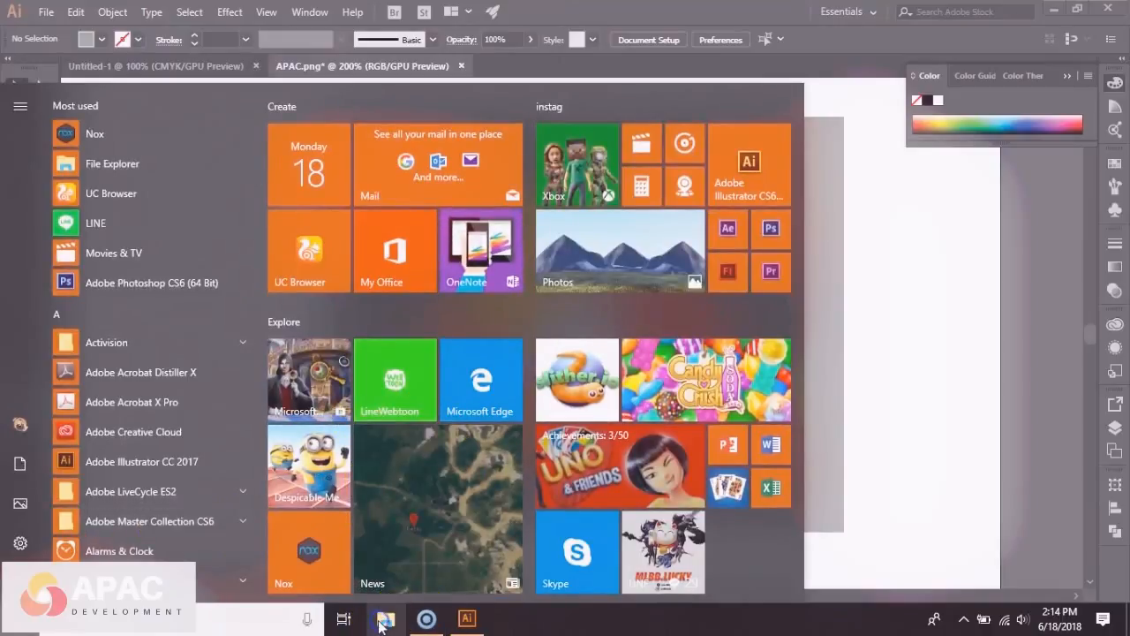
click(374, 575)
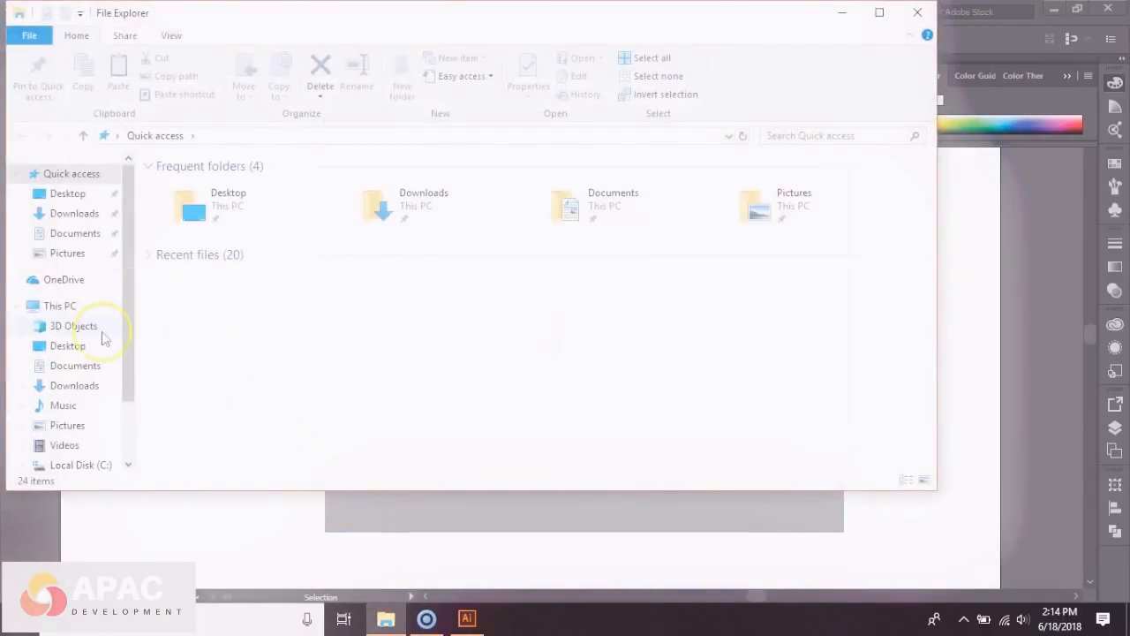
click(81, 369)
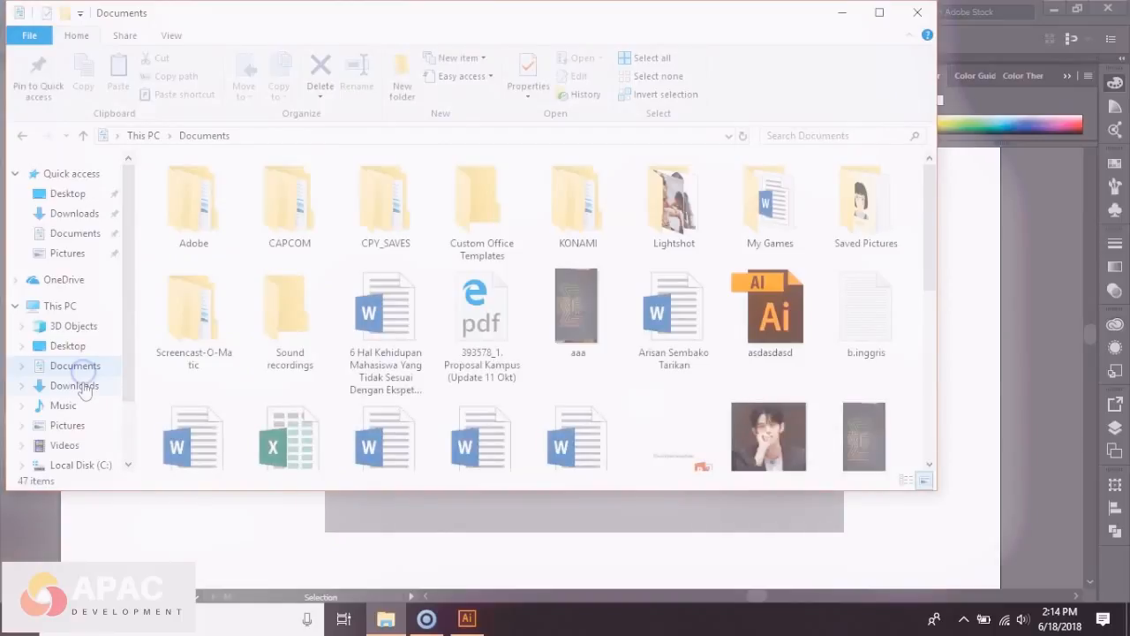
click(76, 386)
click(107, 364)
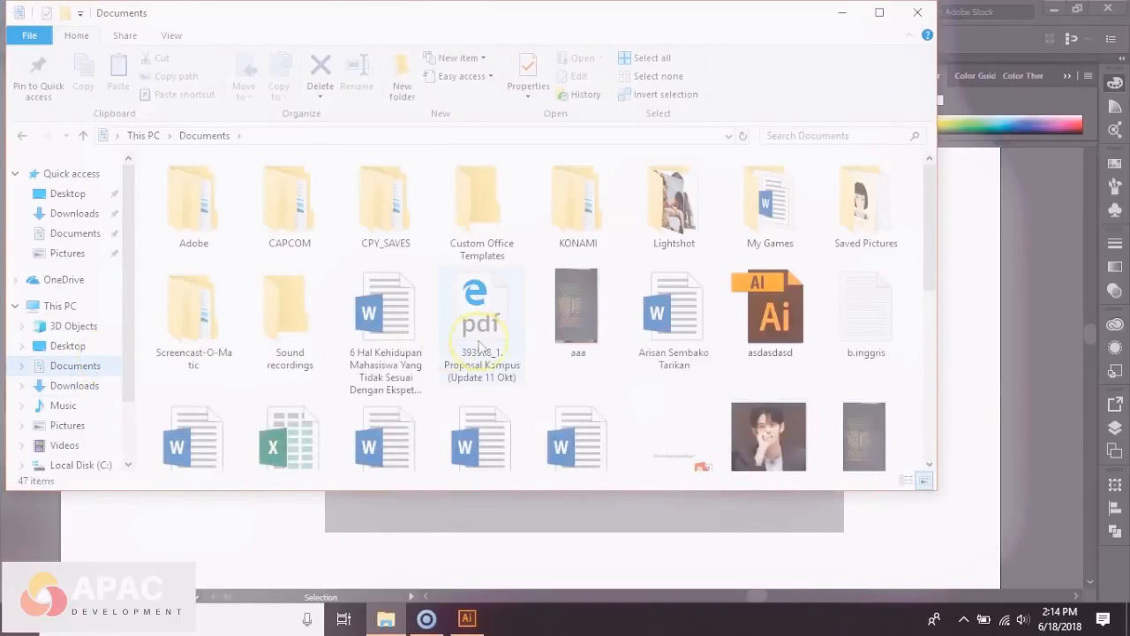
scroll(485, 348, down, 2)
scroll(664, 334, up, 1)
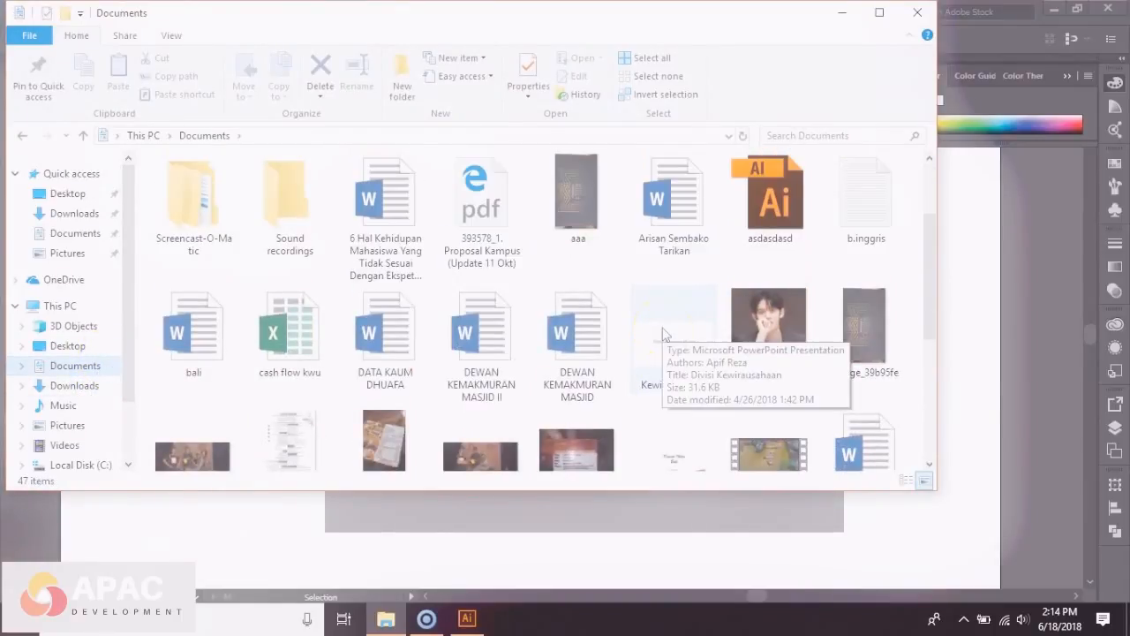
click(64, 405)
click(67, 424)
double_click(558, 308)
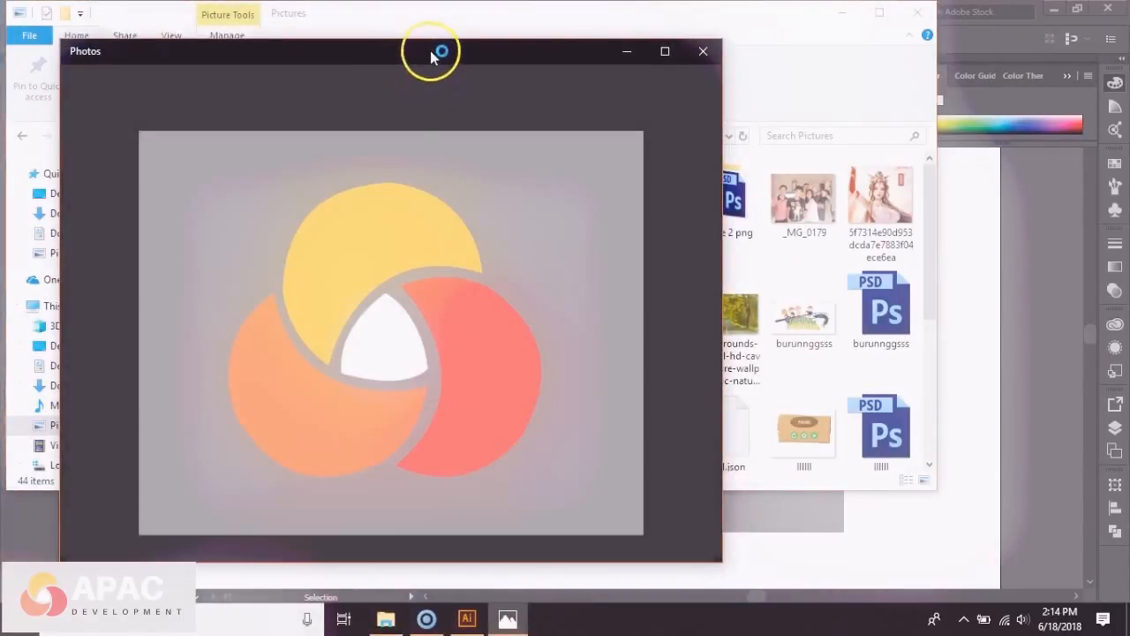
- Inspect the exported APAC development image in Photos, reopening it for further viewing, and close the viewer
drag(499, 53, 653, 41)
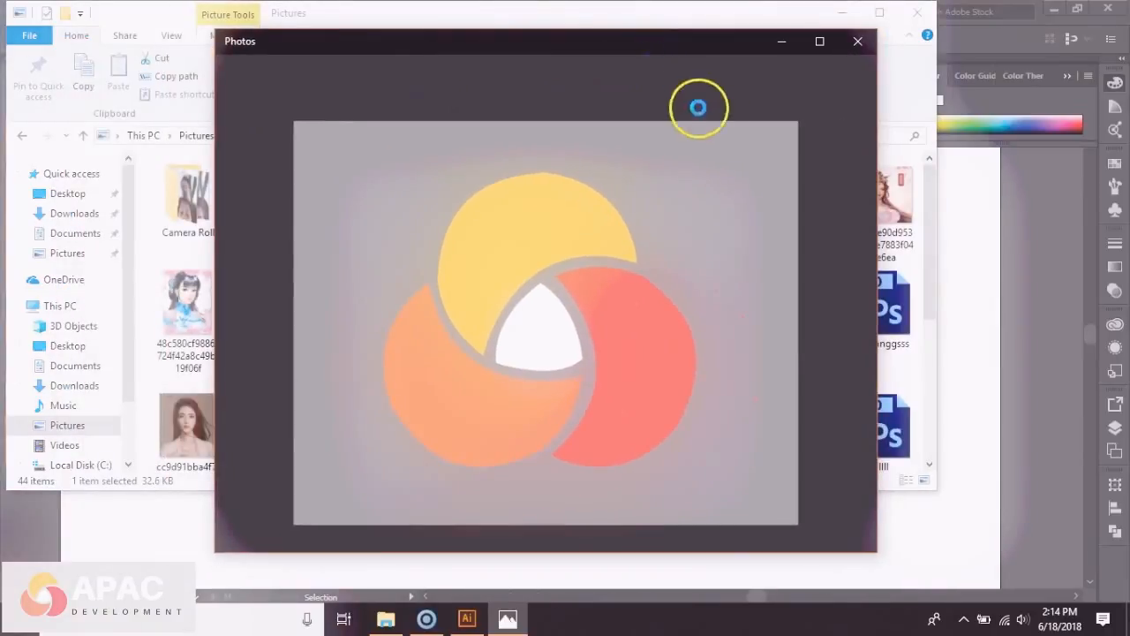
key(alt+F4)
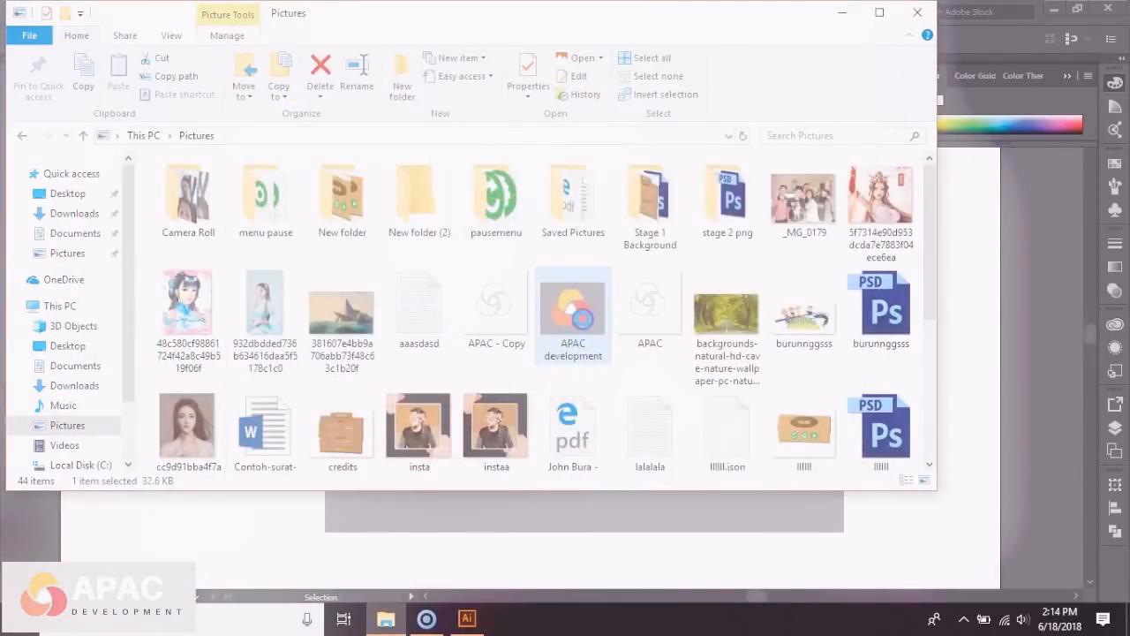
double_click(573, 310)
drag(476, 54, 687, 61)
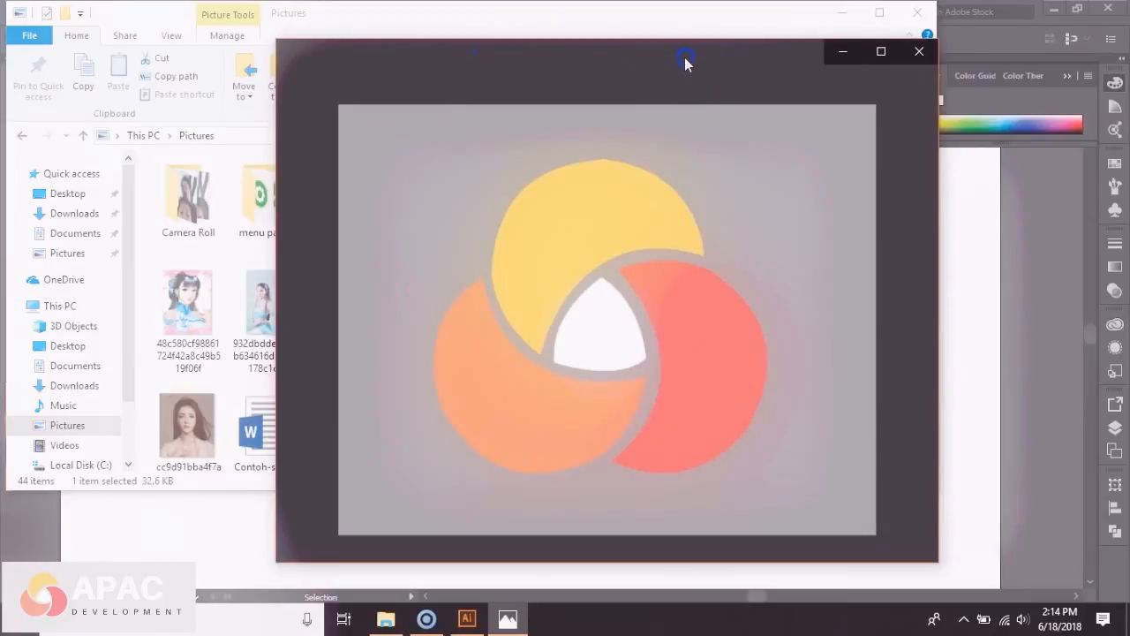
key(alt+F4)
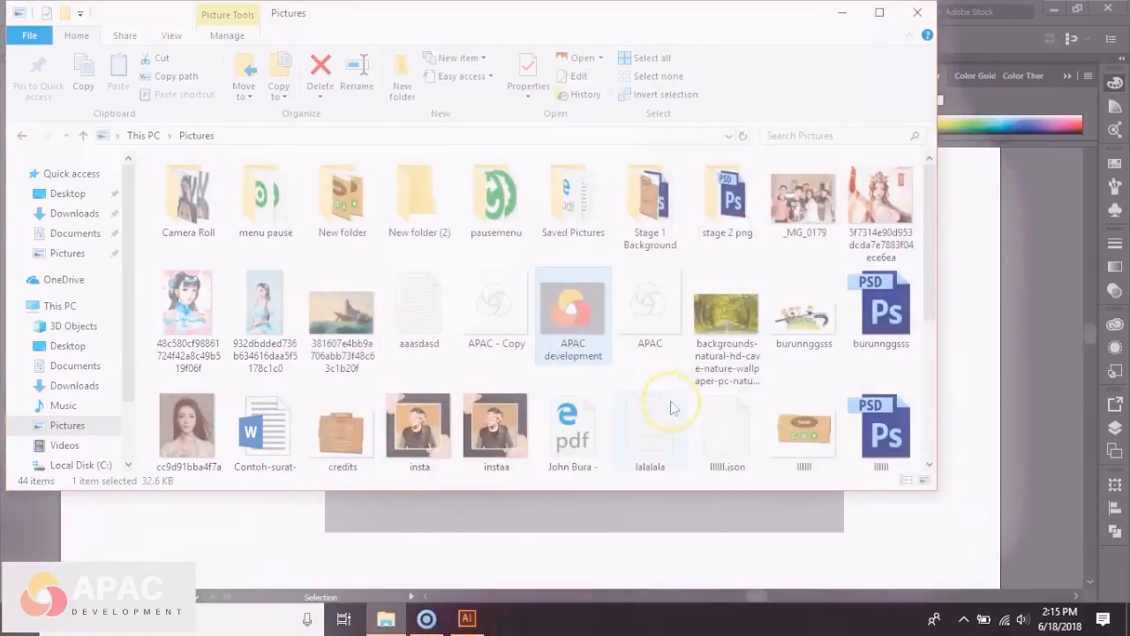
double_click(580, 340)
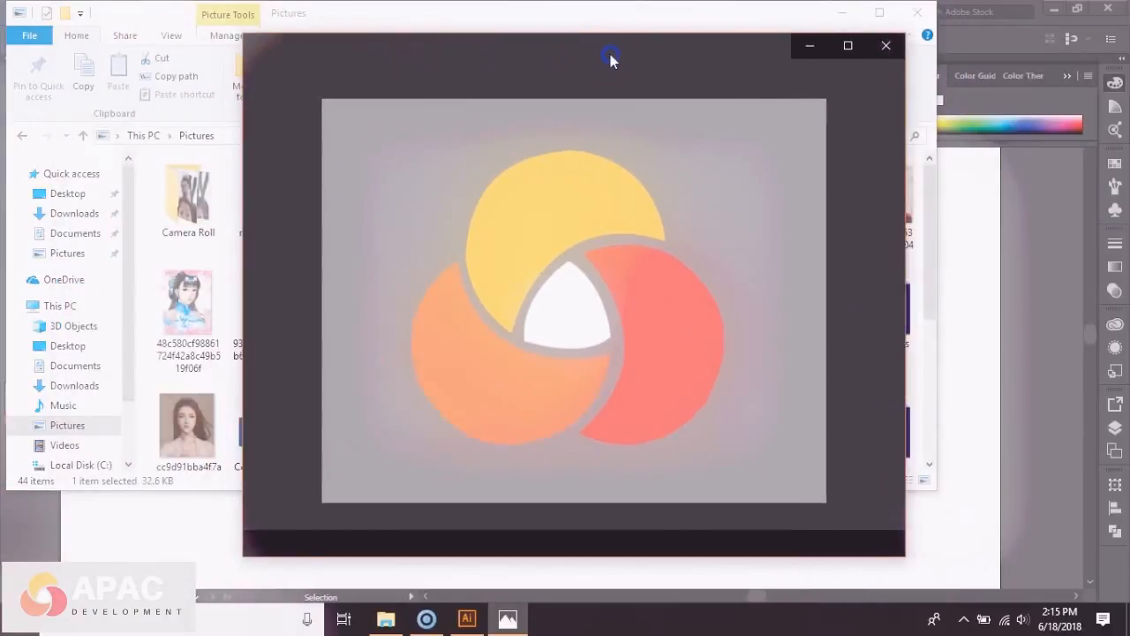
key(alt+F4)
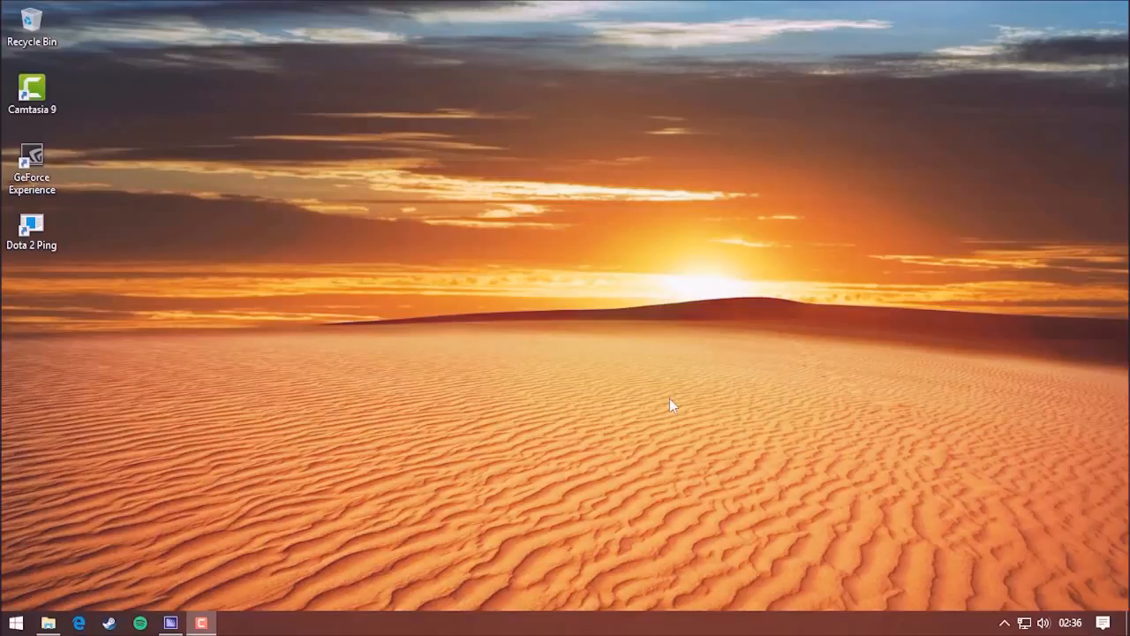
- Launch Adobe After Effects CC 2017 and dismiss its start screen
click(16, 623)
click(167, 164)
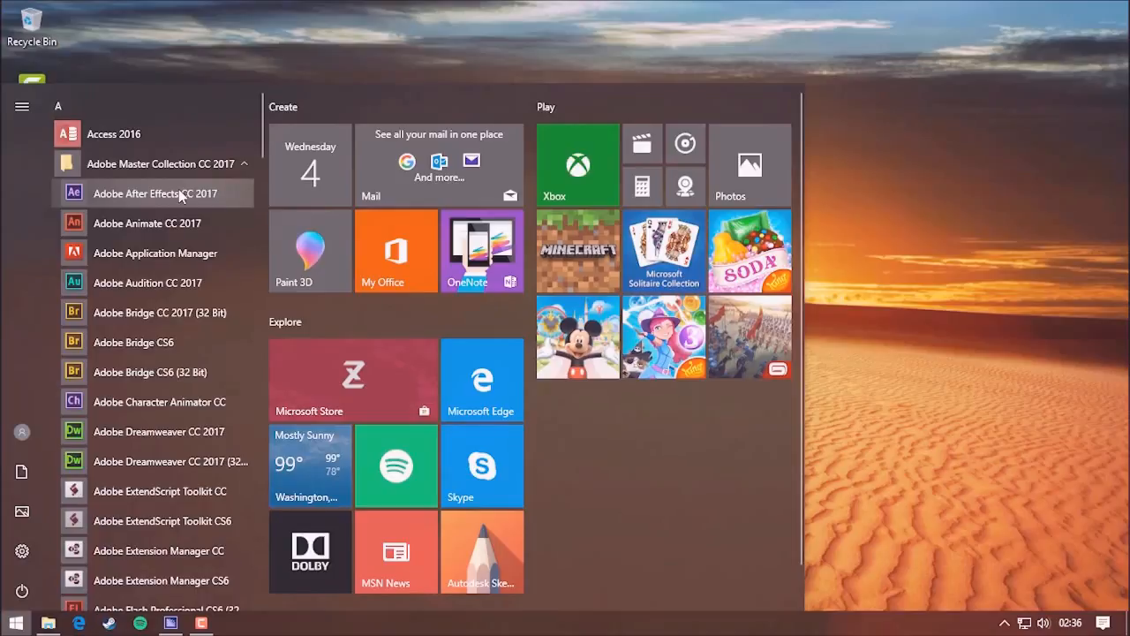
click(173, 188)
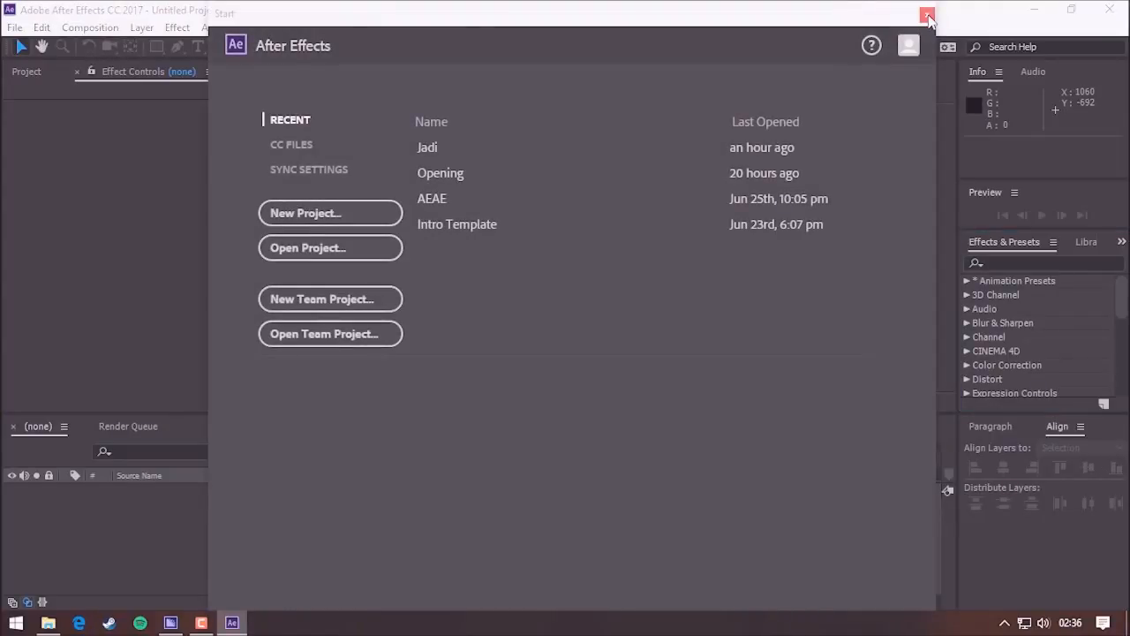
click(926, 15)
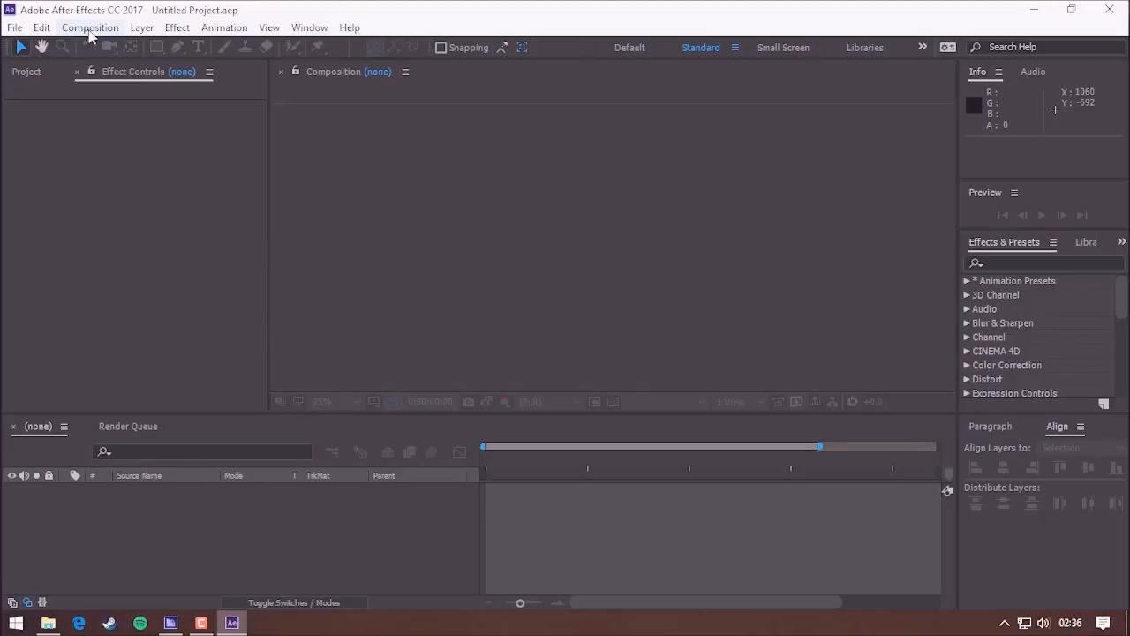
- Create a 1920 x 1080 px composition named Logo Reveal Animation at 30 fps with a 10-second duration
click(102, 31)
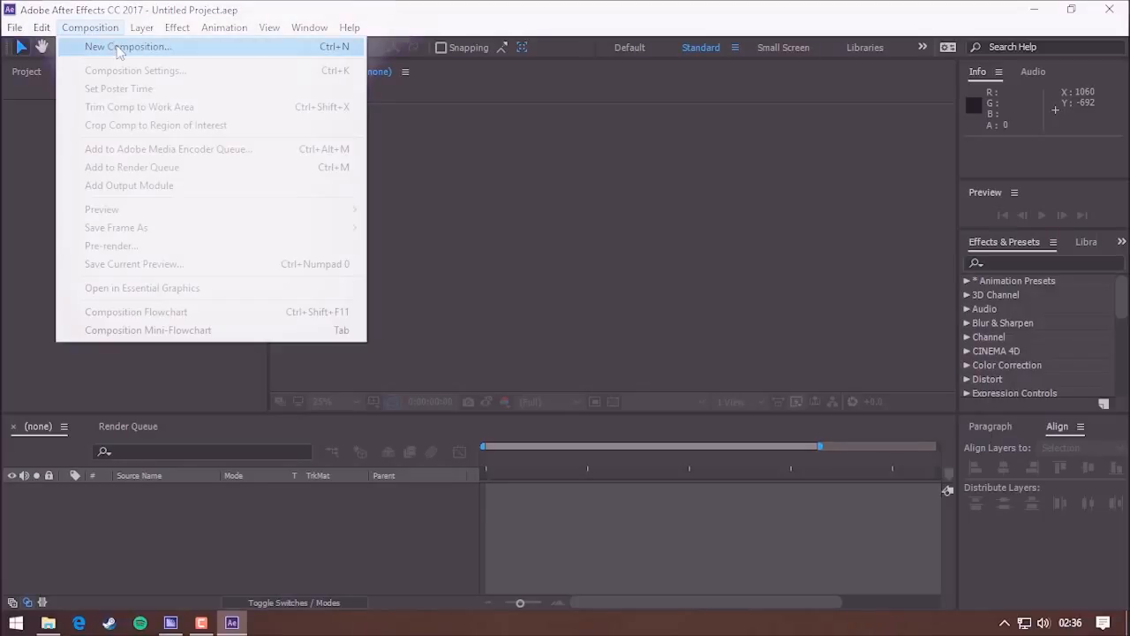
click(114, 45)
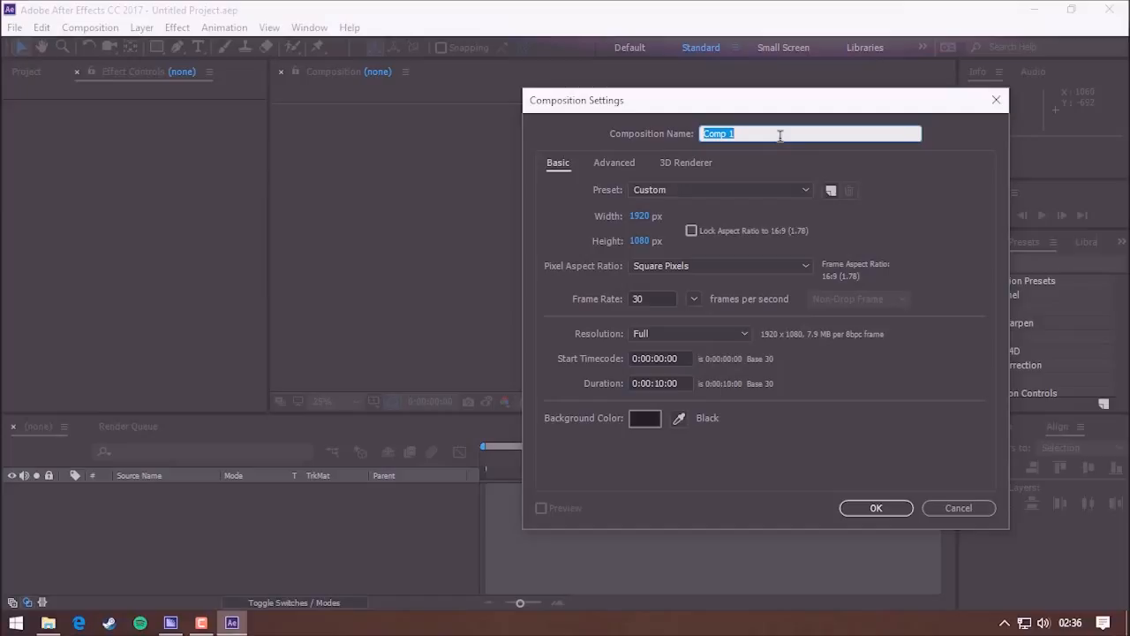
text(Loaog)
key(BackSpace)
key(BackSpace)
key(BackSpace)
text(go Reveal Animation)
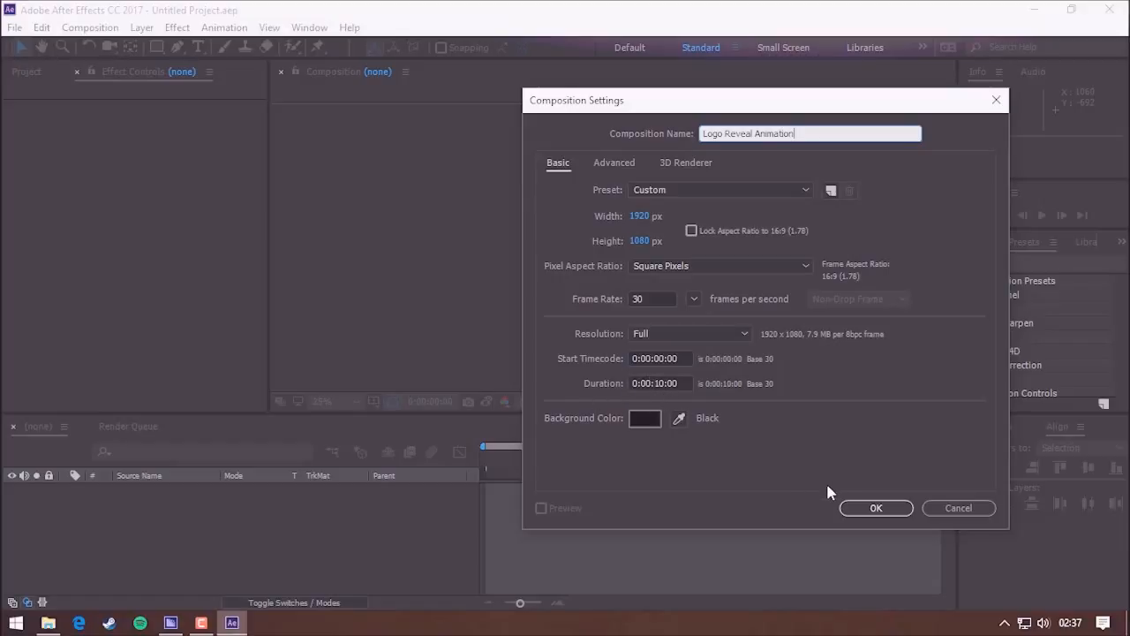
click(865, 508)
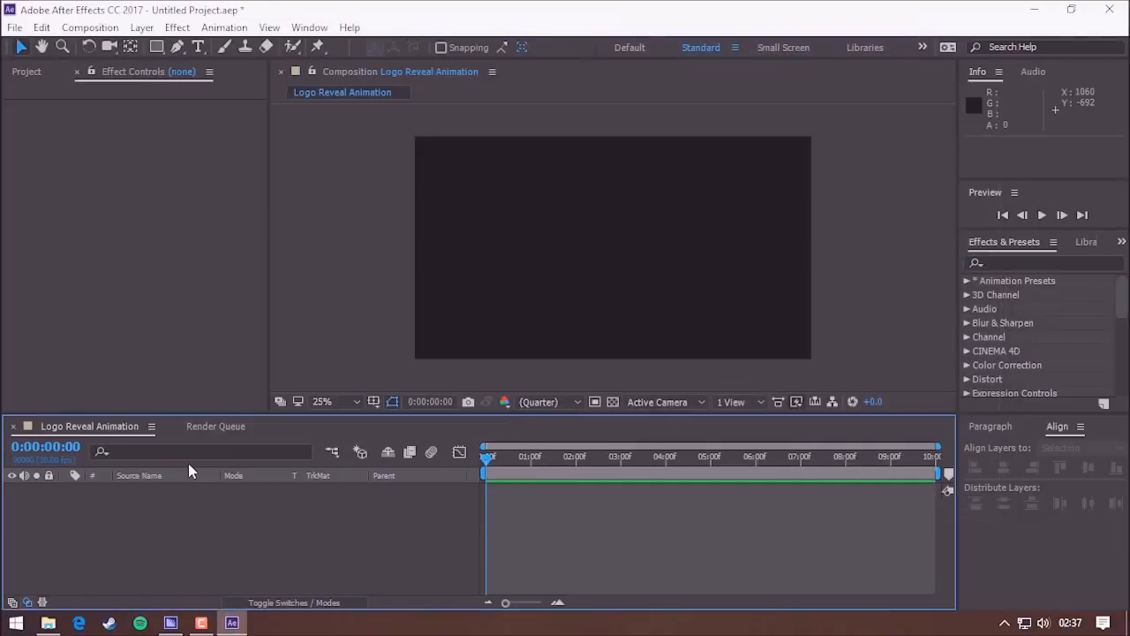
- Add a black 1920 x 1080 px solid layer named Background to the Logo Reveal Animation composition
right_click(197, 515)
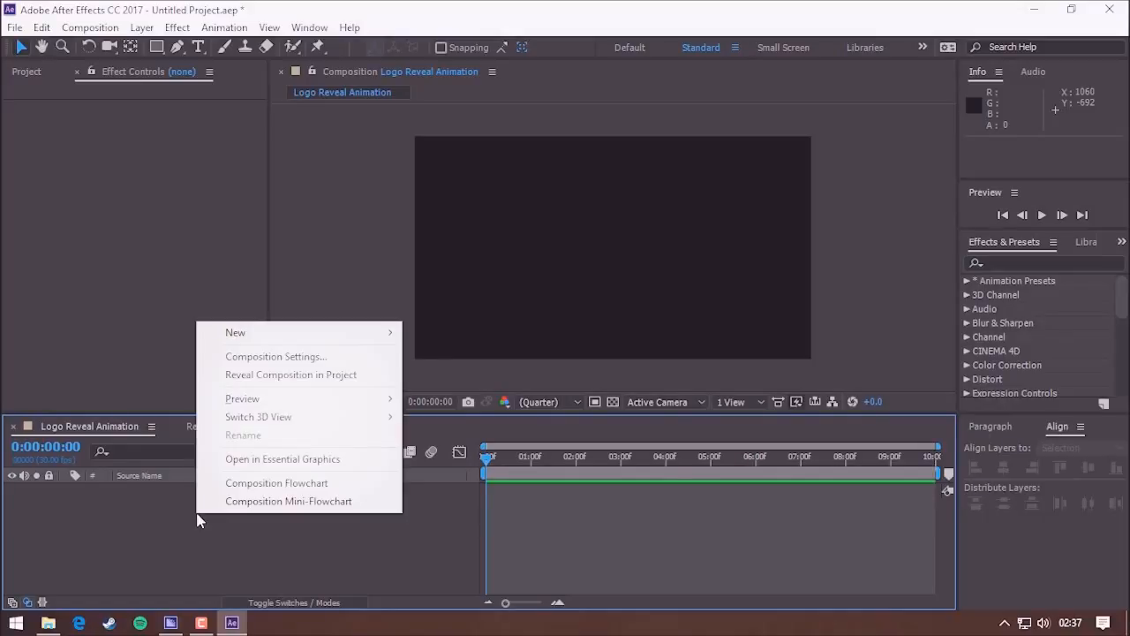
mouse_move(254, 343)
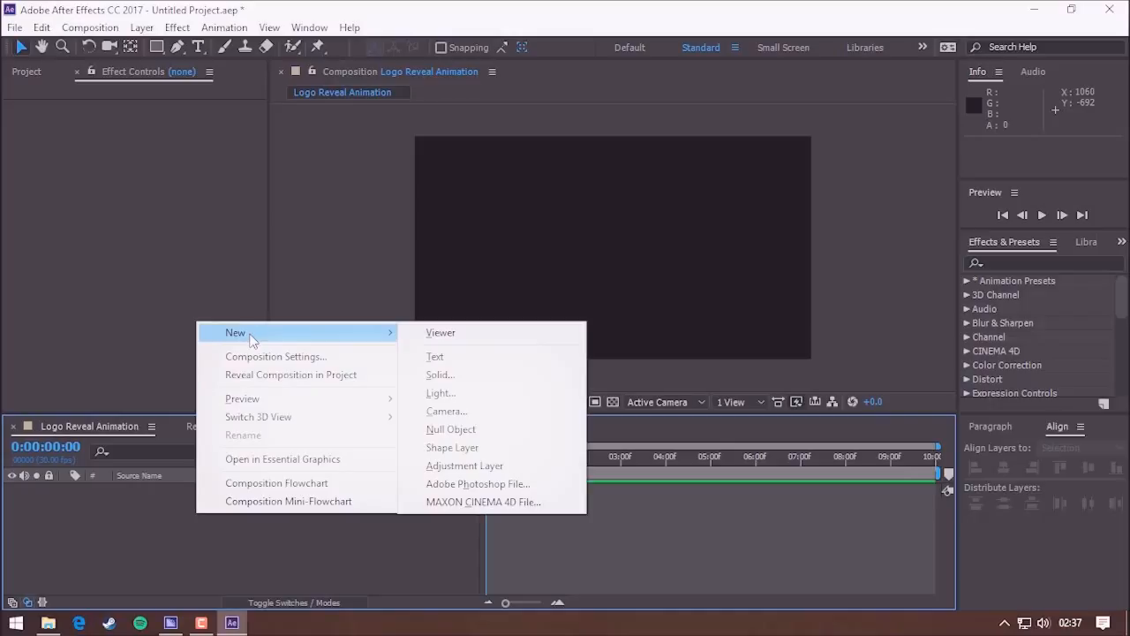
click(458, 379)
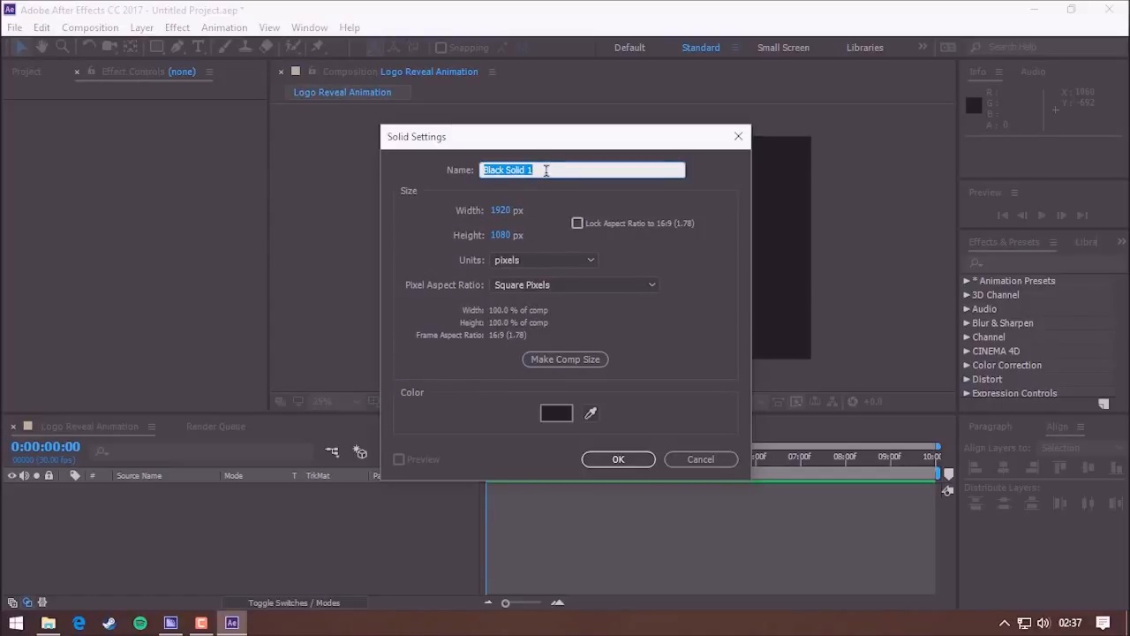
key(BackSpace)
text(Background)
click(615, 460)
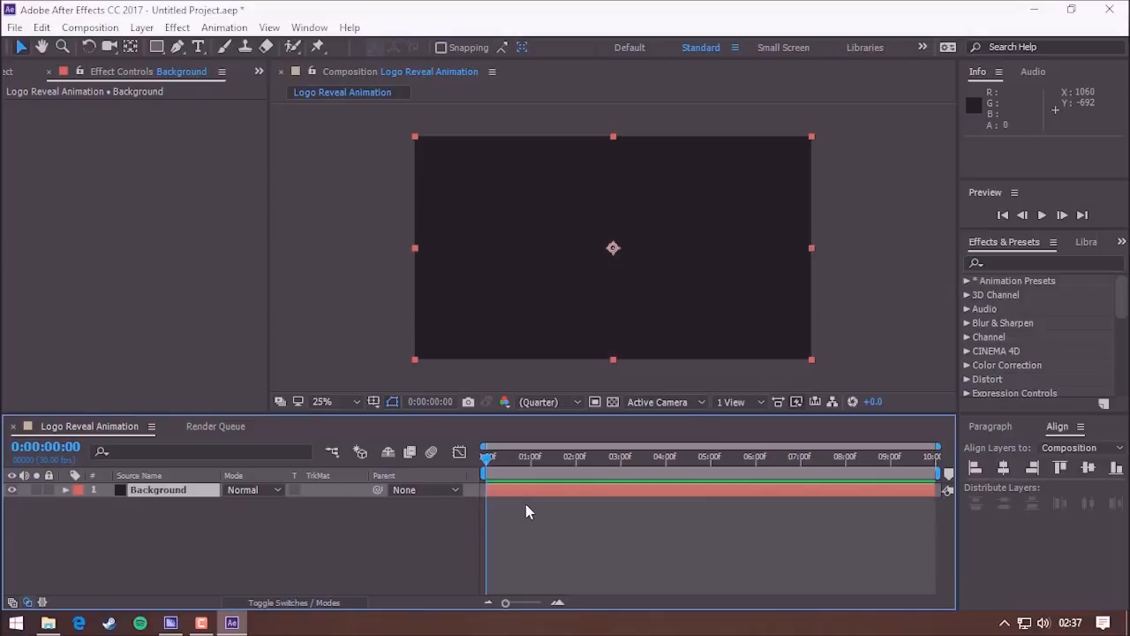
- Find the Gradient Ramp effect and apply it to the Background layer
click(1025, 262)
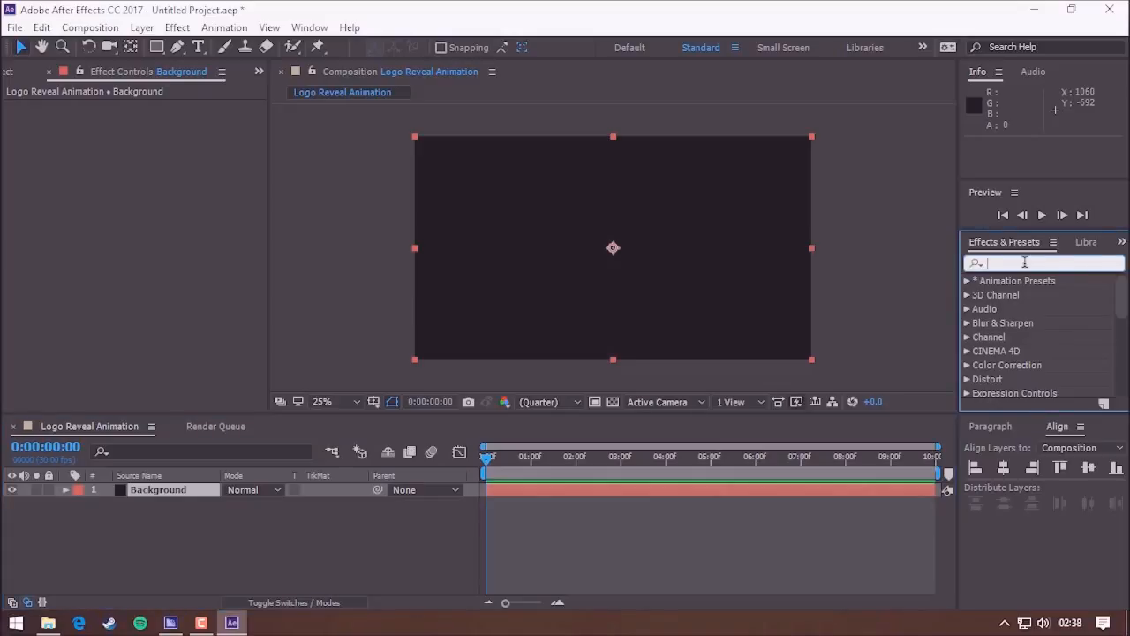
text(grad)
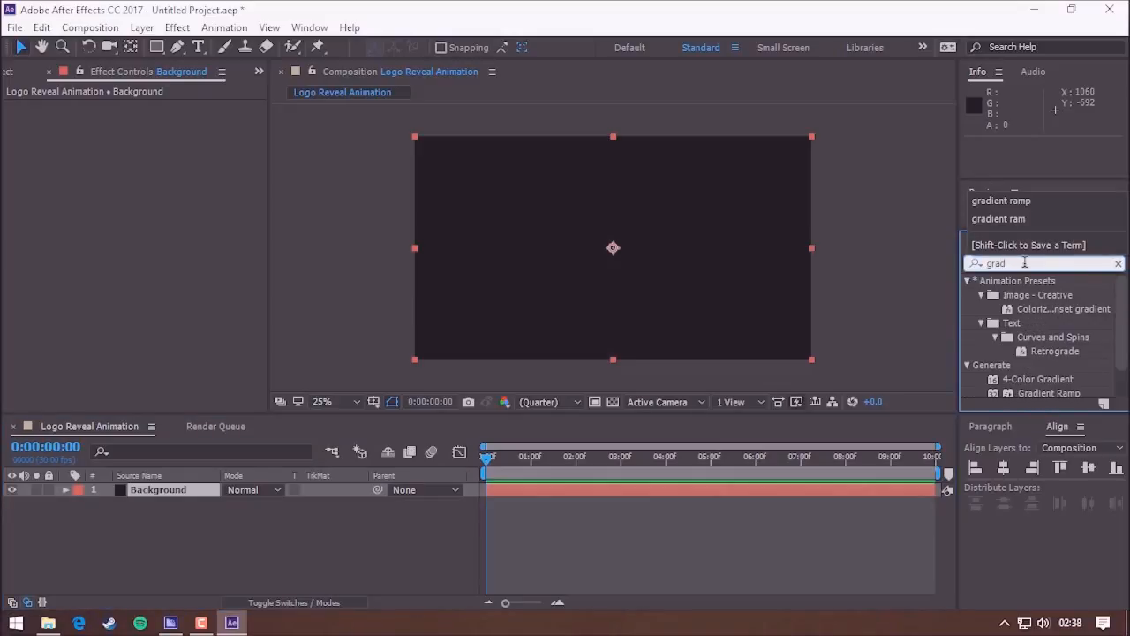
text(ient ramp)
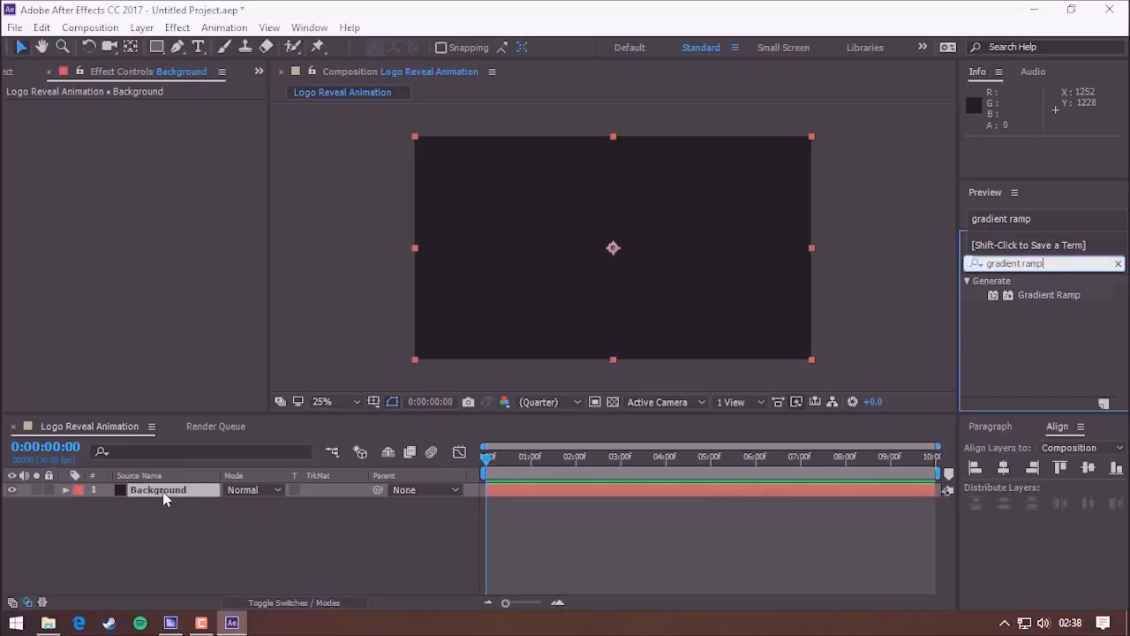
key(Return)
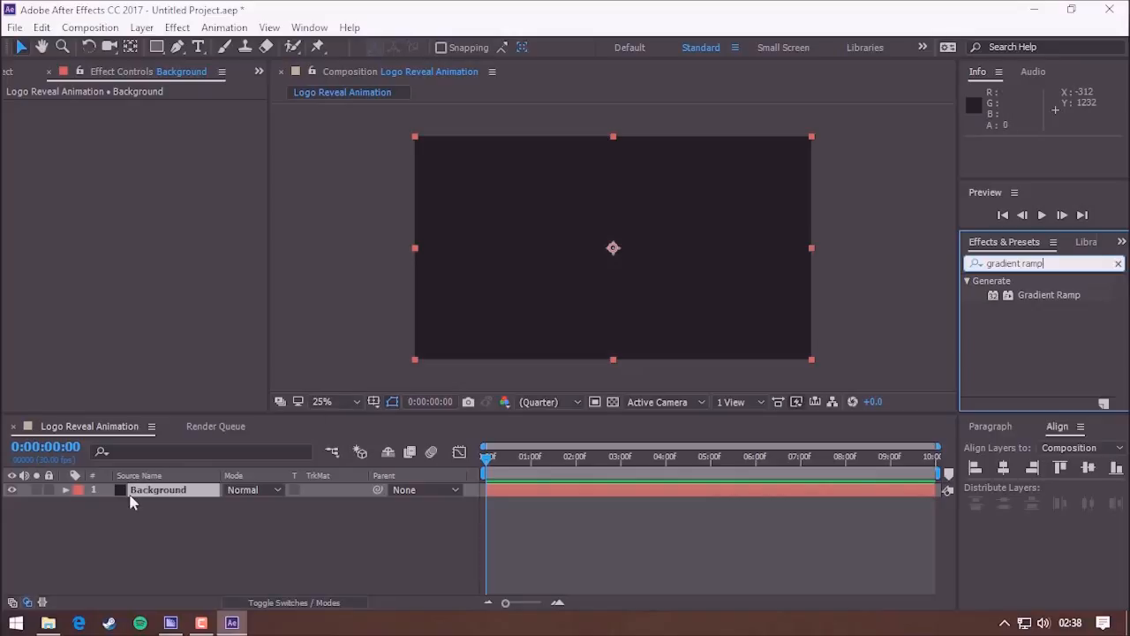
click(158, 491)
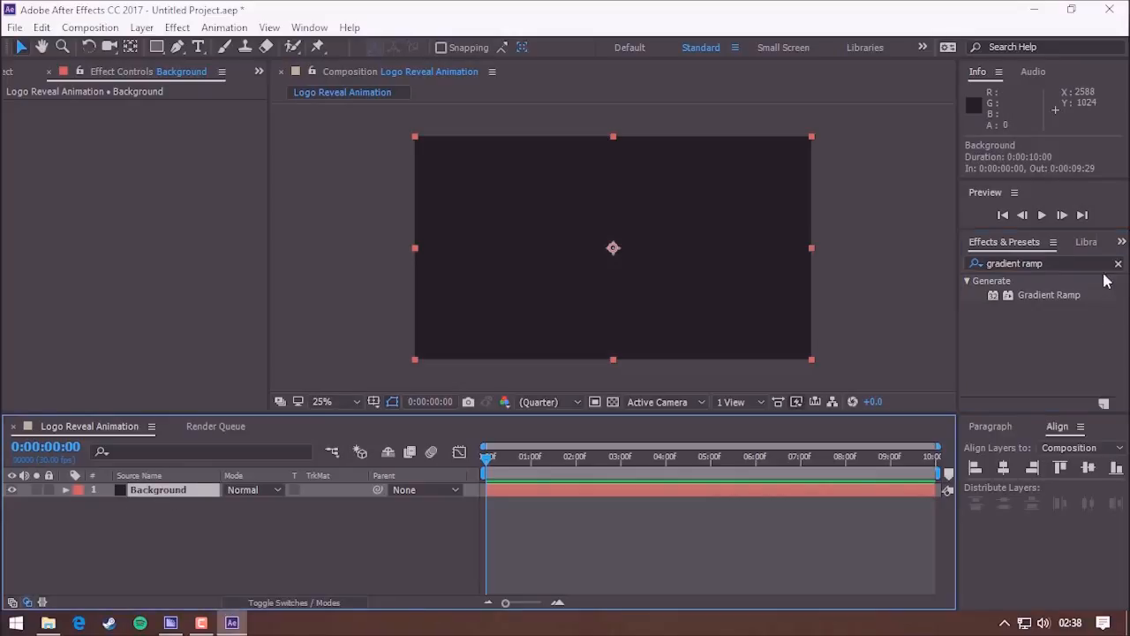
double_click(1054, 295)
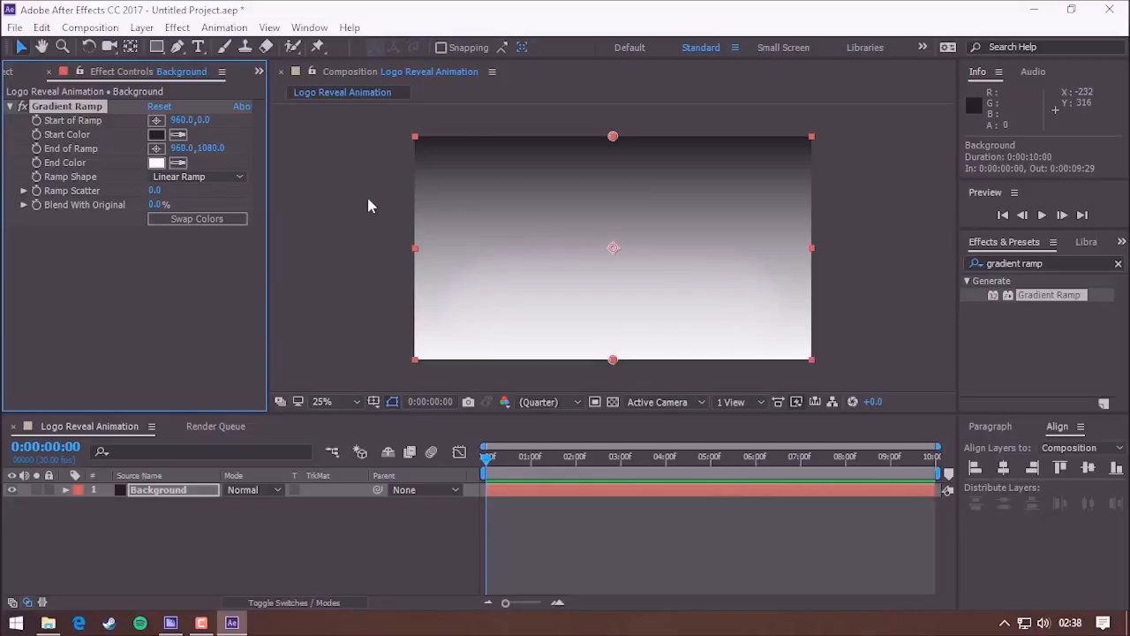
- Set the Gradient Ramp's start color to #225988 and its end color to #000000
click(157, 135)
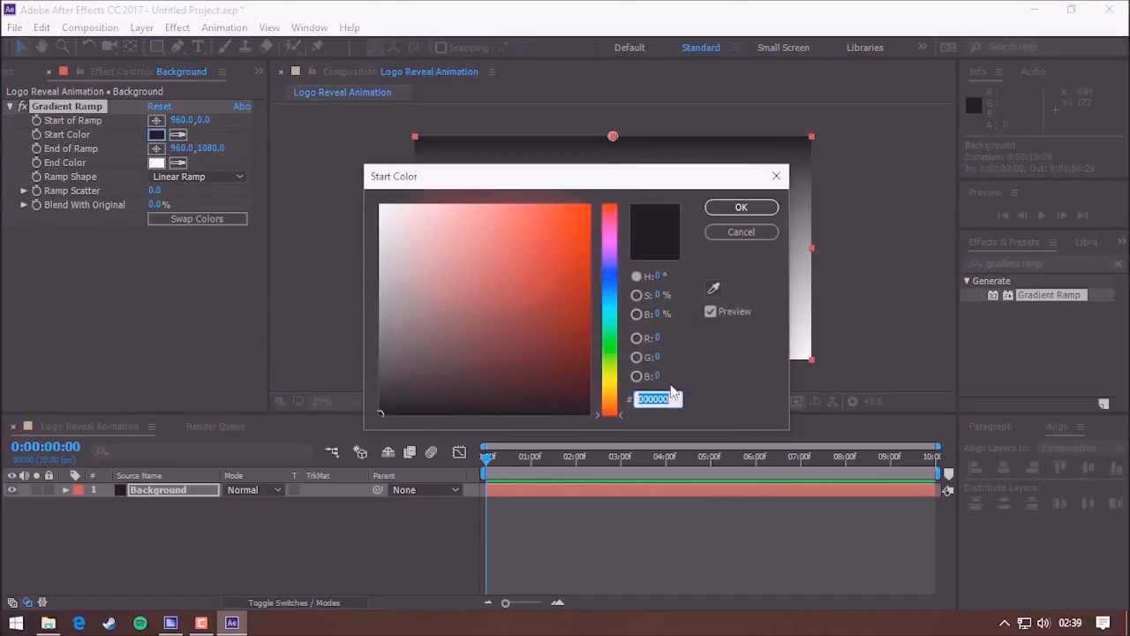
text(25)
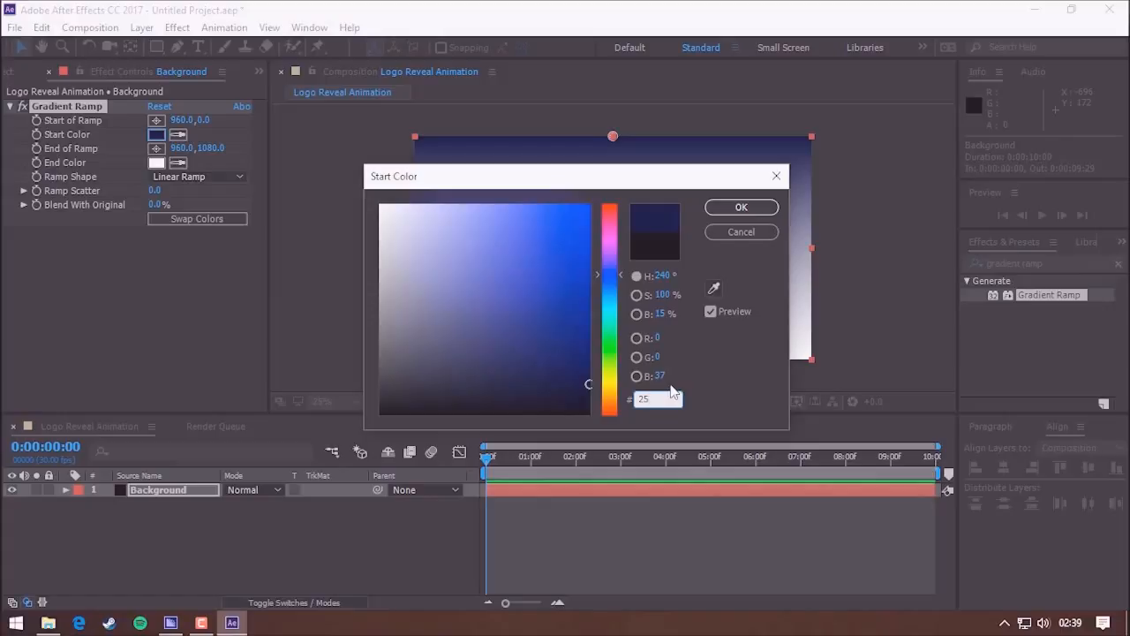
key(BackSpace)
text(25988)
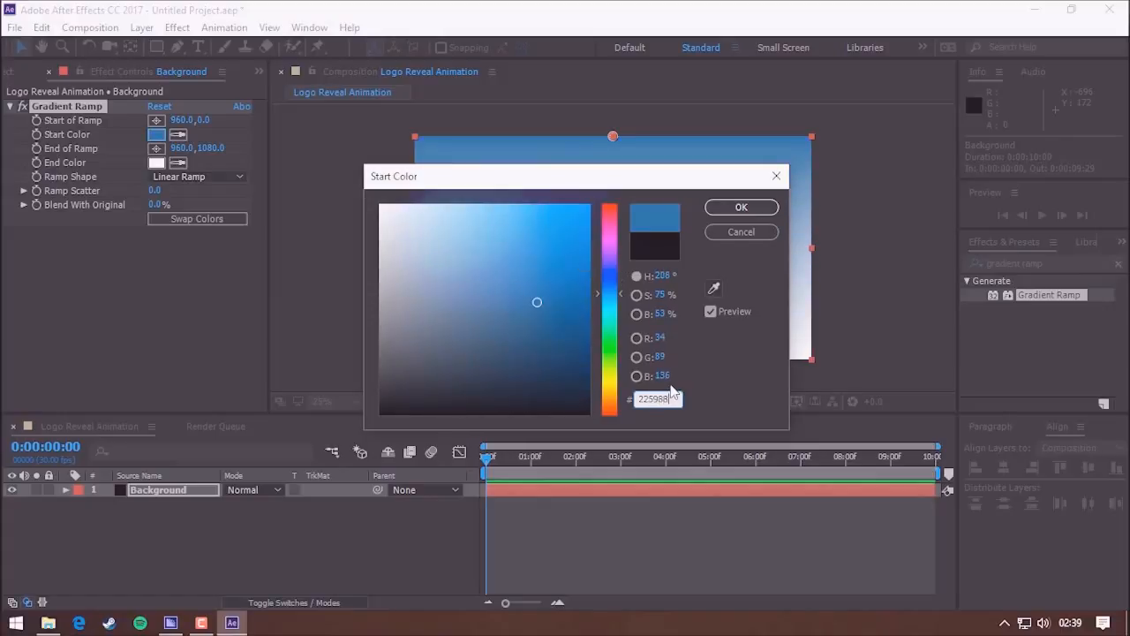
click(743, 208)
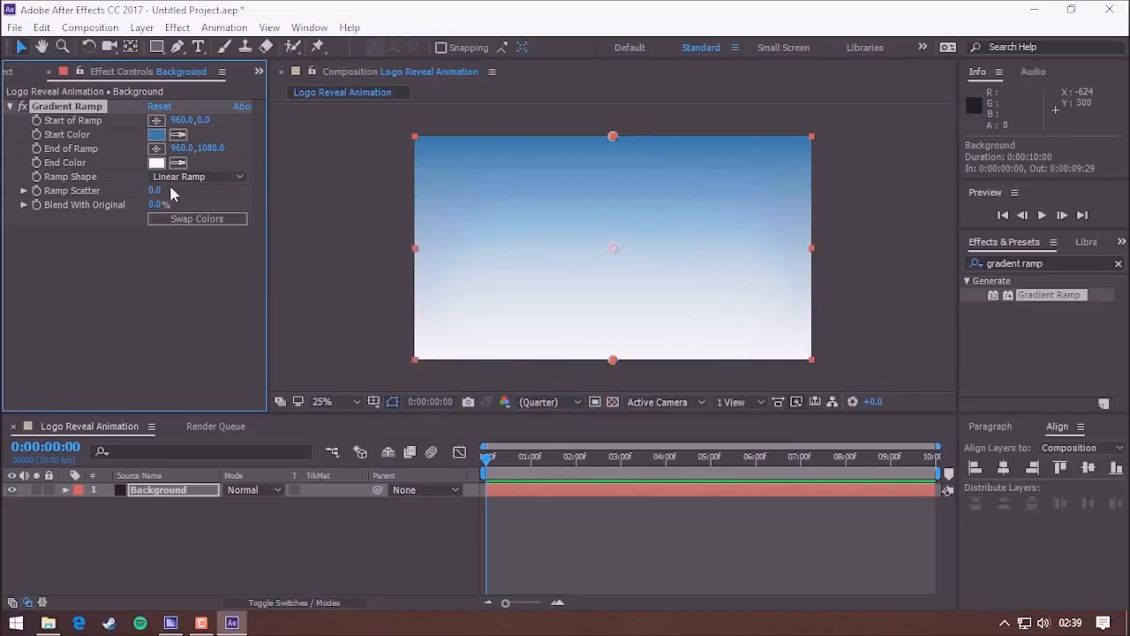
click(157, 164)
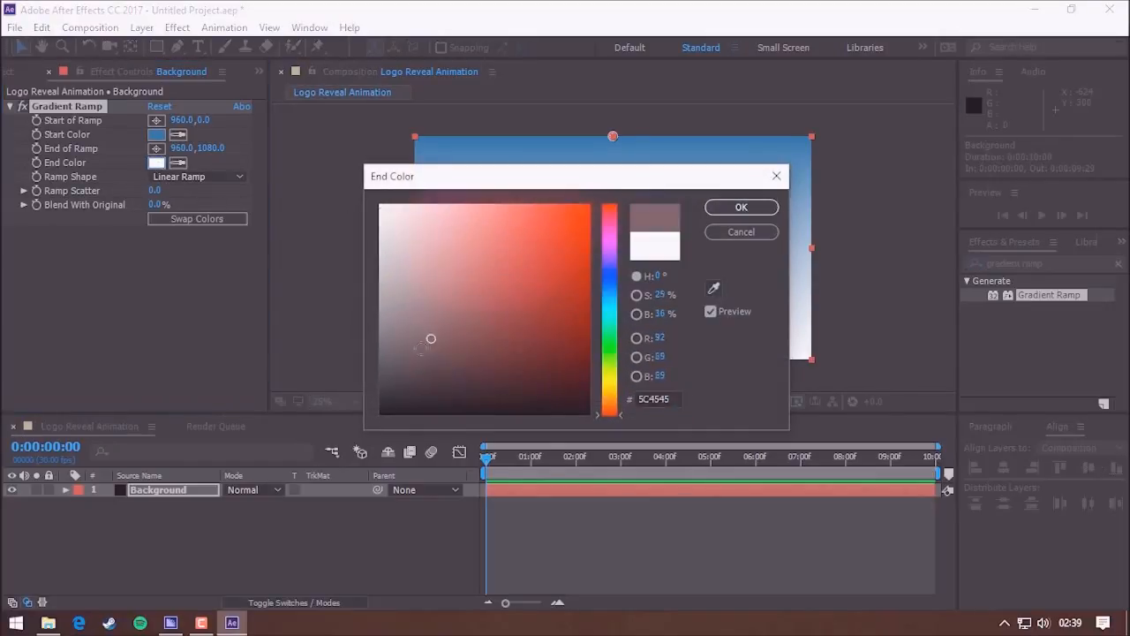
text(000000)
click(743, 208)
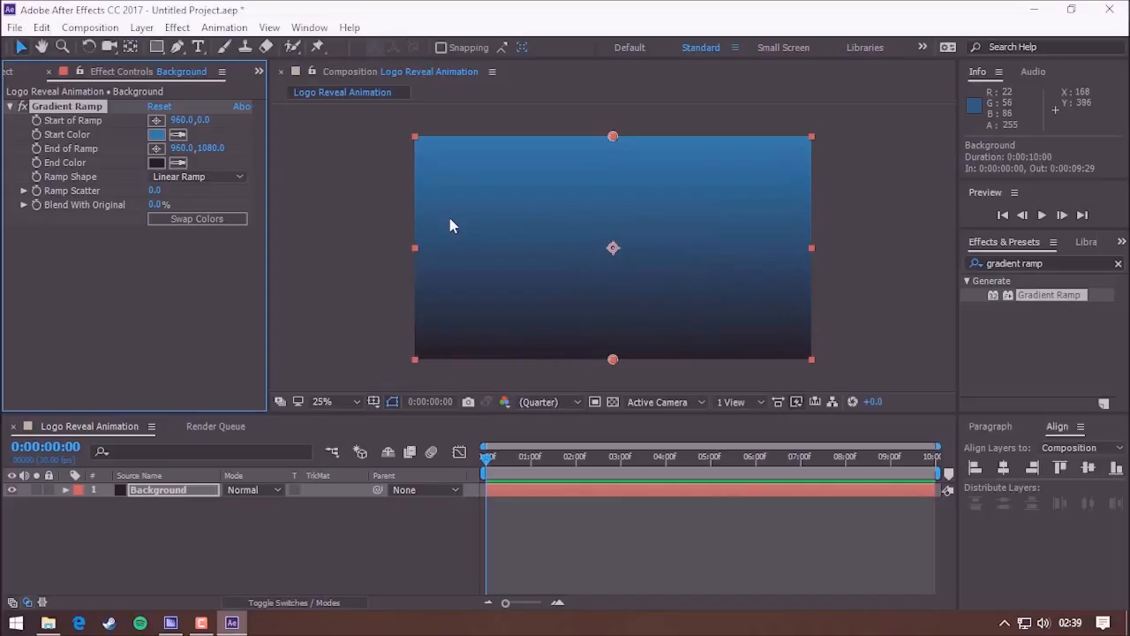
- Set the Gradient Ramp's Start of Ramp point to 1459, -214
click(182, 120)
text(14)
text(8)
text(9)
key(Tab)
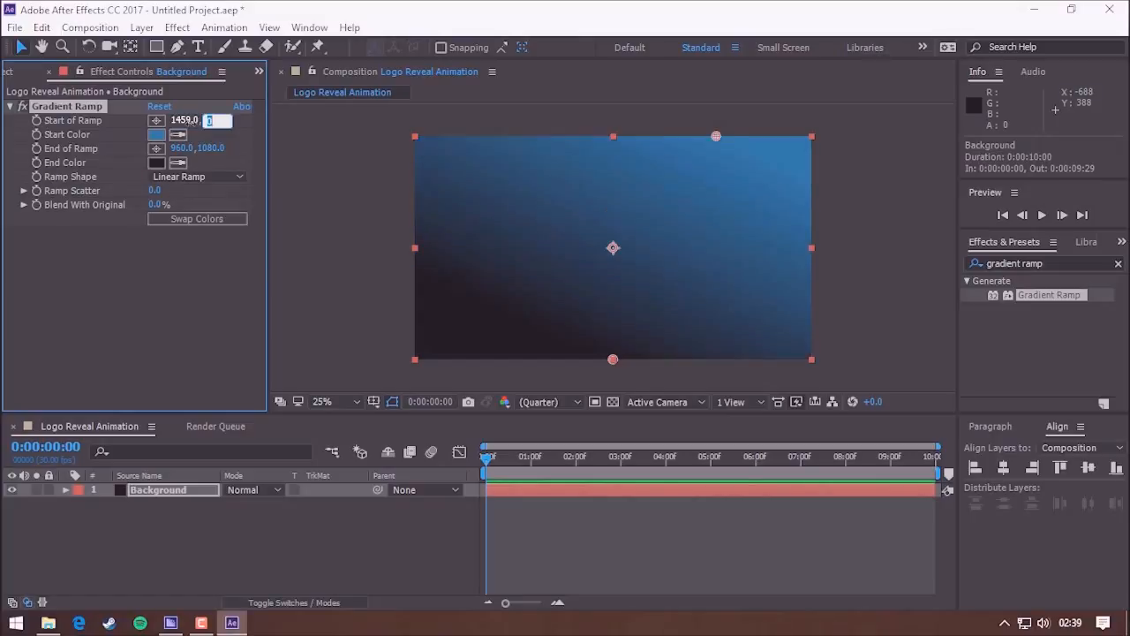
text(-214)
key(Return)
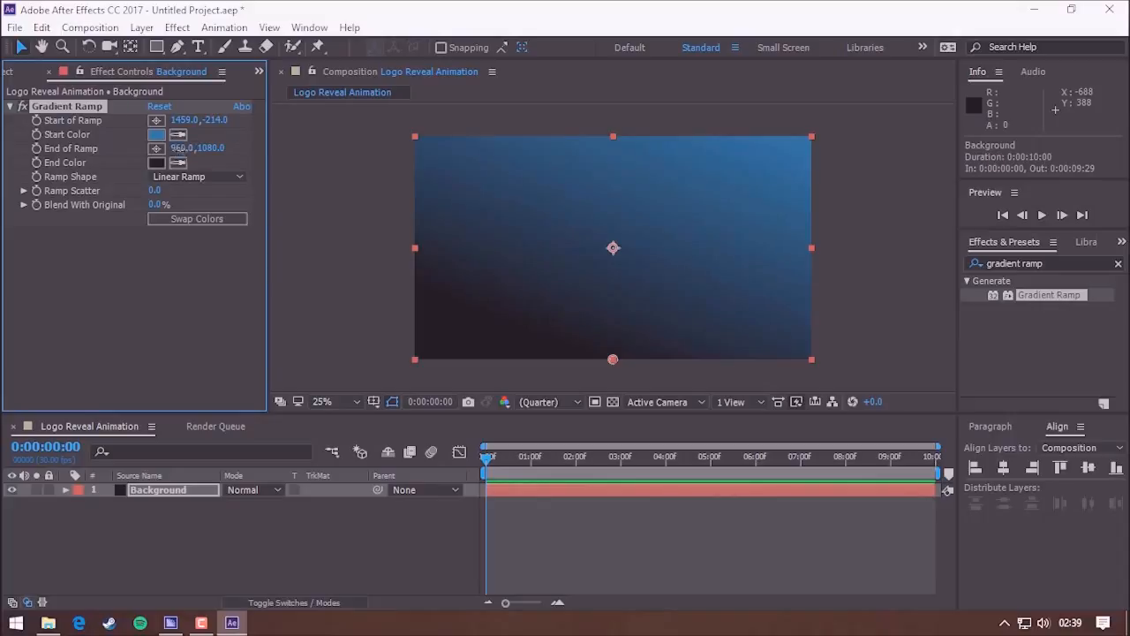
- Set the Gradient Ramp's End of Ramp point to -268, 1497
click(180, 149)
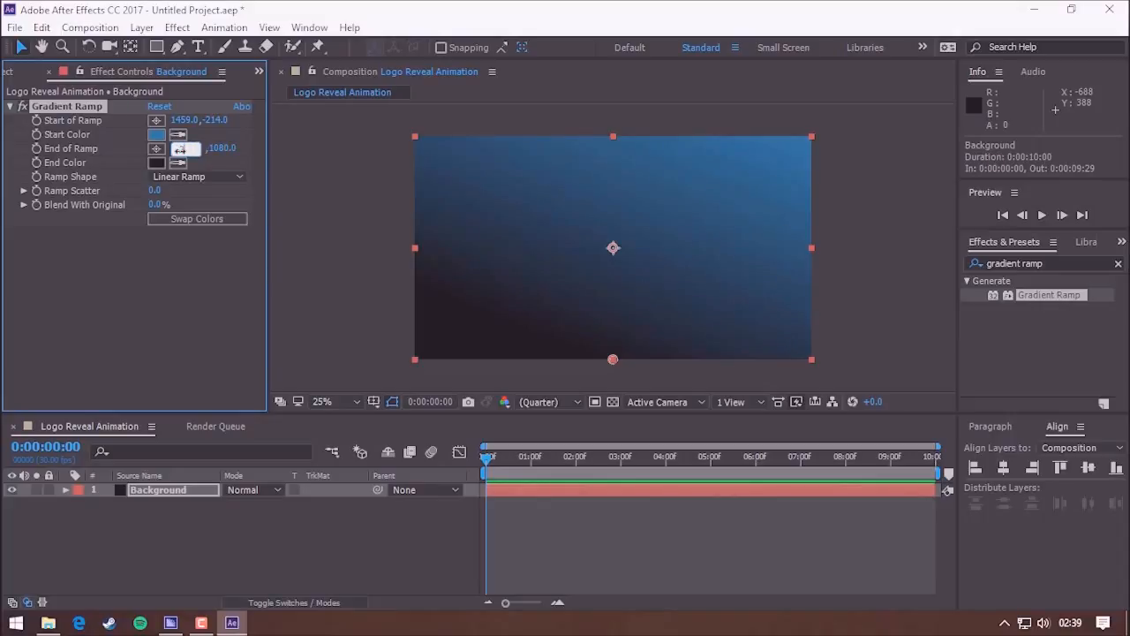
text(268)
key(Tab)
text(14)
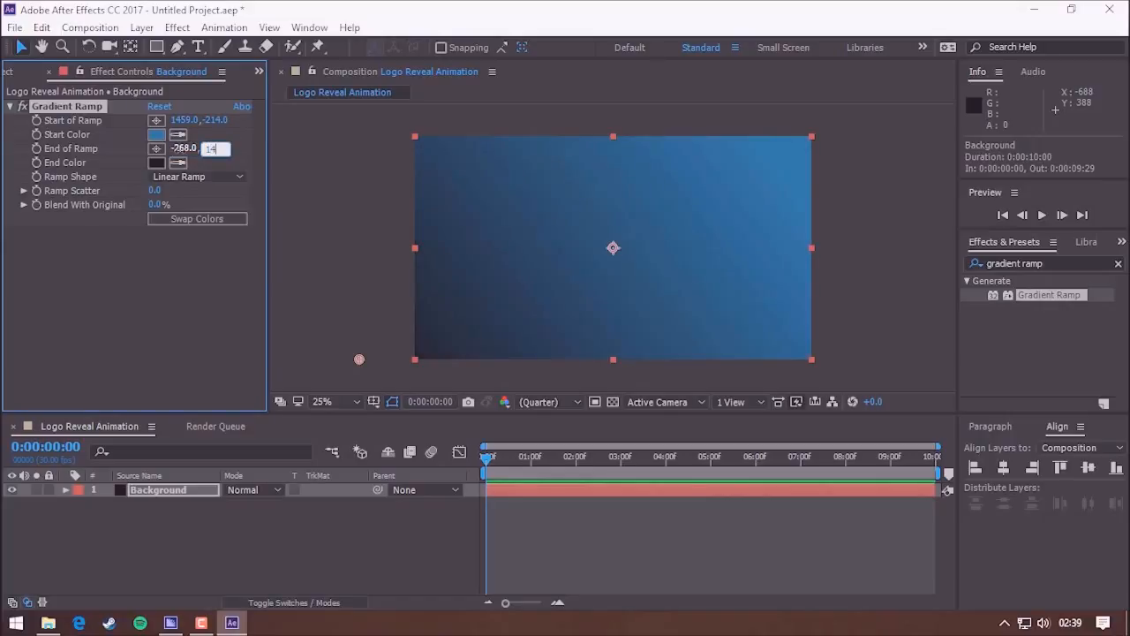
text(97)
key(Return)
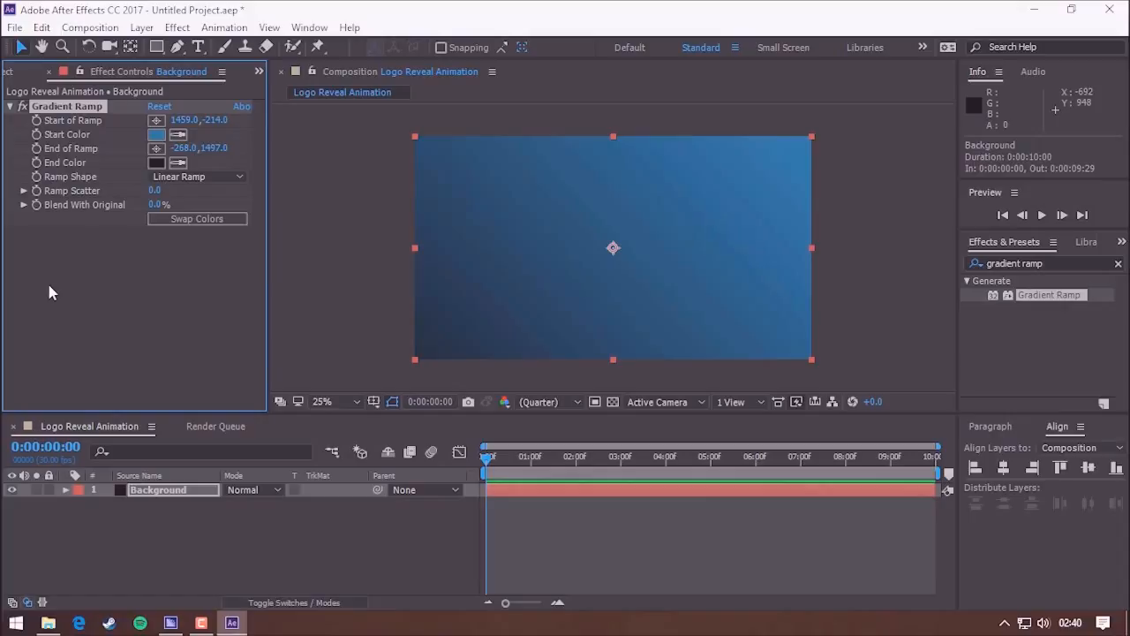
- Import Logo.psd as footage with merged layers and place it above the Background layer in the composition
click(16, 28)
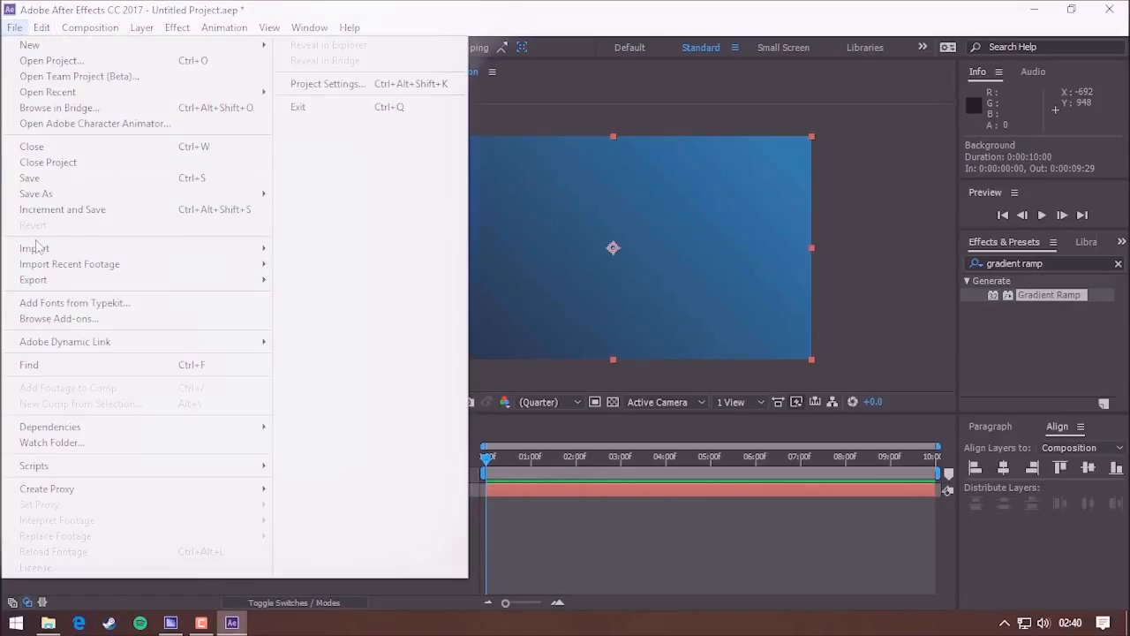
mouse_move(92, 251)
click(300, 248)
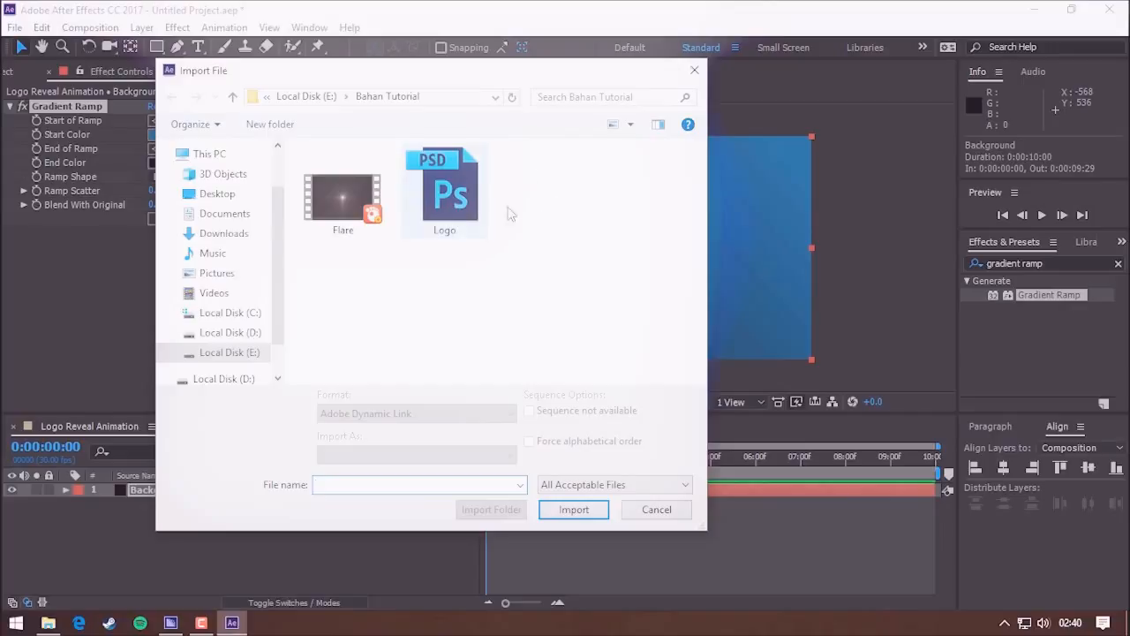
double_click(464, 203)
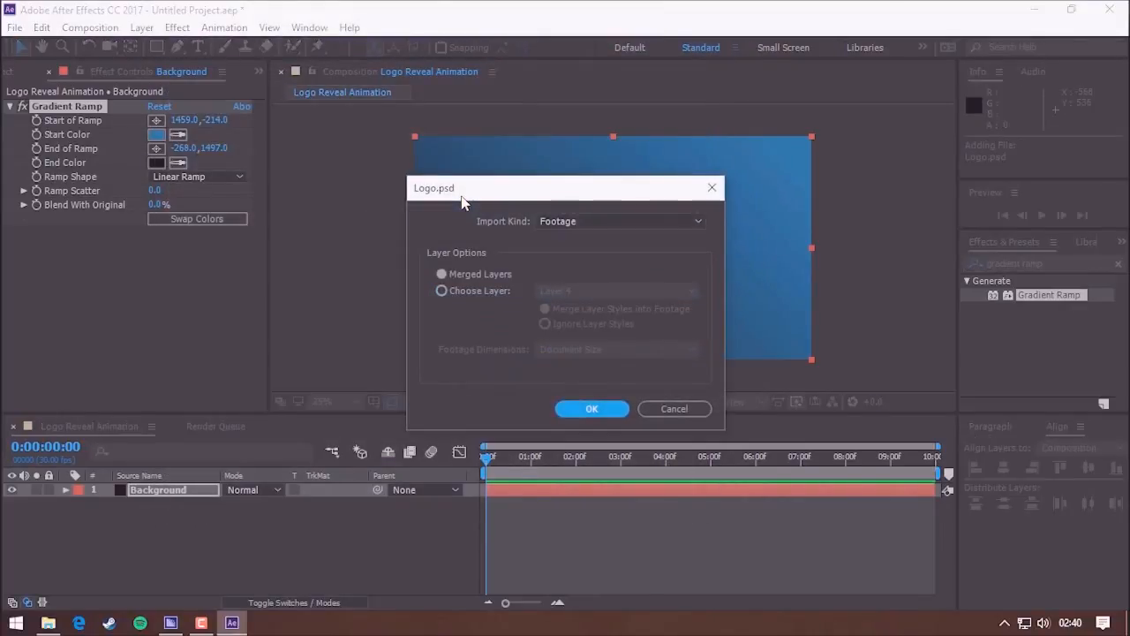
click(571, 222)
click(565, 239)
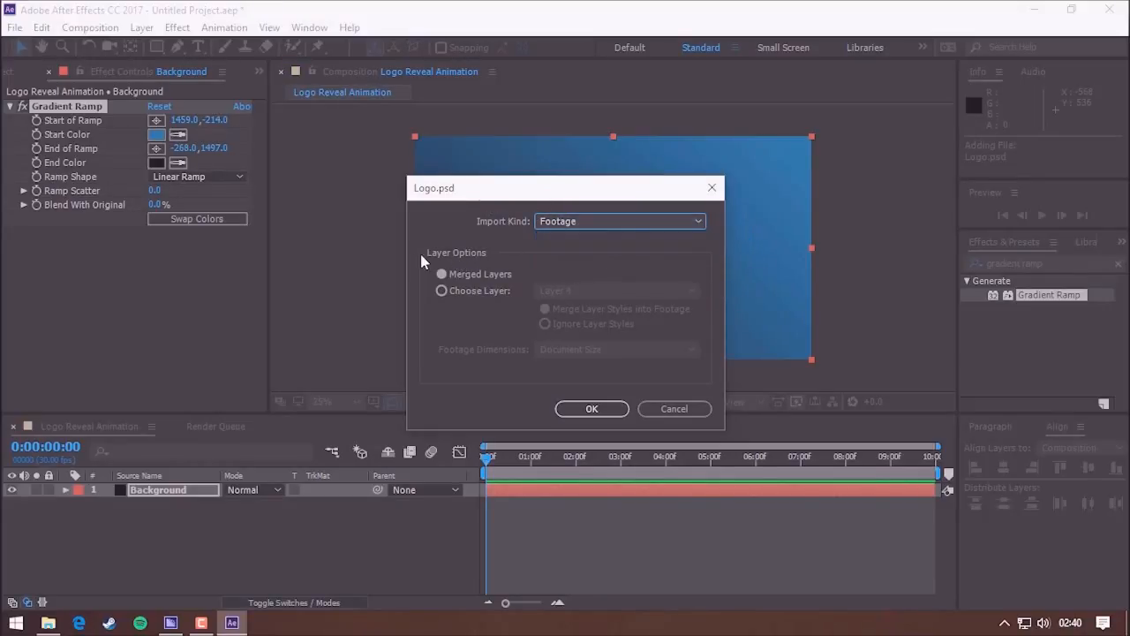
click(590, 409)
drag(70, 240, 168, 495)
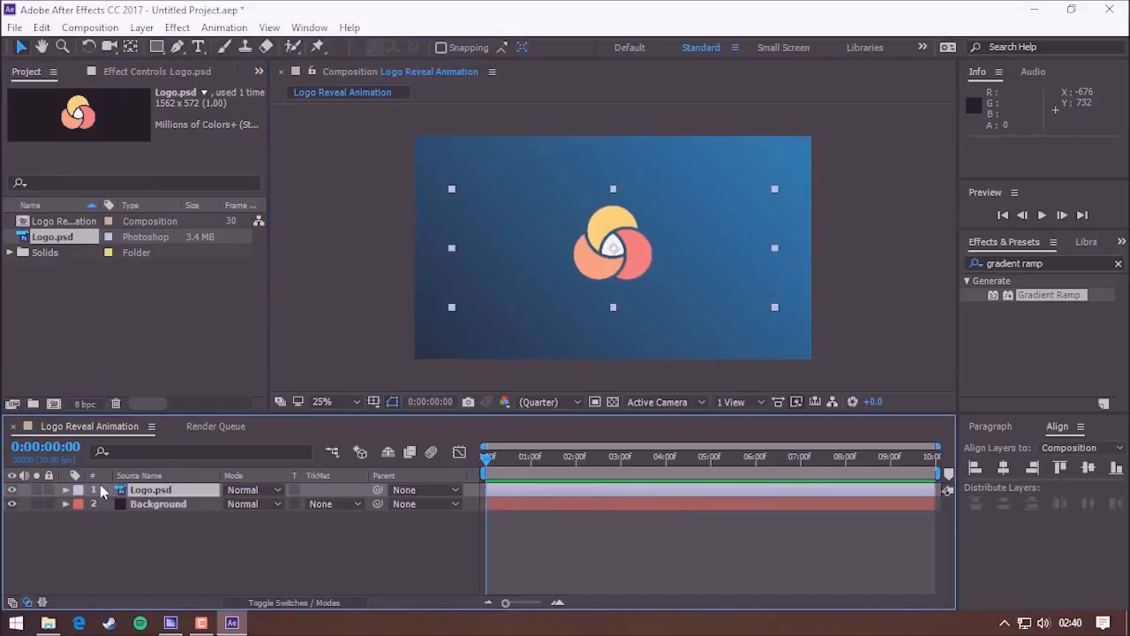
- Scale the Logo.psd layer up proportionally to about 123% so its bounds span the composition's width
click(859, 274)
click(588, 238)
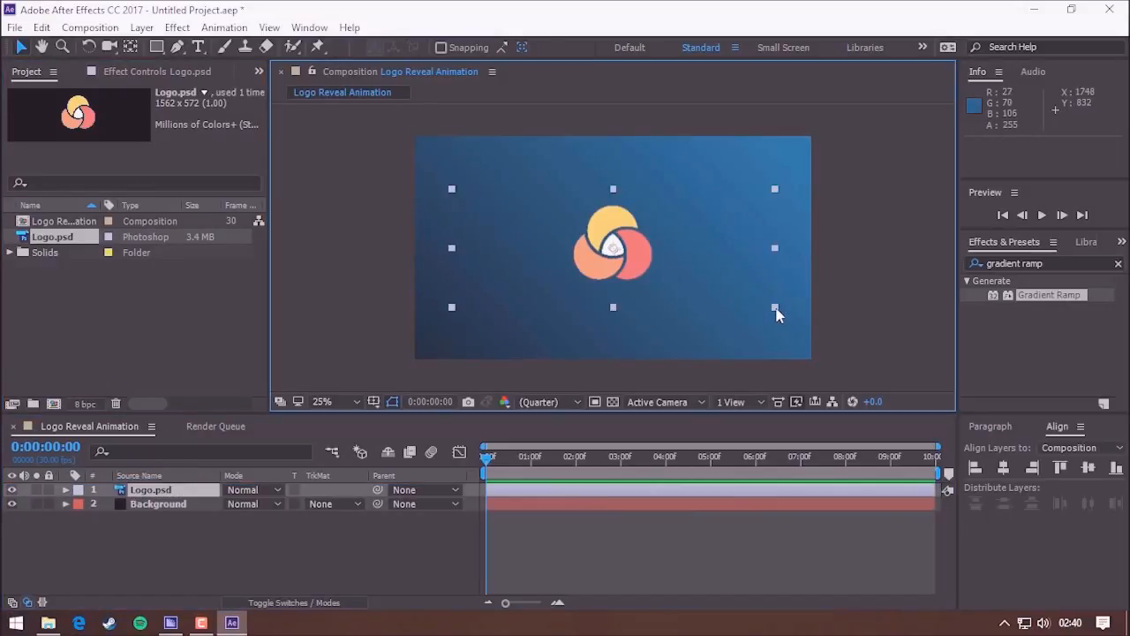
drag(776, 310, 812, 326)
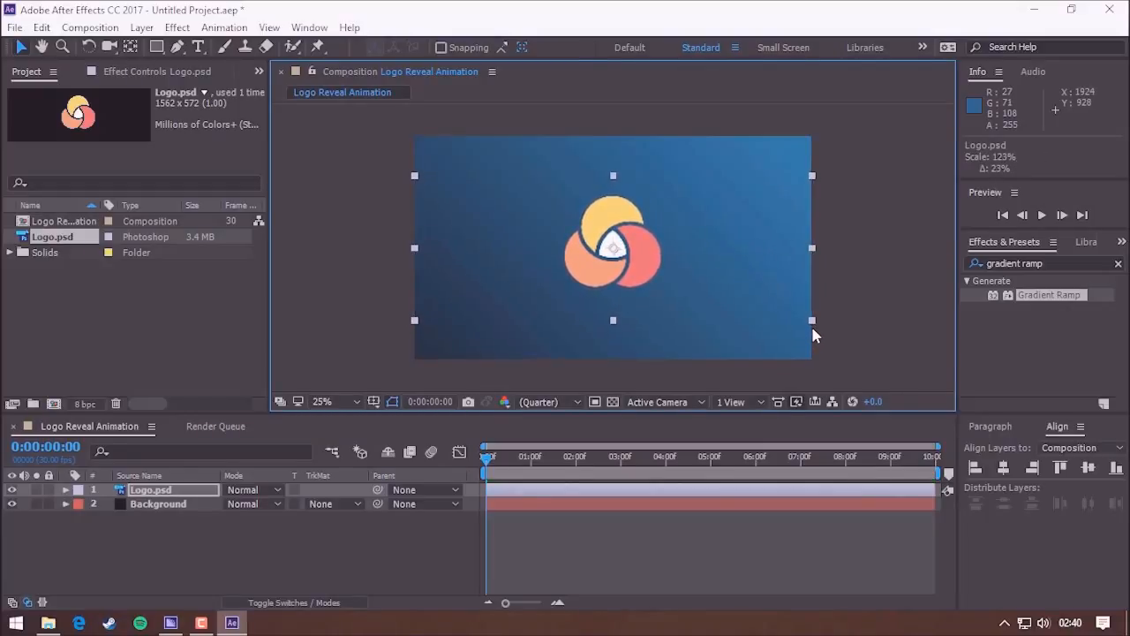
click(844, 272)
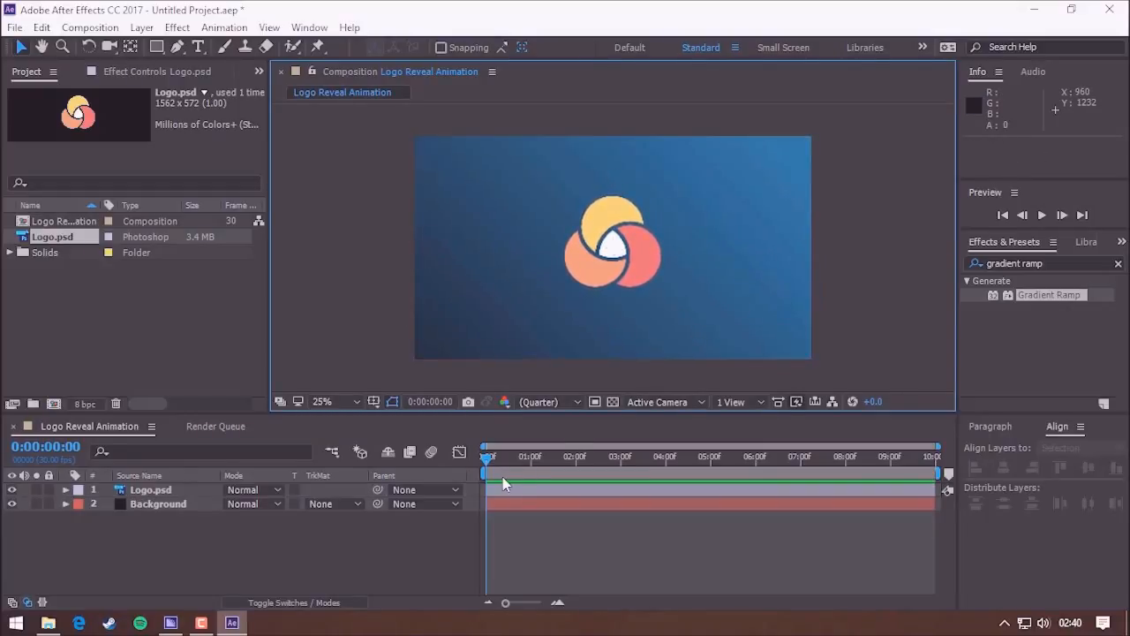
- Add a black 1920 x 1080 px solid layer named Shade to the composition
right_click(159, 541)
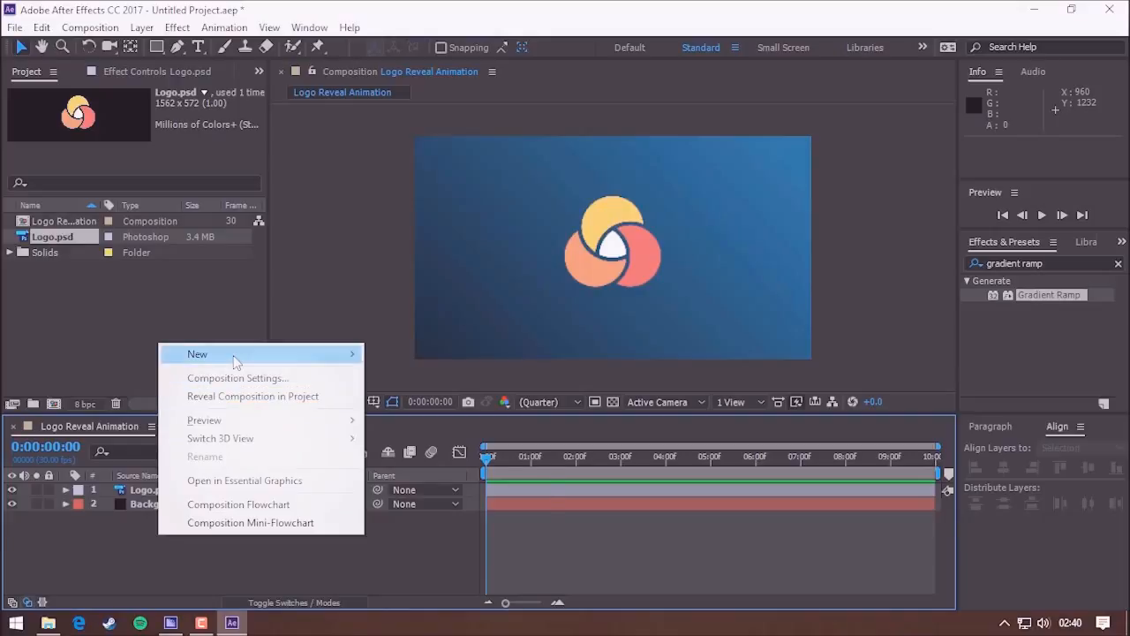
mouse_move(236, 361)
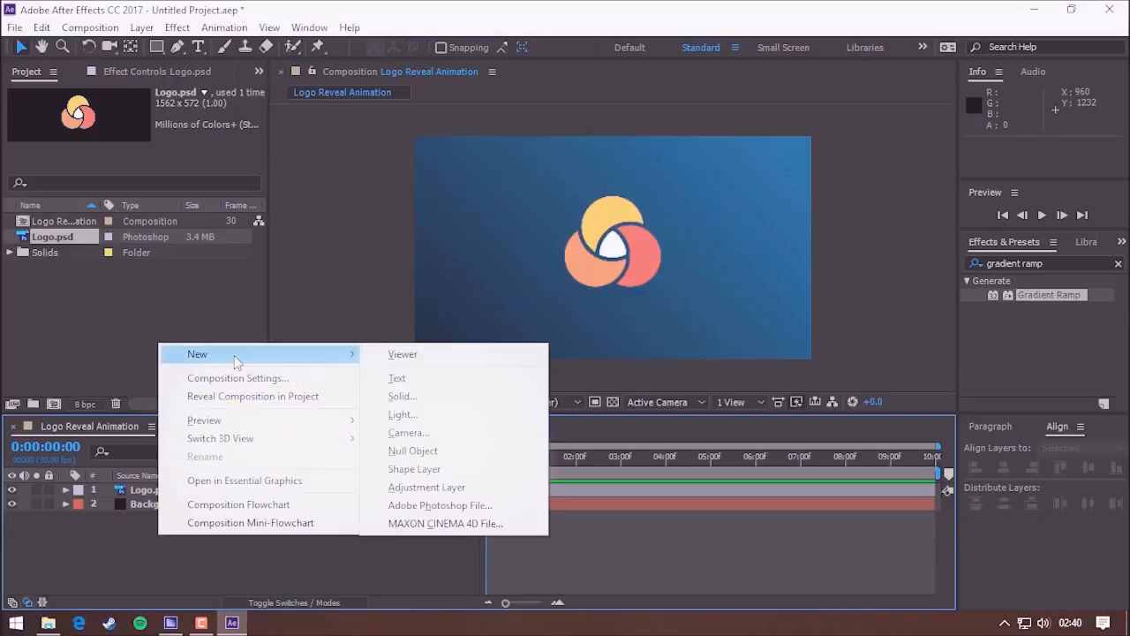
click(420, 397)
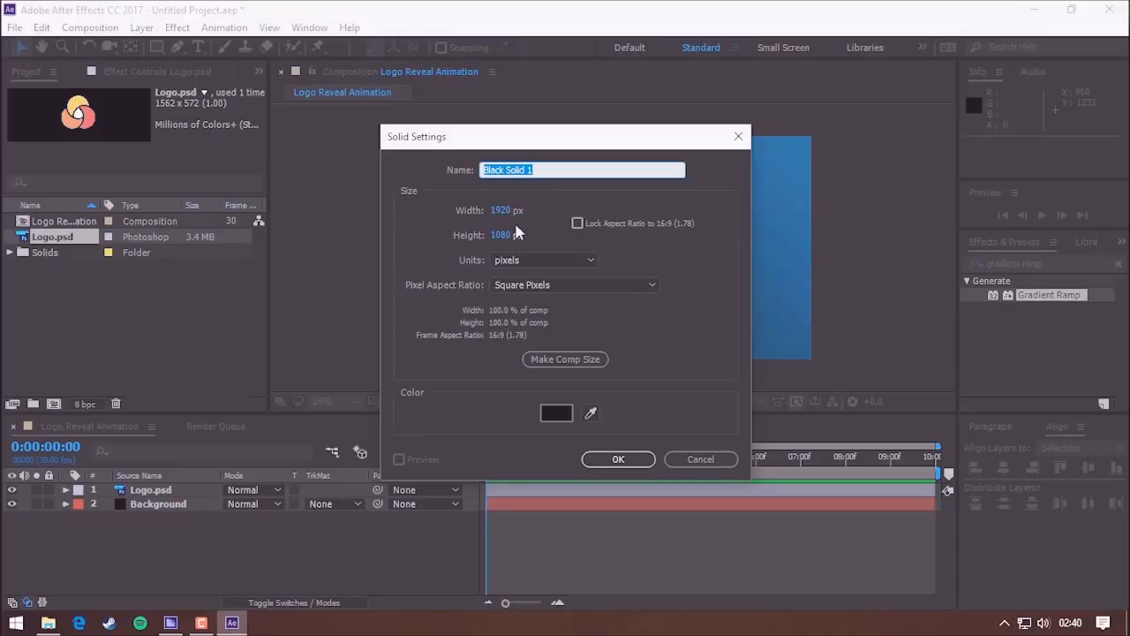
text(Shade)
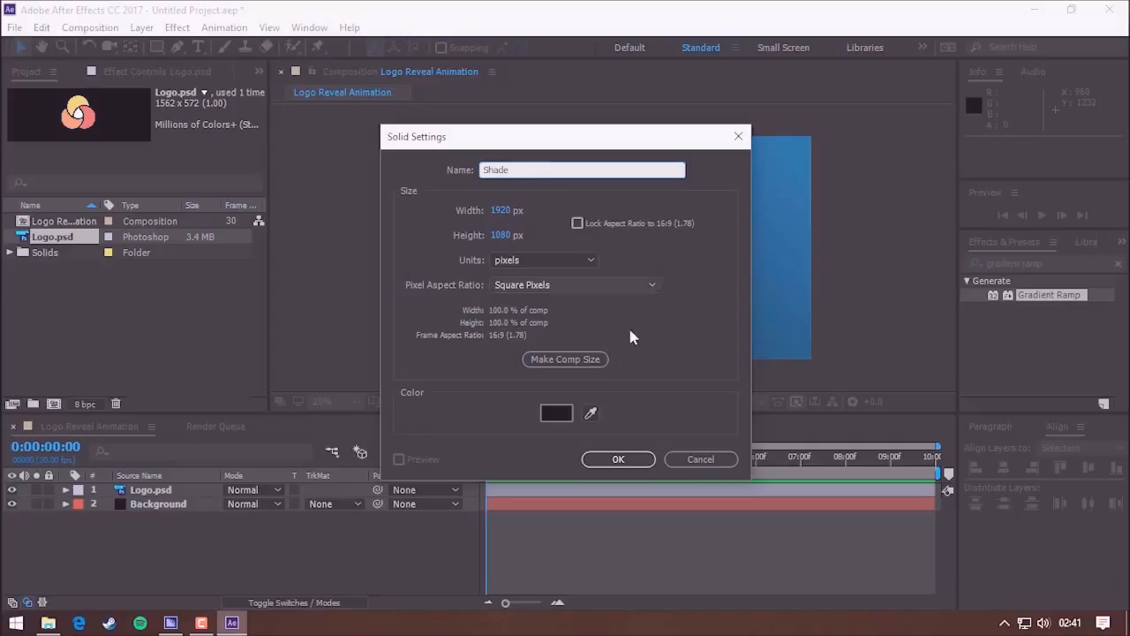
click(623, 459)
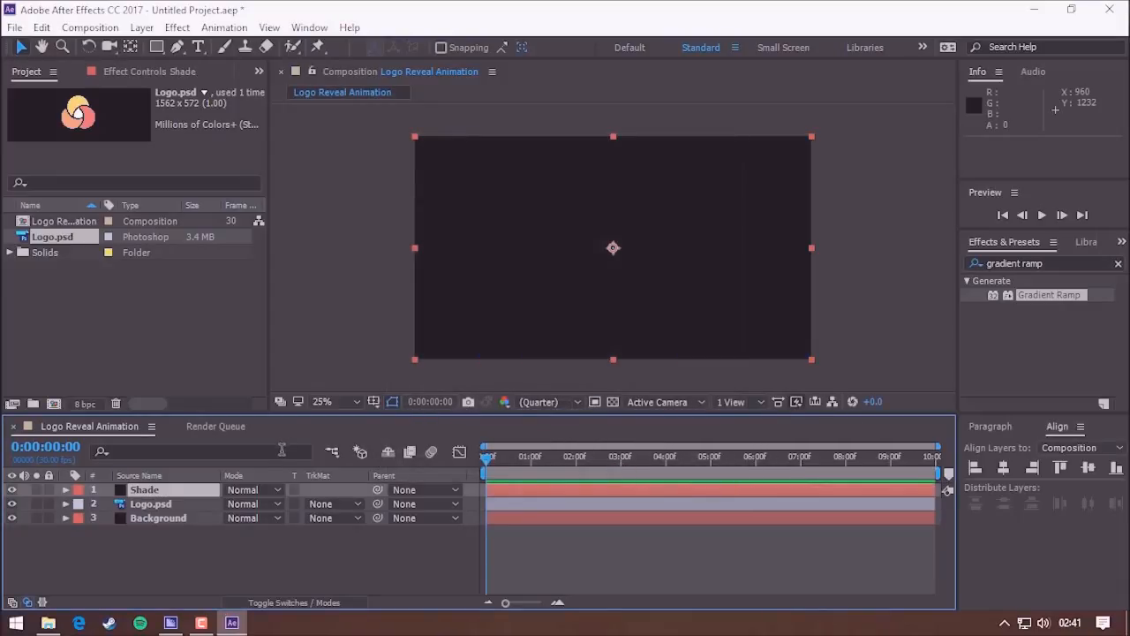
- Move the Shade layer below Logo.psd and above Background in the layer order
drag(172, 491, 164, 513)
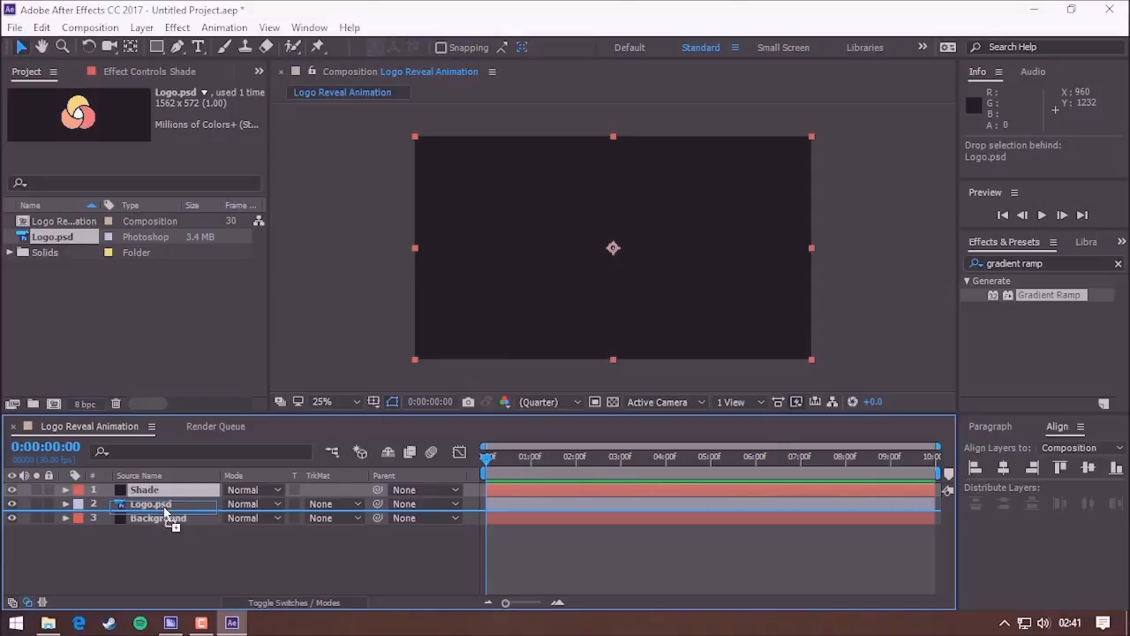
drag(164, 511, 165, 513)
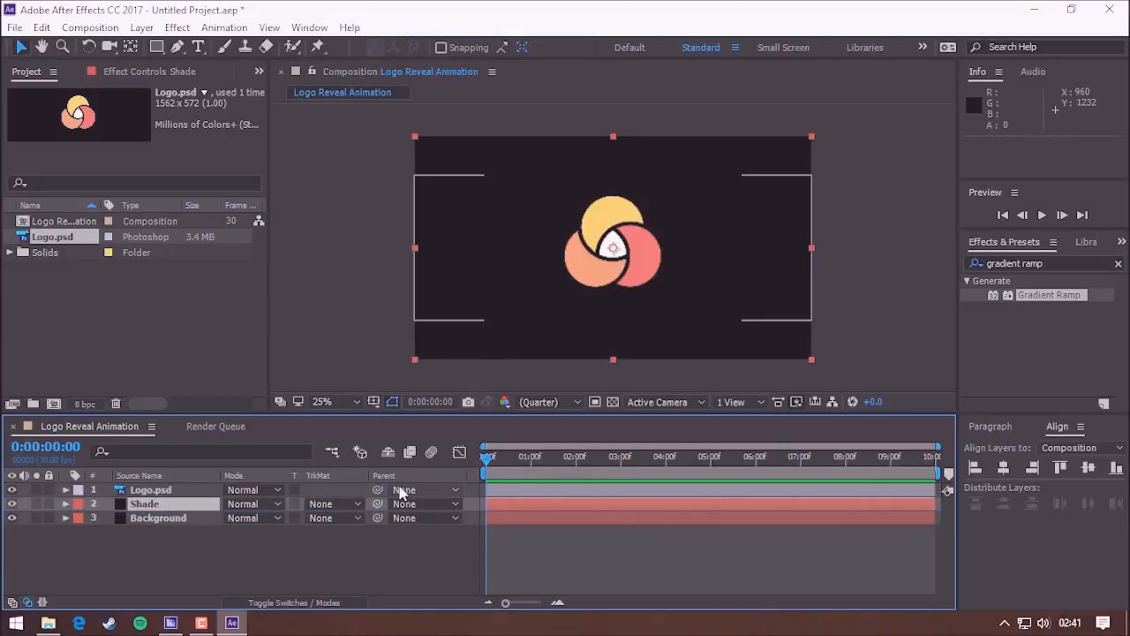
click(337, 547)
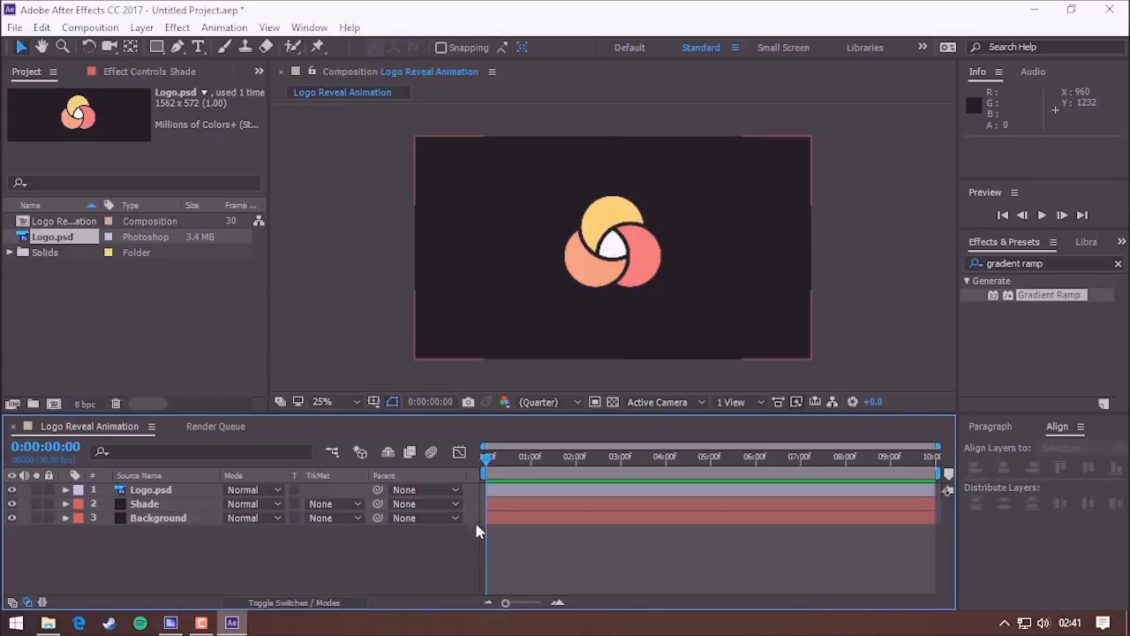
- Search the effects for "fractal" and apply Fractal Noise to the Shade layer
click(150, 505)
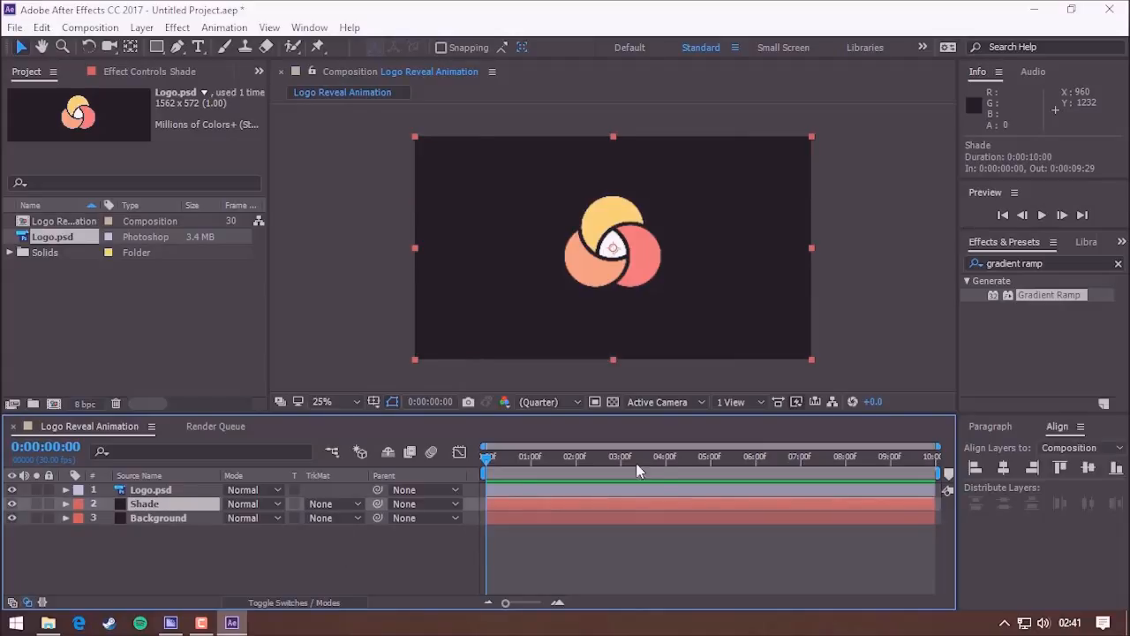
click(1056, 266)
text(fra)
click(972, 265)
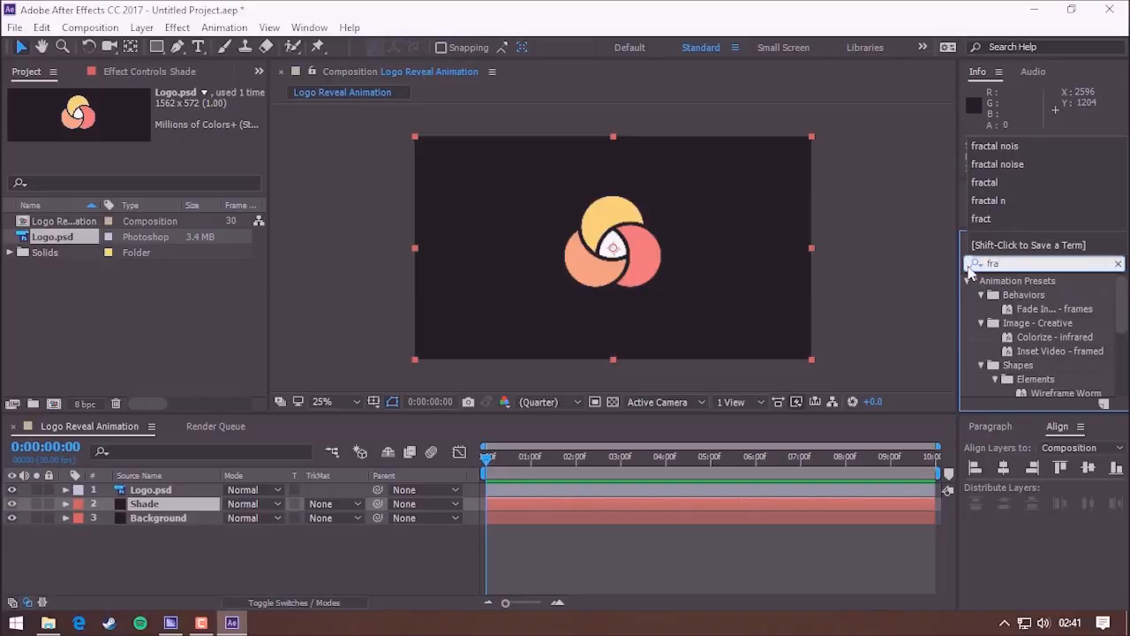
text(ctal)
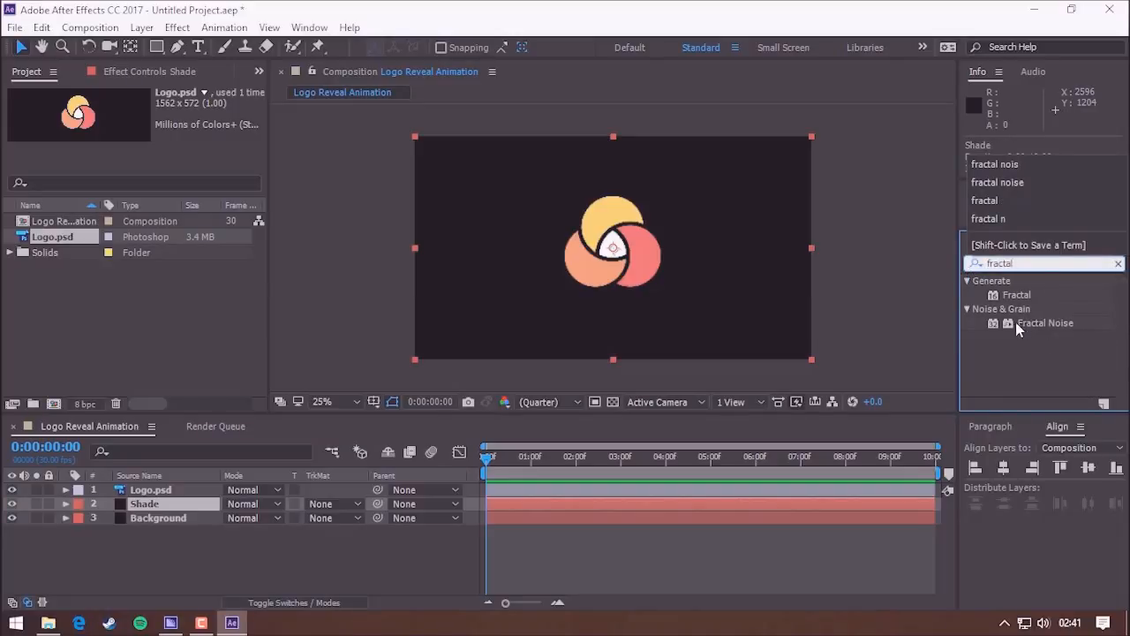
click(1021, 327)
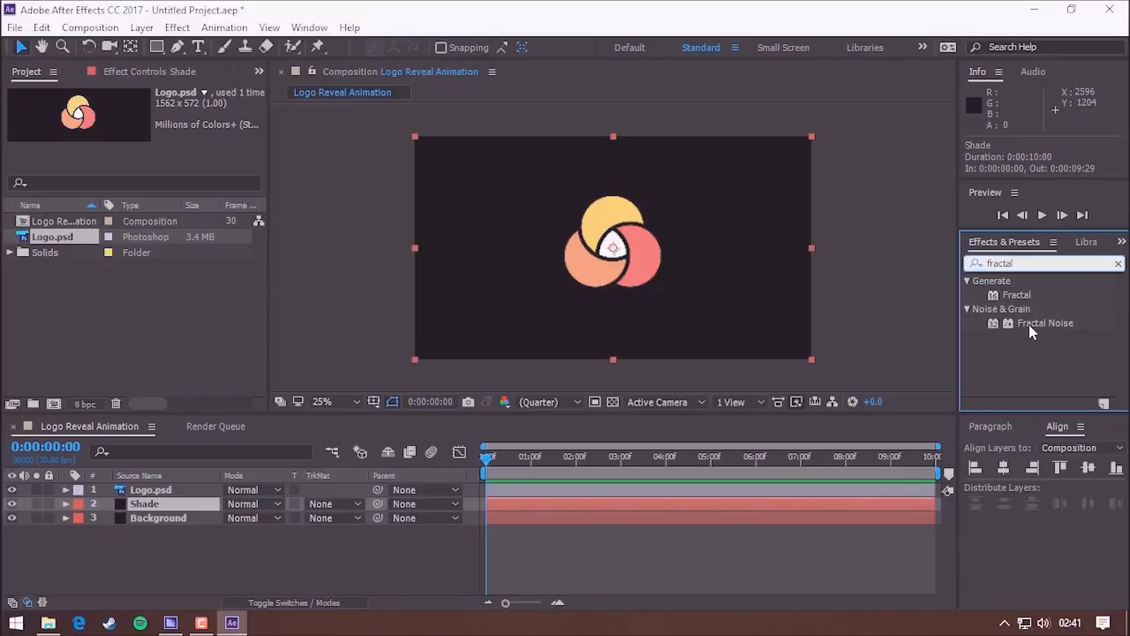
double_click(1028, 327)
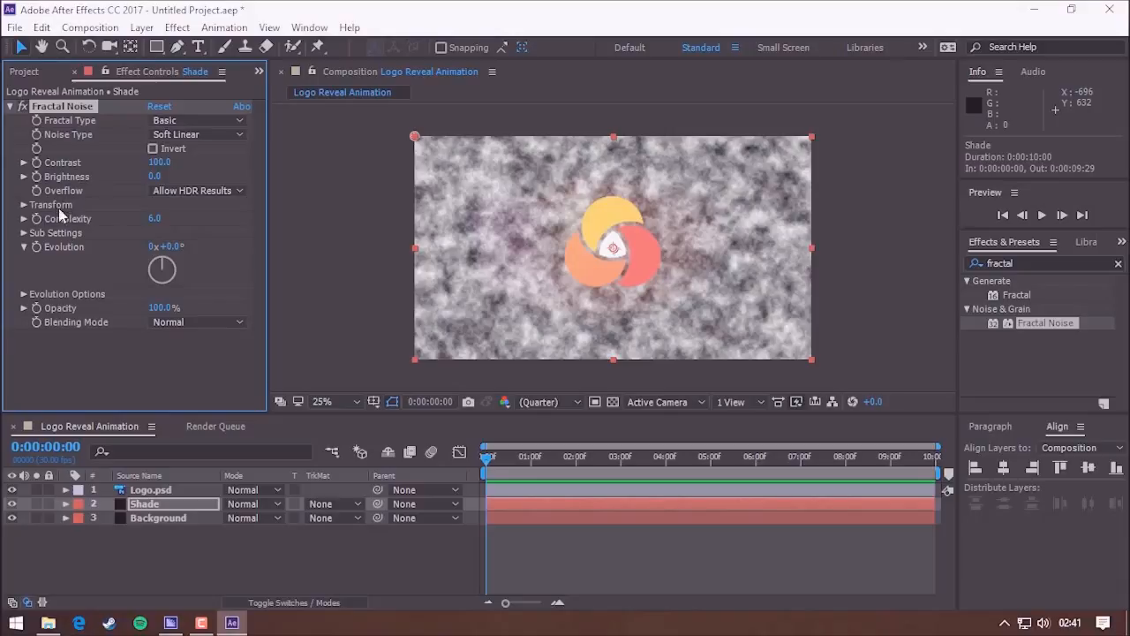
- Set the Fractal Noise contrast to 50, brightness to 30 and complexity to 1, and expand its Transform settings
click(159, 163)
text(50)
key(Tab)
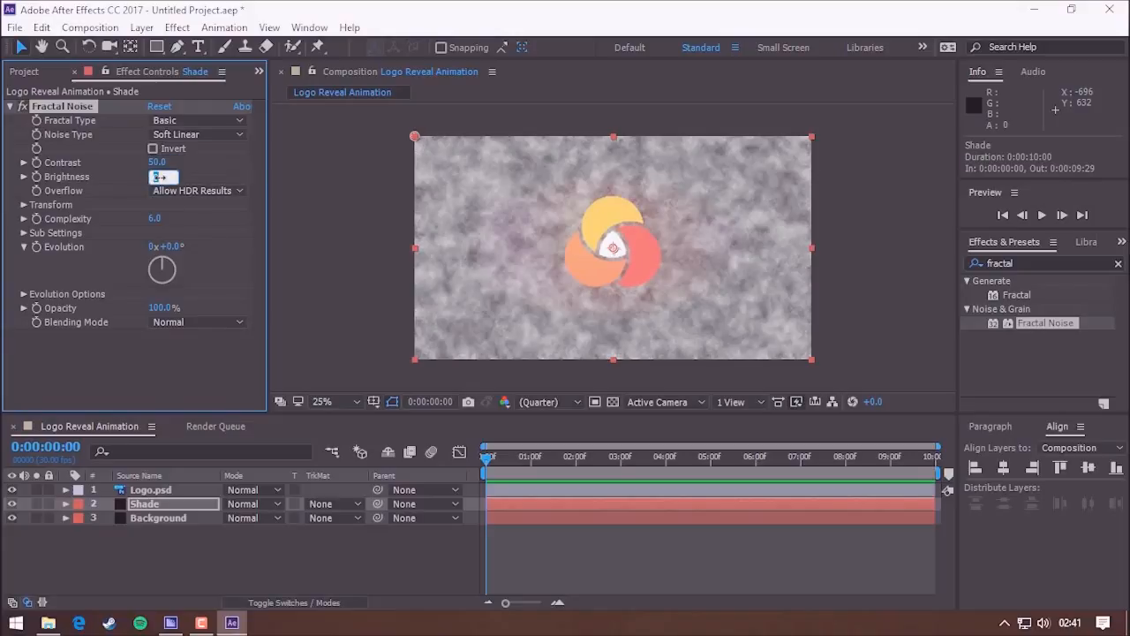
text(20)
click(156, 218)
text(1)
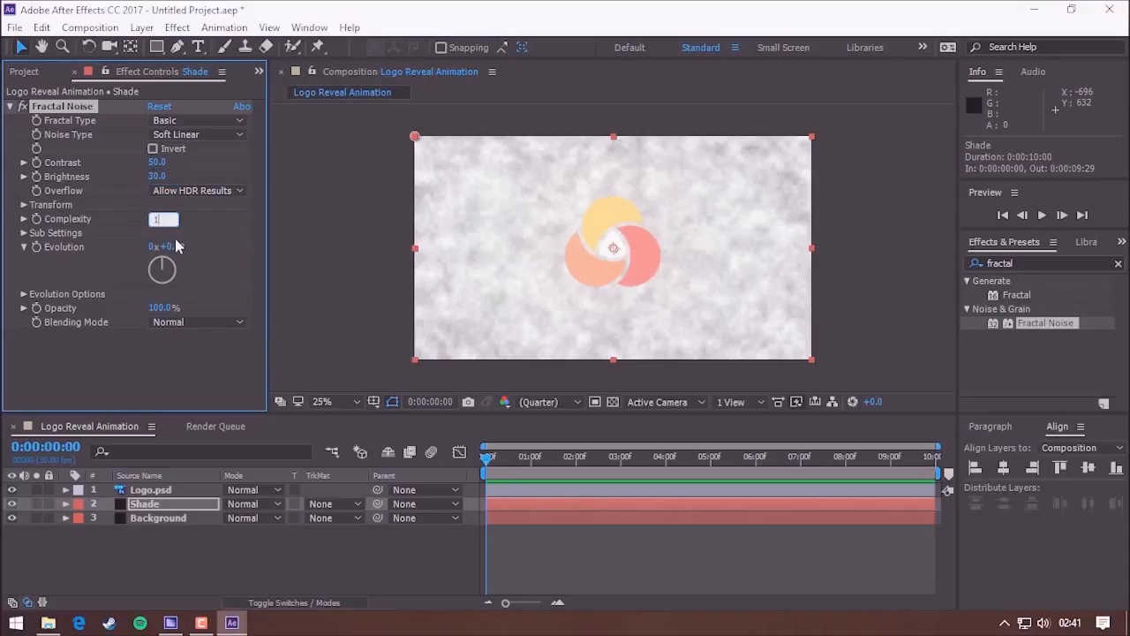
click(23, 205)
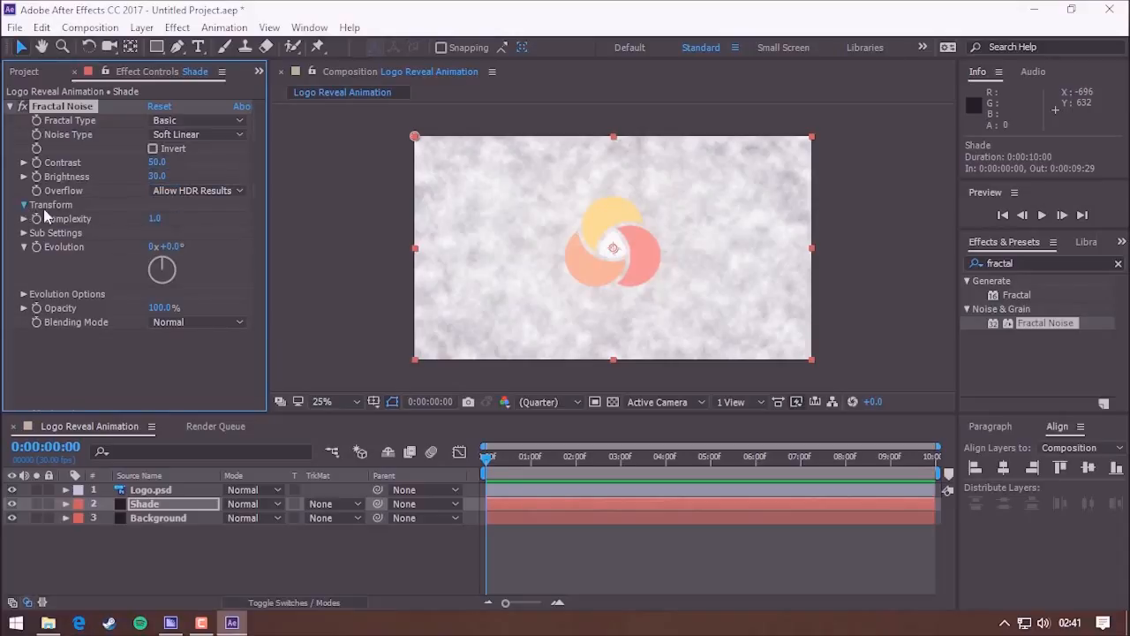
- Turn off uniform scaling in the Fractal Noise transform settings and set scale width to 1000 and scale height to 500
click(24, 204)
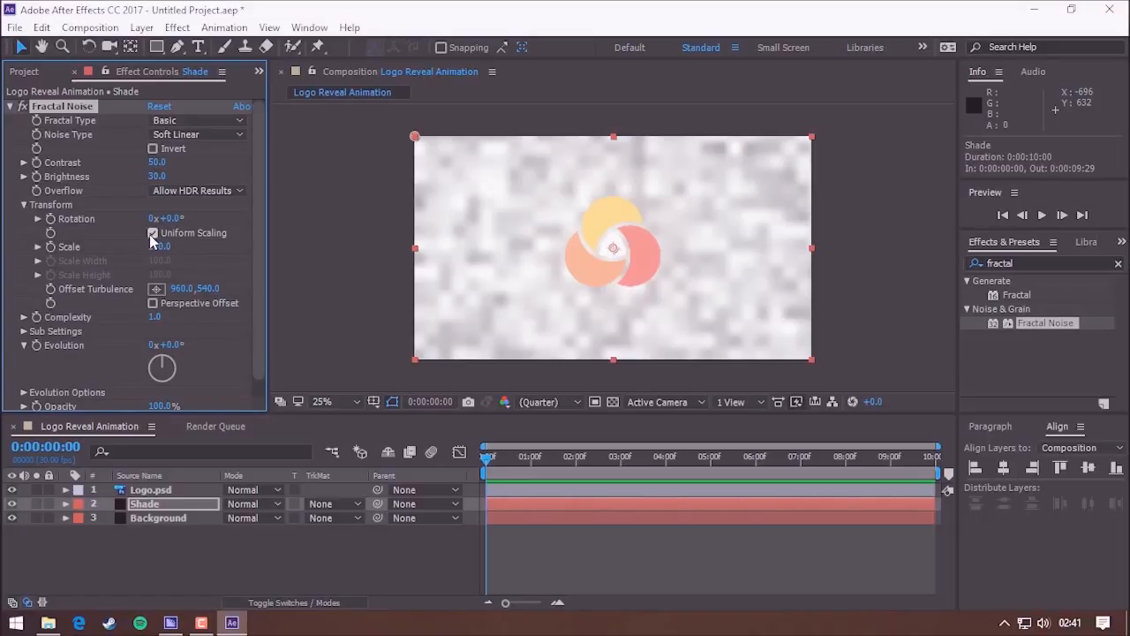
click(152, 233)
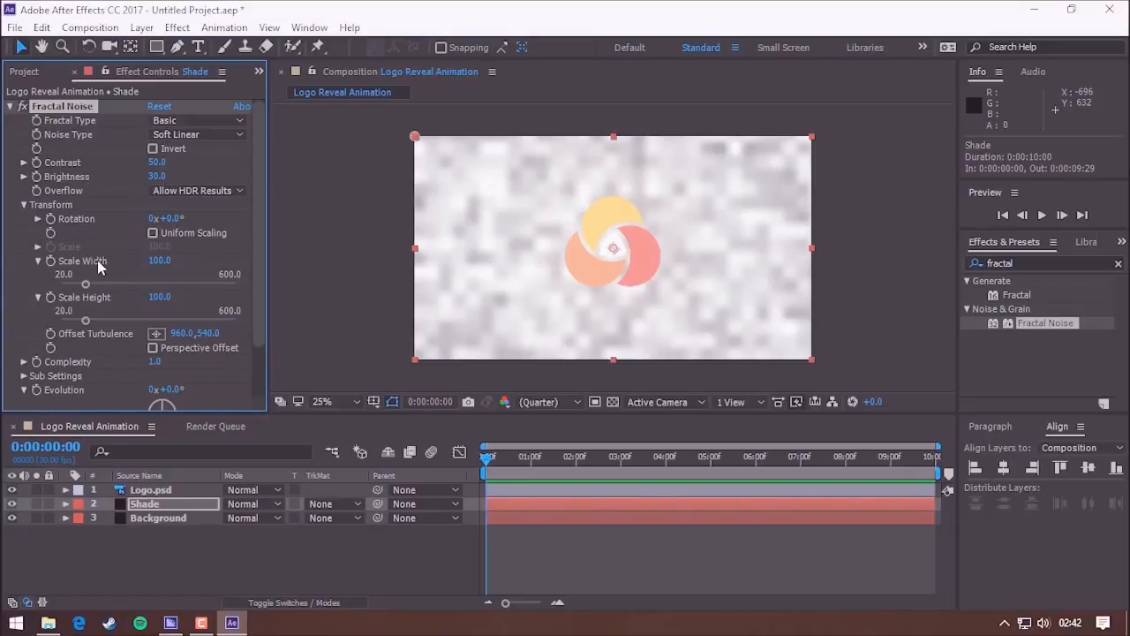
click(160, 261)
text(30)
key(Return)
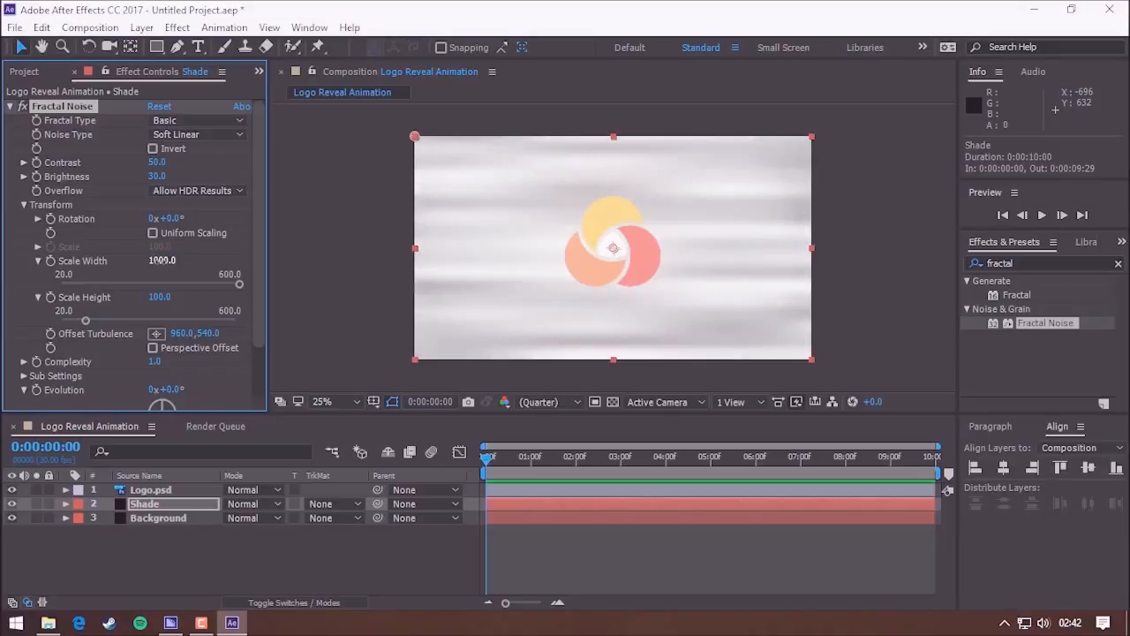
click(160, 298)
text(500)
key(Return)
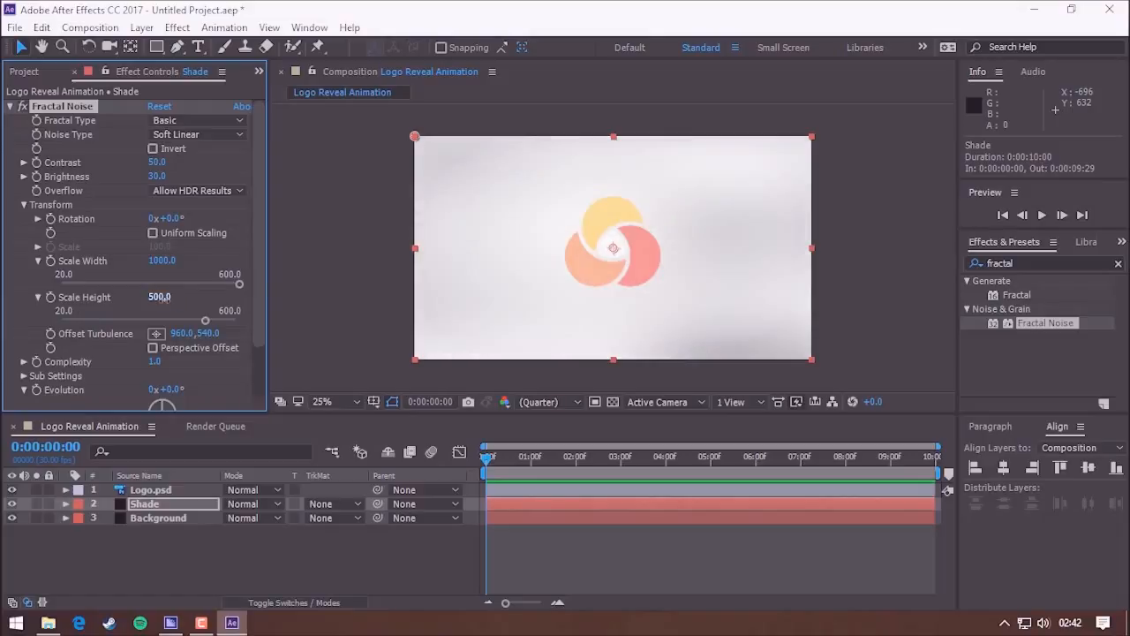
click(336, 292)
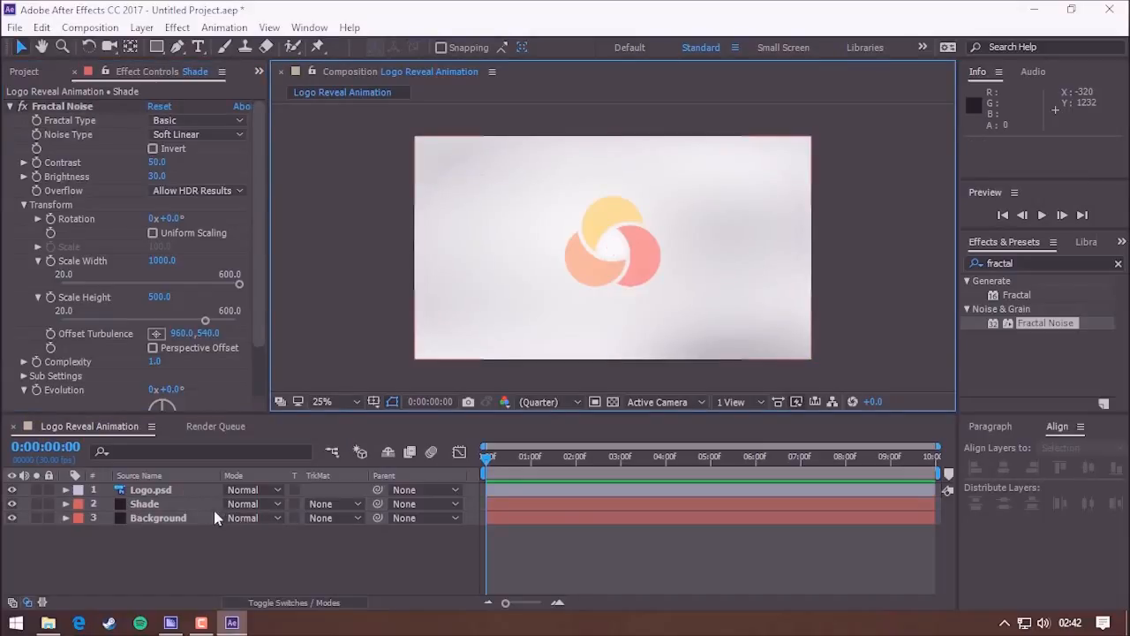
- Set the Shade layer's blending mode to Multiply, and toggle the timeline between switches and modes
click(260, 508)
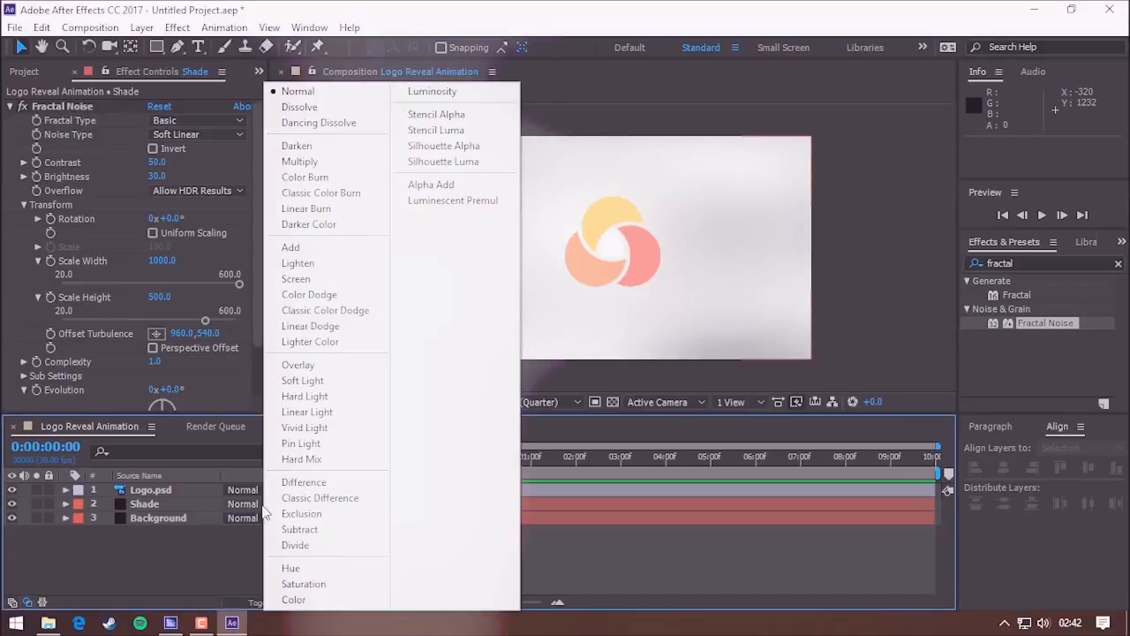
click(319, 162)
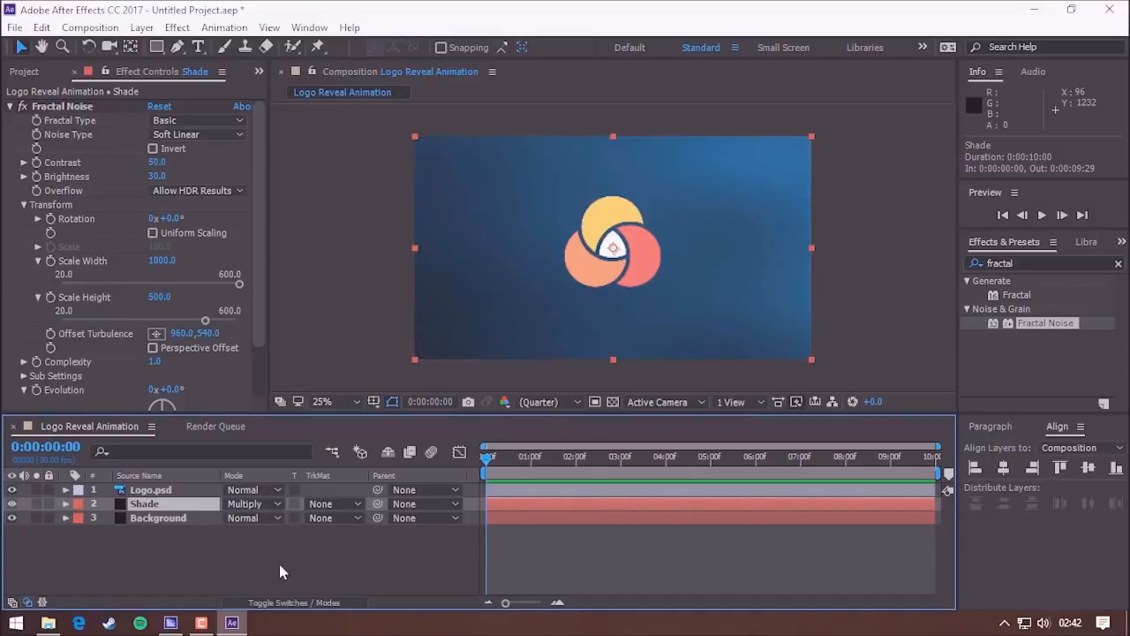
key(F4)
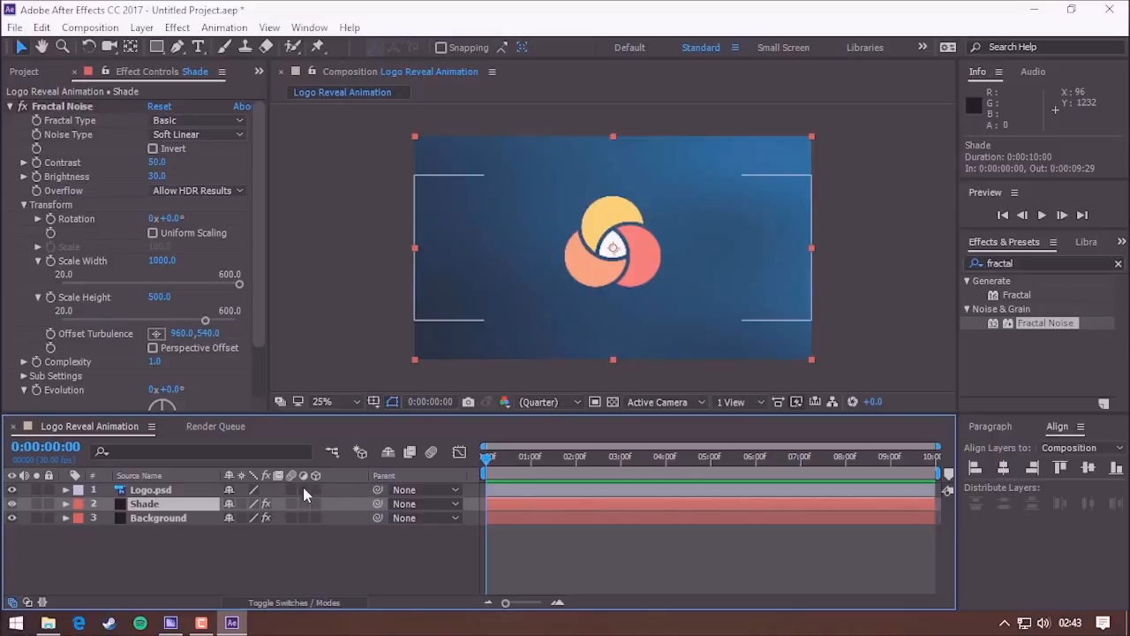
key(F4)
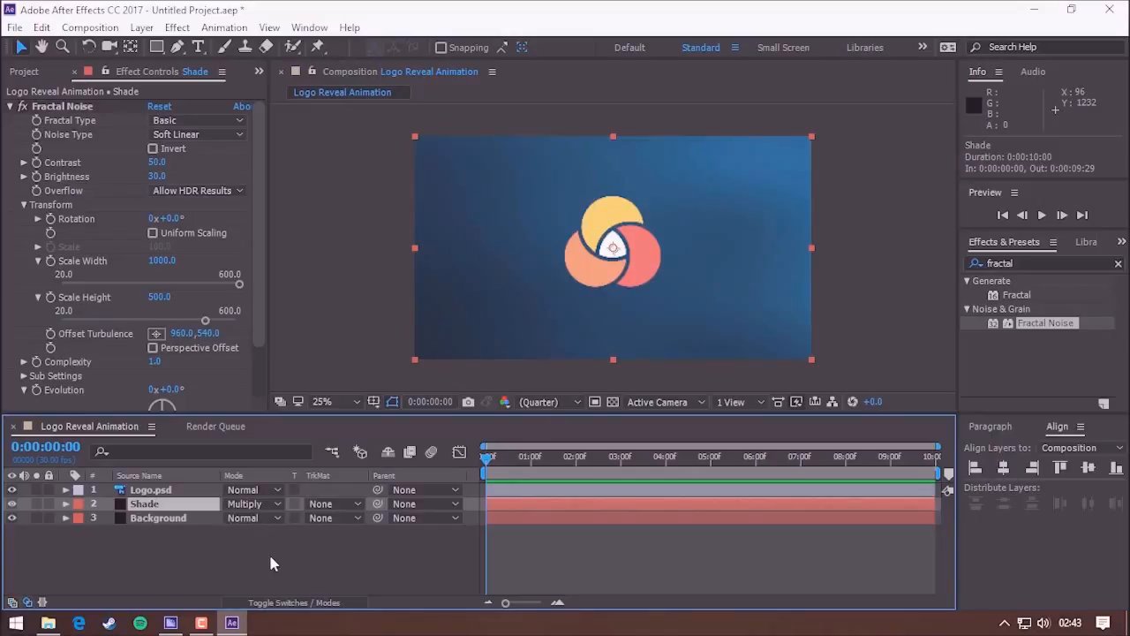
- Pre-compose the Logo.psd layer as "Logo Comp", moving all attributes into the new composition
click(160, 491)
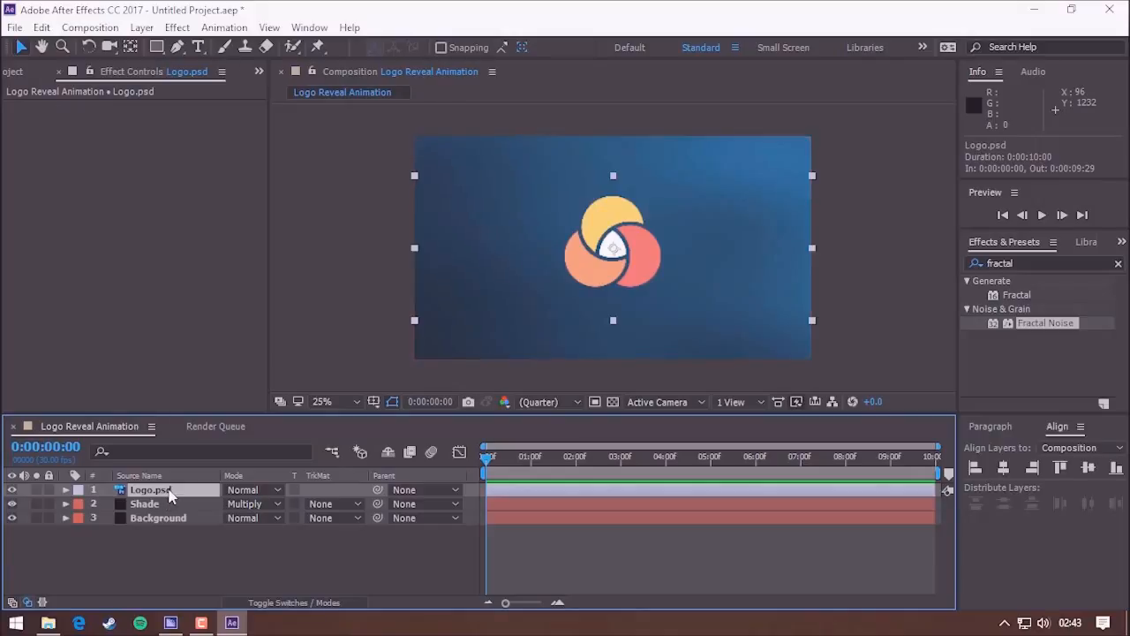
right_click(171, 496)
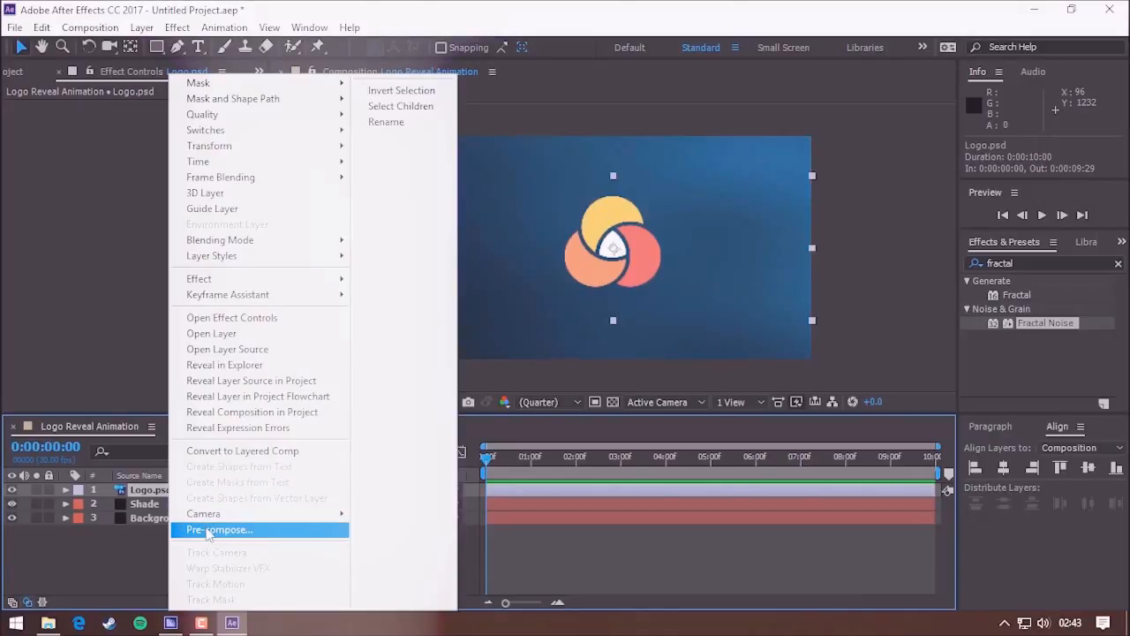
click(208, 531)
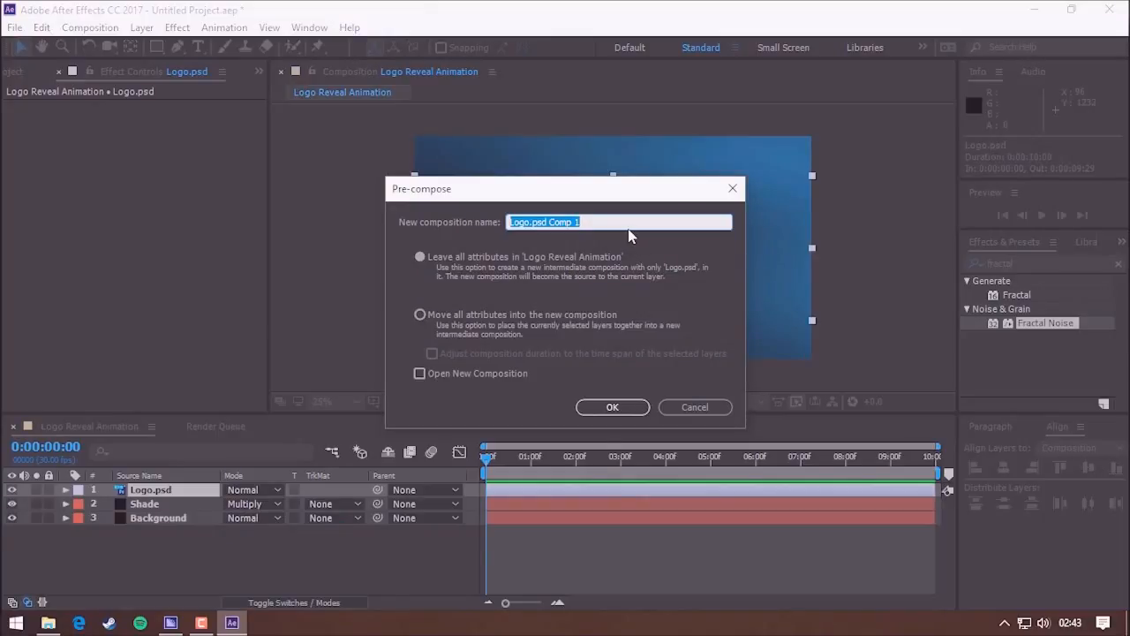
text(Logo Comp)
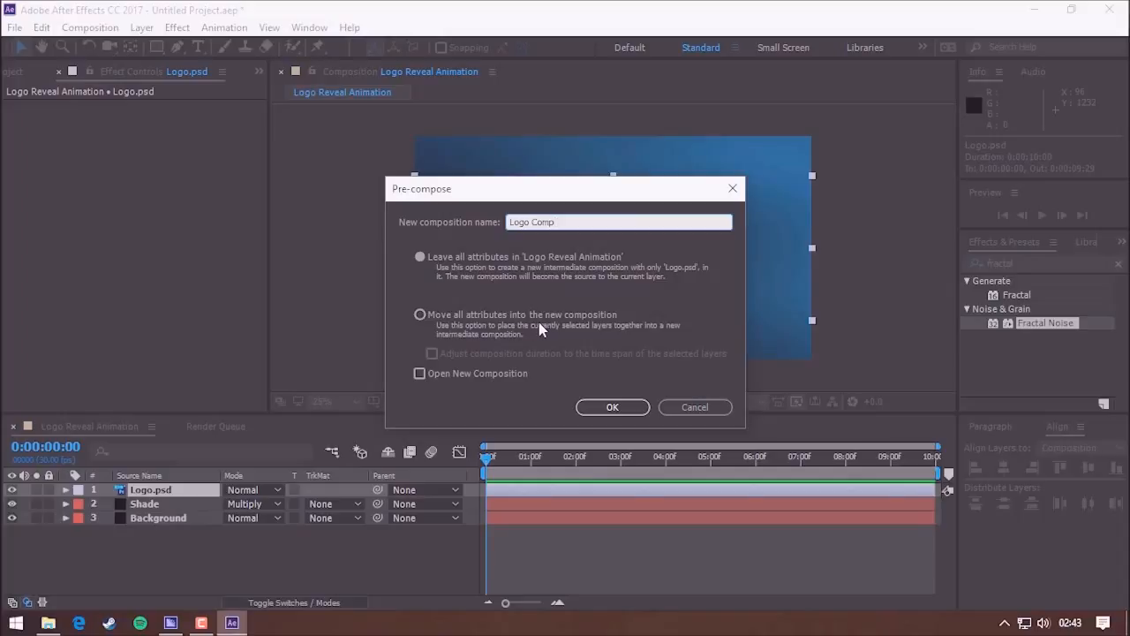
click(585, 325)
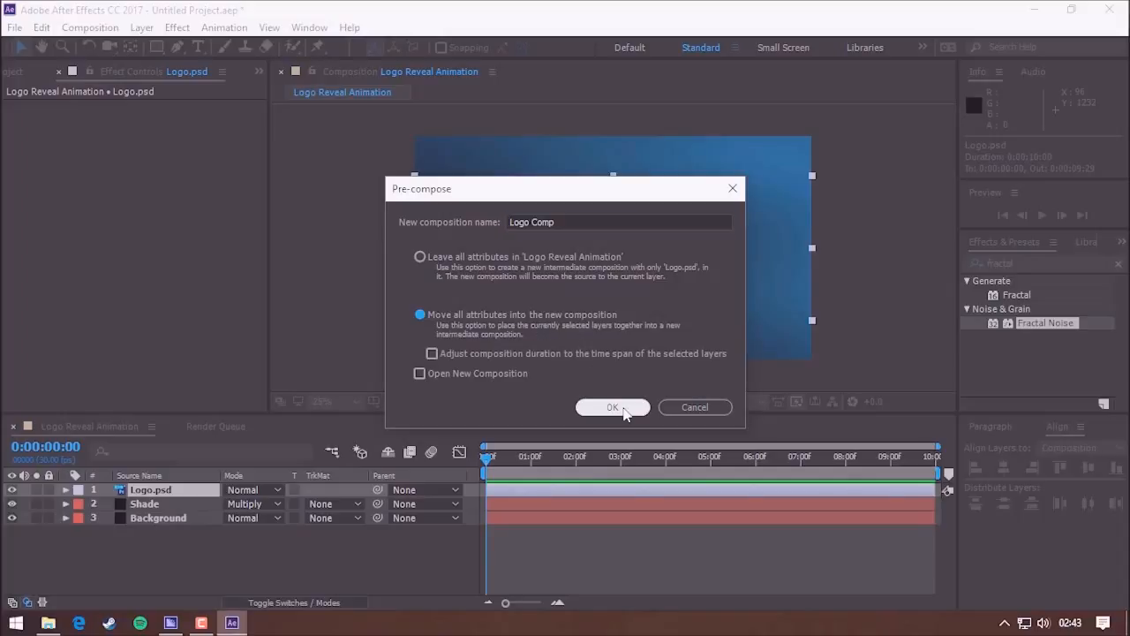
click(613, 408)
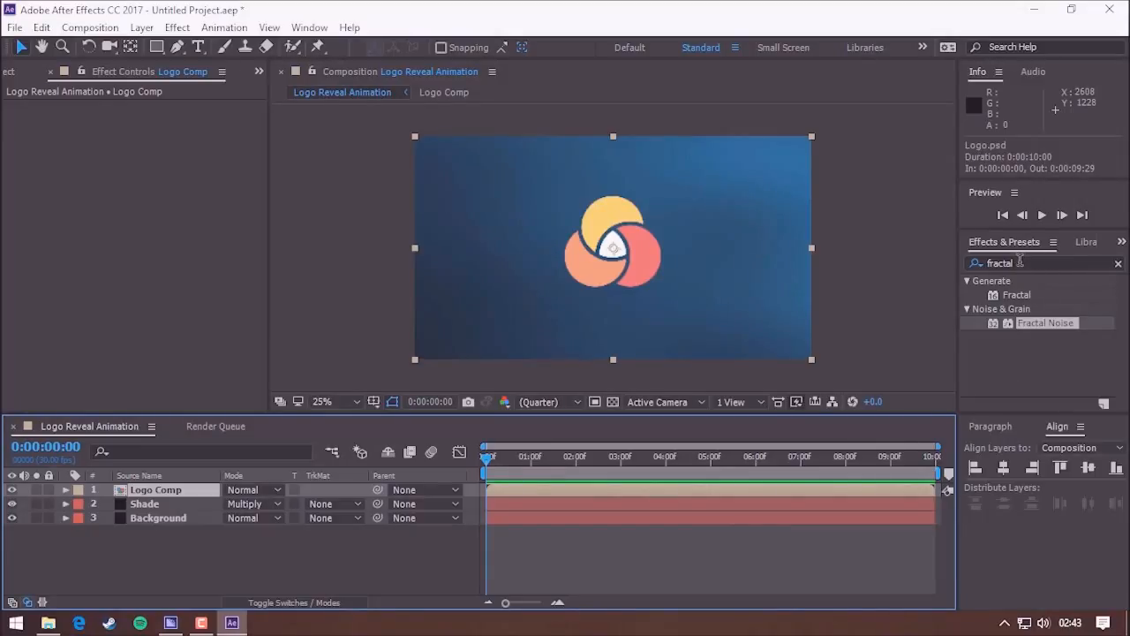
- Search the effects for "cc ball" and apply CC Ball Action to the Logo Comp layer
drag(1023, 263, 978, 272)
text(cc )
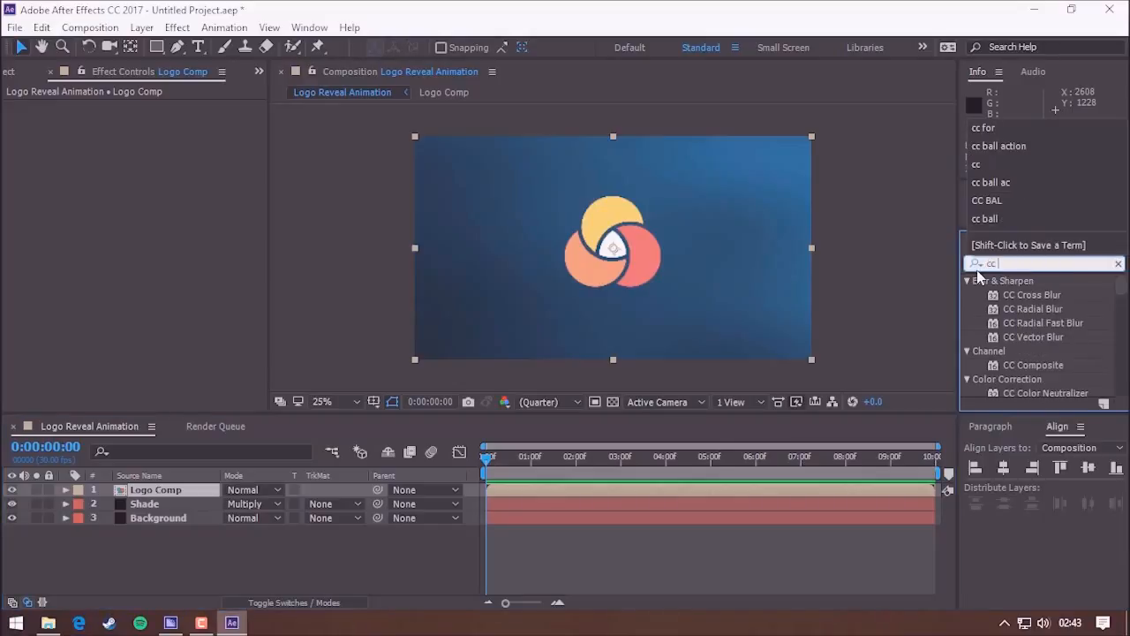
text(ball)
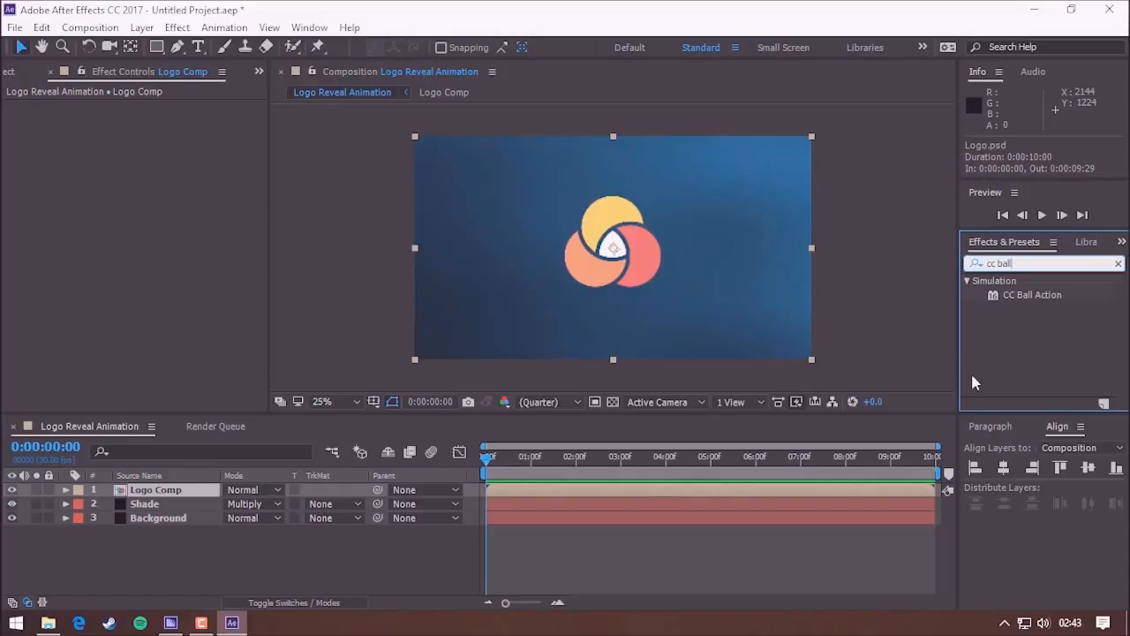
double_click(1040, 298)
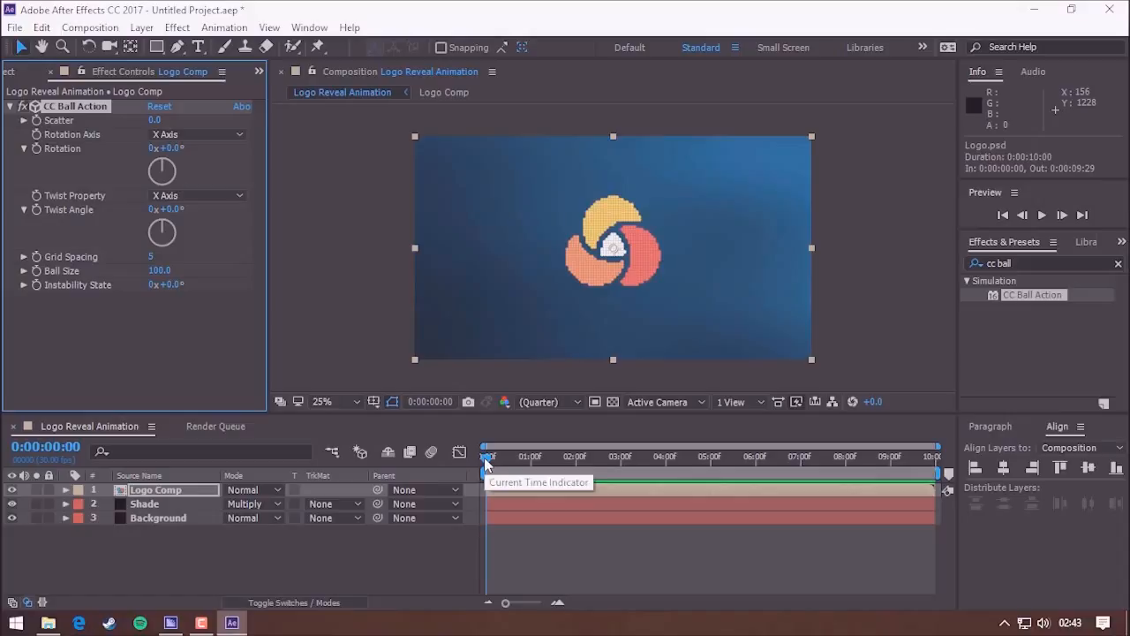
- Add keyframes for CC Ball Action's Scatter, Rotation and Ball Size at 0:00:03:01
drag(485, 464, 622, 468)
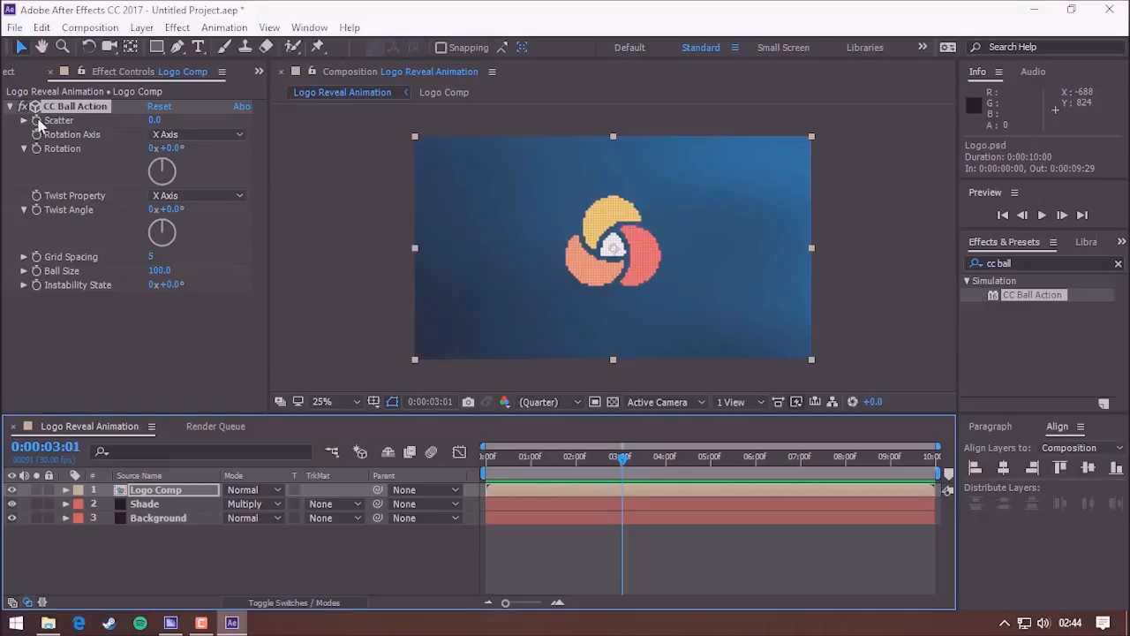
click(37, 122)
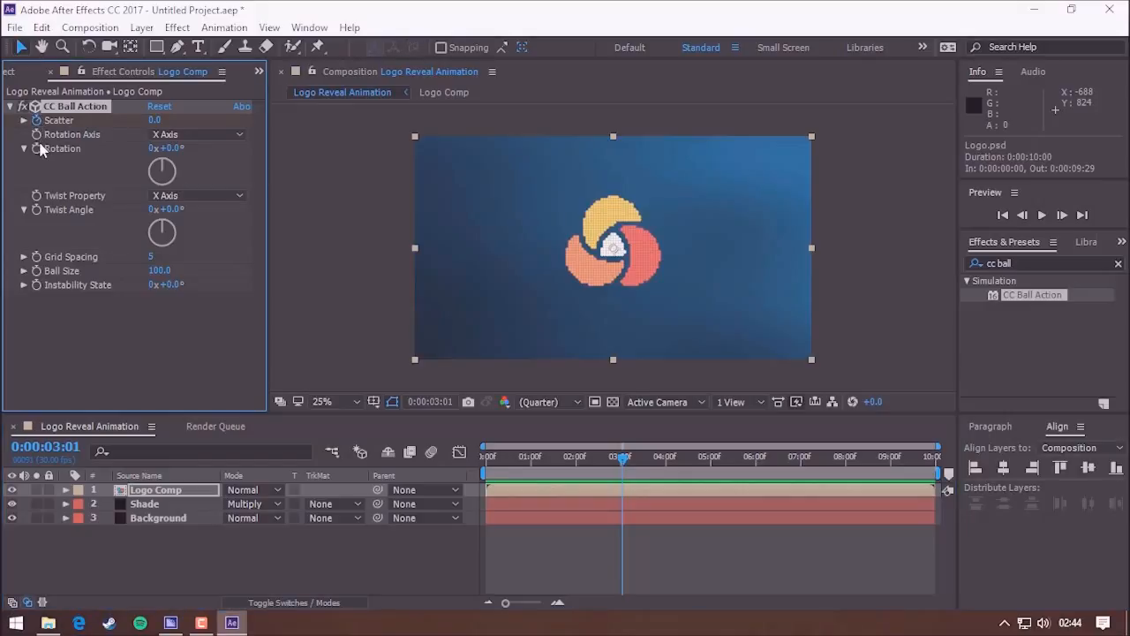
click(36, 148)
click(36, 270)
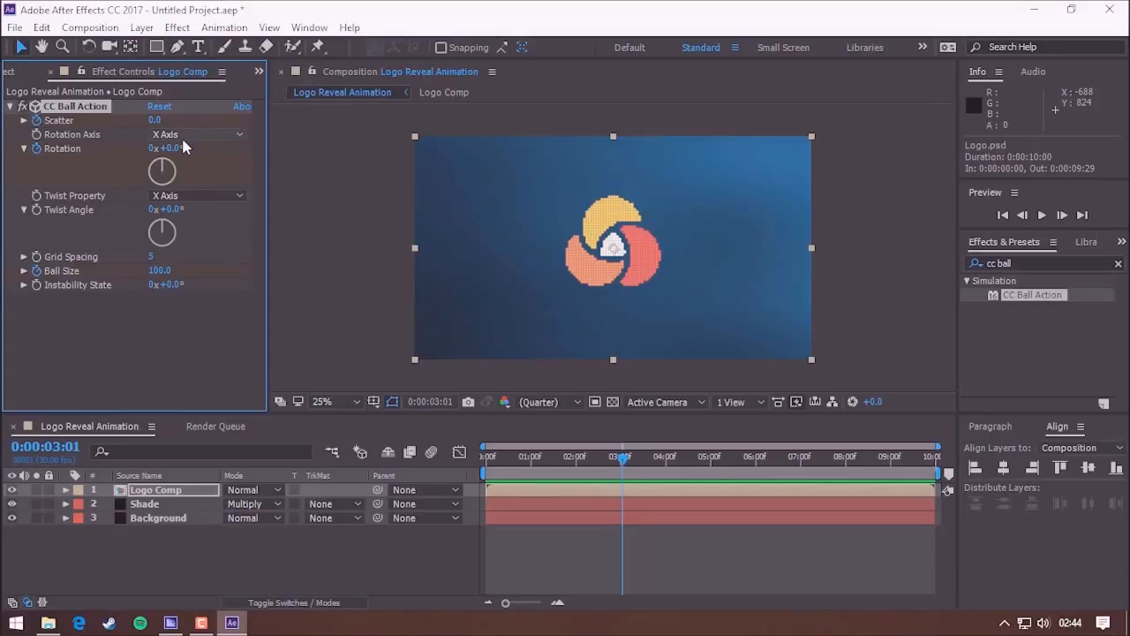
- At 0:00:00:00, set CC Ball Action's Scatter to 500 and its rotation axis to Z Axis
drag(623, 457, 477, 458)
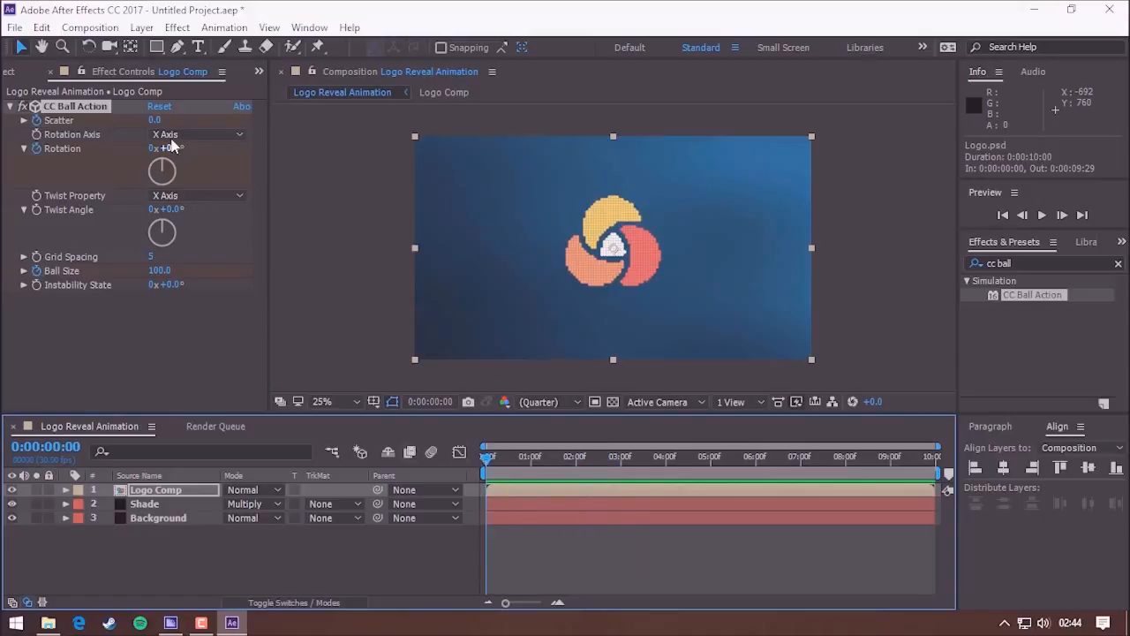
click(155, 121)
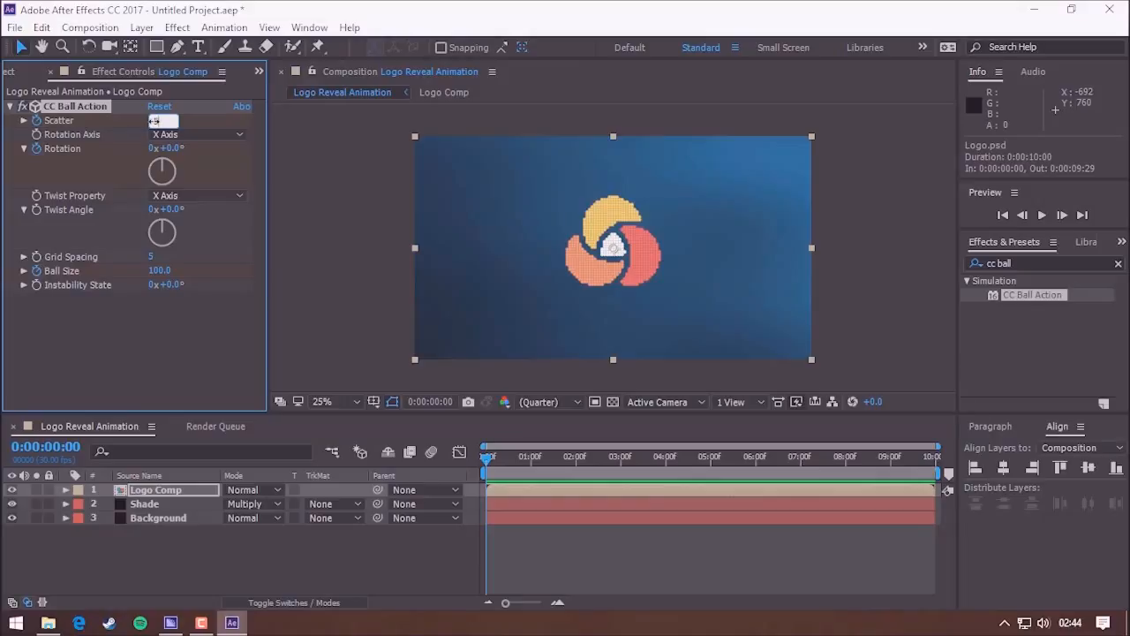
key(Return)
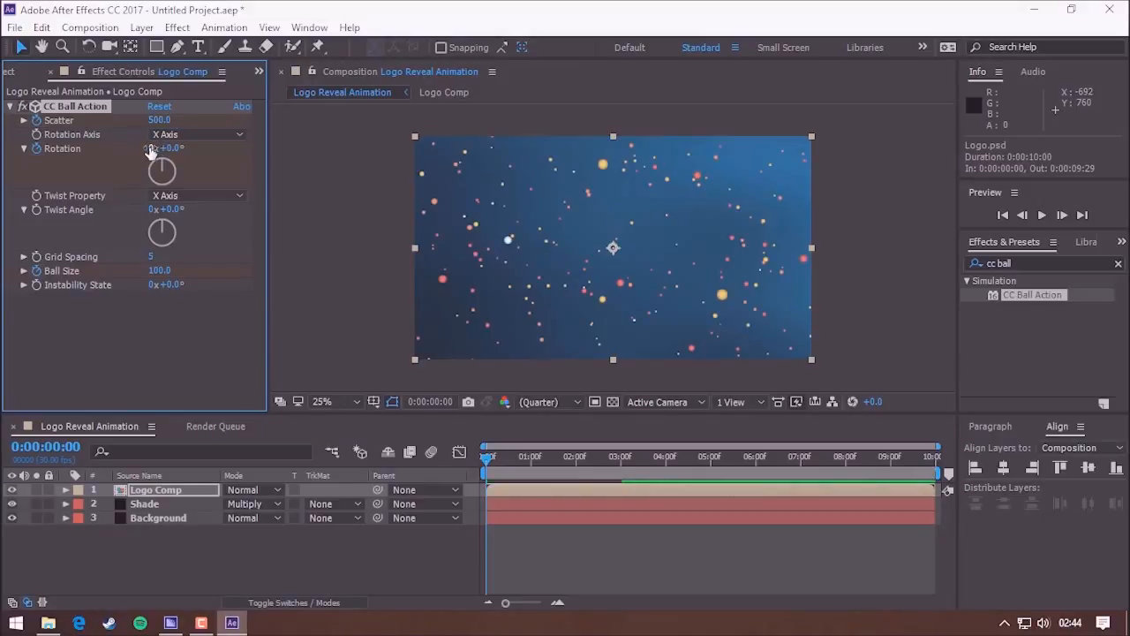
click(187, 138)
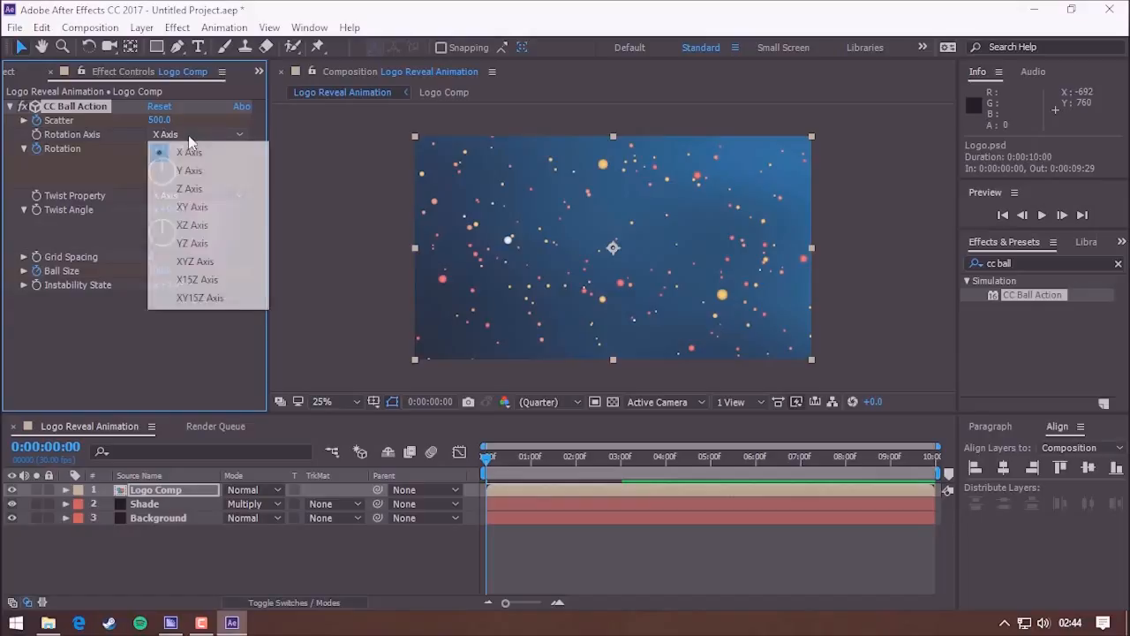
click(189, 189)
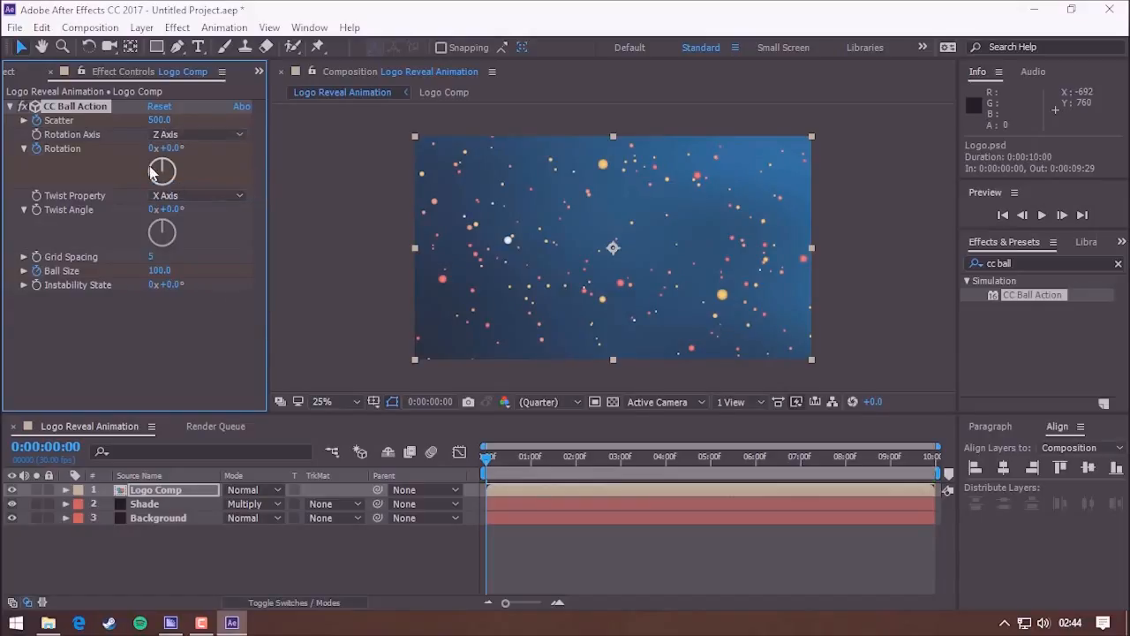
- Set CC Ball Action's Rotation to -2 revolutions and Ball Size to 300 at the start of the timeline
click(152, 148)
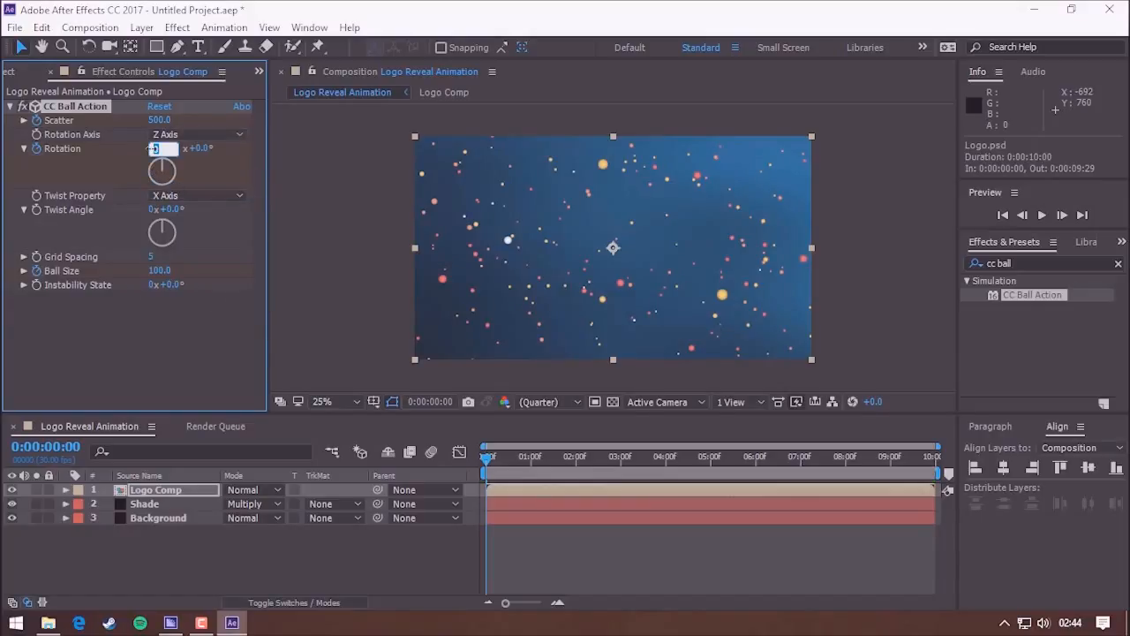
key(Return)
click(161, 271)
text(300)
key(Return)
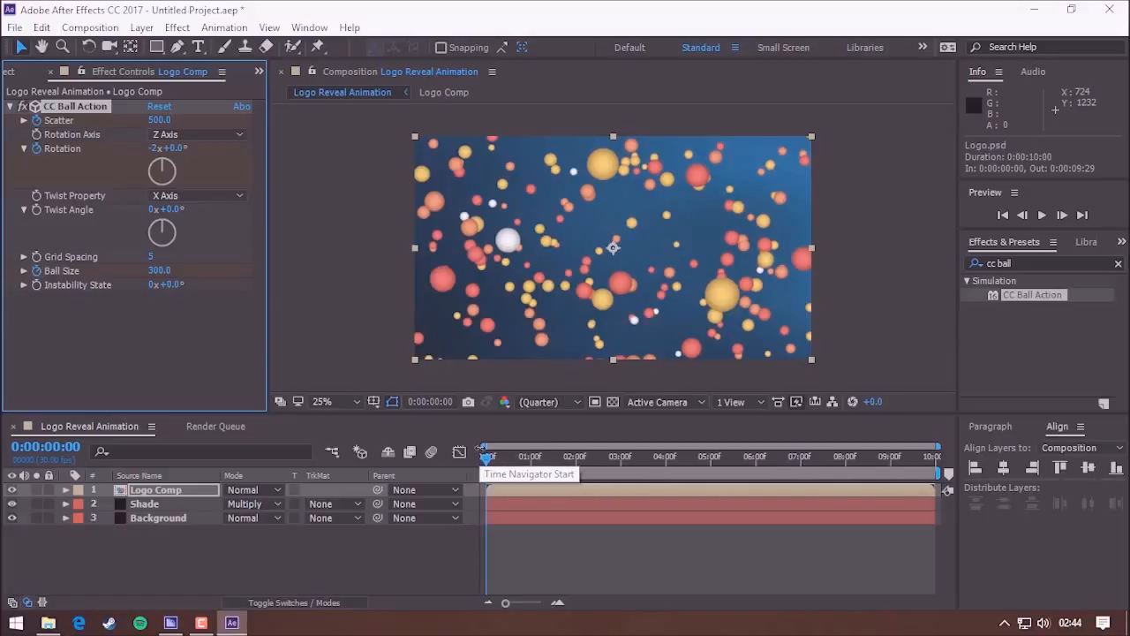
- Reveal the Logo Comp layer's keyframes and move the Ball Size end keyframe to 0:00:01:00
click(164, 496)
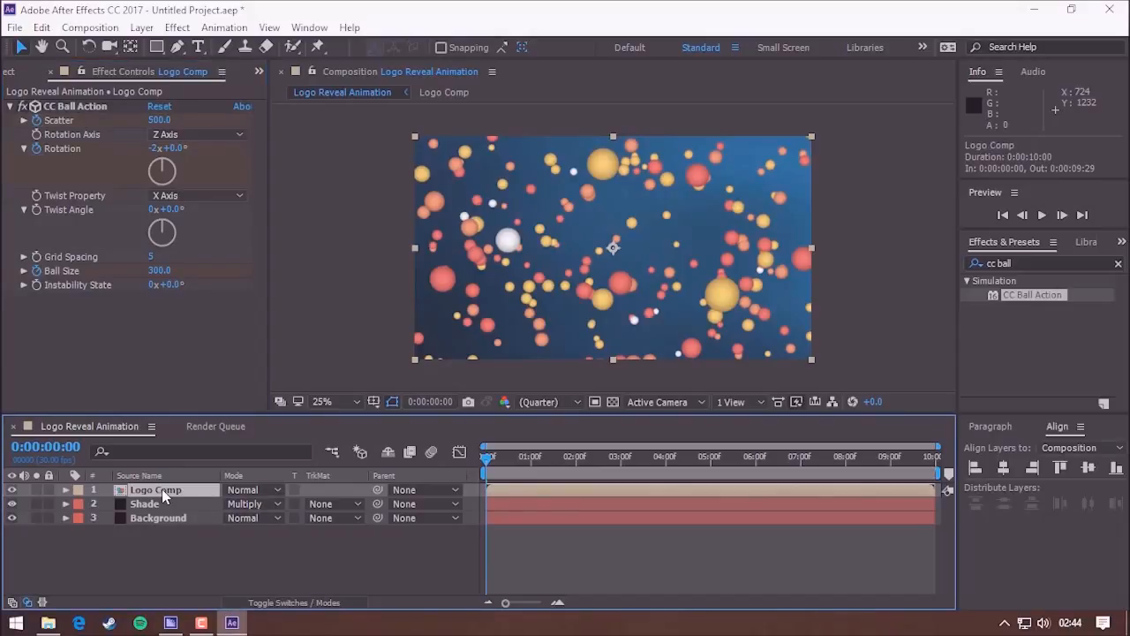
key(u)
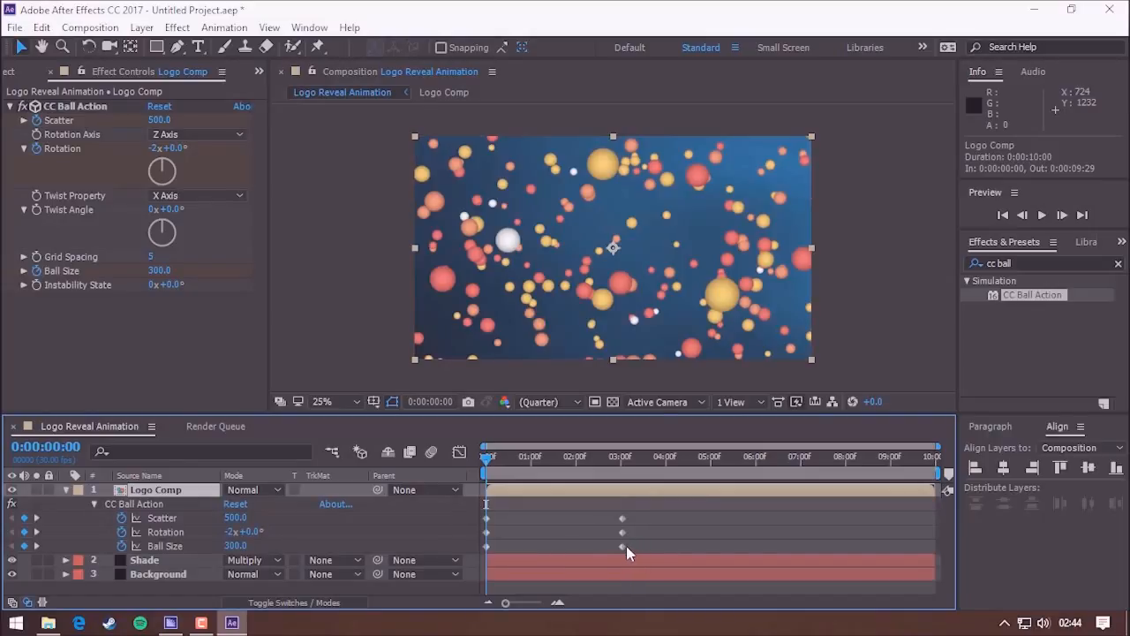
drag(495, 457, 532, 473)
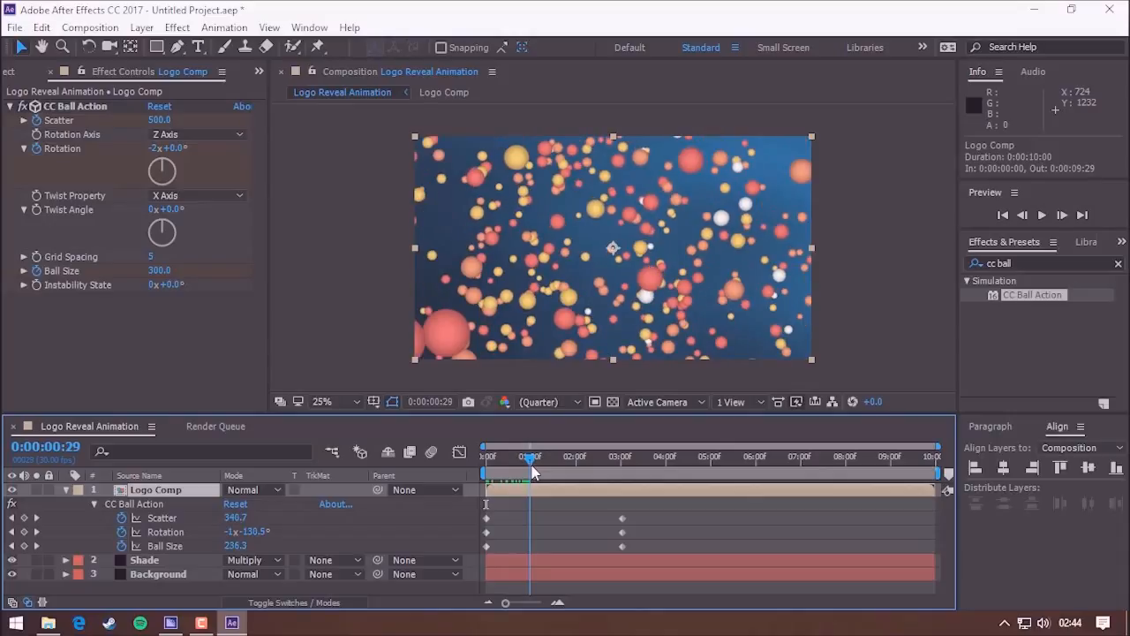
click(532, 459)
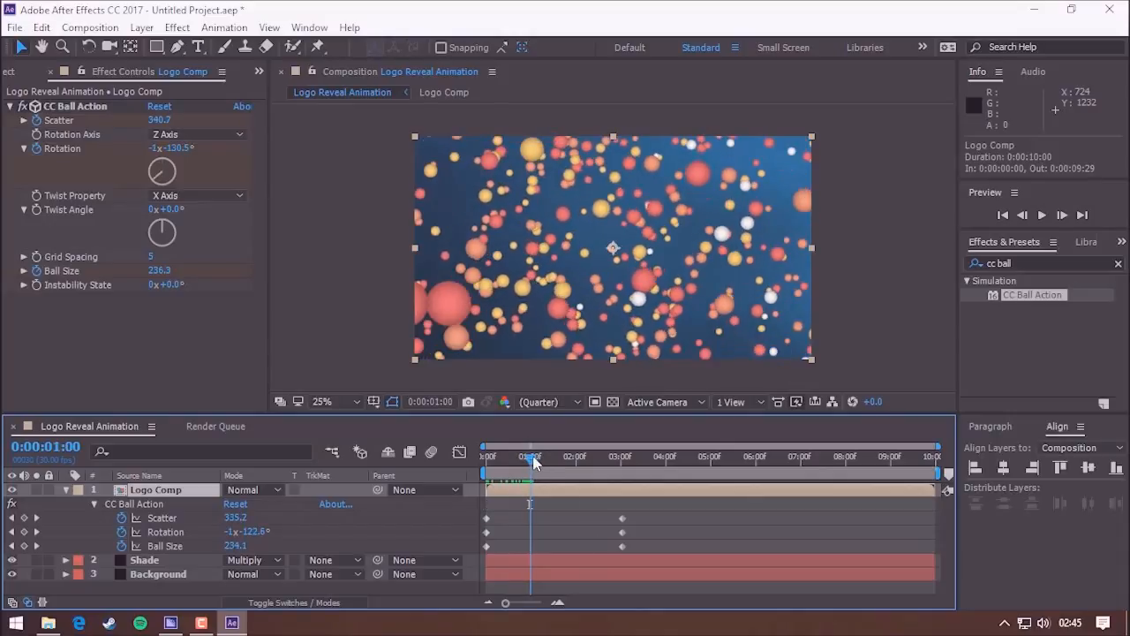
drag(629, 538, 534, 544)
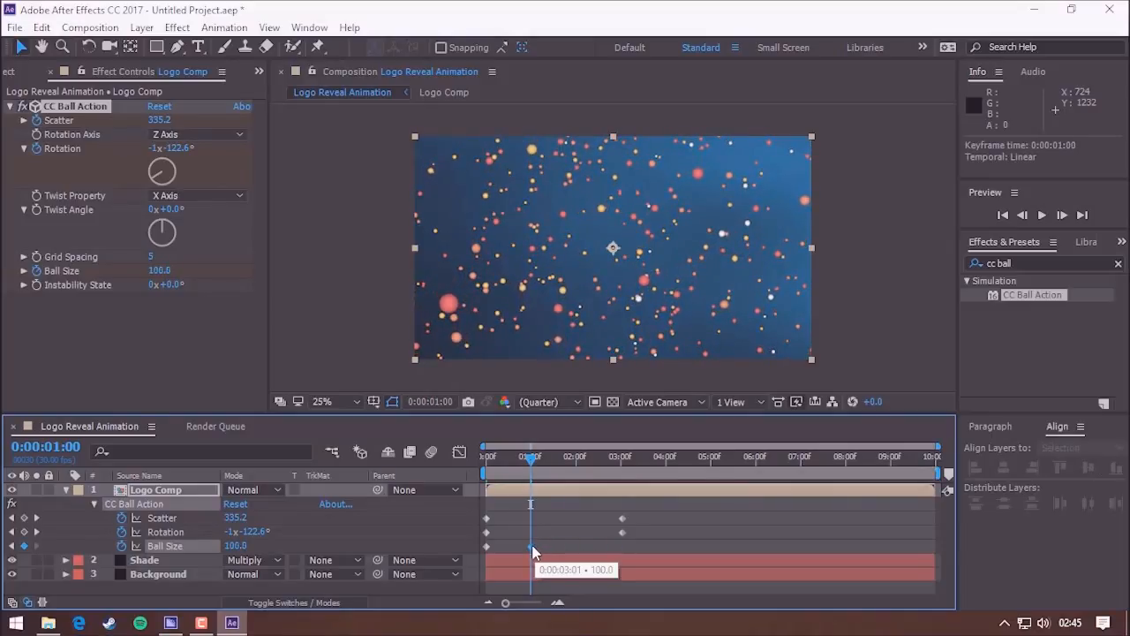
- Return to the start of the timeline and apply Easy Ease to all Scatter, Rotation and Ball Size keyframes
drag(532, 458, 482, 469)
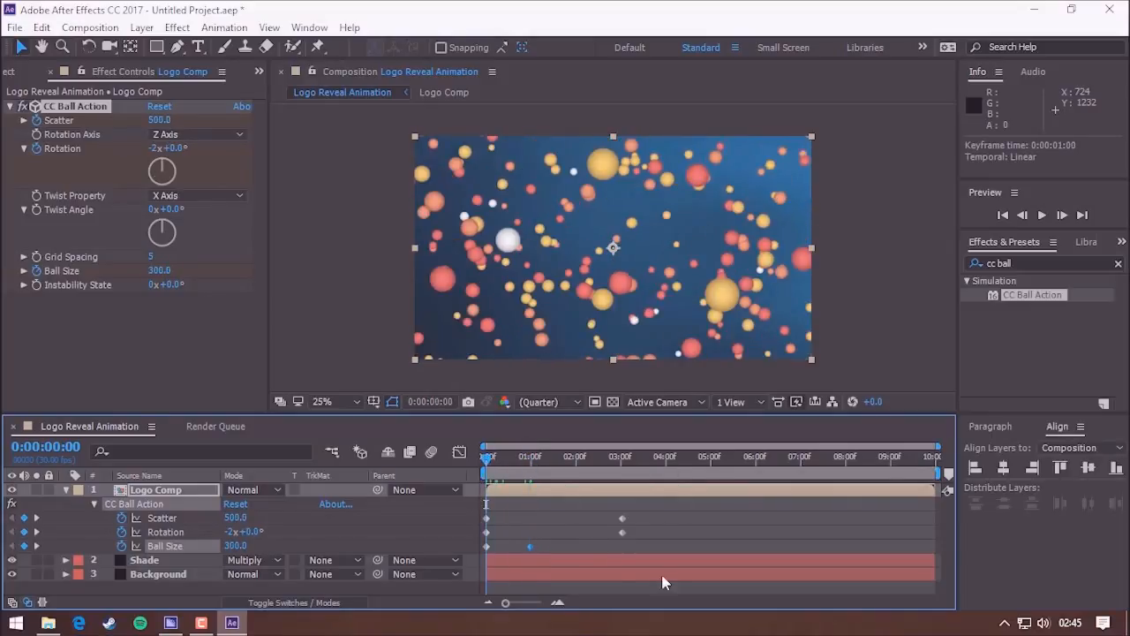
drag(652, 514, 484, 547)
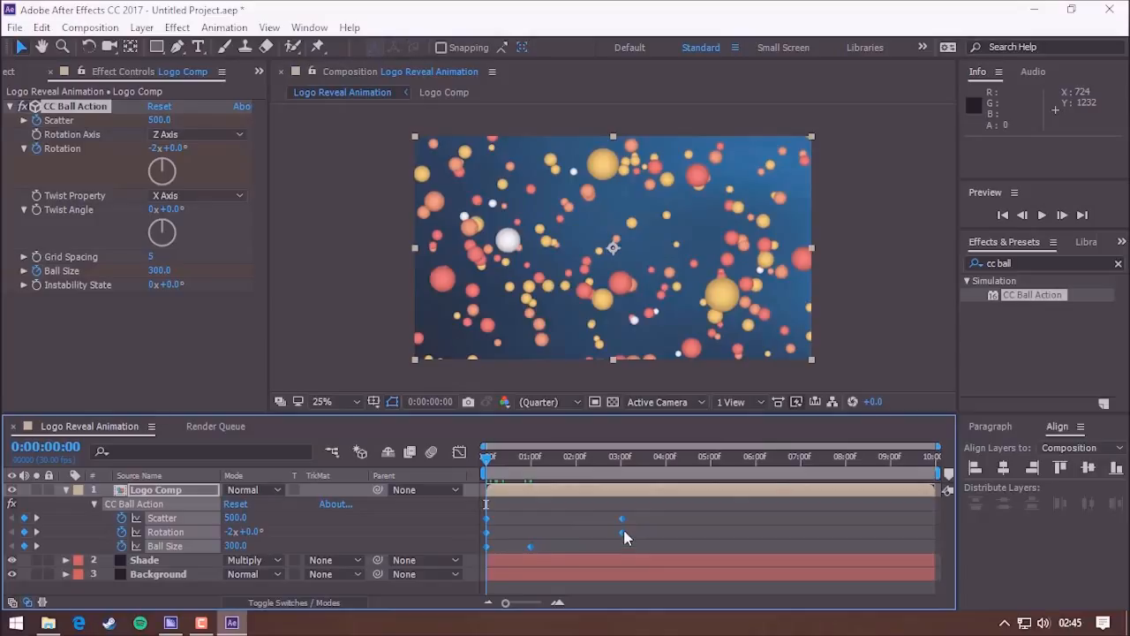
right_click(623, 537)
mouse_move(673, 523)
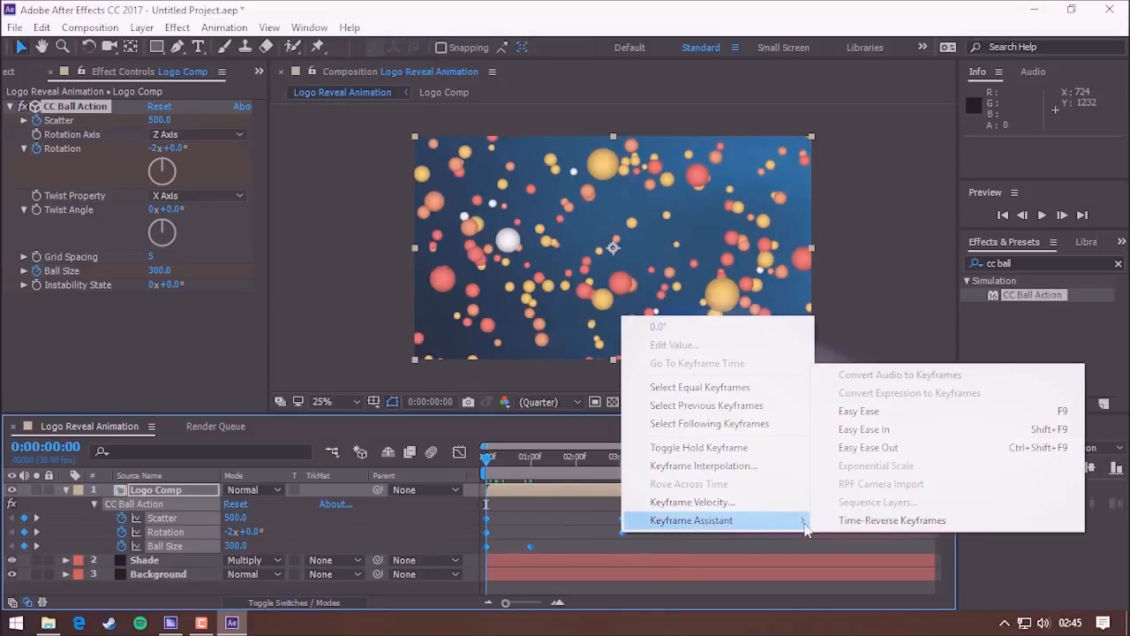
click(874, 413)
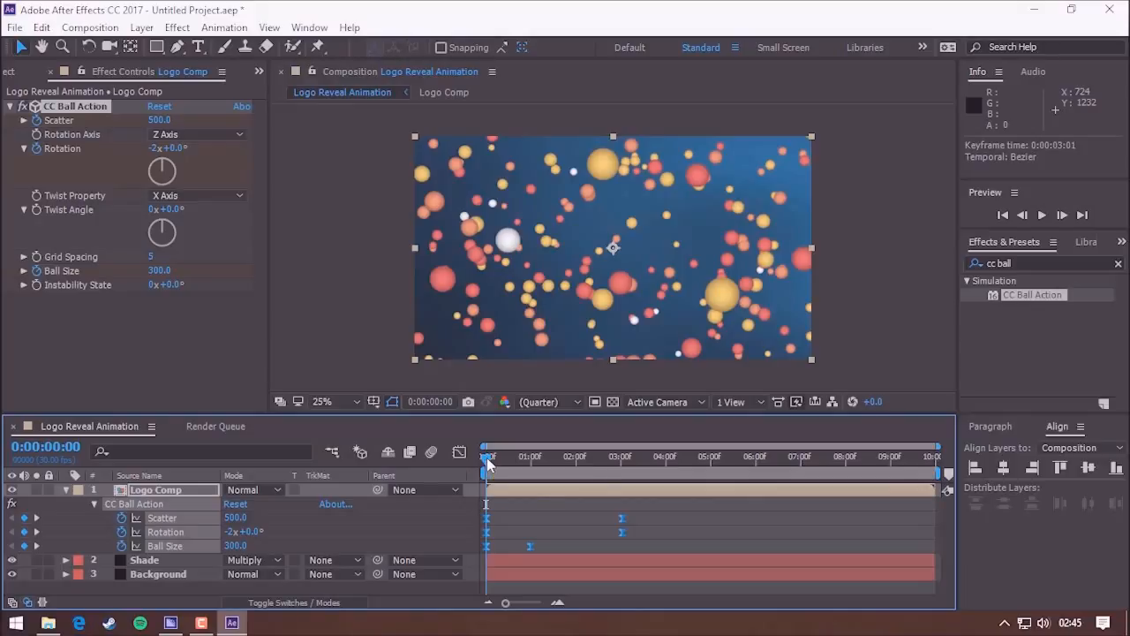
- Reshape the speed graphs of Scatter, Rotation and Ball Size so the speed peaks near the start, and preview the animation
click(458, 454)
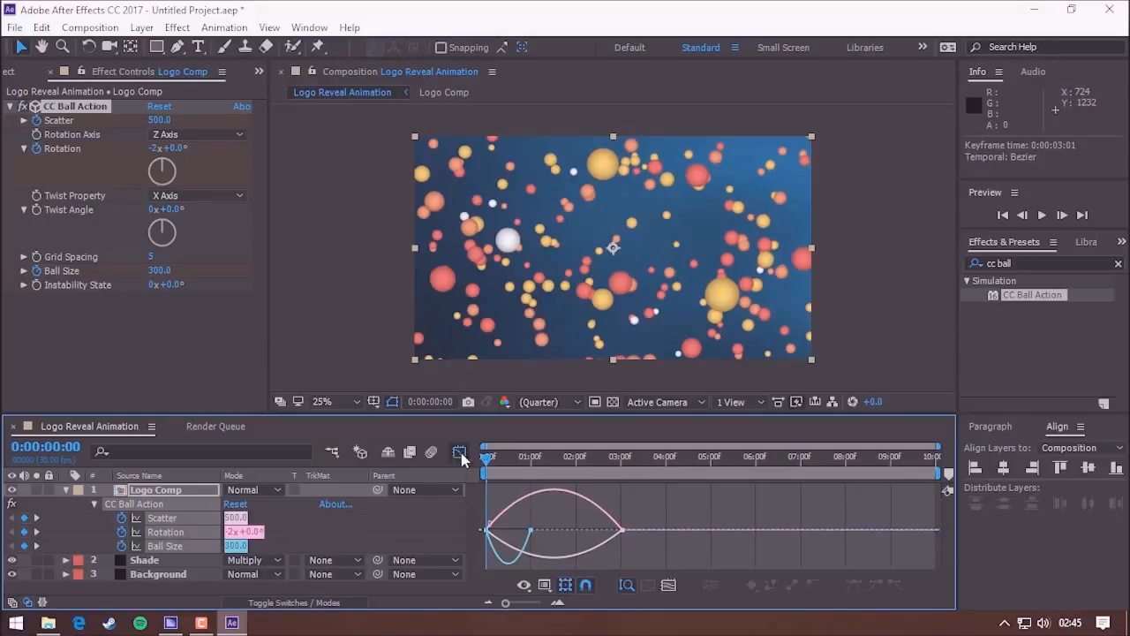
right_click(633, 511)
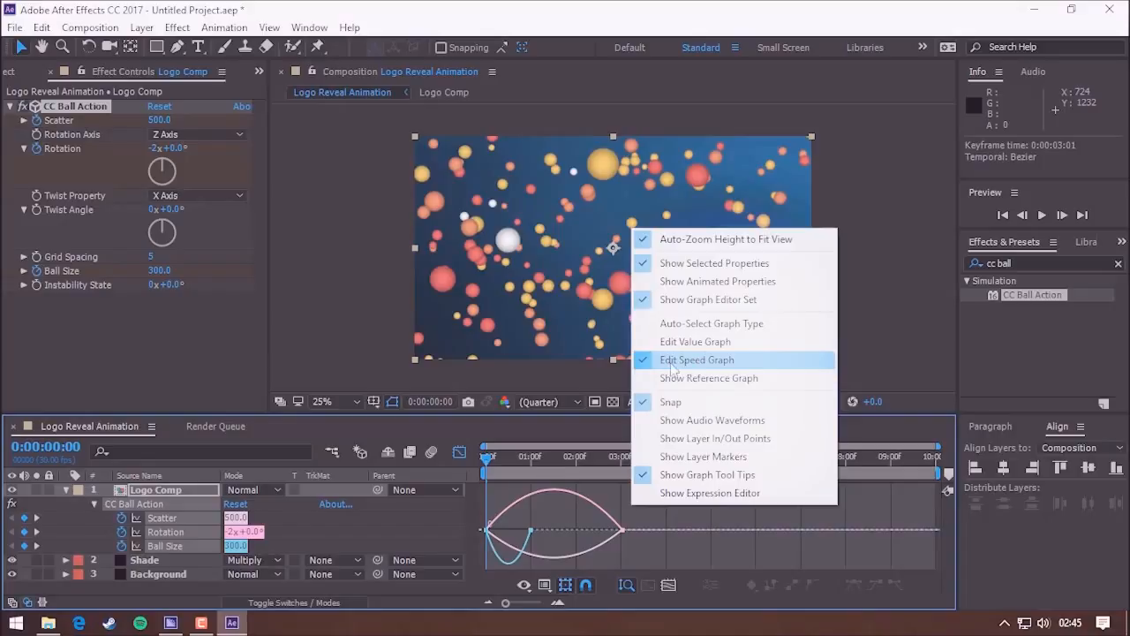
click(723, 360)
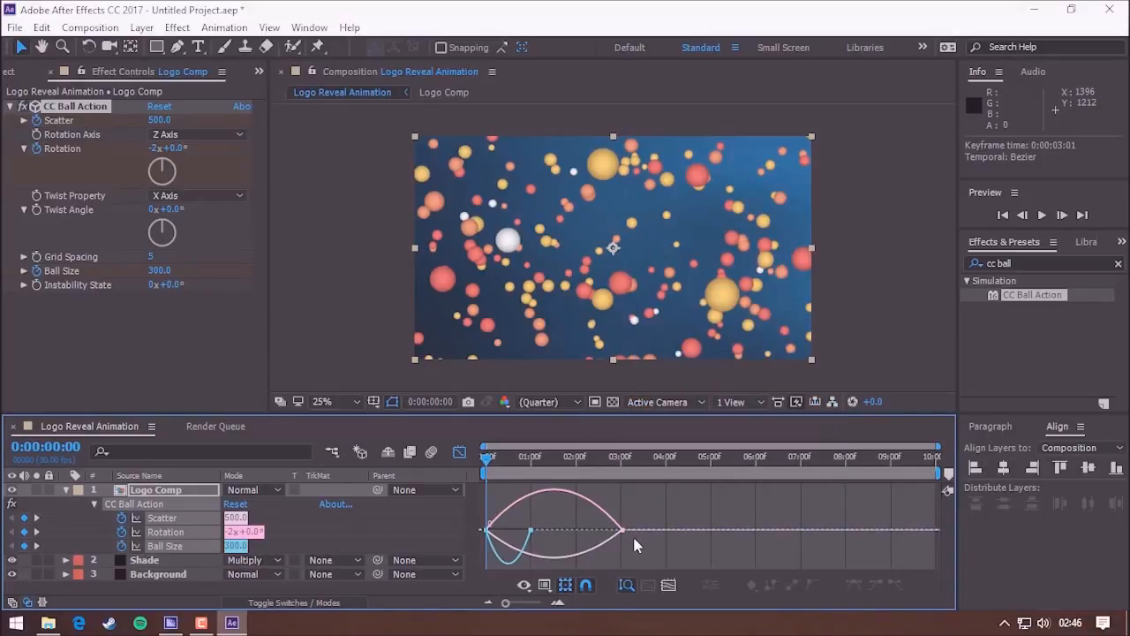
drag(633, 541, 510, 539)
click(532, 541)
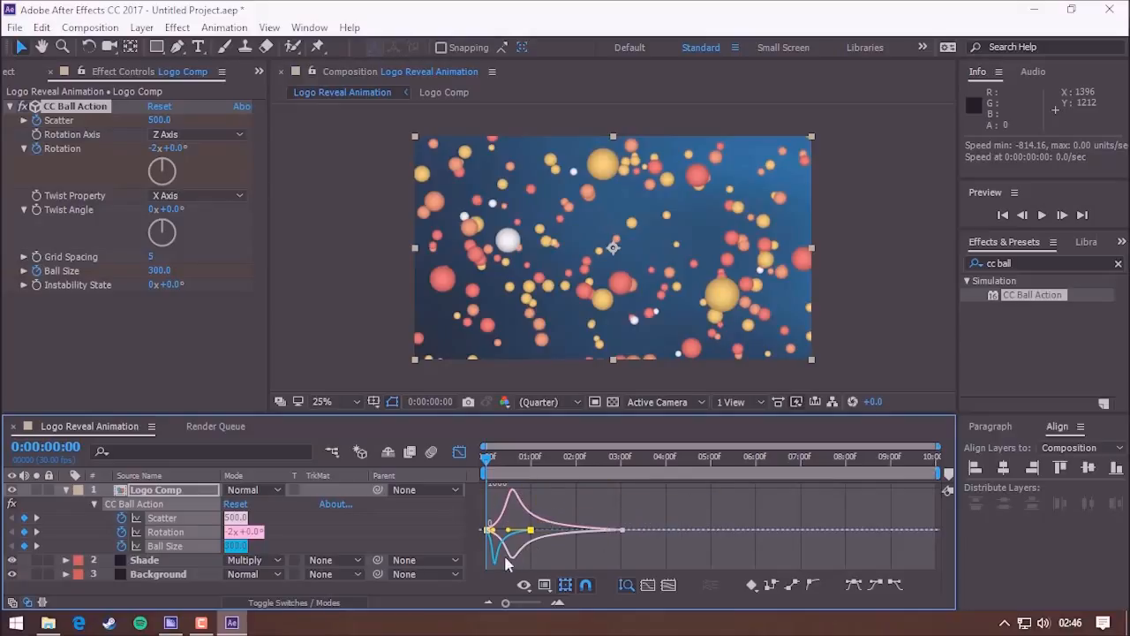
click(459, 453)
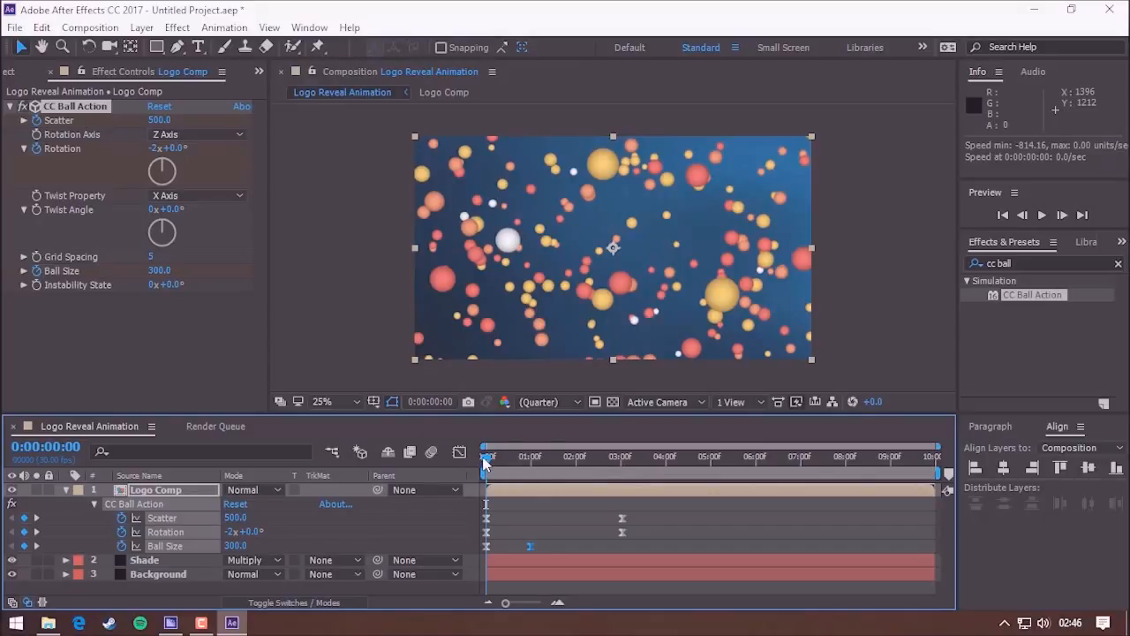
key(space)
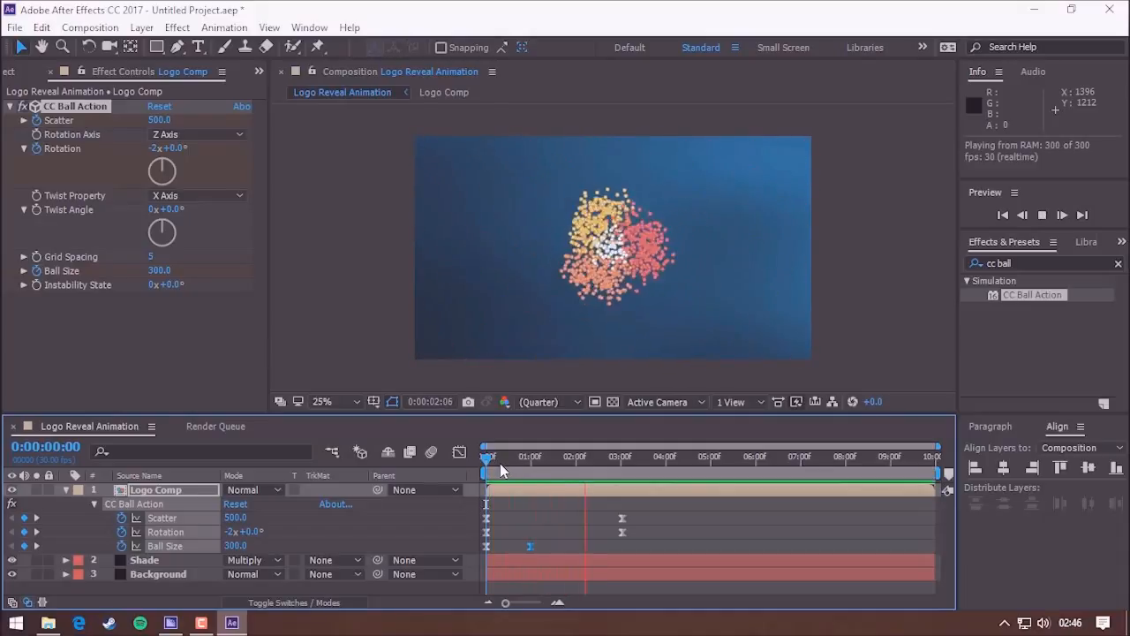
drag(654, 461, 465, 467)
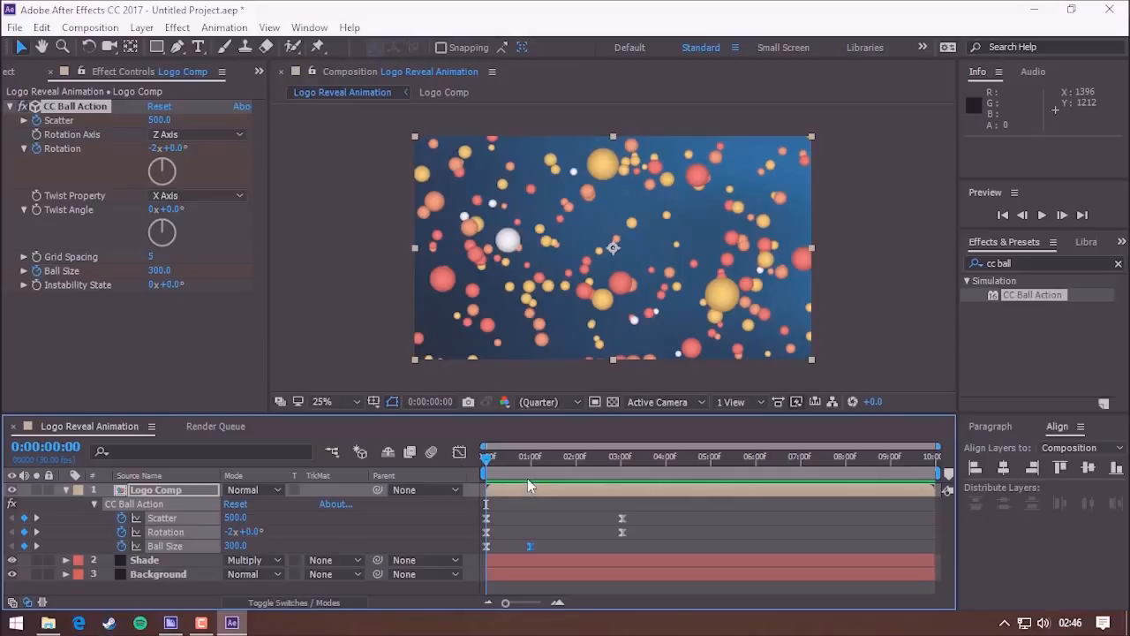
- Find the Stylize Glow effect and apply it to the Logo Comp layer
click(1030, 266)
text(glow)
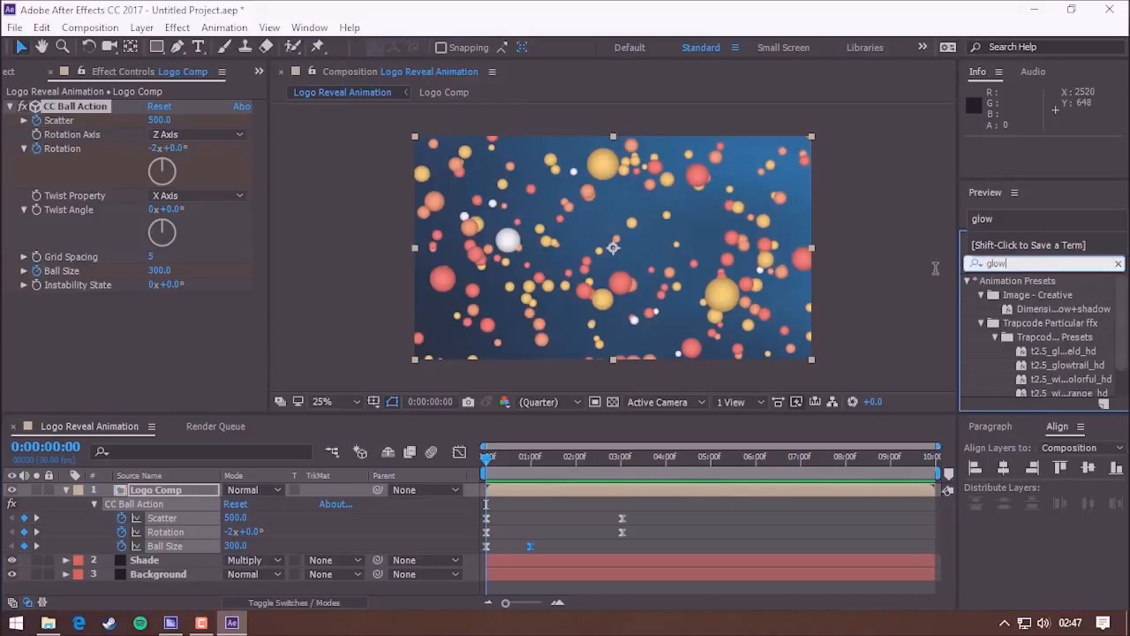
drag(1119, 308, 1119, 330)
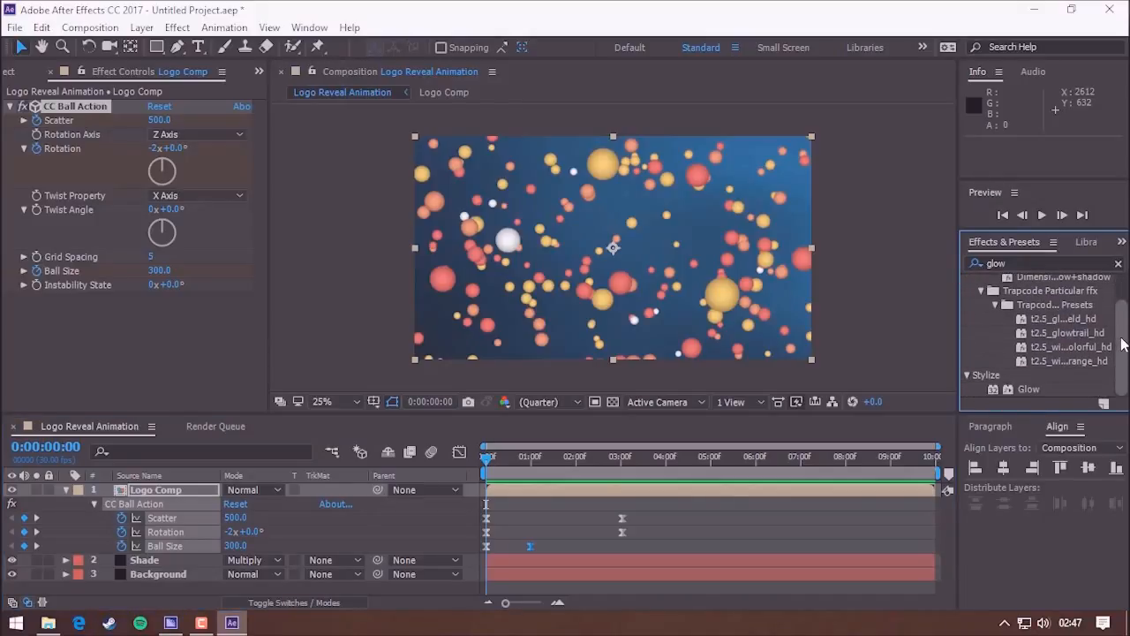
double_click(1028, 389)
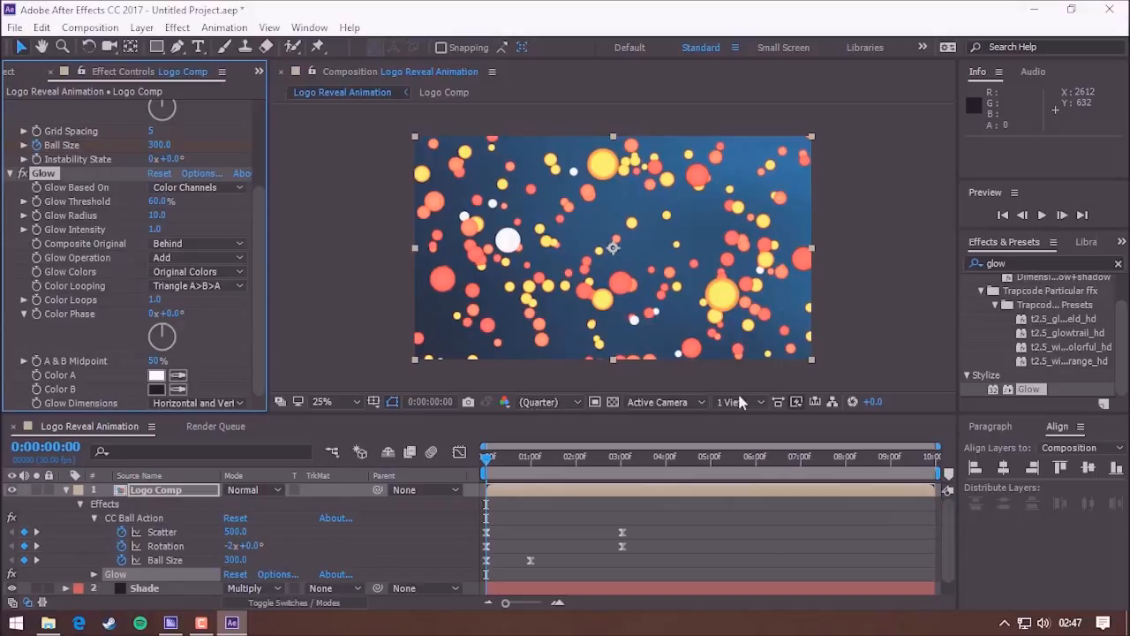
- Add the Curves and CC Force Motion Blur effects to the Logo Comp layer
click(1023, 263)
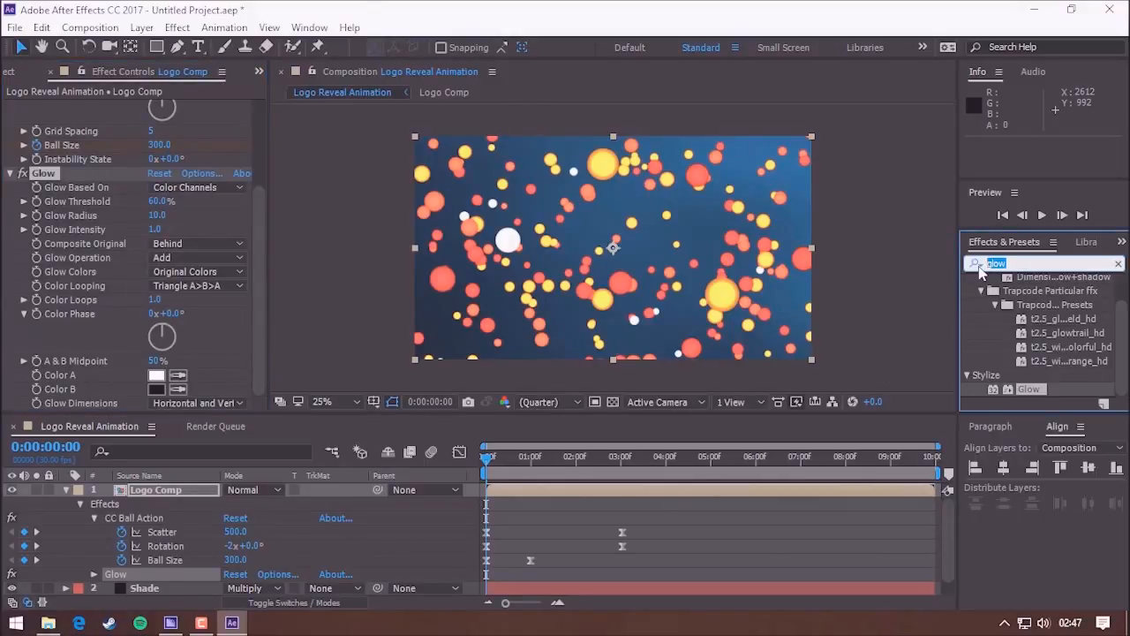
text(curve)
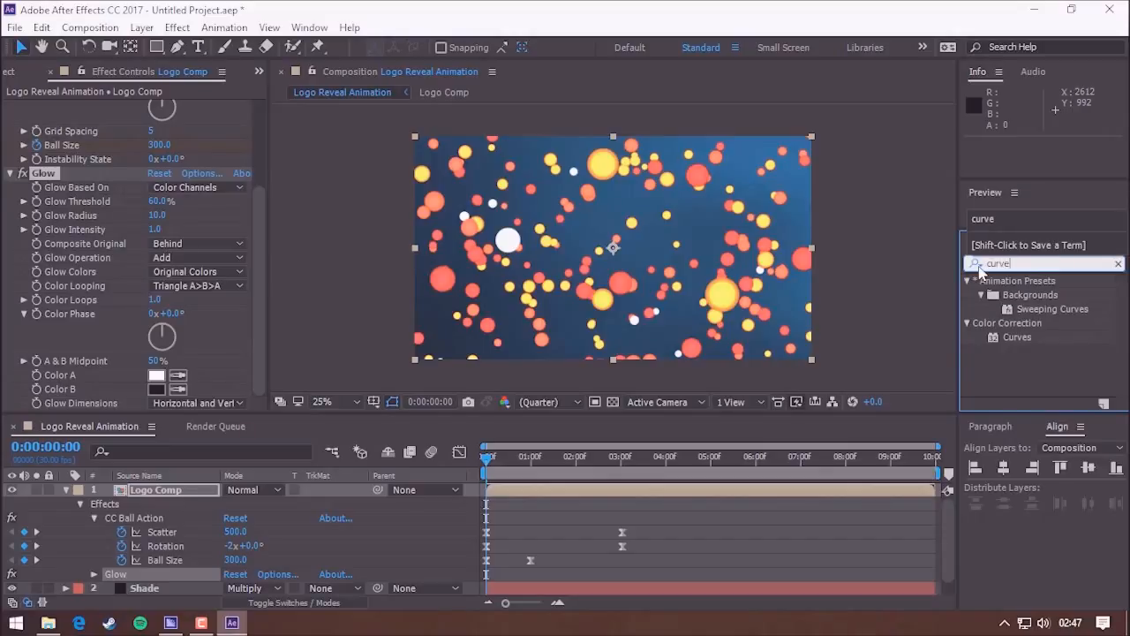
double_click(1011, 337)
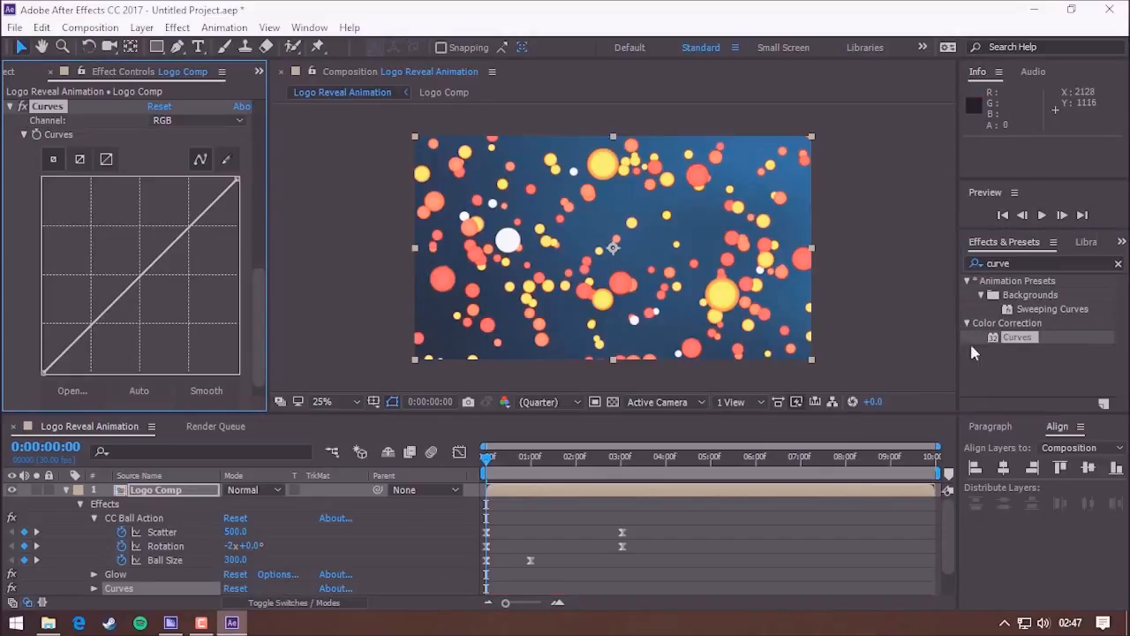
click(1028, 262)
text(cc for)
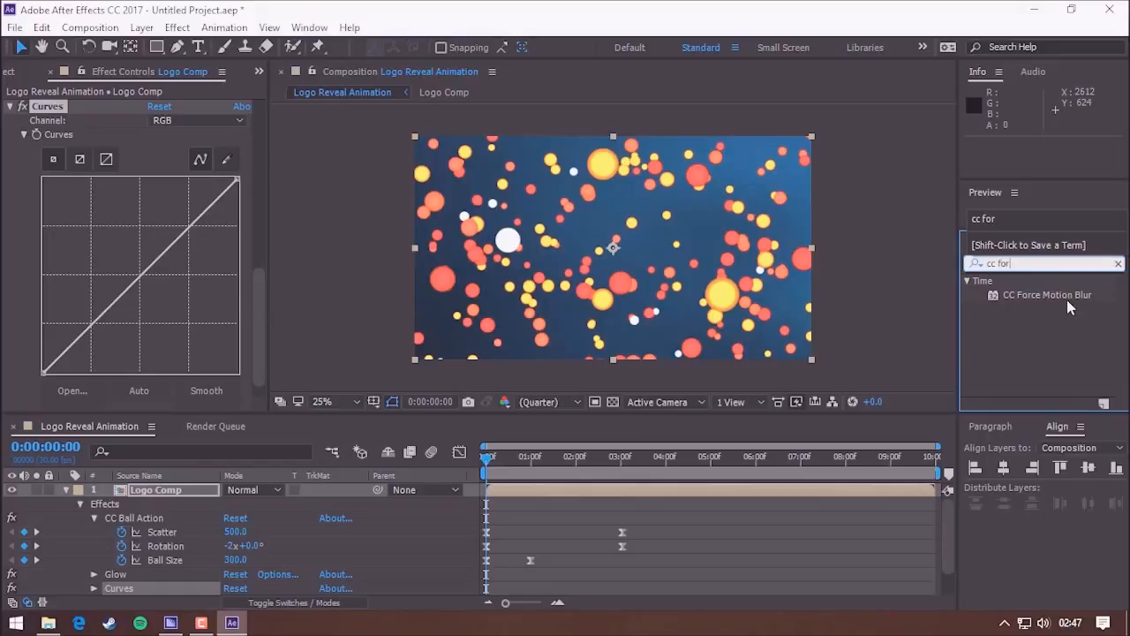
double_click(1049, 295)
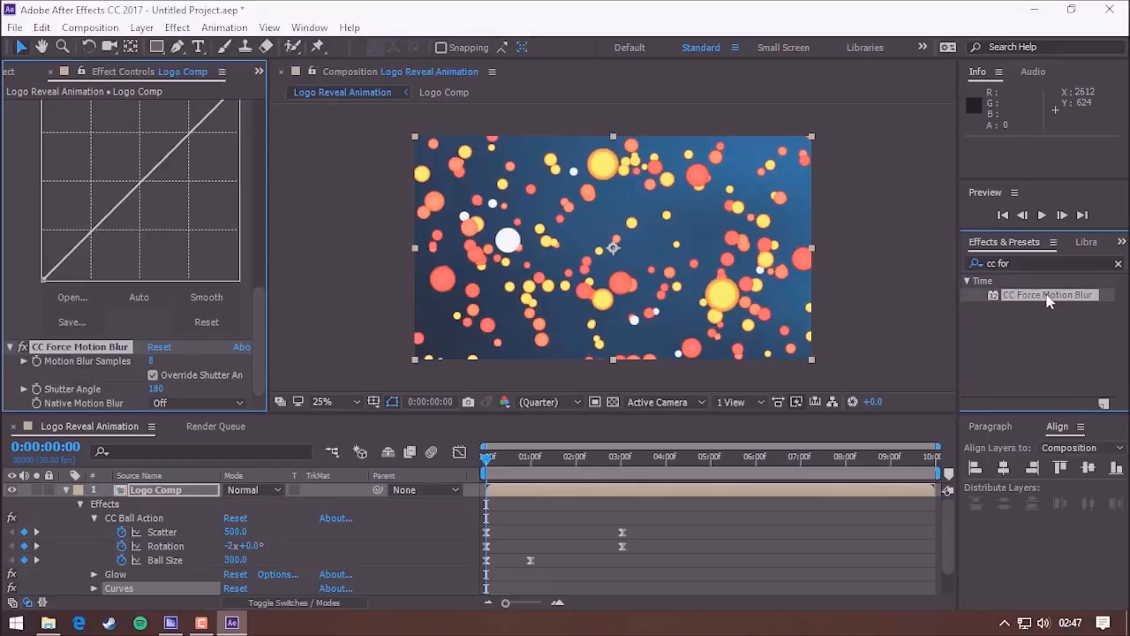
- Collapse the CC Ball Action settings and set the Glow Threshold to 75%
drag(256, 345, 258, 210)
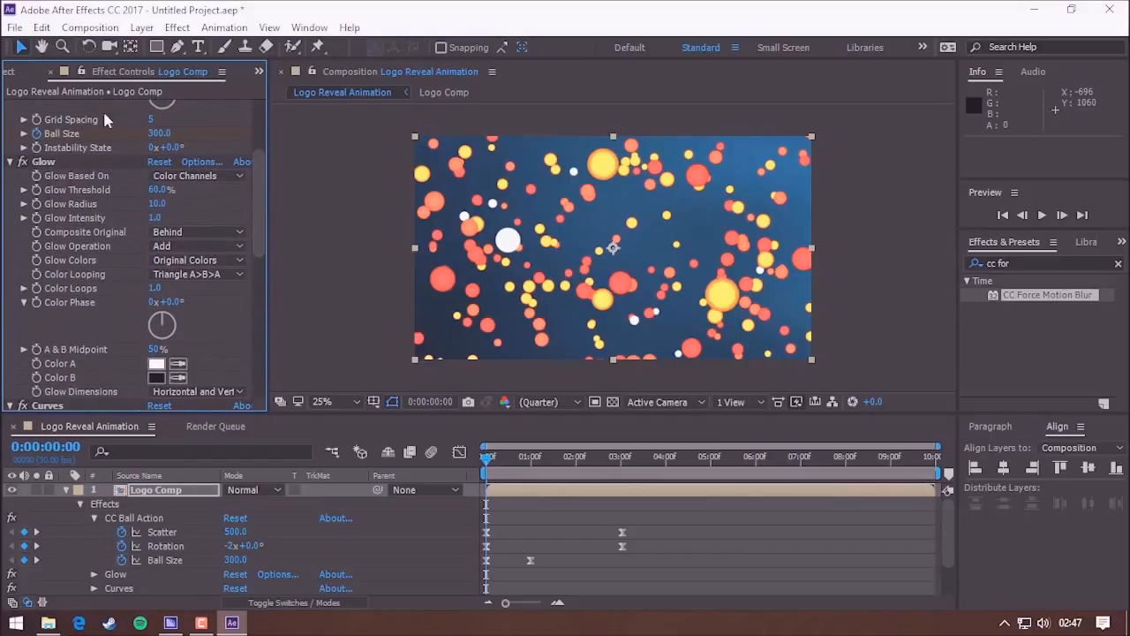
scroll(44, 166, up, 4)
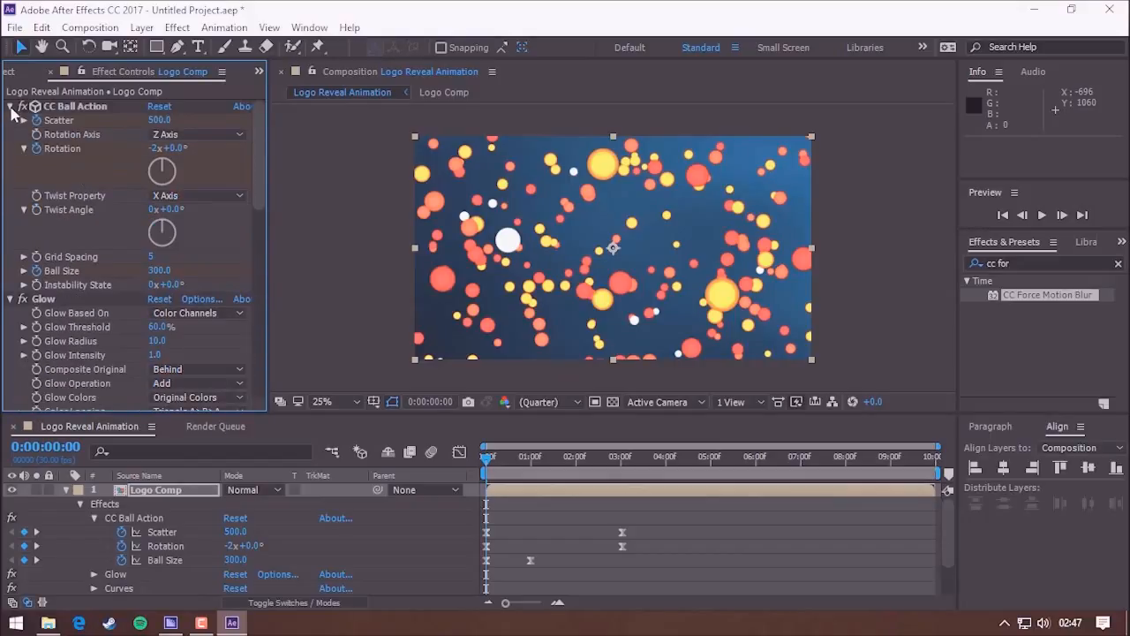
click(13, 108)
scroll(99, 205, down, 2)
scroll(104, 206, up, 2)
click(161, 149)
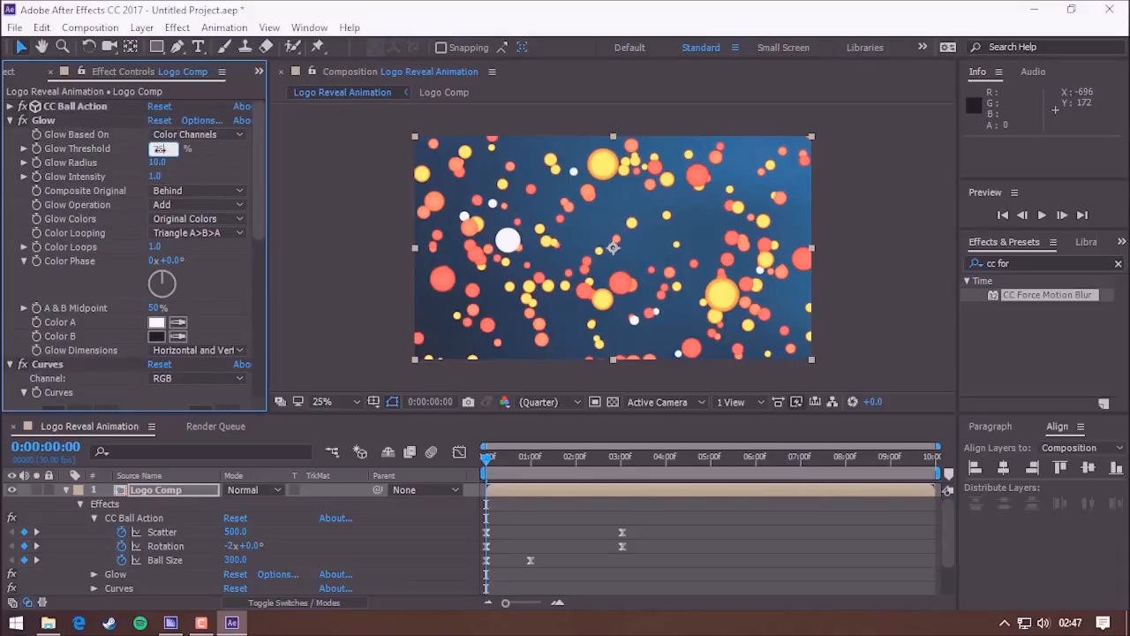
text(75)
key(Return)
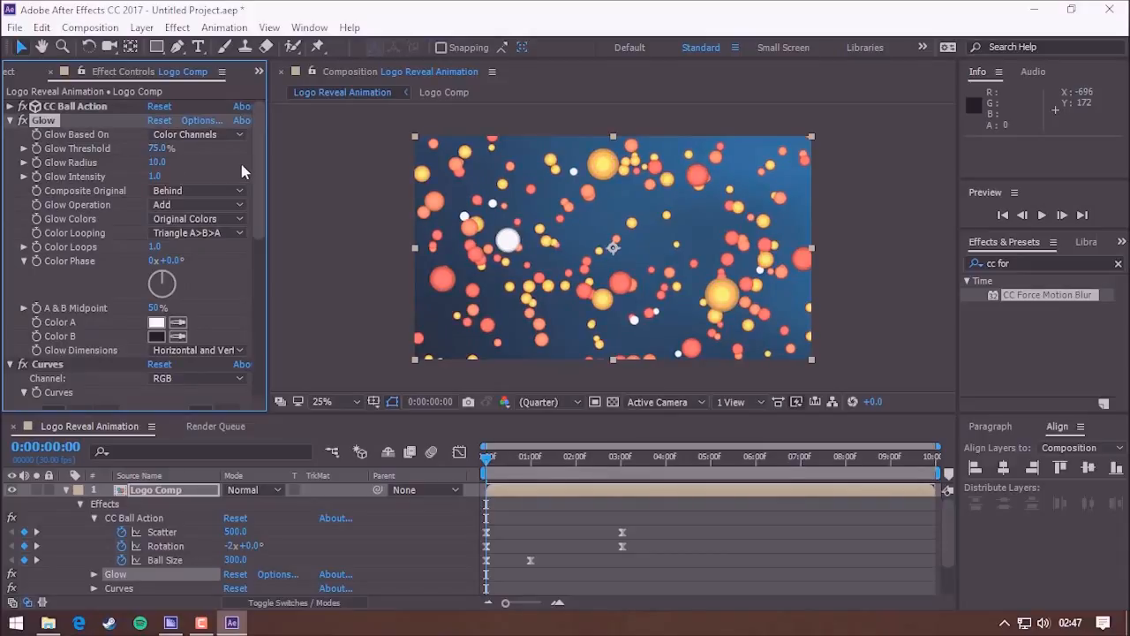
- Raise the middle of the RGB curve slightly and set CC Force Motion Blur's Shutter Angle to 250
drag(258, 159, 256, 278)
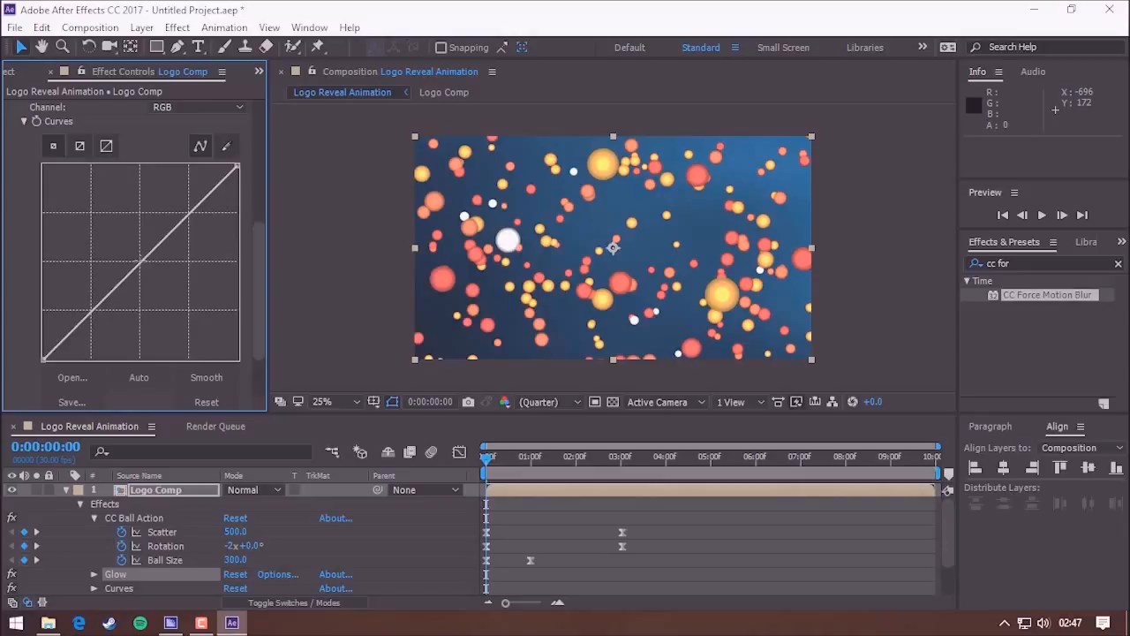
drag(141, 262, 129, 257)
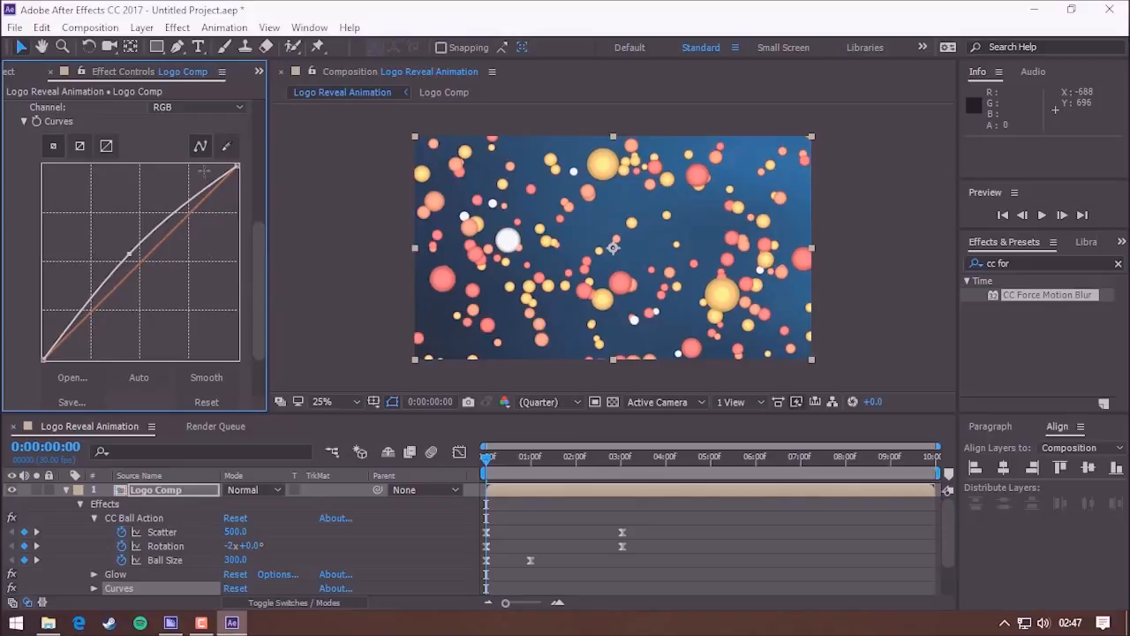
drag(259, 250, 260, 316)
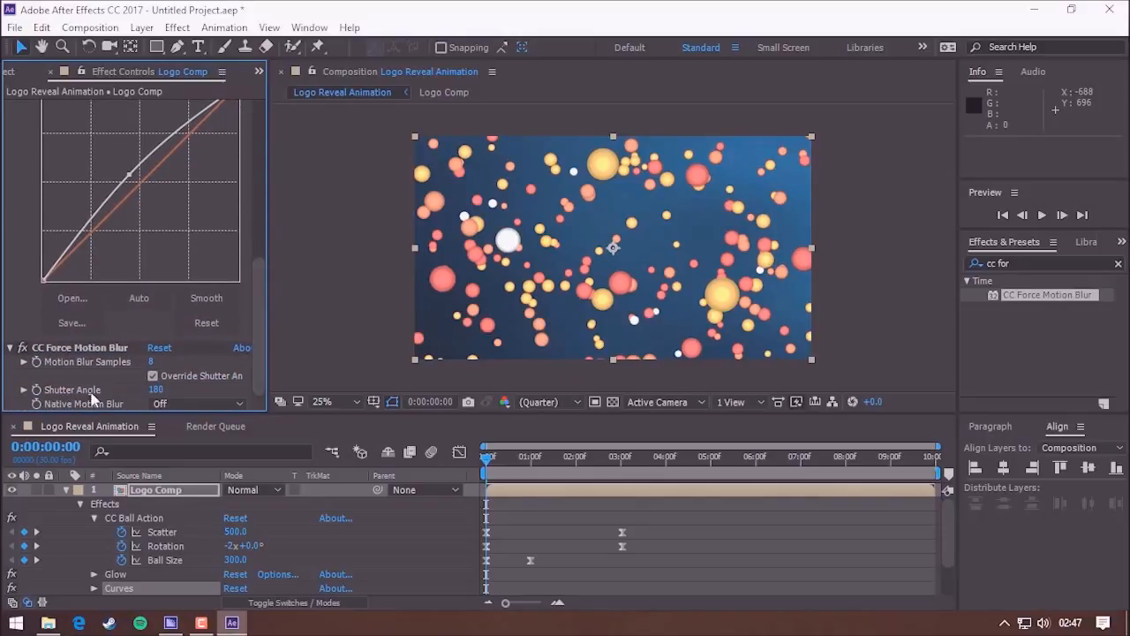
click(156, 389)
text(250)
key(Return)
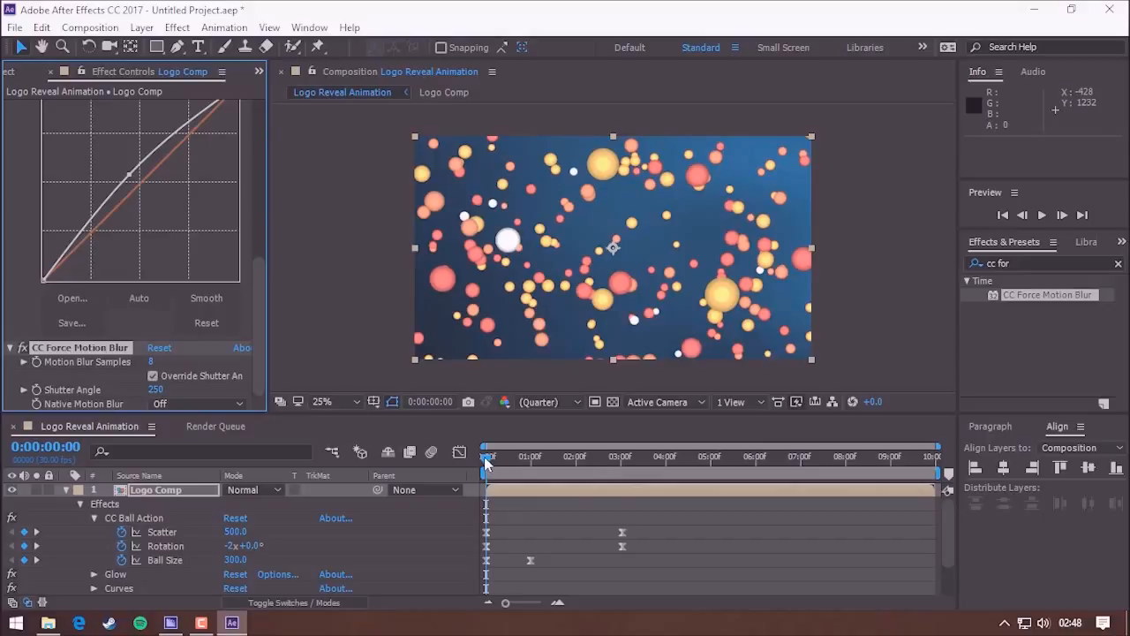
- Turn CC Force Motion Blur off to scrub through the animation without it, and re-enable the effect
mouse_move(485, 461)
mouse_down()
mouse_move(621, 460)
mouse_move(484, 459)
mouse_up()
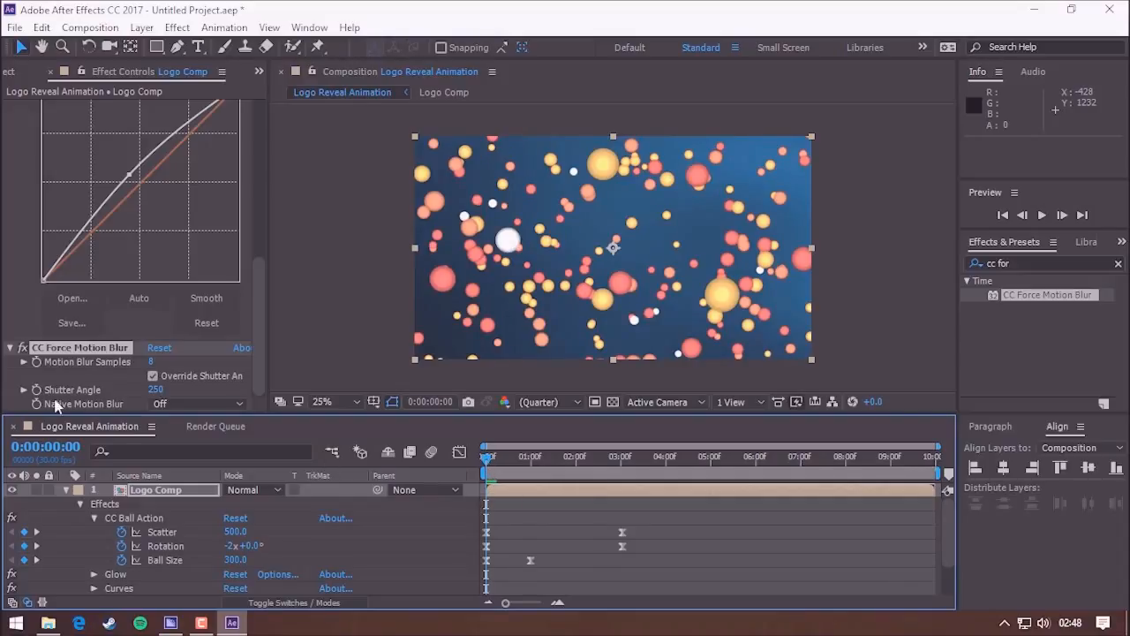
click(22, 351)
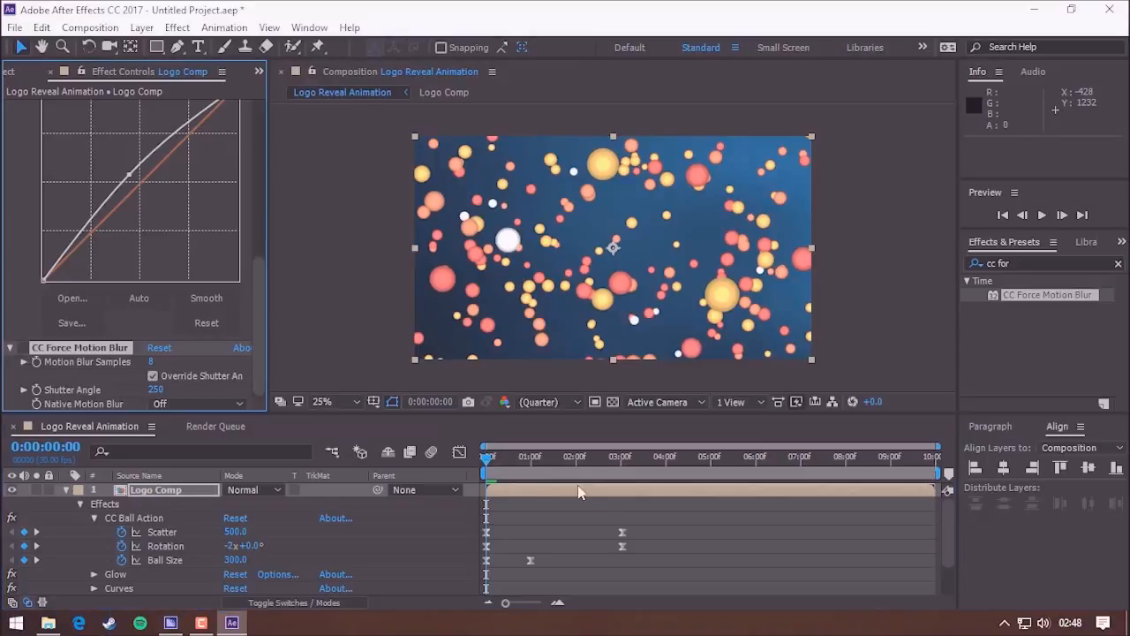
mouse_move(487, 461)
mouse_down()
mouse_move(621, 469)
mouse_move(486, 463)
mouse_up()
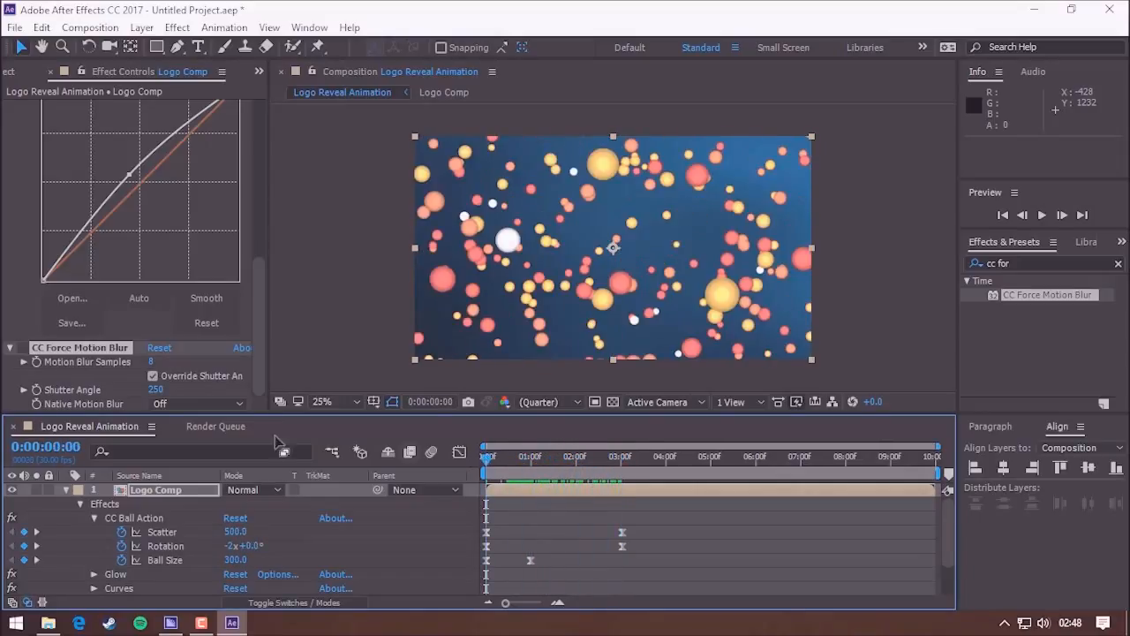
click(24, 351)
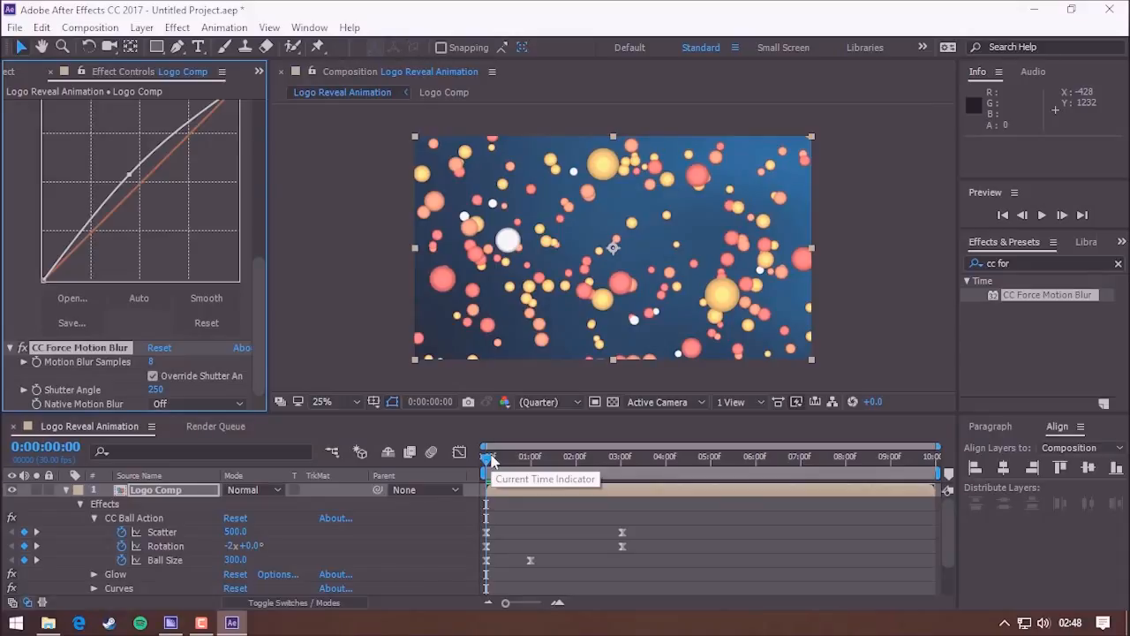
- Collapse the Glow, Curves and CC Force Motion Blur settings of the Logo Comp layer
scroll(29, 170, up, 10)
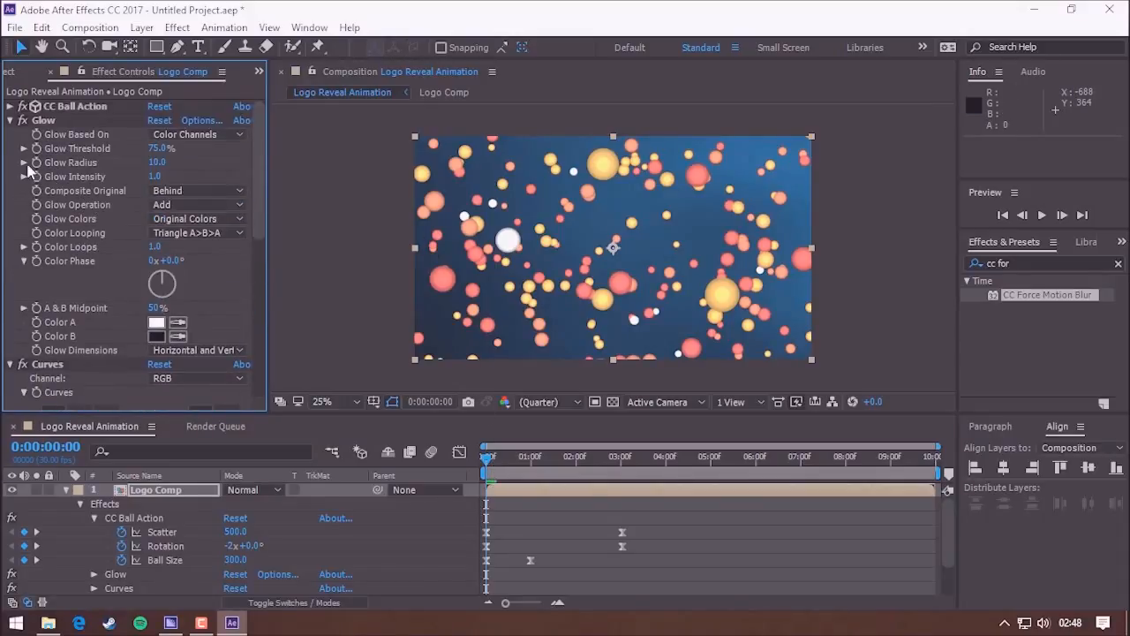
click(10, 121)
click(11, 134)
click(11, 149)
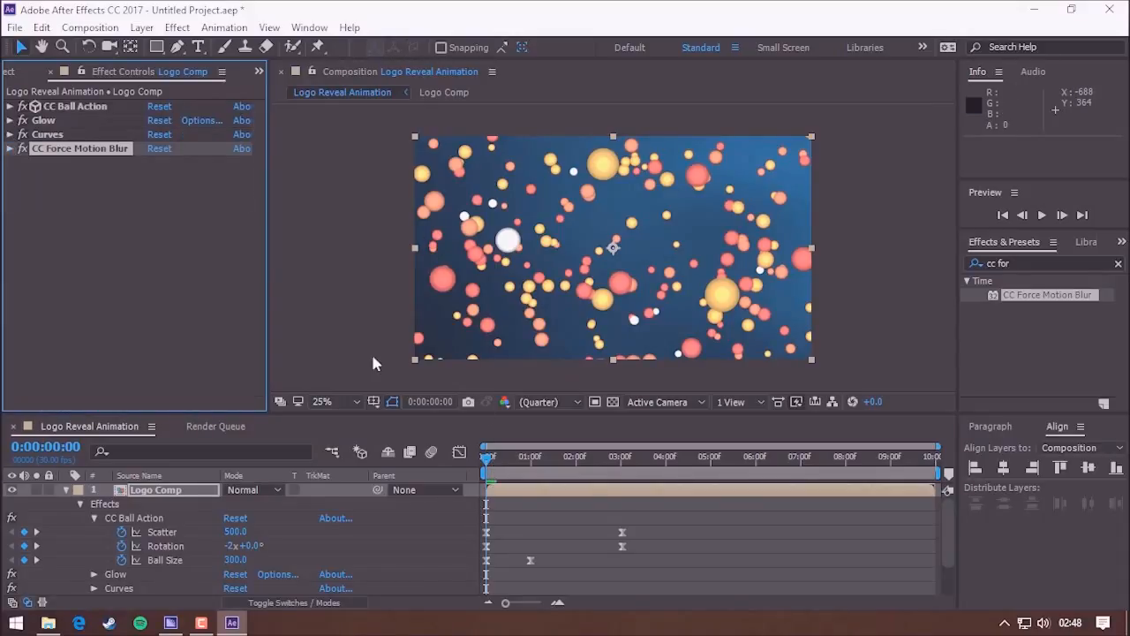
- Collapse the Logo Comp layer in the timeline and duplicate it
click(66, 490)
click(179, 492)
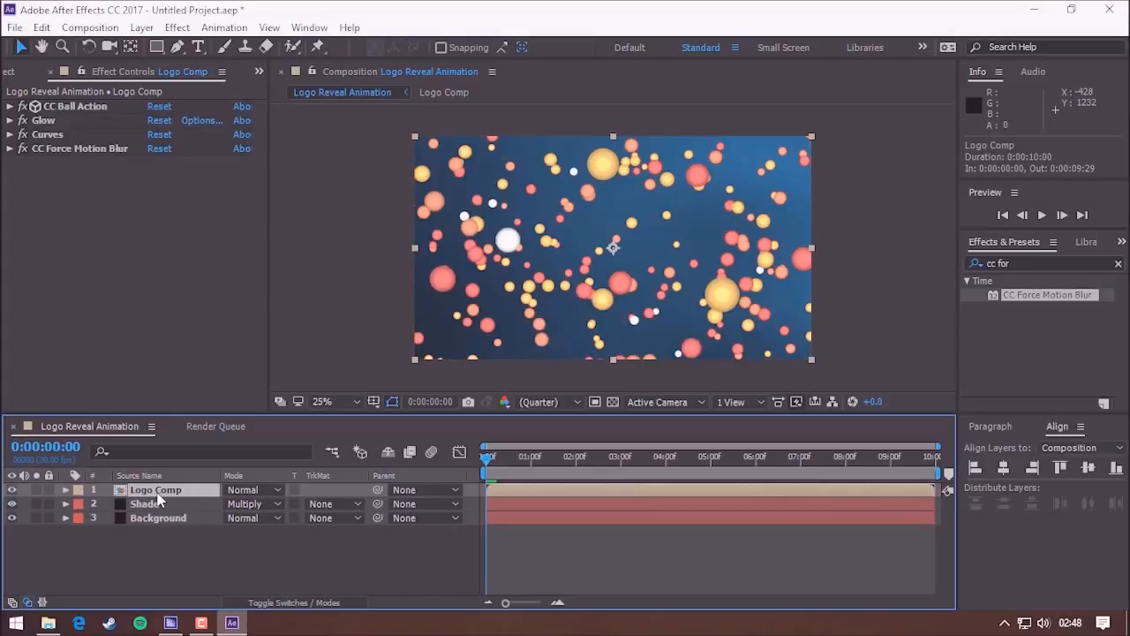
key(ctrl+d)
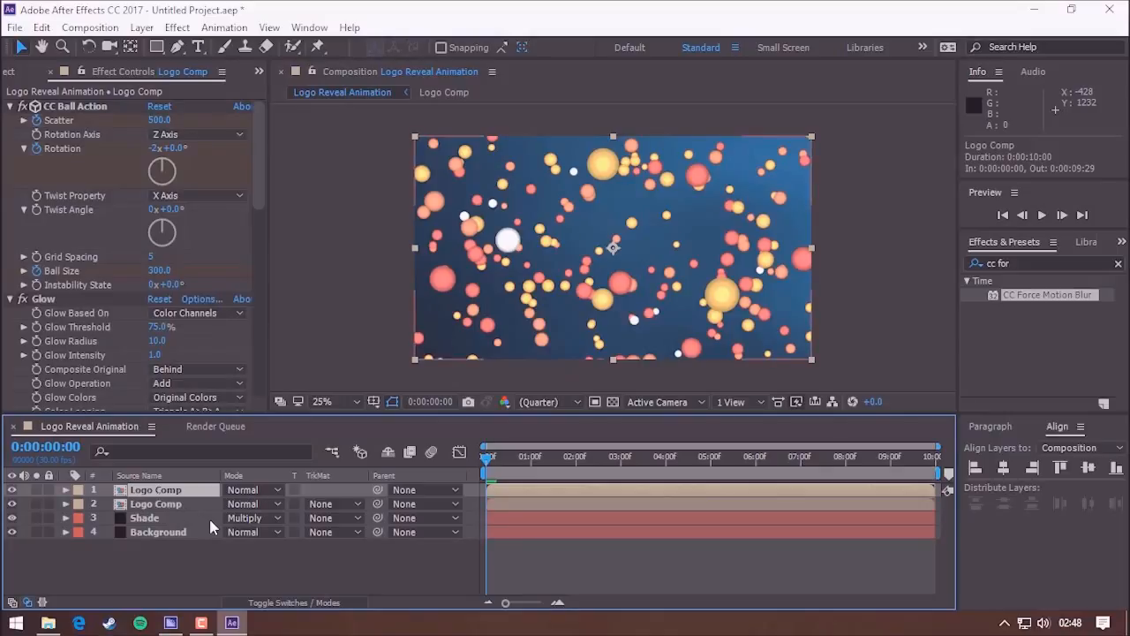
- Rename the duplicated Logo Comp layer as Logo Reveal
right_click(166, 491)
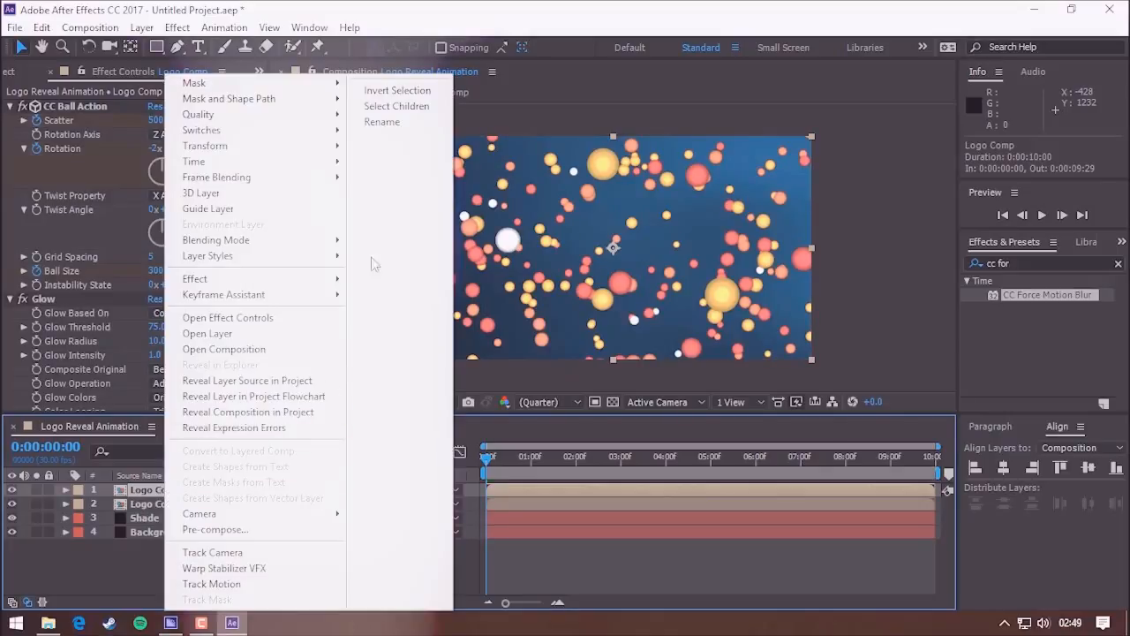
click(382, 123)
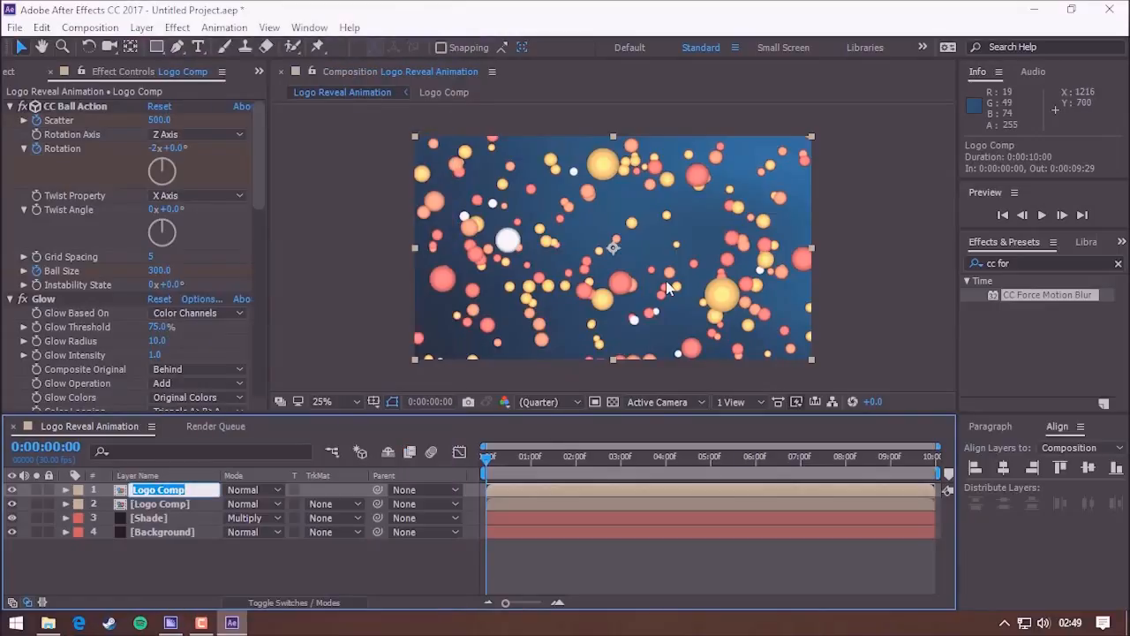
text(Log)
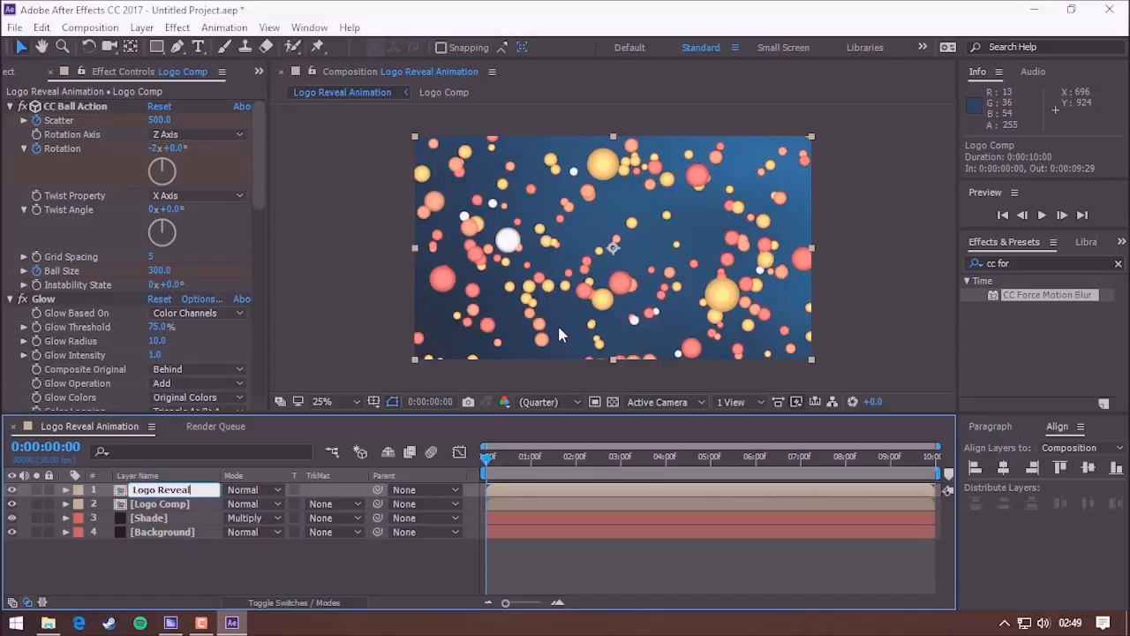
text(o Reveal)
key(Return)
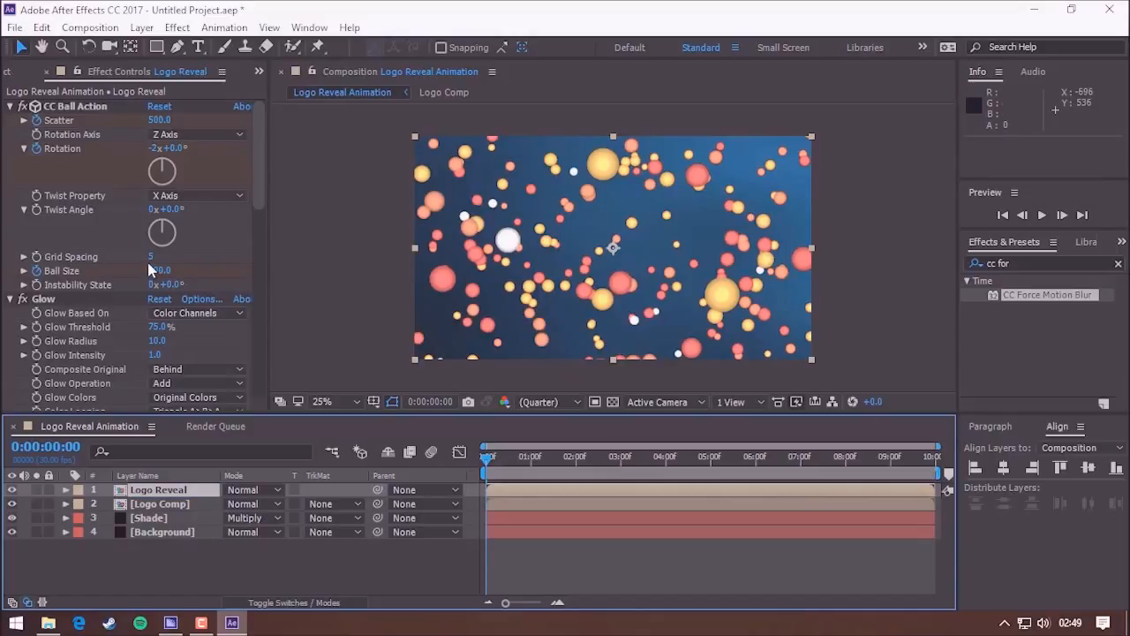
- Collapse the CC Ball Action, Glow, Curves and CC Force Motion Blur settings of the Logo Reveal layer
scroll(93, 238, down, 10)
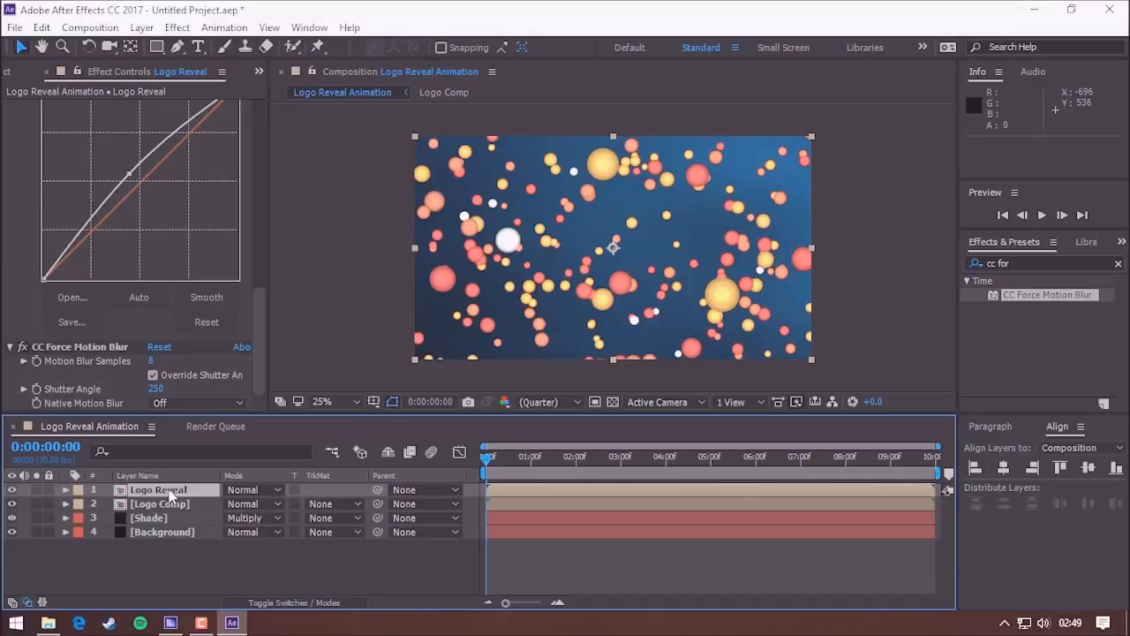
scroll(25, 161, up, 10)
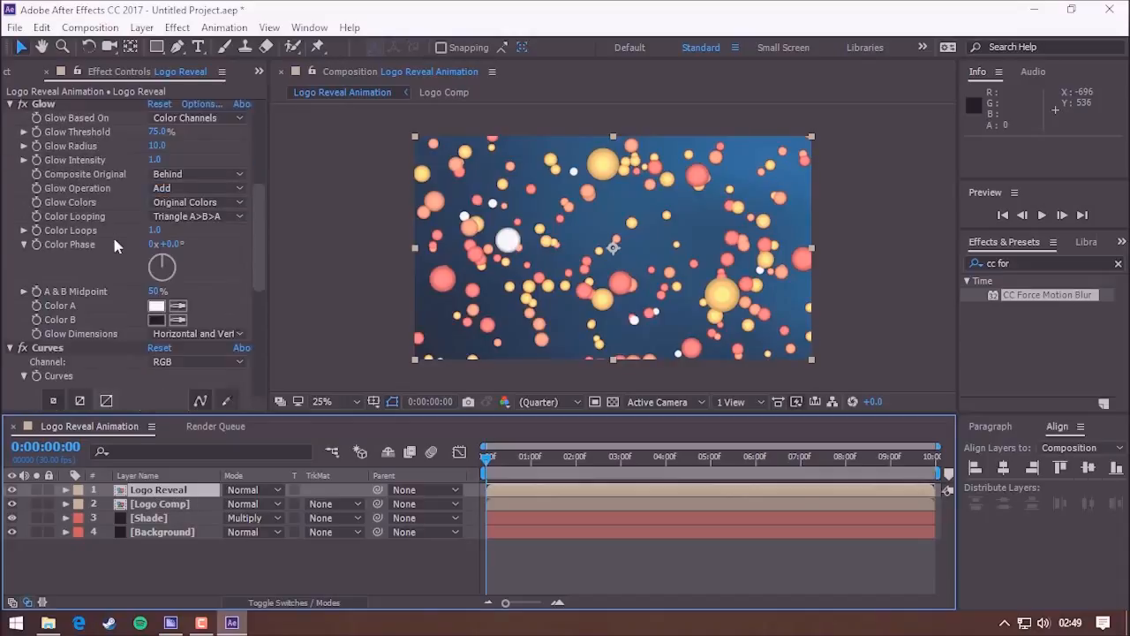
click(10, 106)
click(9, 120)
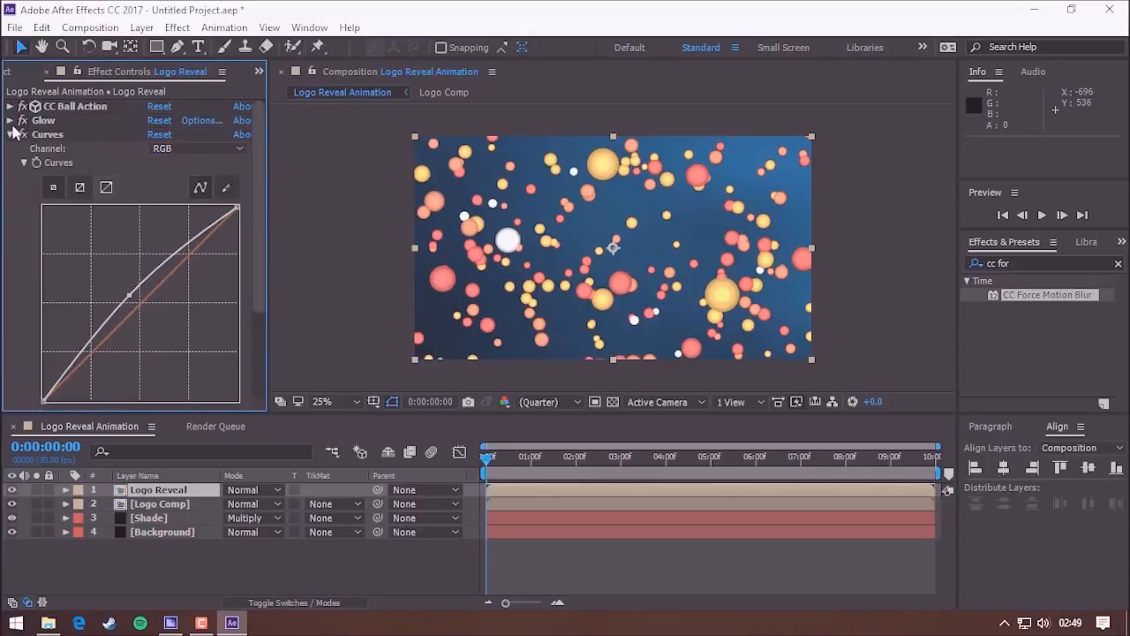
click(9, 135)
click(9, 149)
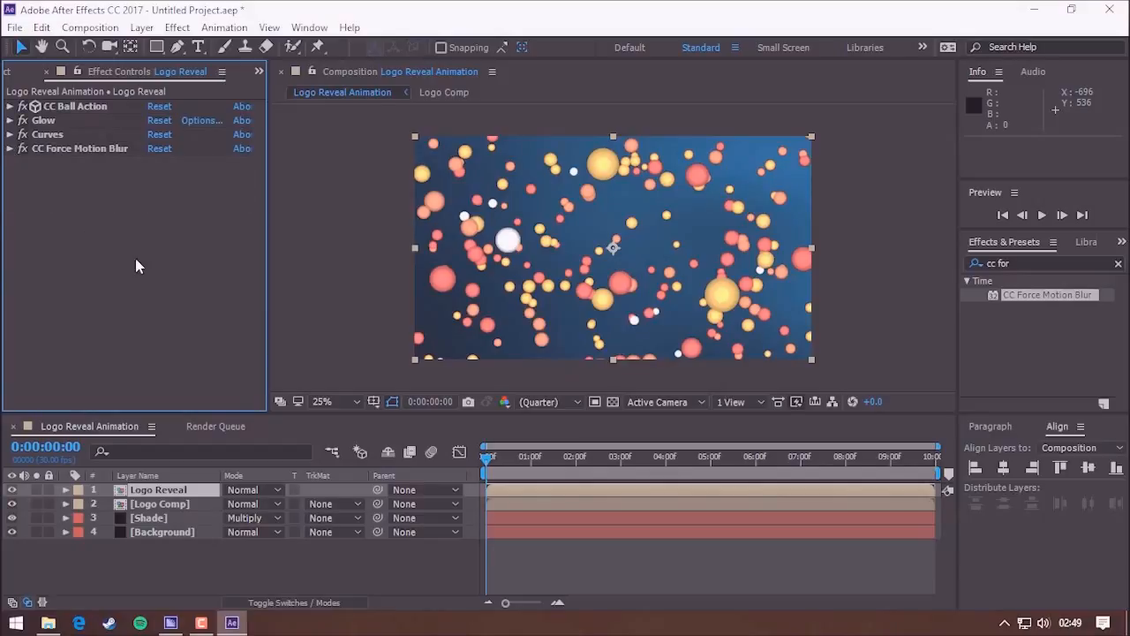
- Delete all four effects from the Logo Reveal layer
click(62, 120)
shift+click(64, 106)
key(Delete)
click(63, 107)
key(Delete)
click(69, 108)
key(Delete)
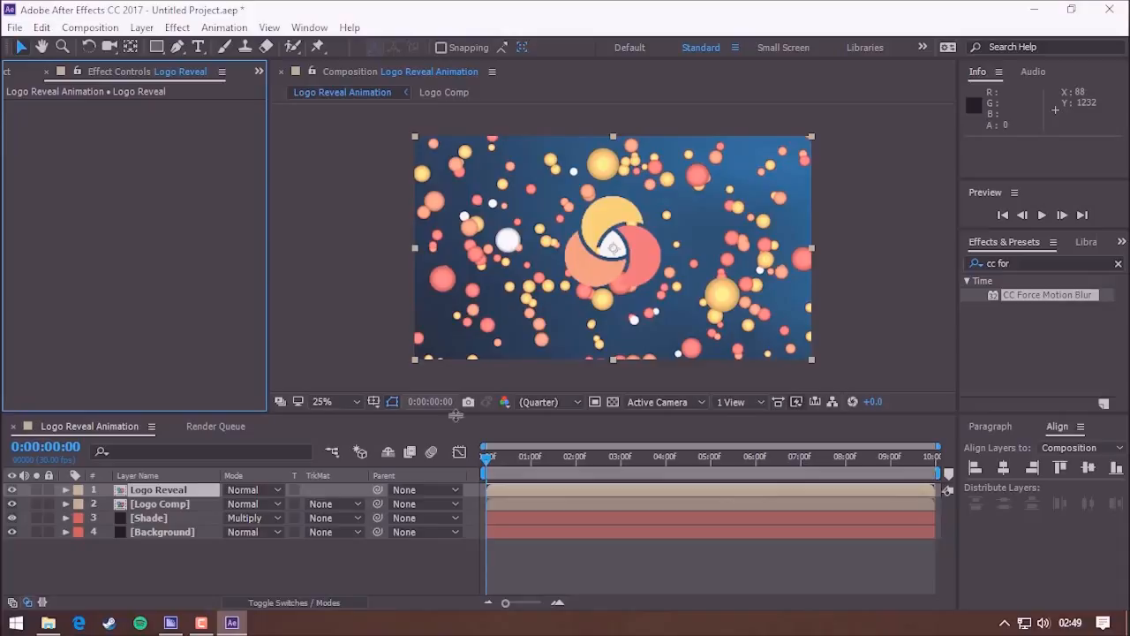
- Split the Logo Reveal layer at 0:00:03:00 and delete the part before the split
drag(488, 457, 624, 478)
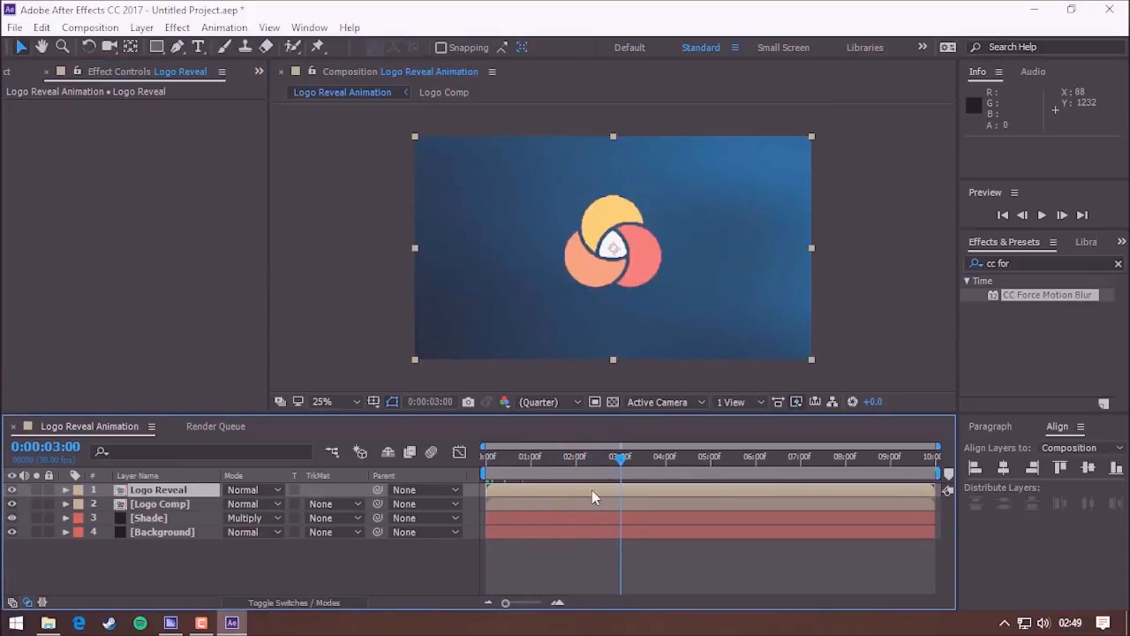
click(591, 494)
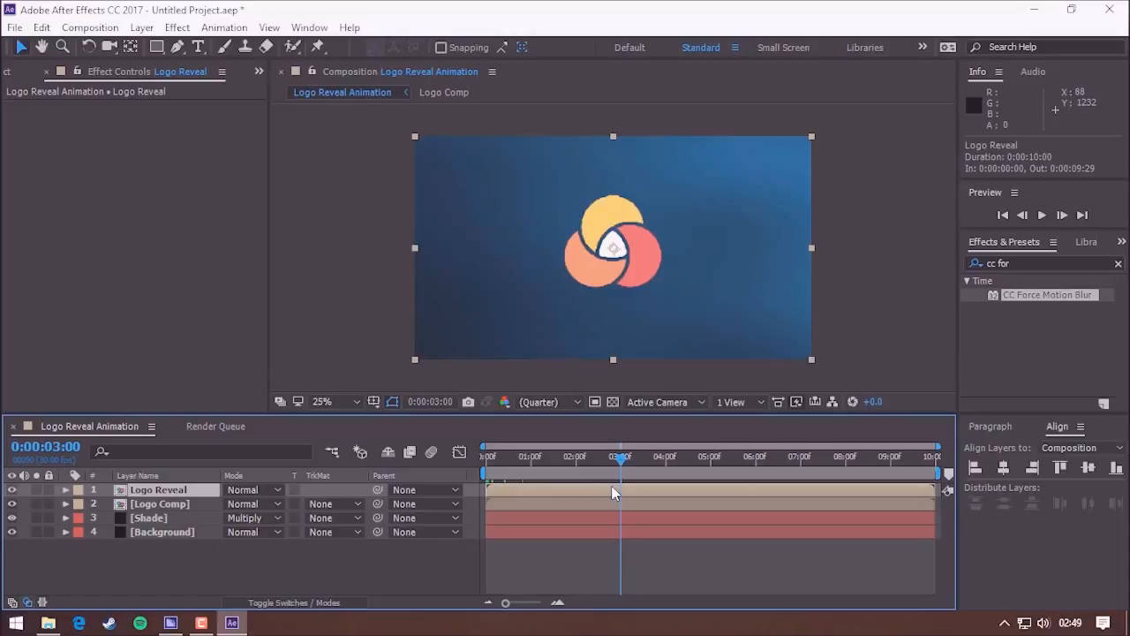
key(ctrl+shift+d)
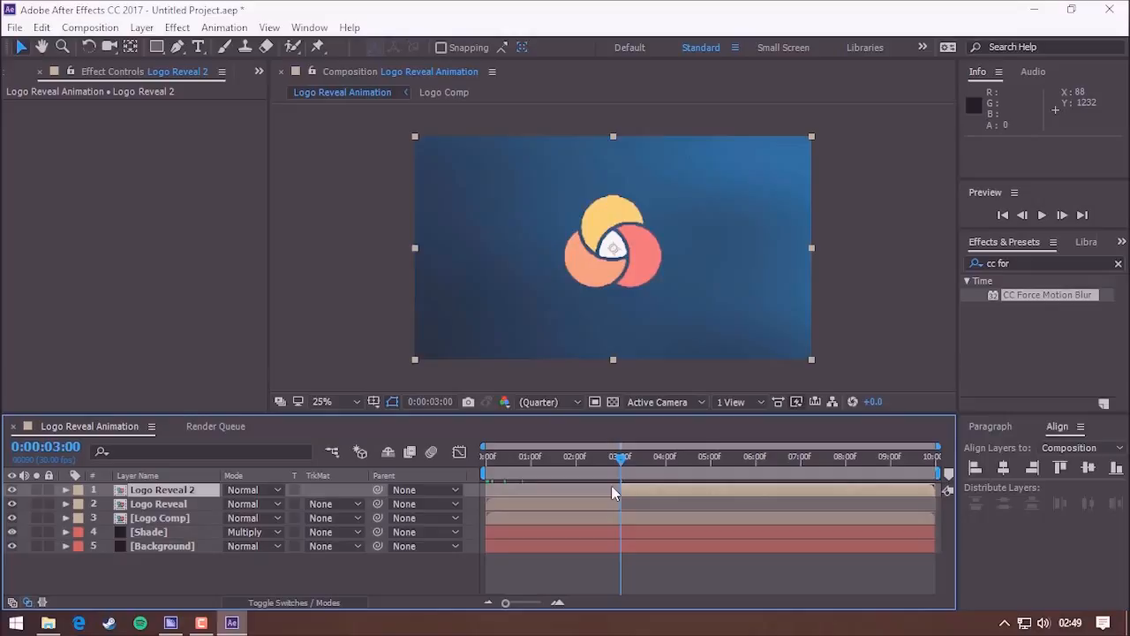
mouse_move(620, 459)
mouse_down()
mouse_move(594, 461)
mouse_move(630, 465)
mouse_move(548, 461)
mouse_move(622, 474)
mouse_up()
click(511, 505)
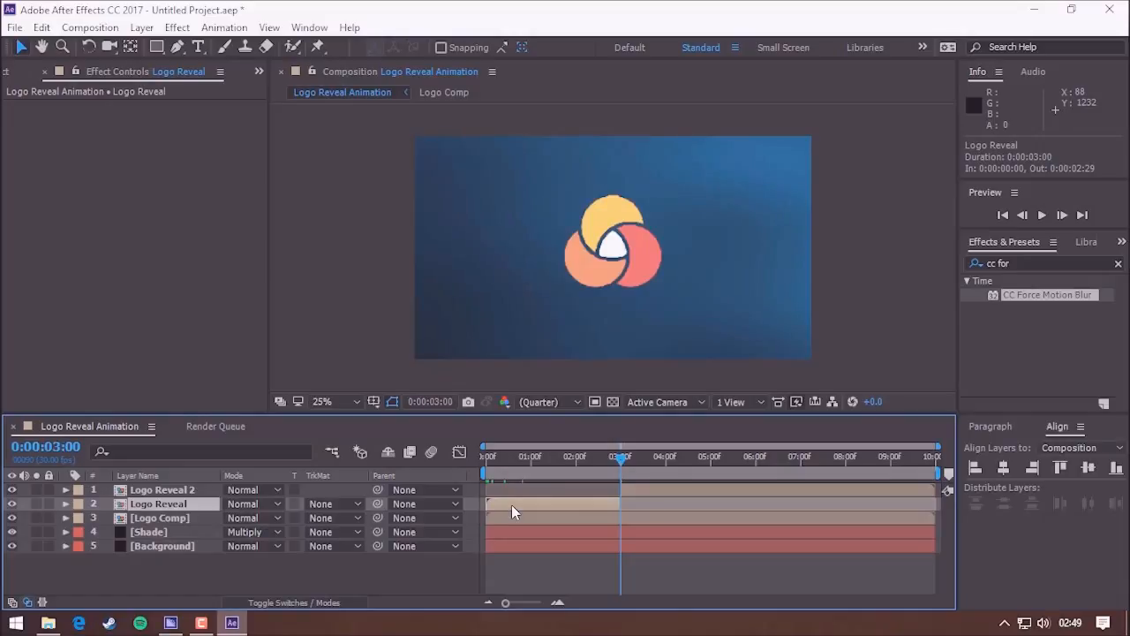
key(Delete)
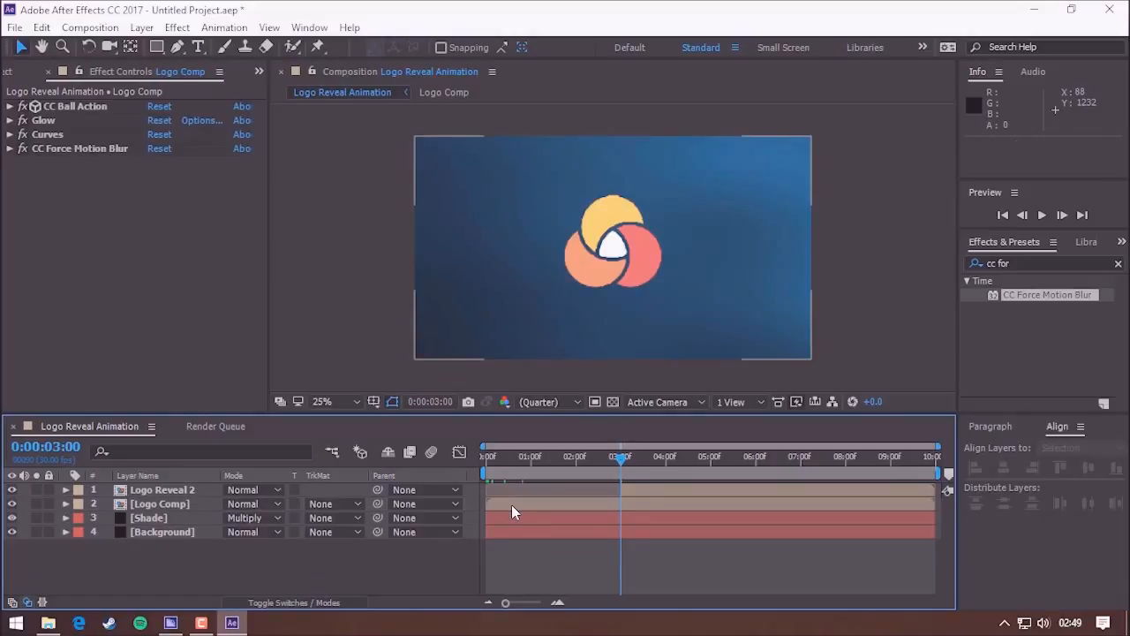
- Split the Logo Comp layer at 0:00:03:00 and delete the part after the split
click(164, 505)
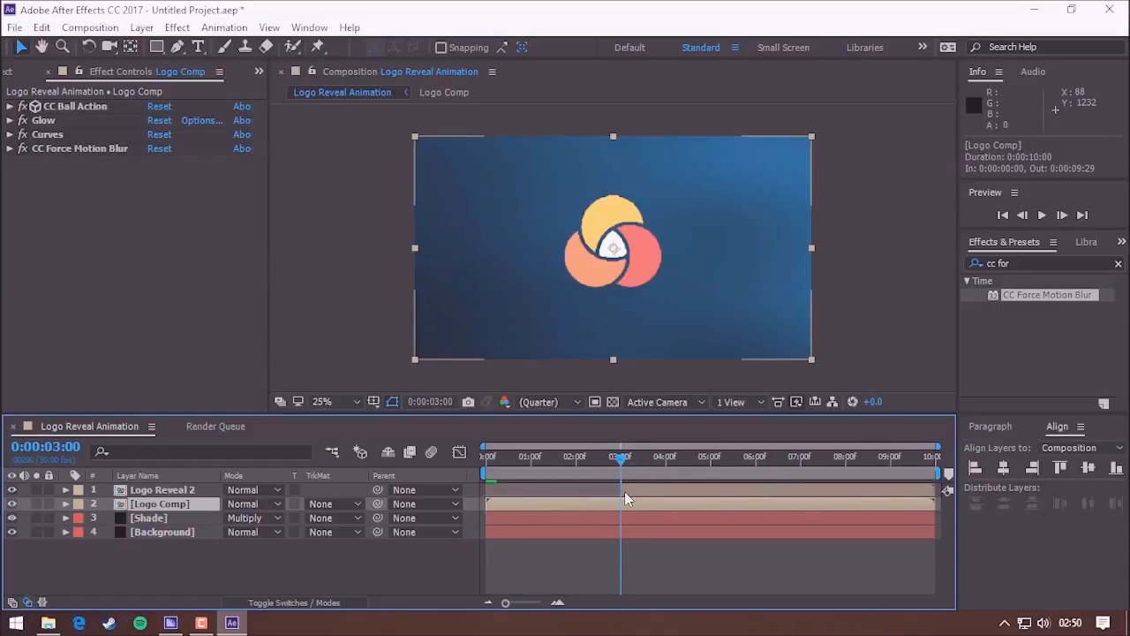
key(ctrl+shift+d)
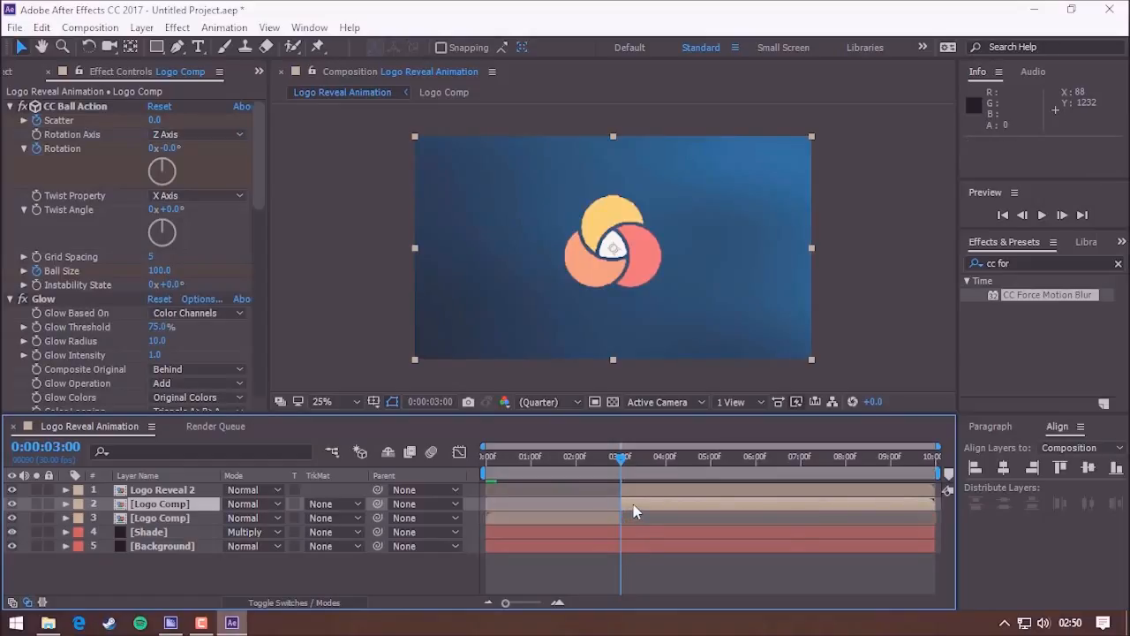
key(Delete)
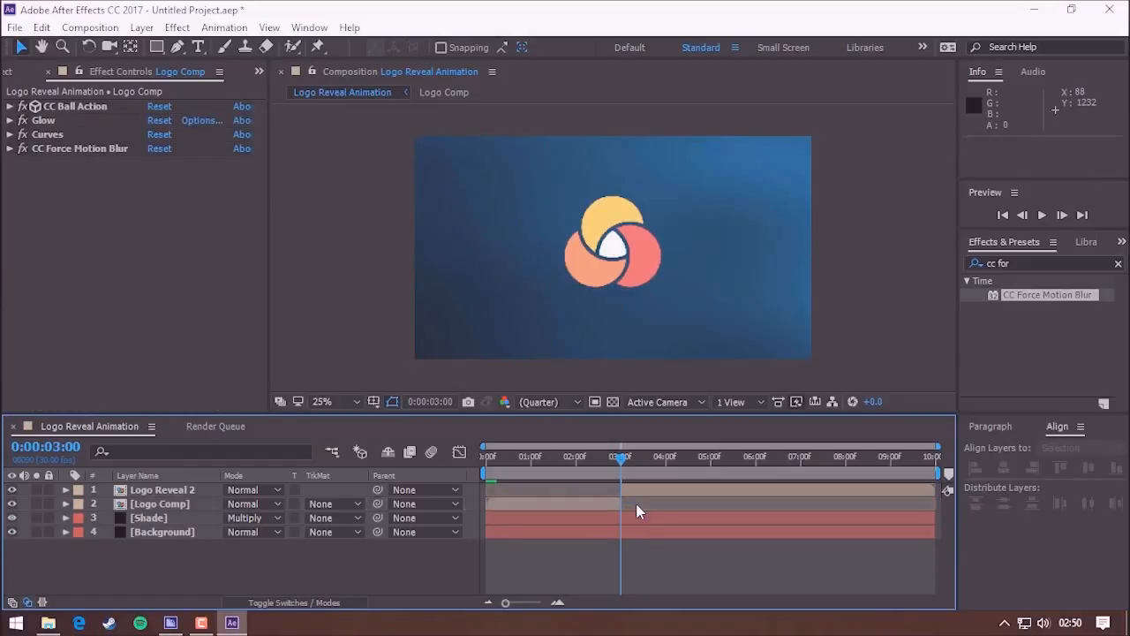
- Preview the animation from the start and scrub to 0:00:02:24 to check the switch to the clean logo
click(612, 459)
drag(613, 465, 457, 465)
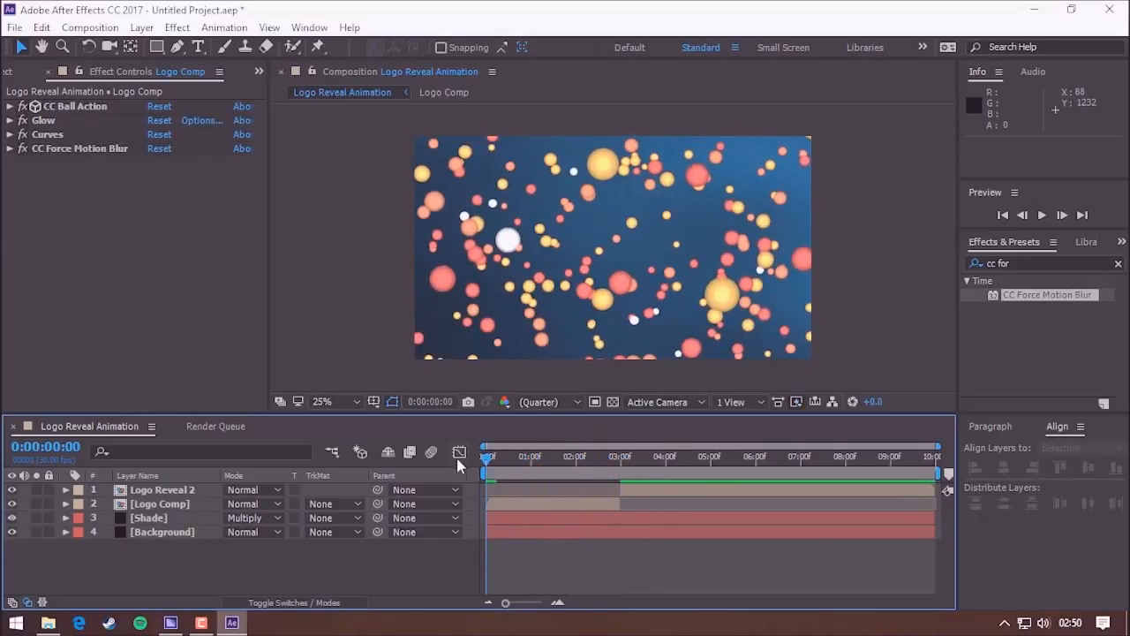
key(space)
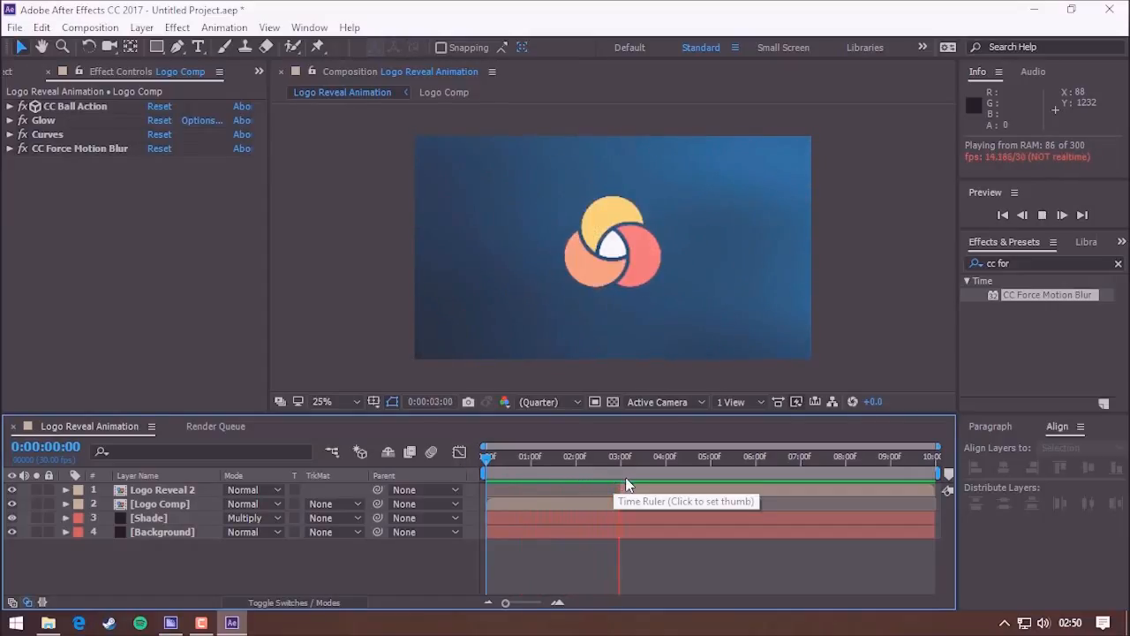
click(662, 457)
drag(663, 457, 483, 479)
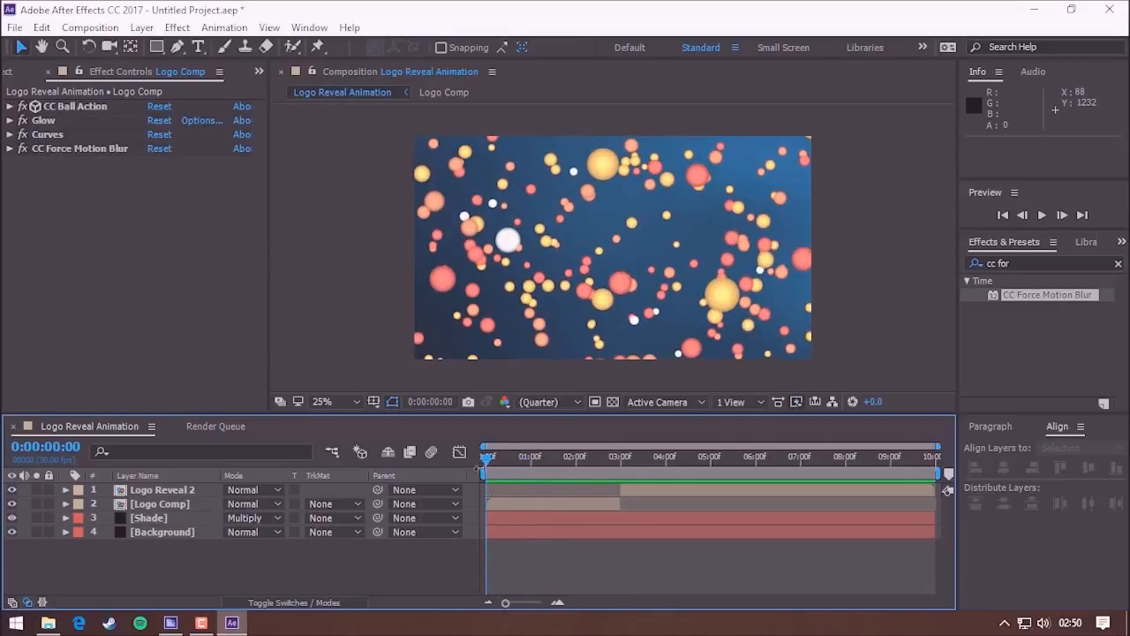
drag(487, 462, 610, 466)
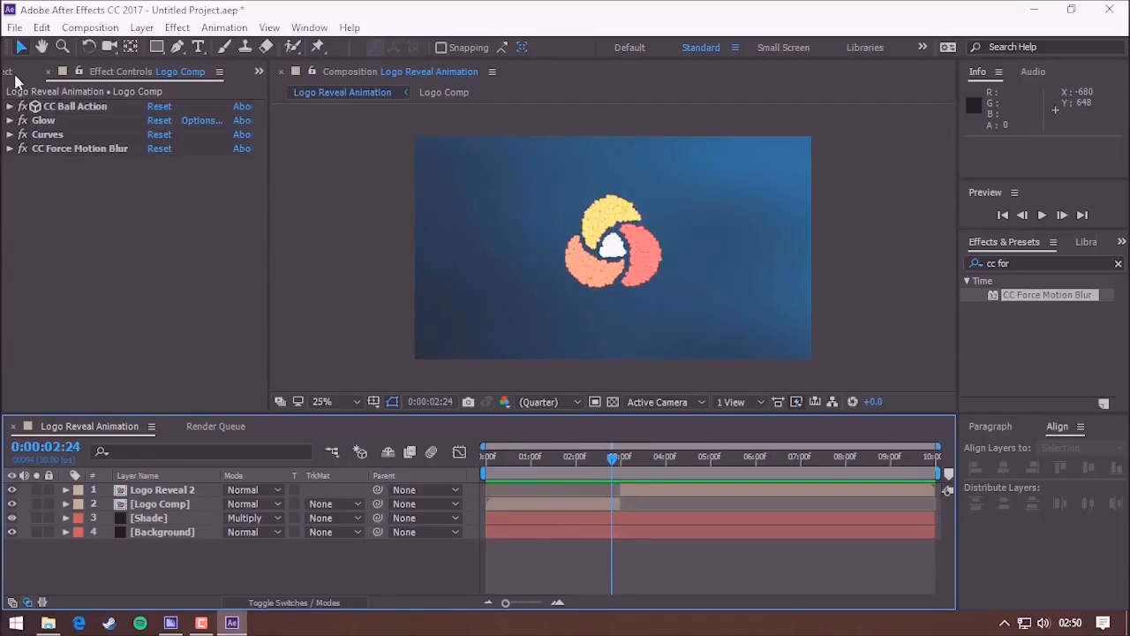
- Import the Flare video from the Bahan Tutorial folder as footage
click(16, 27)
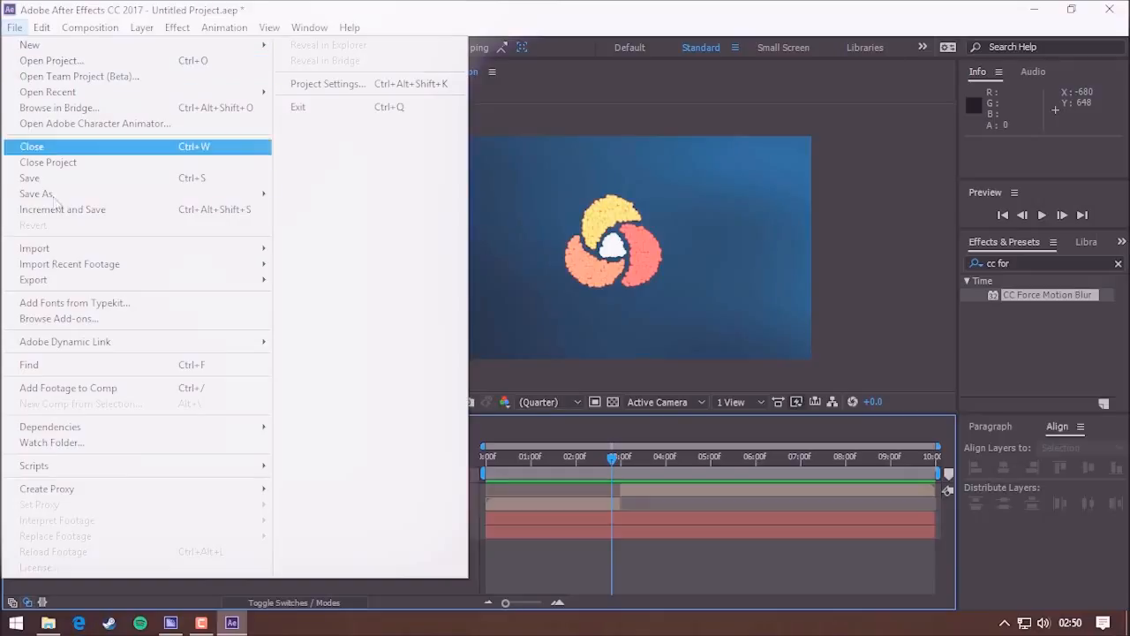
mouse_move(64, 254)
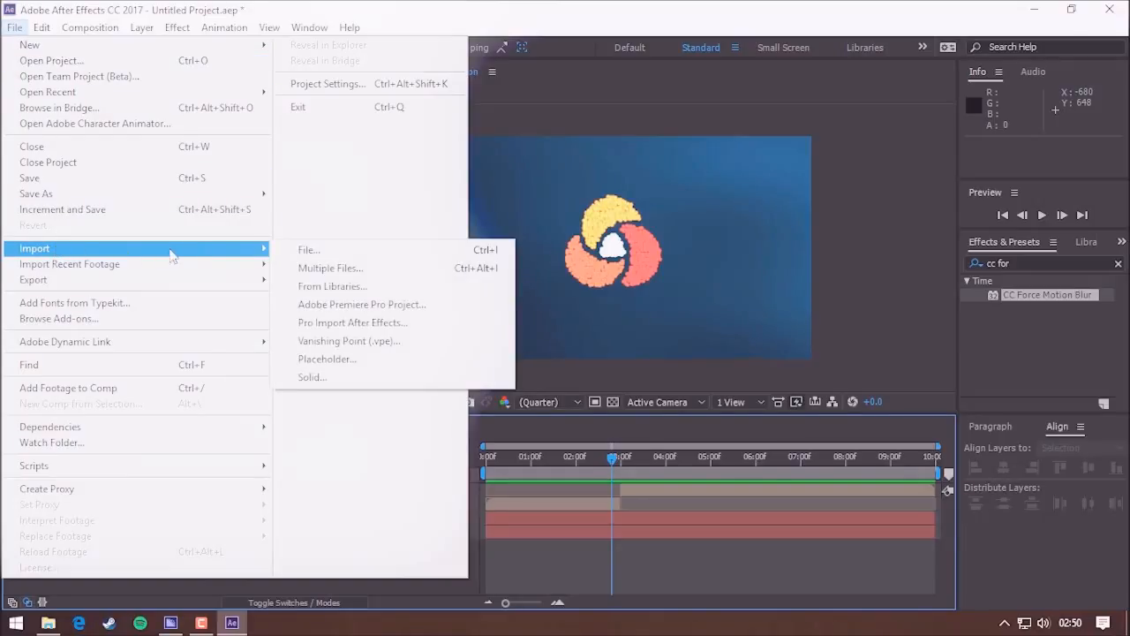
click(309, 250)
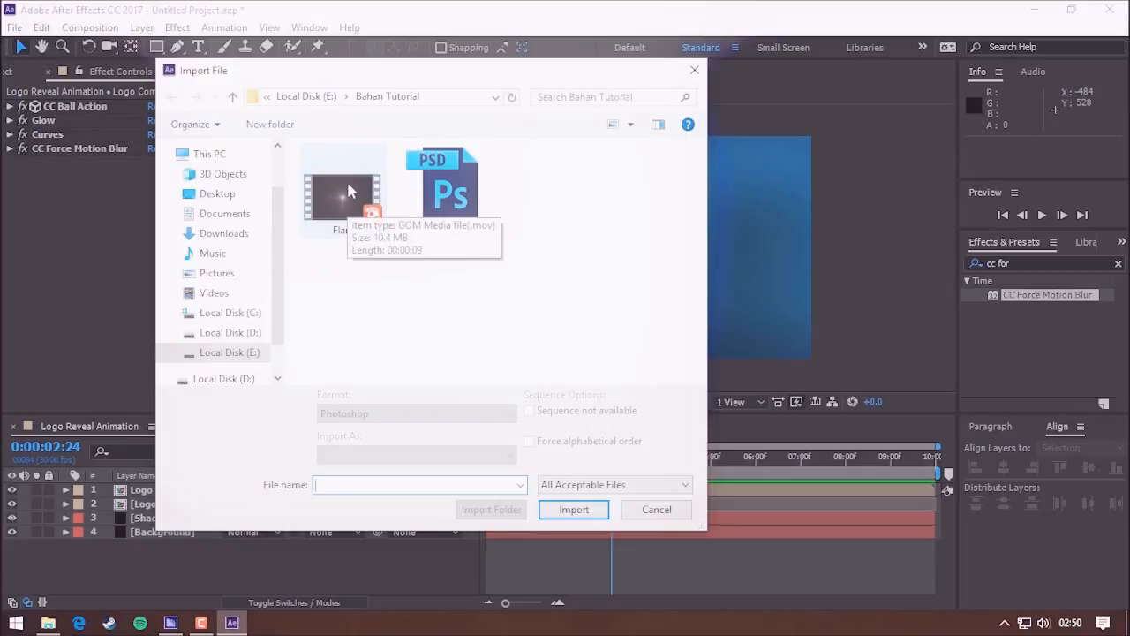
click(349, 190)
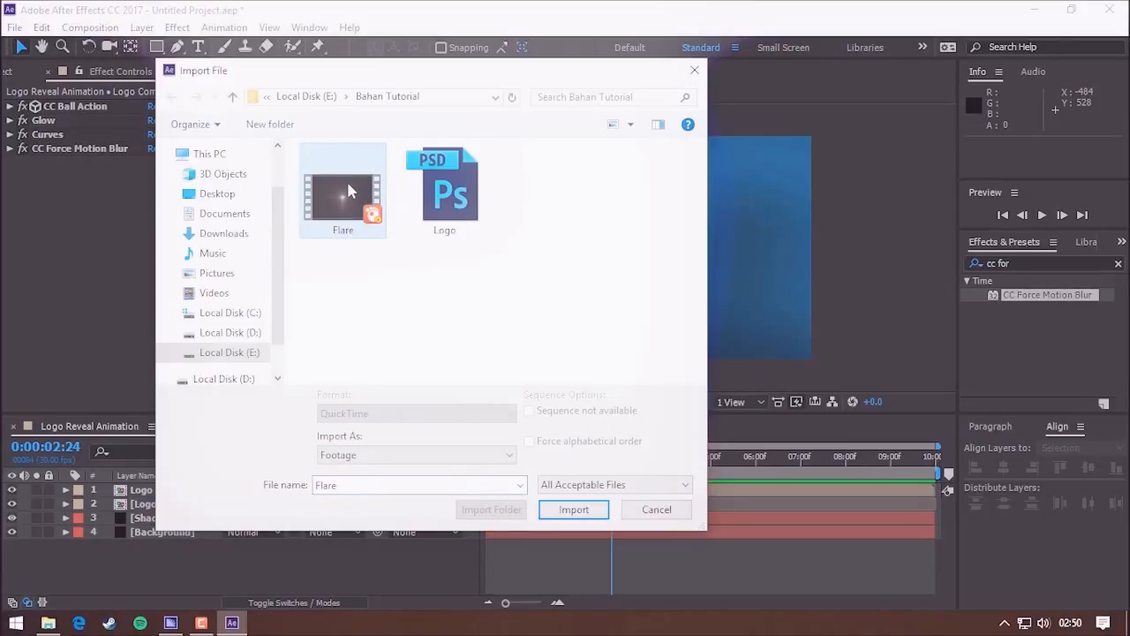
click(574, 509)
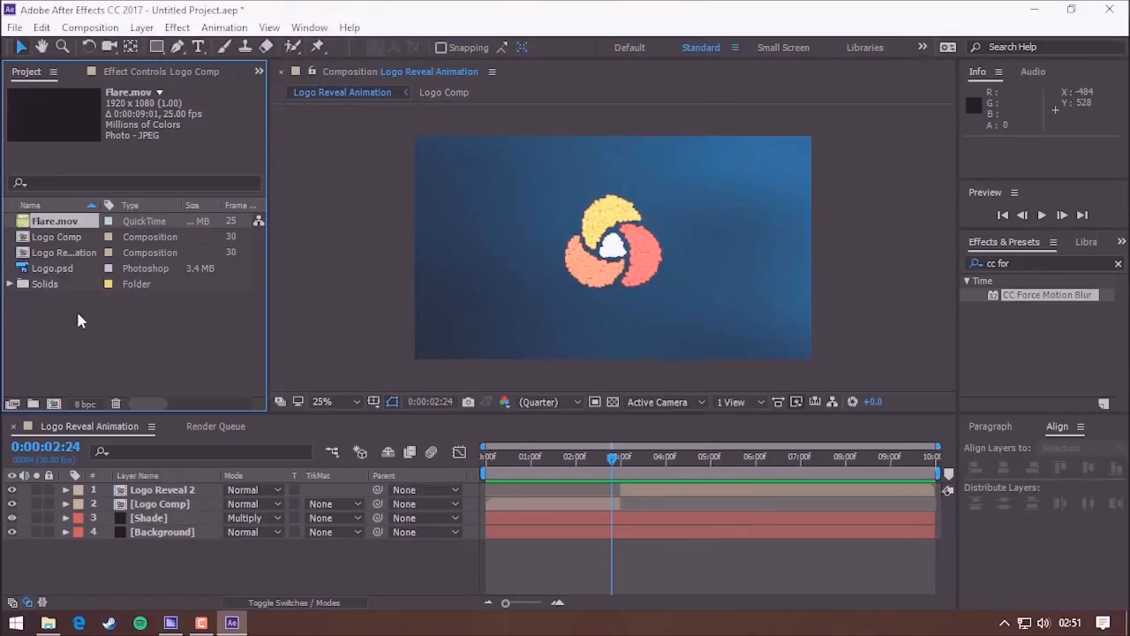
- Add Flare.mov as the topmost layer of Logo Reveal Animation and set its blending mode to Screen
drag(48, 227, 157, 495)
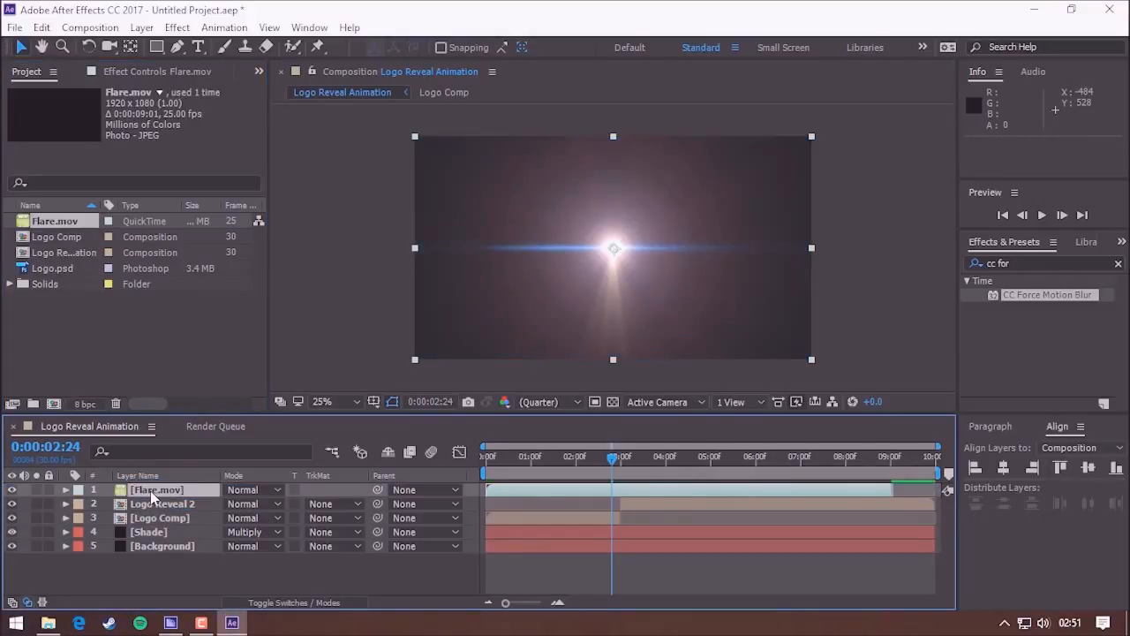
click(247, 491)
click(300, 279)
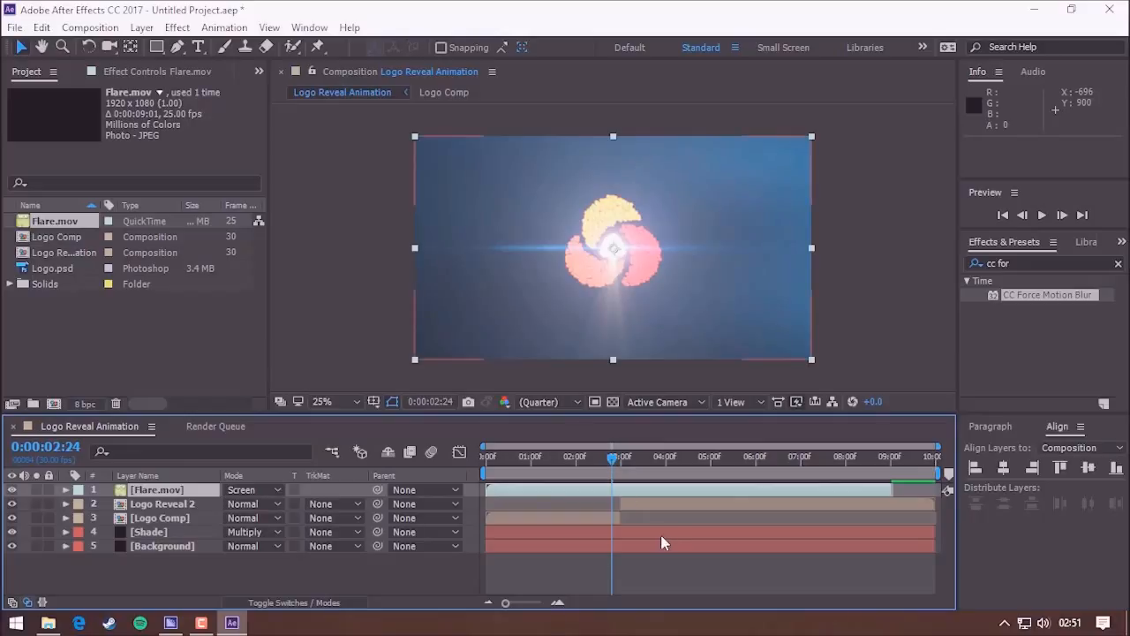
- Shift the Flare.mov layer to start a little under half a second later and preview the flare's timing
drag(614, 463, 617, 462)
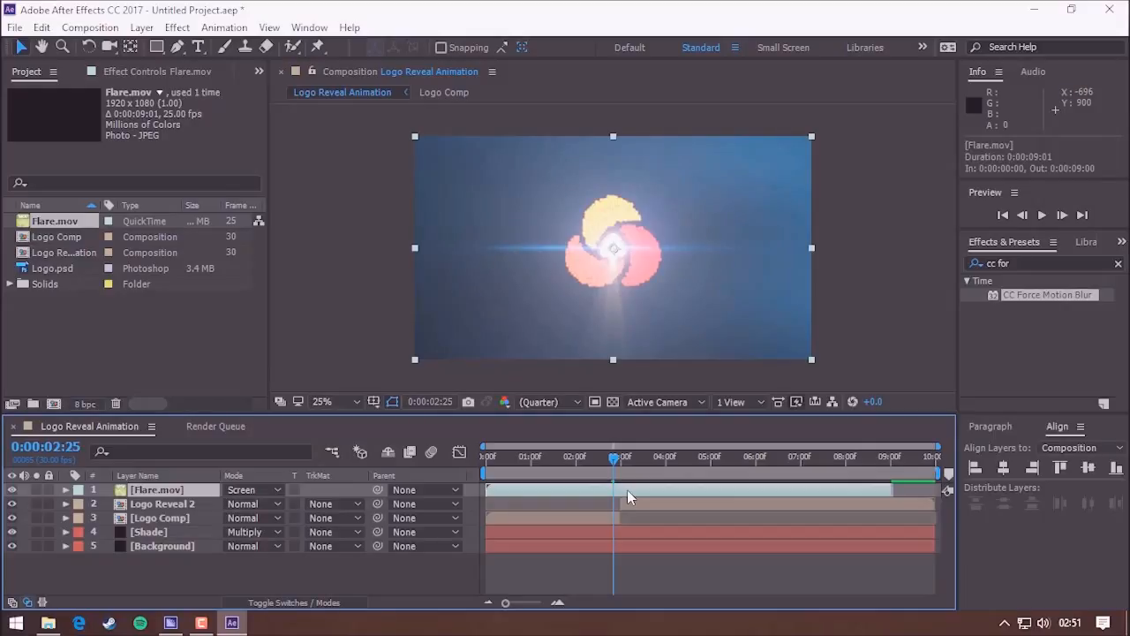
mouse_move(627, 489)
mouse_down()
mouse_move(575, 461)
mouse_move(644, 471)
mouse_move(595, 470)
mouse_move(603, 461)
mouse_move(646, 492)
mouse_move(601, 458)
mouse_move(648, 457)
mouse_move(595, 458)
mouse_move(628, 460)
mouse_move(596, 462)
mouse_move(632, 464)
mouse_move(612, 460)
mouse_move(636, 489)
mouse_up()
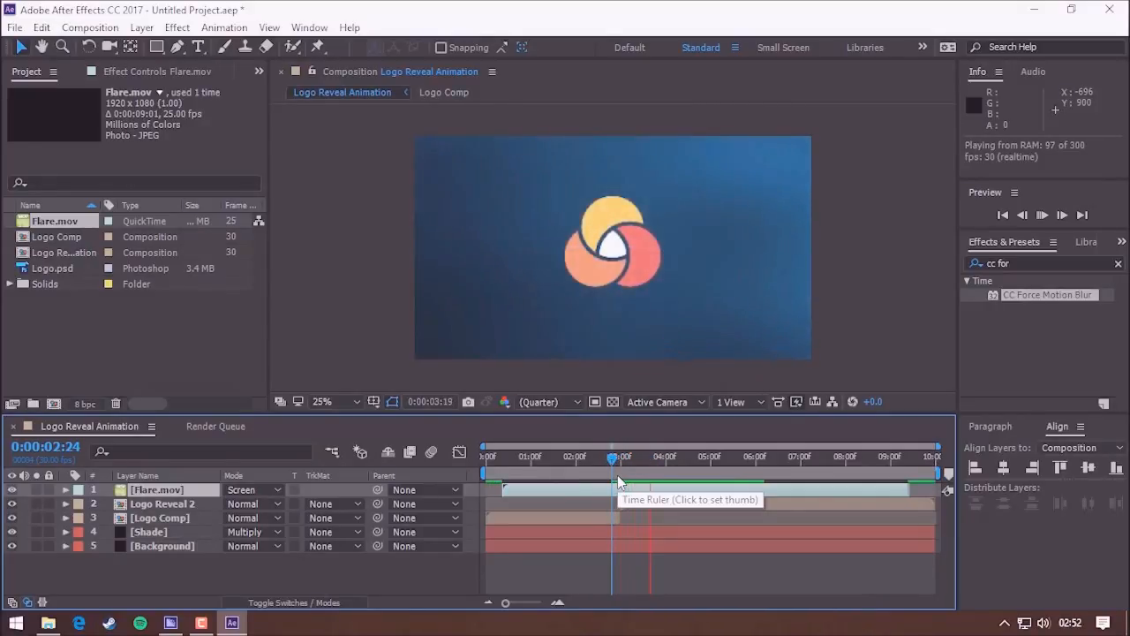
click(651, 465)
drag(651, 465, 613, 466)
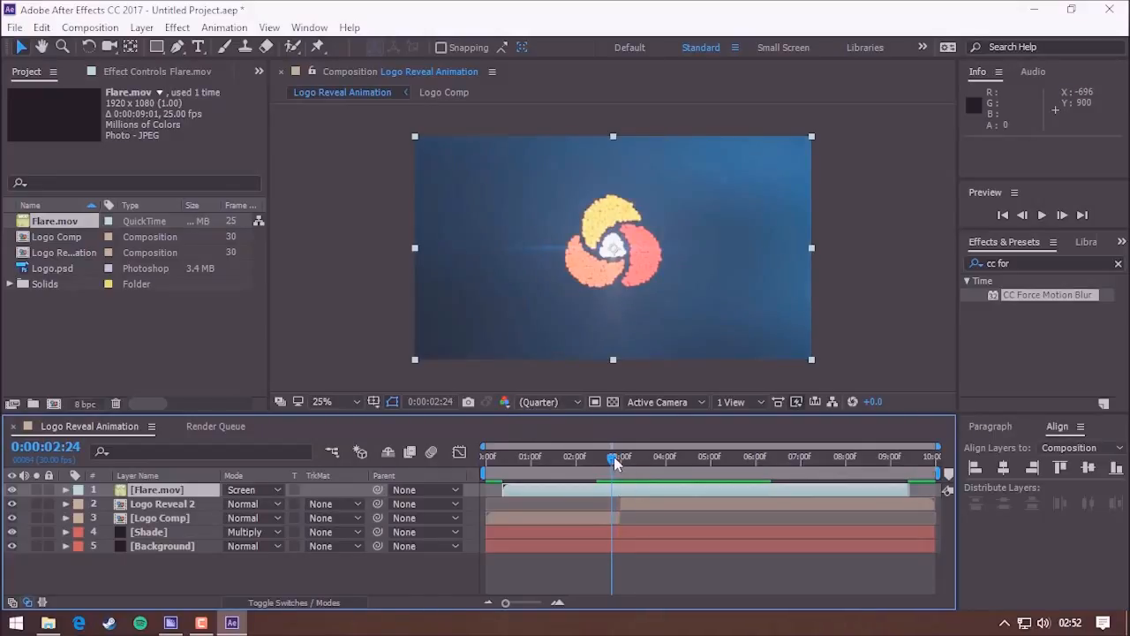
- Nudge the Flare.mov layer slightly later and replay from 0:00:02:26 to check the flare against the logo forming
mouse_move(617, 466)
mouse_down()
mouse_move(627, 466)
mouse_move(611, 460)
mouse_up()
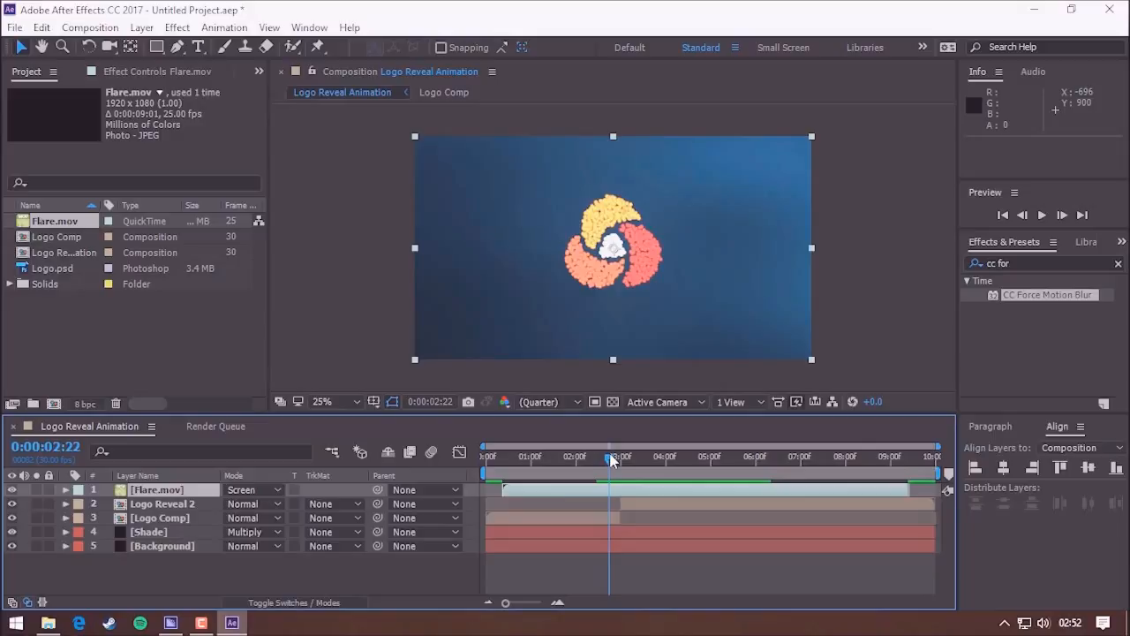
mouse_move(613, 459)
mouse_down()
mouse_move(630, 462)
mouse_move(603, 463)
mouse_move(618, 467)
mouse_up()
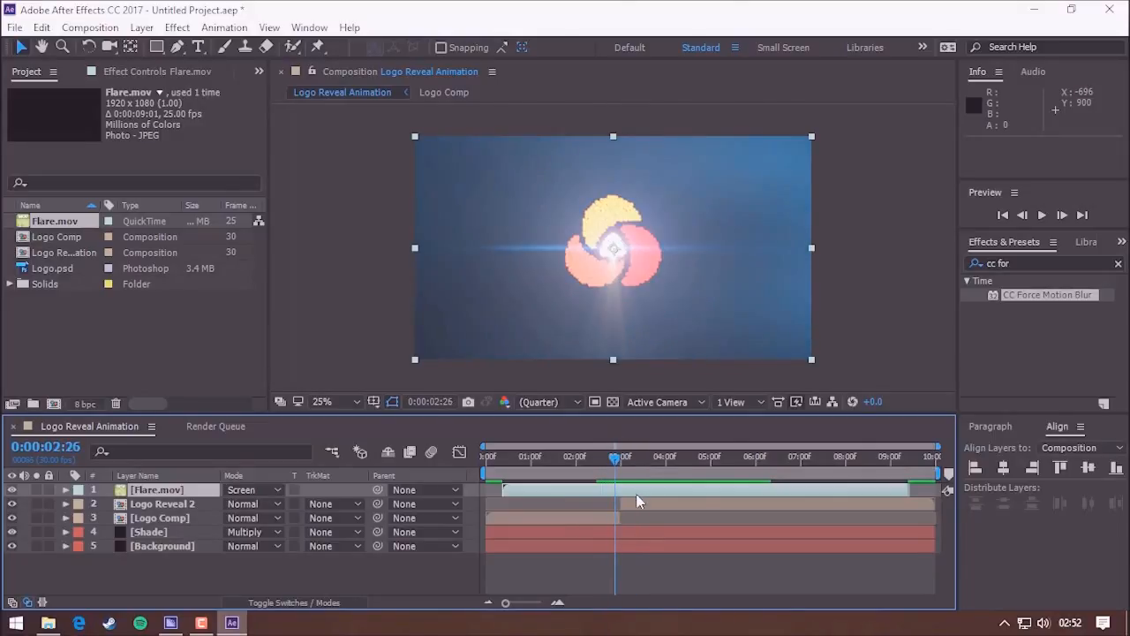
key(space)
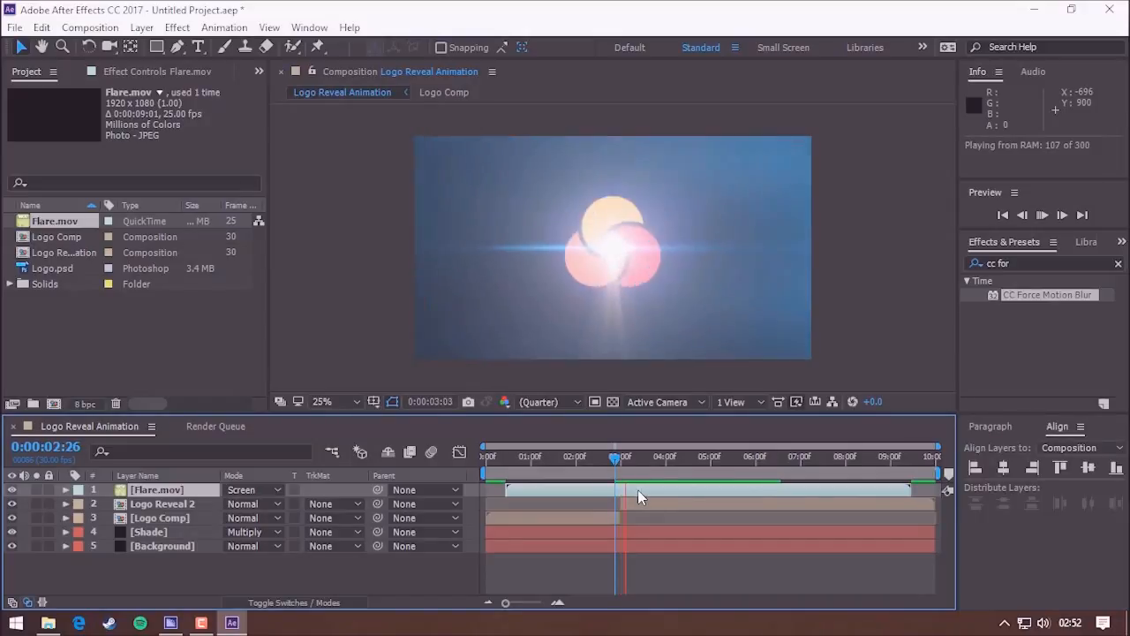
drag(623, 460, 593, 468)
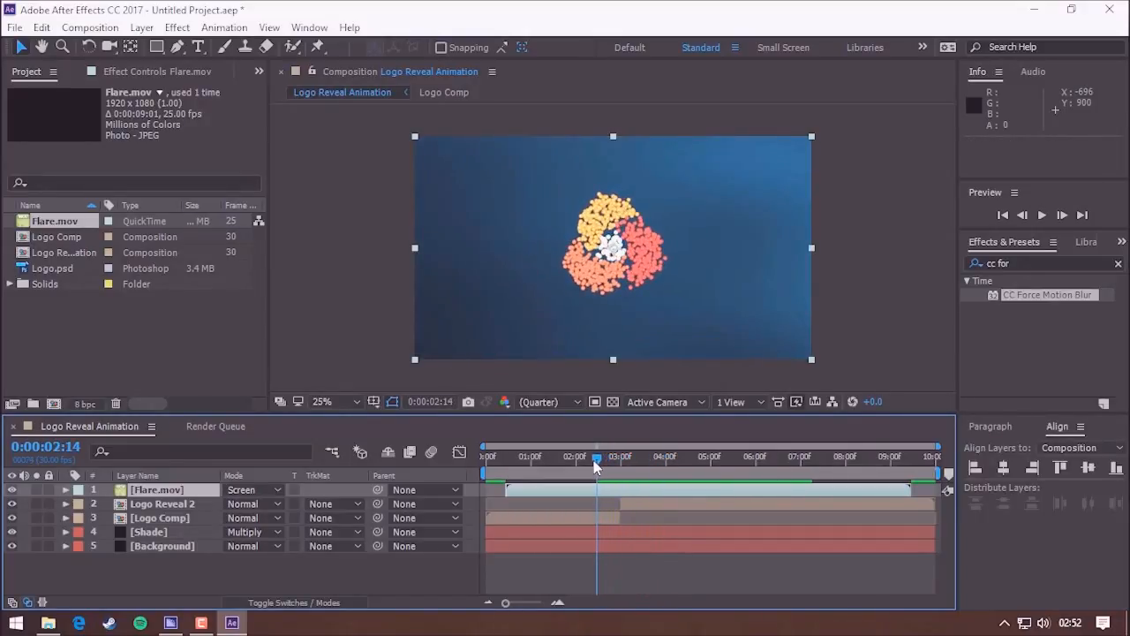
- Shift the Flare.mov layer a few frames earlier to start at 0:00:00:10 and preview the flare against the logo's switch
drag(593, 460, 634, 490)
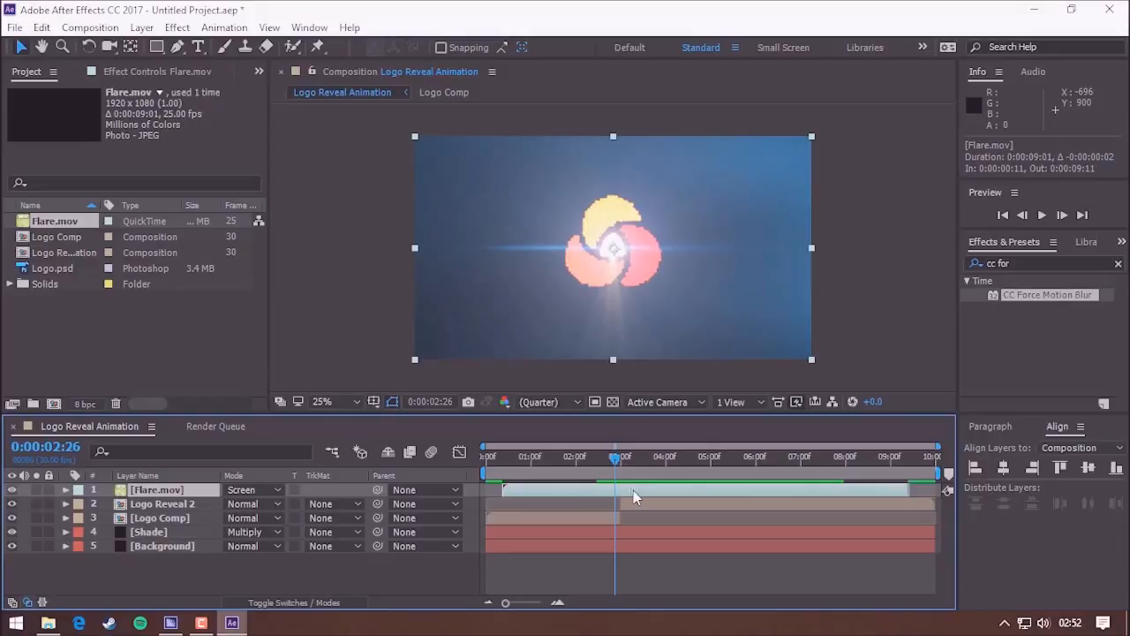
drag(615, 460, 638, 489)
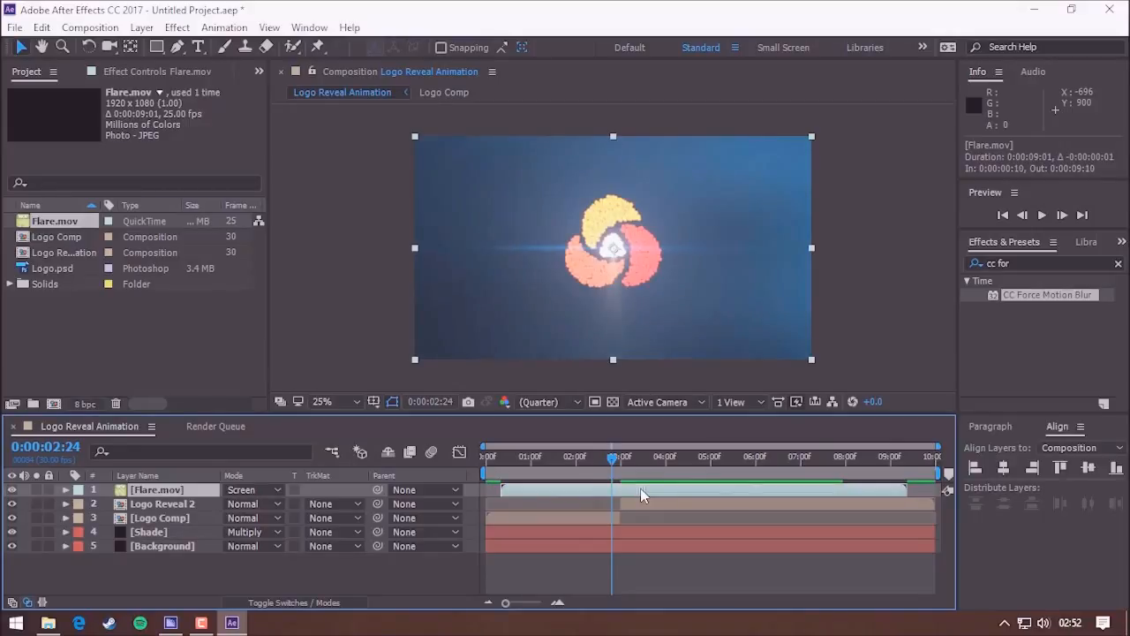
key(space)
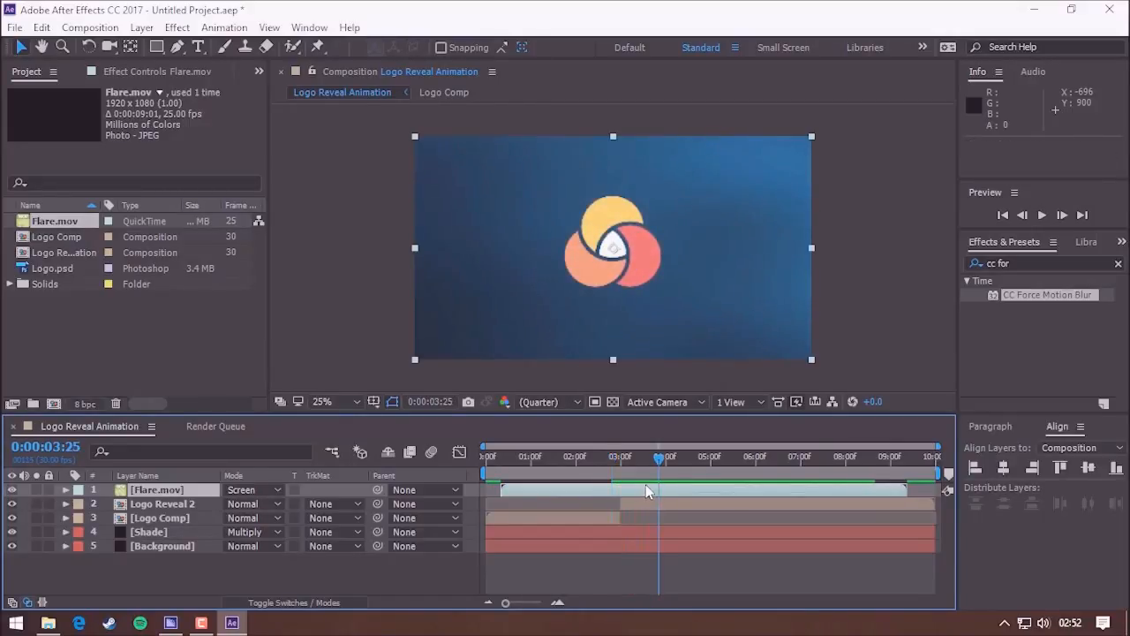
key(space)
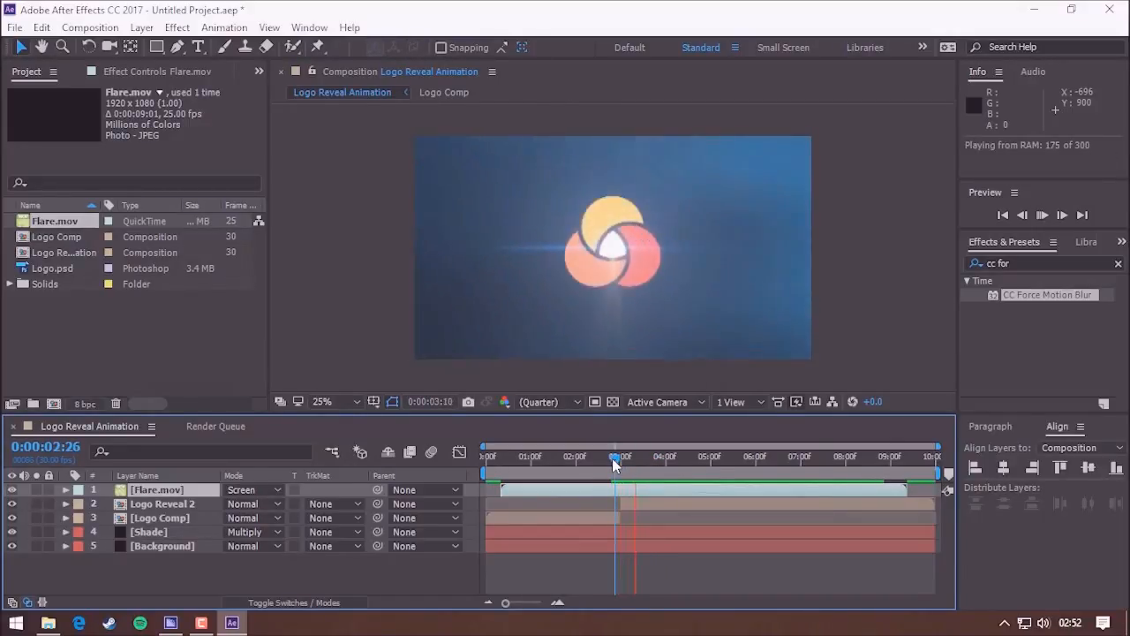
drag(683, 459, 668, 465)
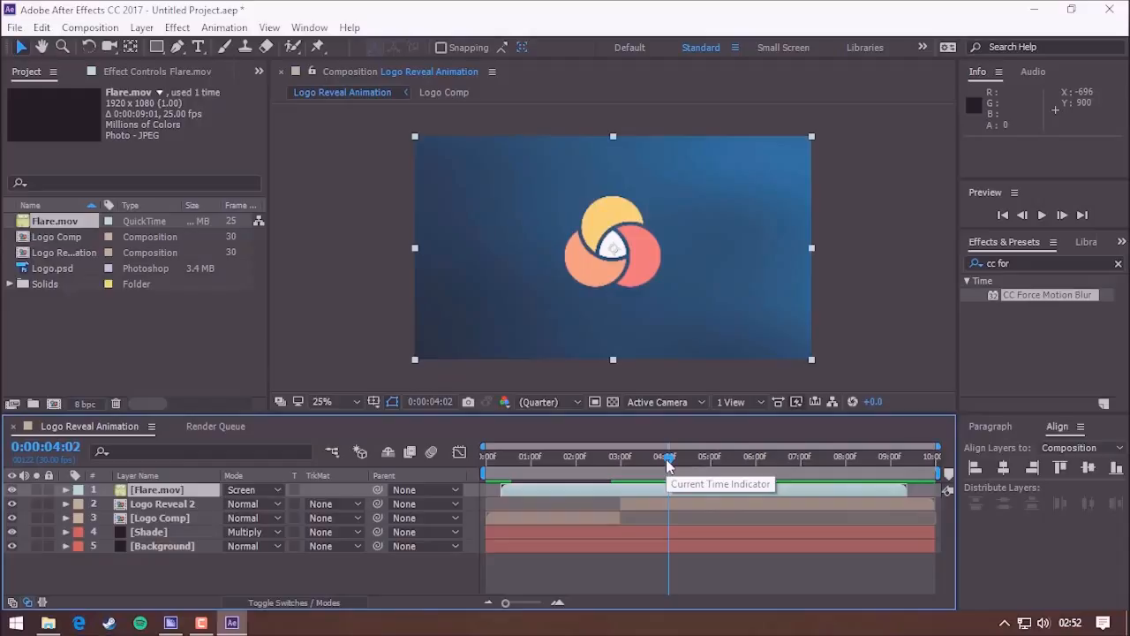
- Send the Logo Reveal Animation composition to the Adobe Media Encoder queue and switch to Adobe Media Encoder
click(90, 27)
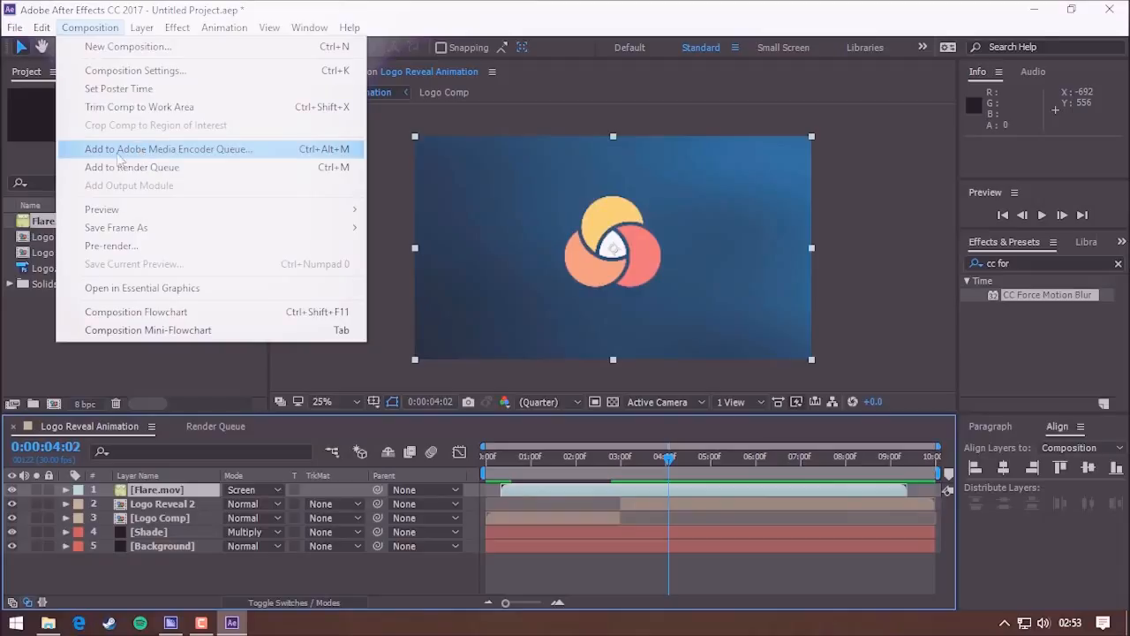
click(232, 157)
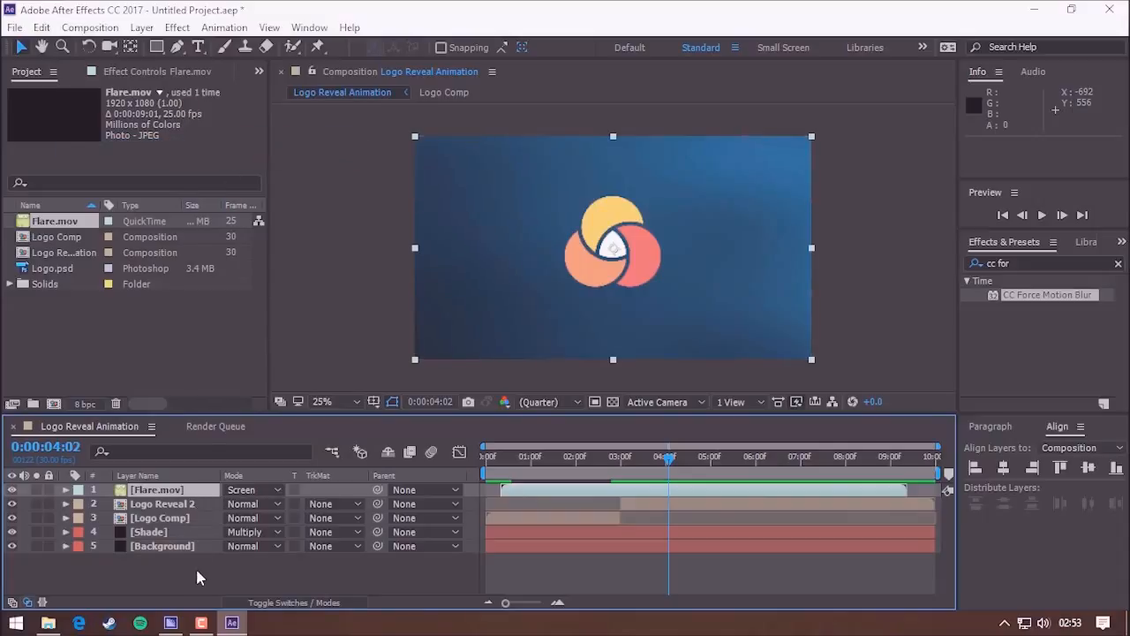
mouse_move(171, 625)
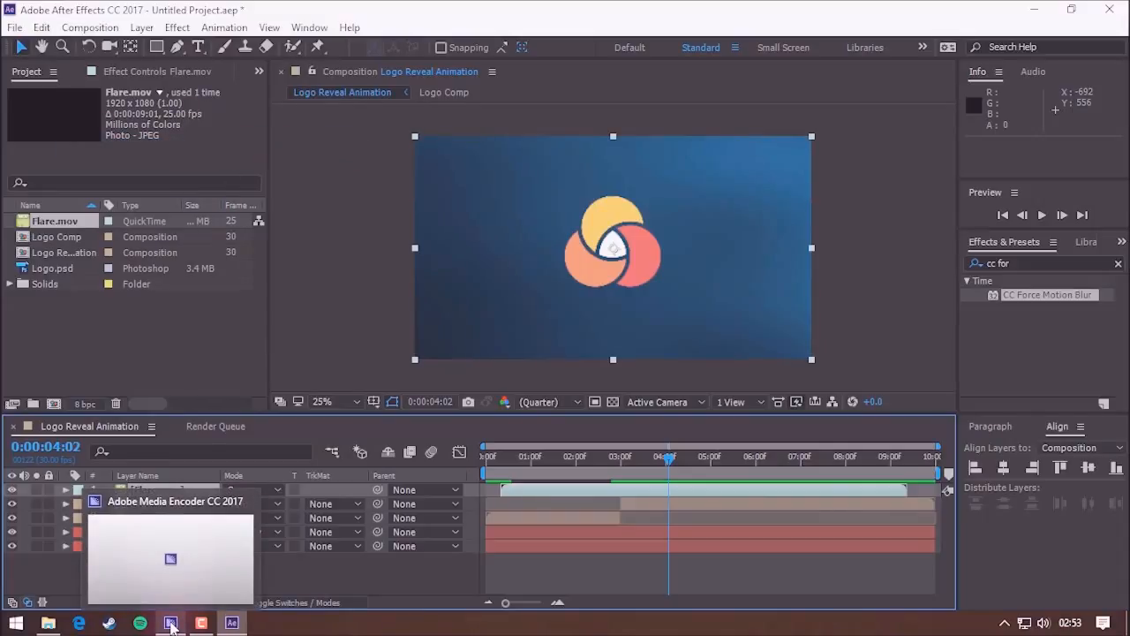
click(171, 623)
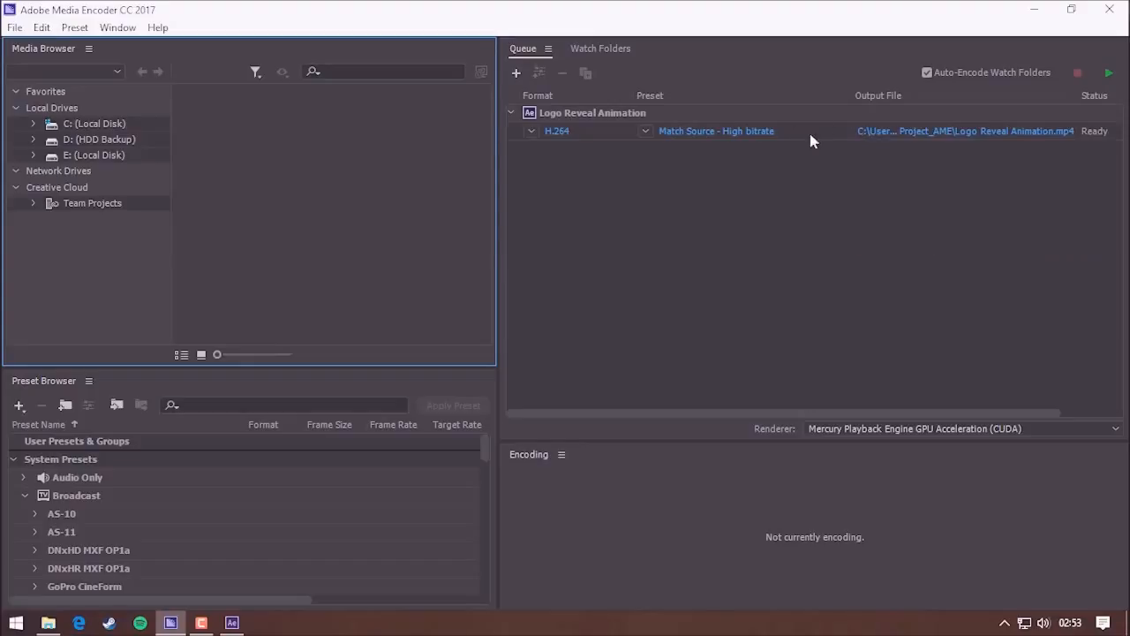
- Set the queued job's export format to H.264 and accept the export settings
click(562, 132)
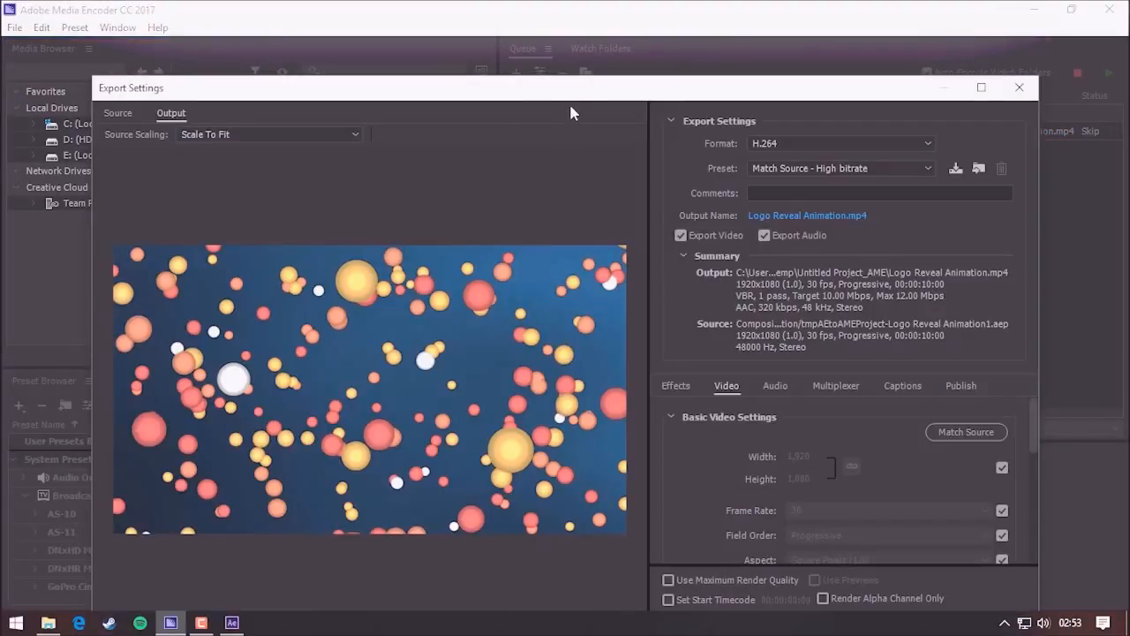
click(787, 116)
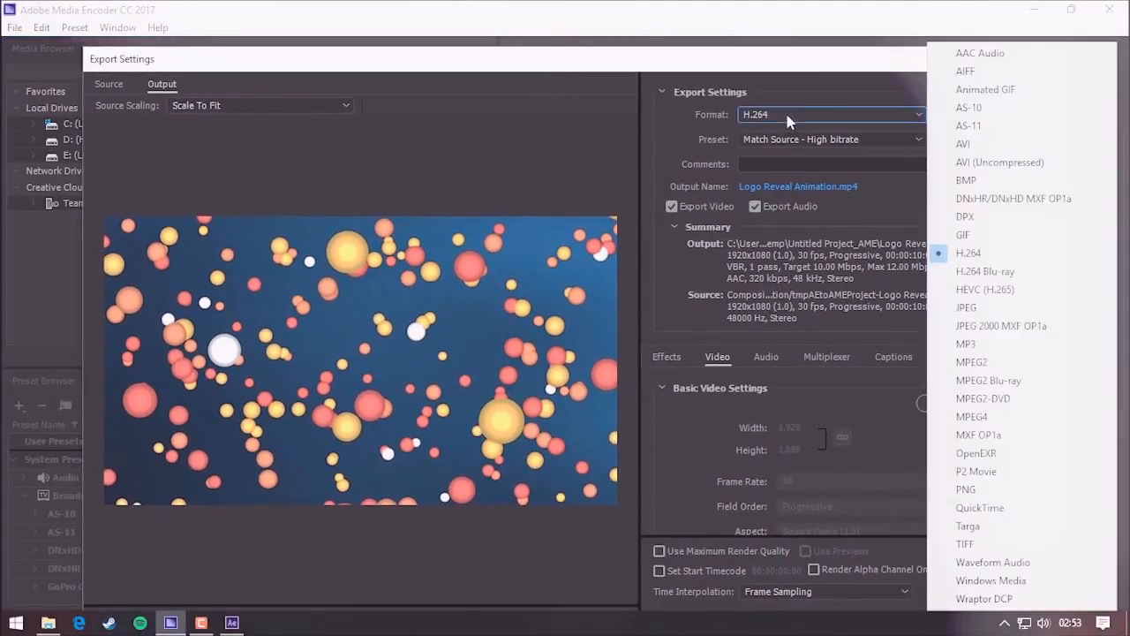
click(971, 253)
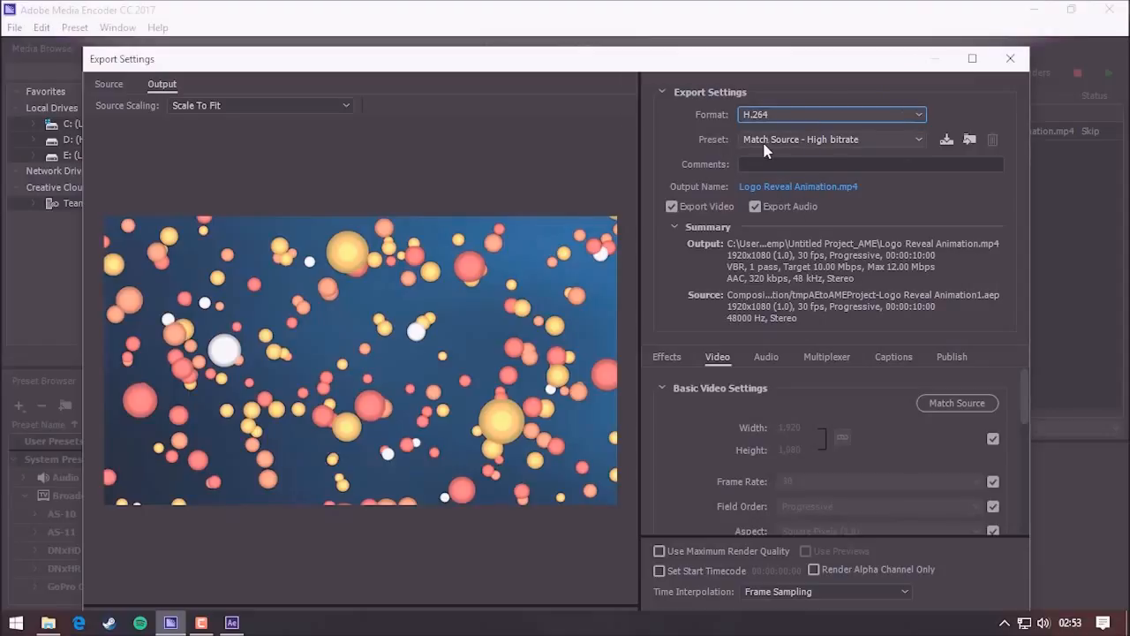
drag(855, 69, 870, 7)
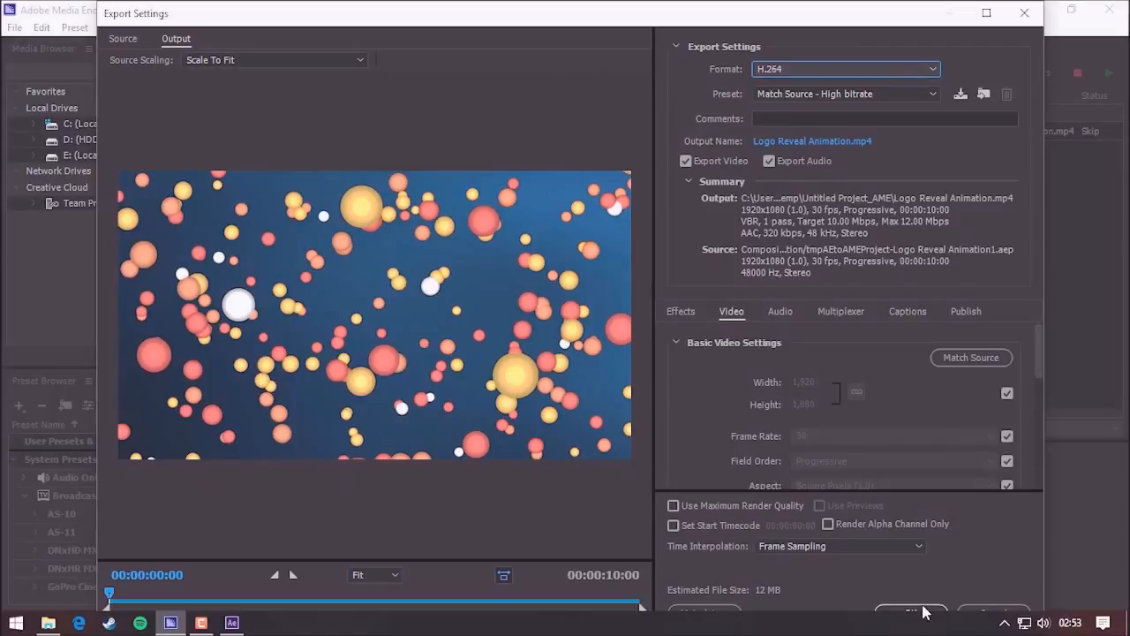
click(905, 607)
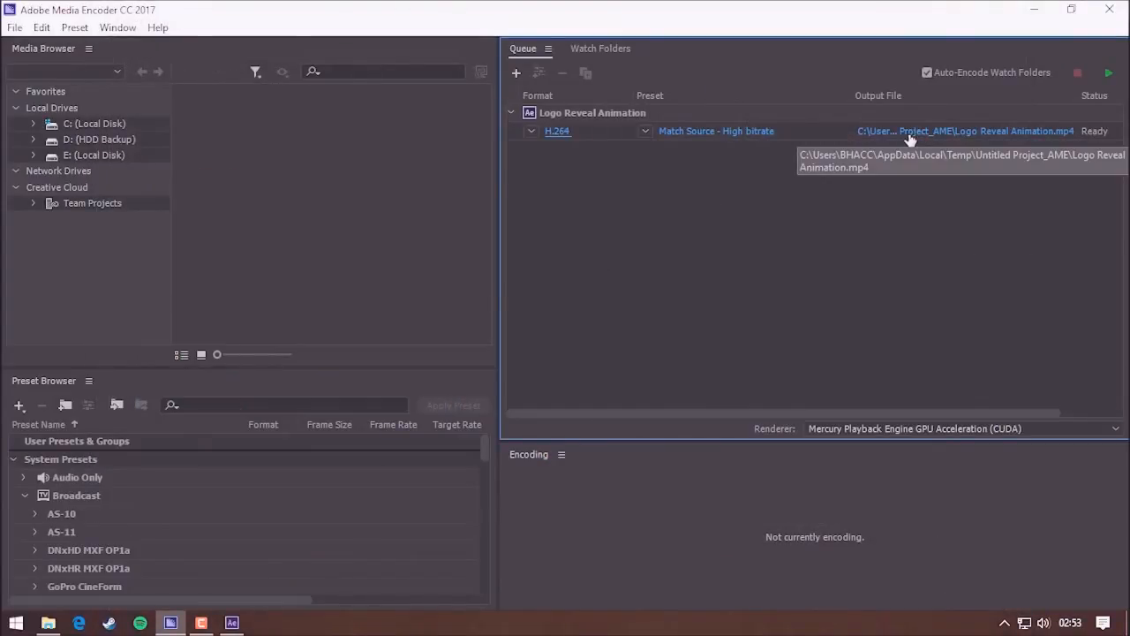
- Set the job's output file to Logo Reveal Animation.mp4 on Local Disk (E:)
click(909, 134)
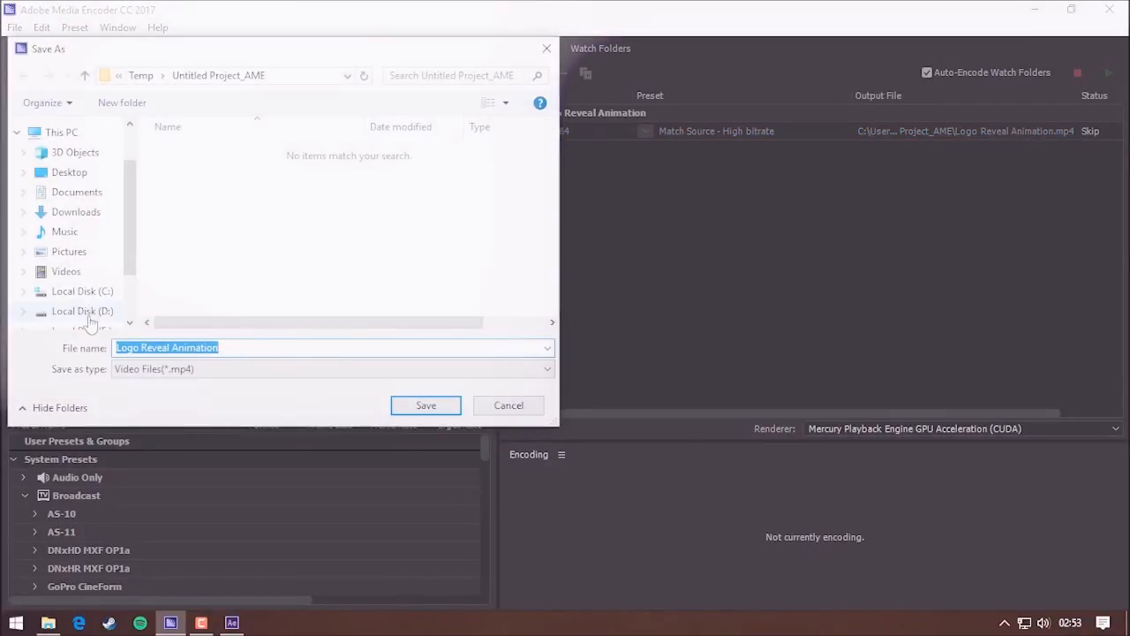
scroll(103, 271, down, 2)
click(102, 268)
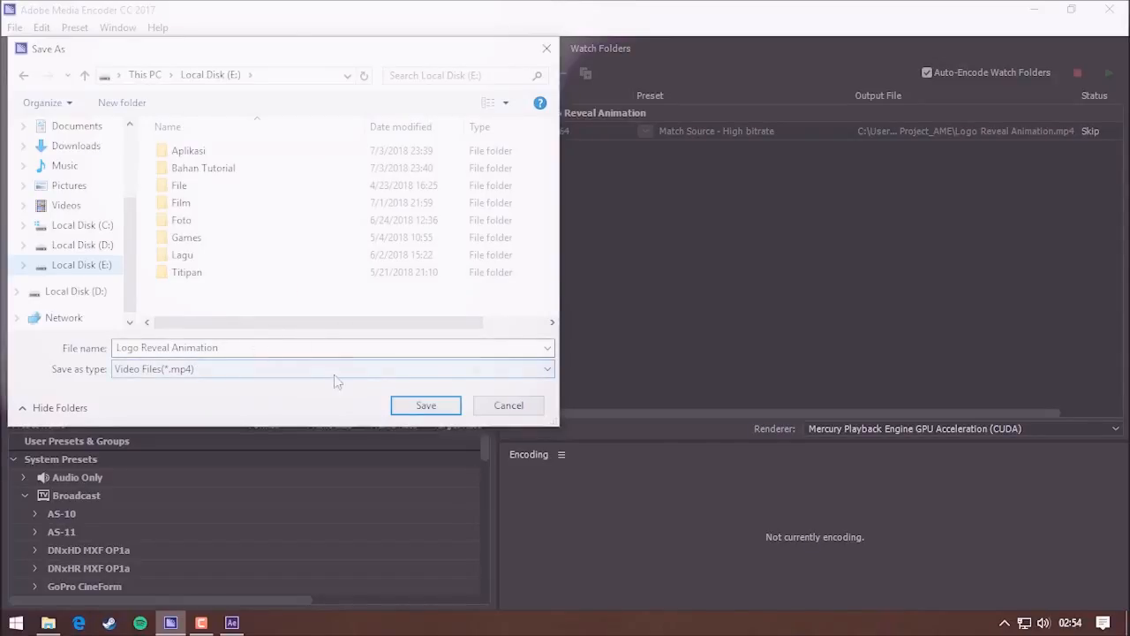
click(427, 404)
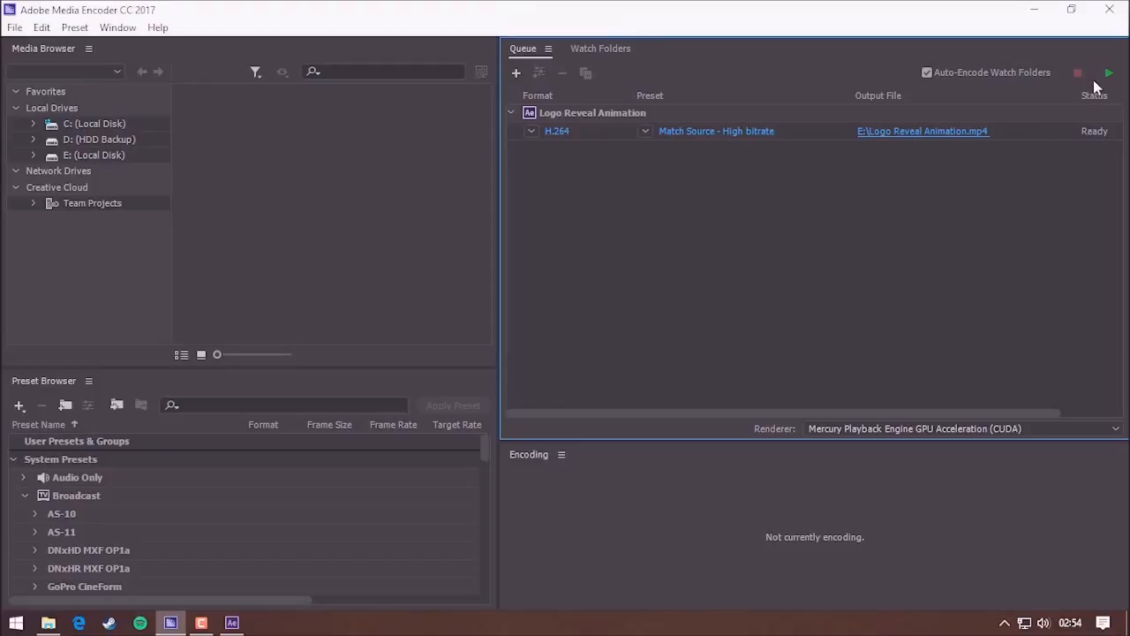
- Start encoding the queued Logo Reveal Animation job and check its encoding status
click(1107, 75)
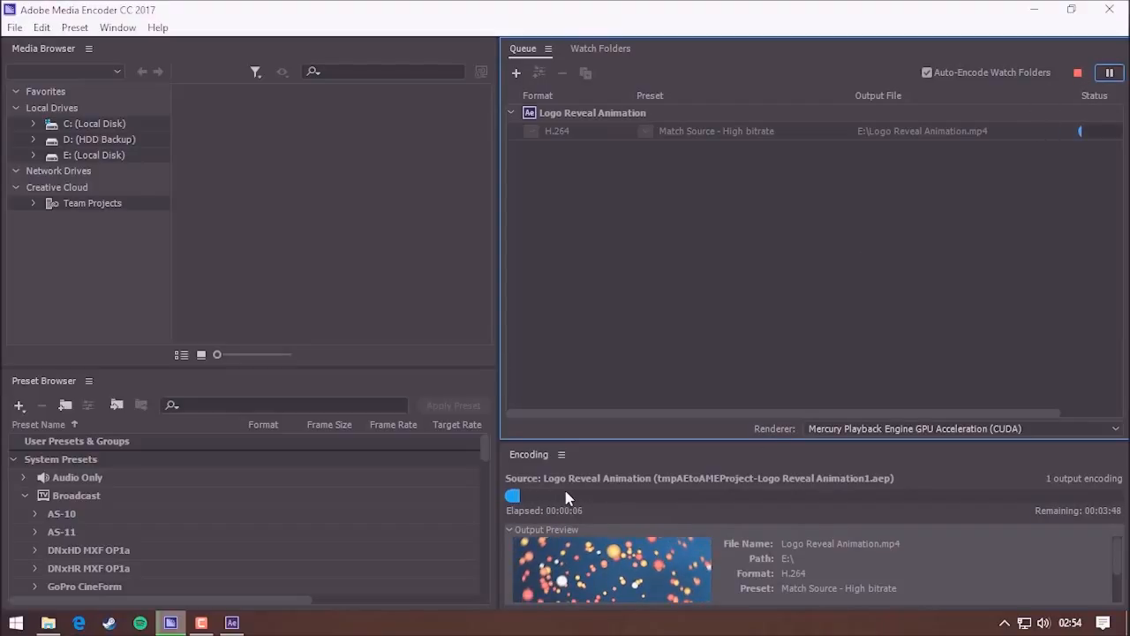
click(201, 623)
click(1050, 549)
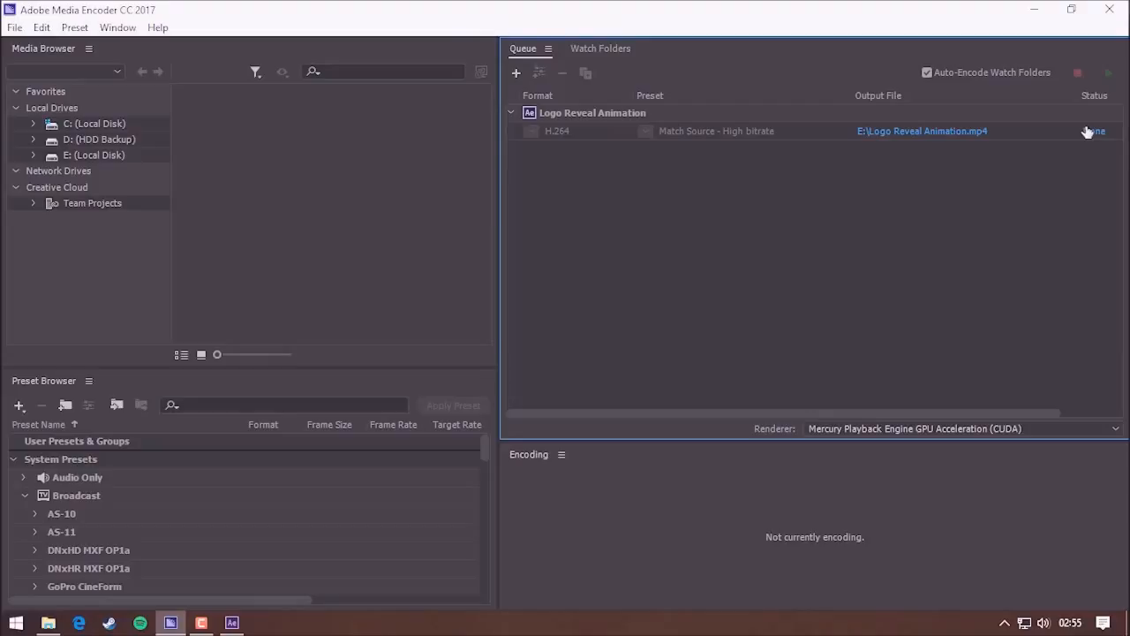
mouse_move(1087, 132)
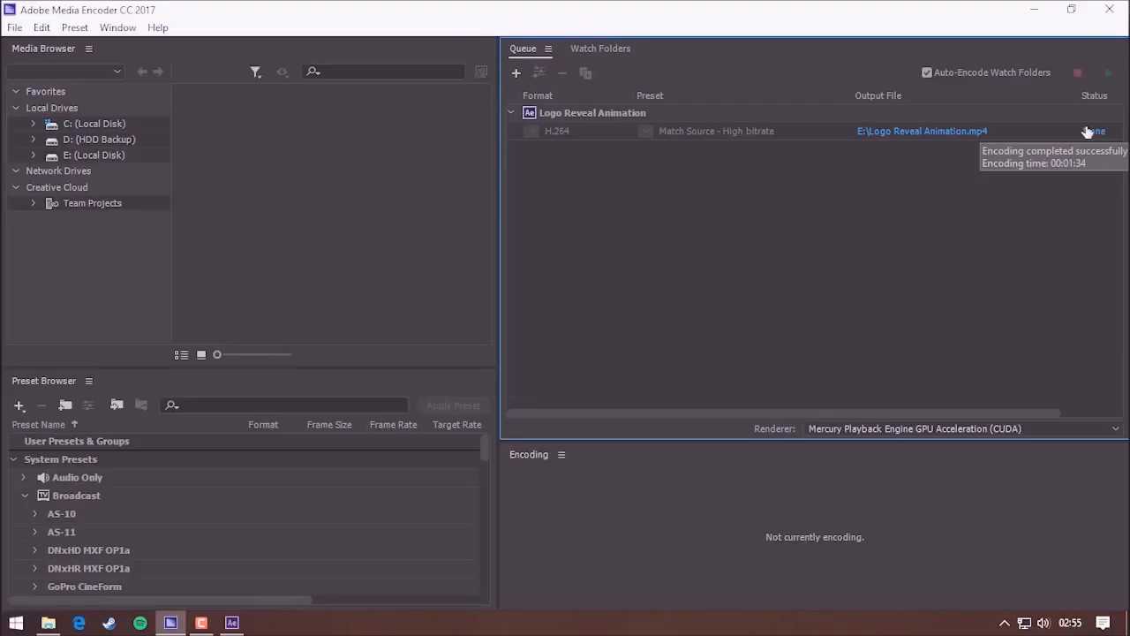
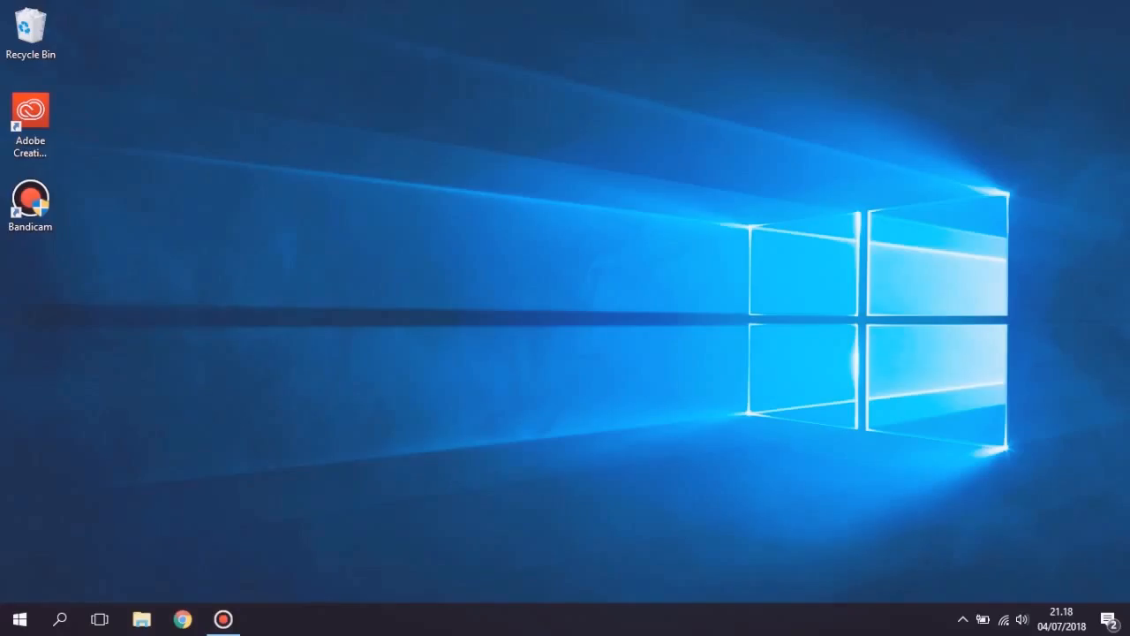
- Launch Adobe Premiere Pro CC 2017 and create a new project named footage
key(super)
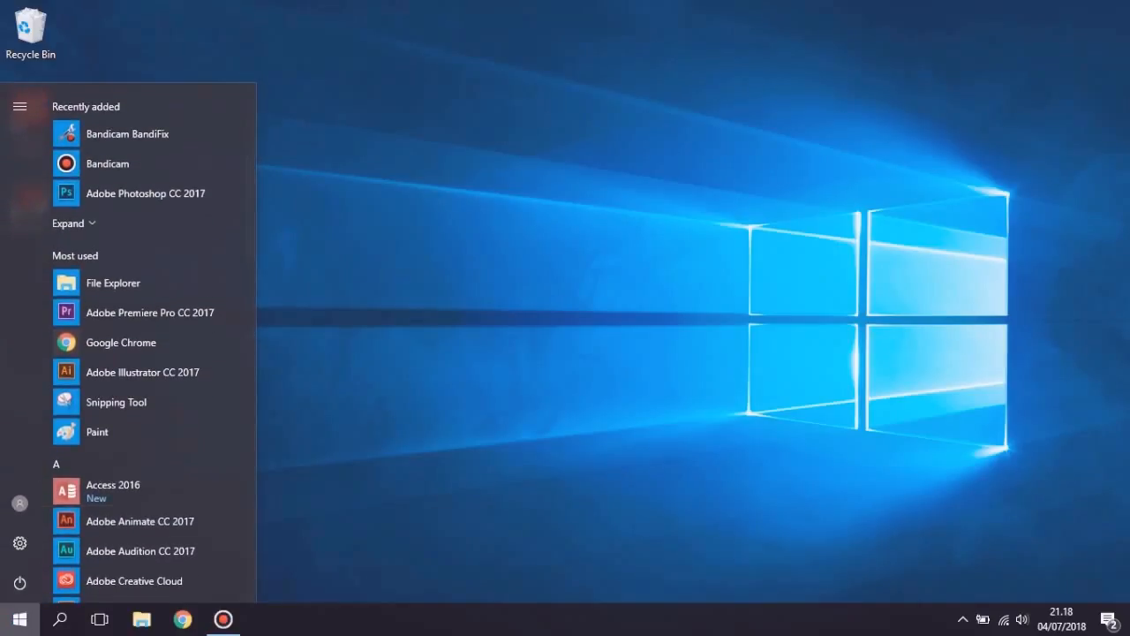
click(149, 311)
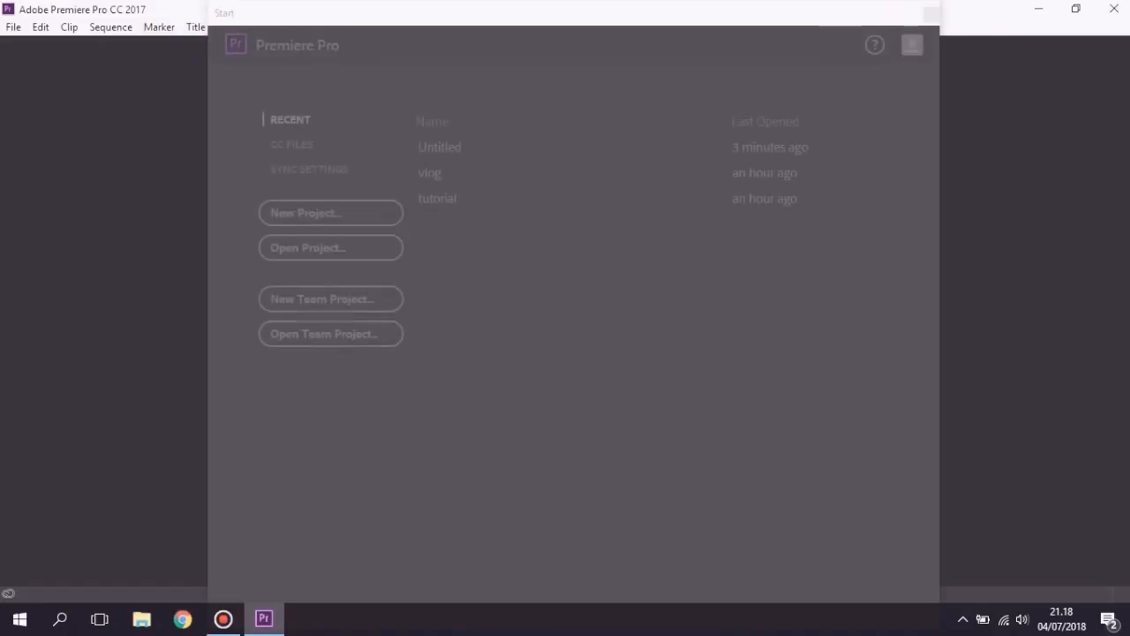
click(330, 213)
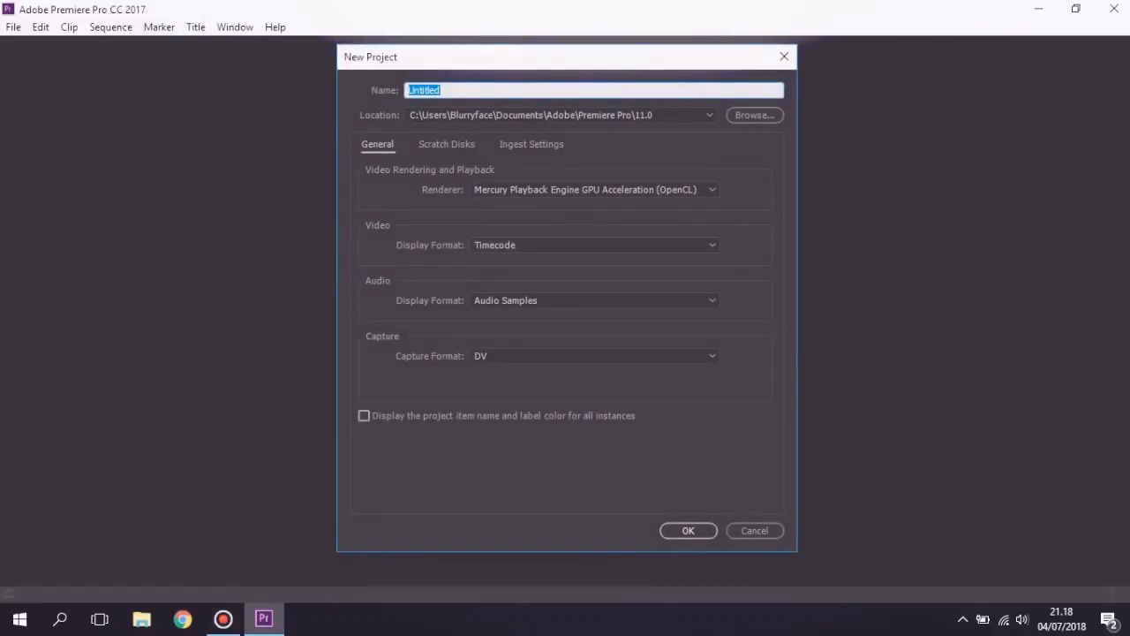
text(footage)
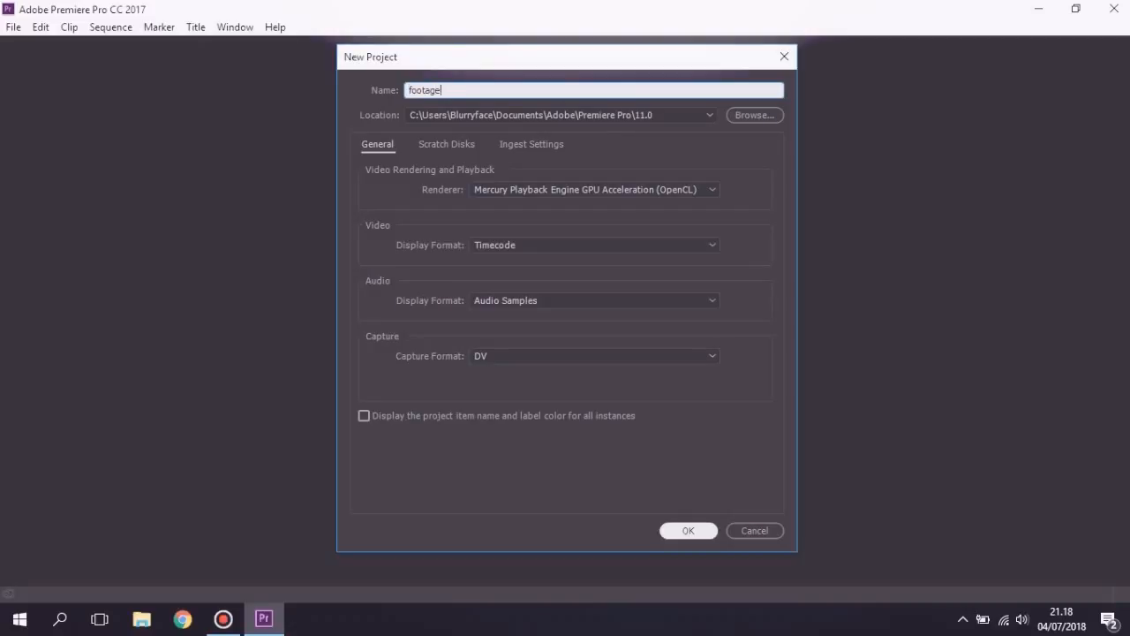
click(688, 530)
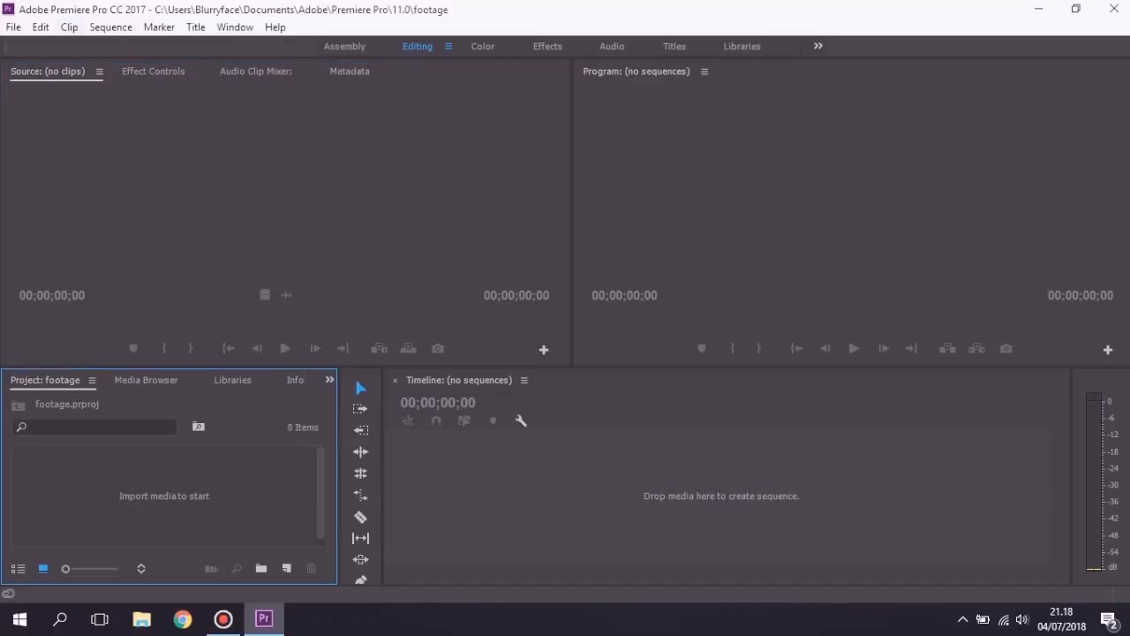
- Duplicate the glass_ping, Particle Logo Animation and Power-Up files in the Downloads Tutorial folder and import the three copies
click(13, 26)
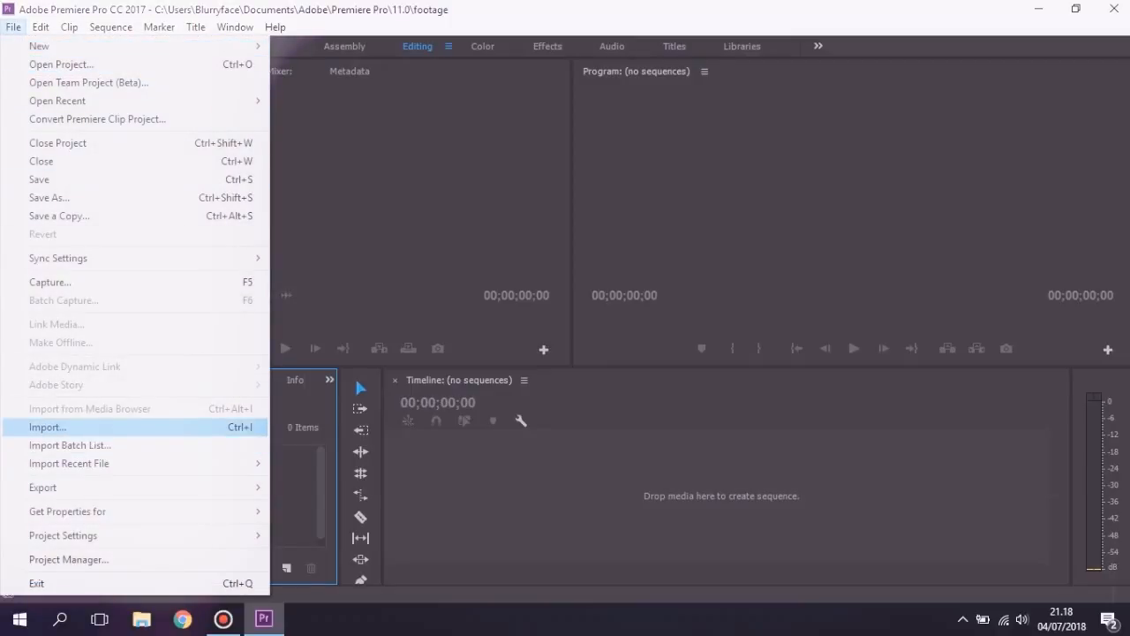
click(48, 427)
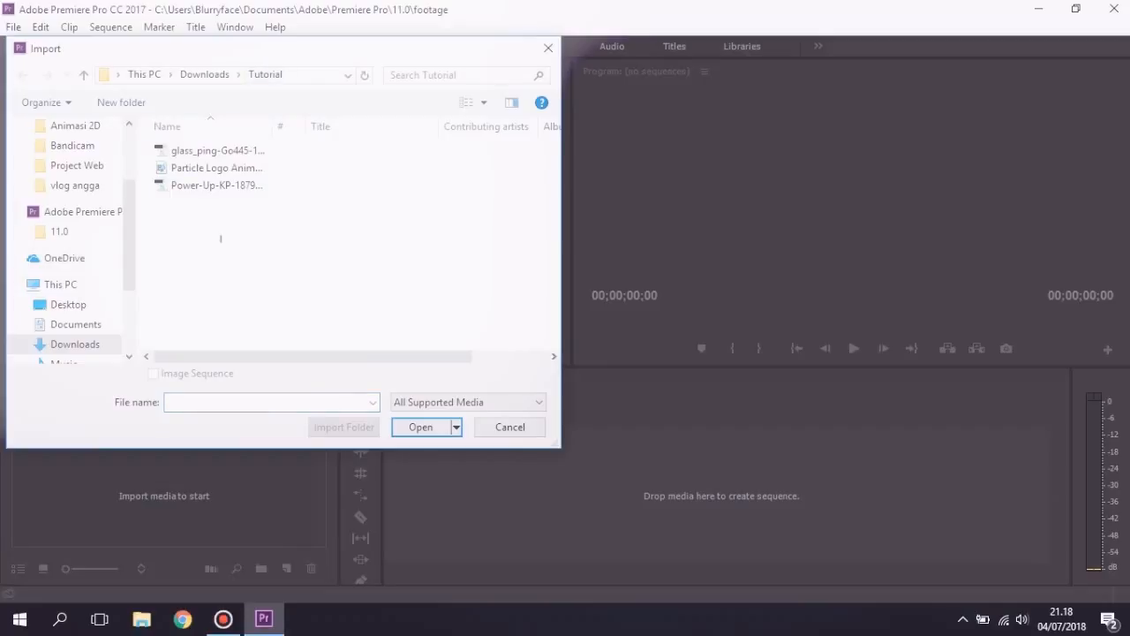
key(ctrl+v)
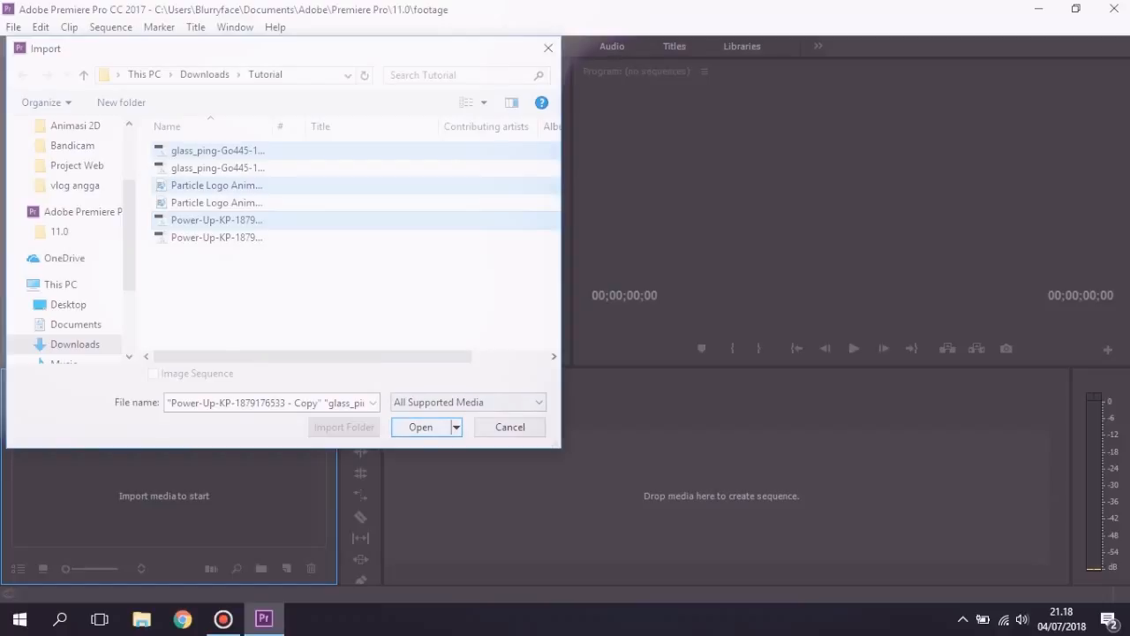
key(Return)
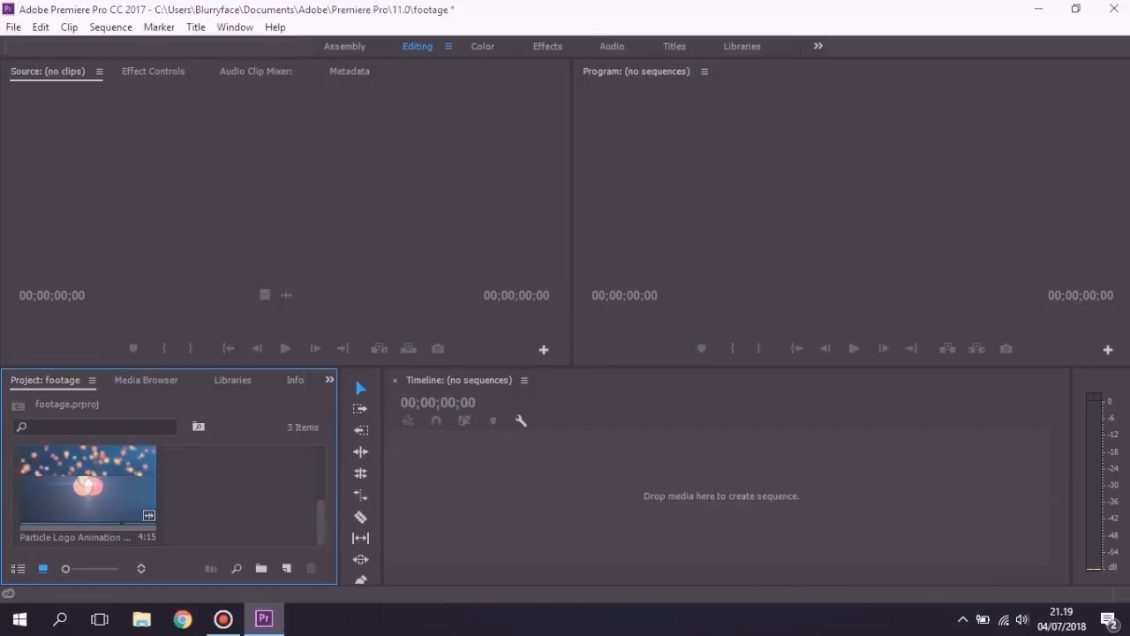
- Review Particle Logo Animation - Copy.mp4 in the source monitor and insert the full clip into a new sequence at 00:00:00:00
double_click(123, 485)
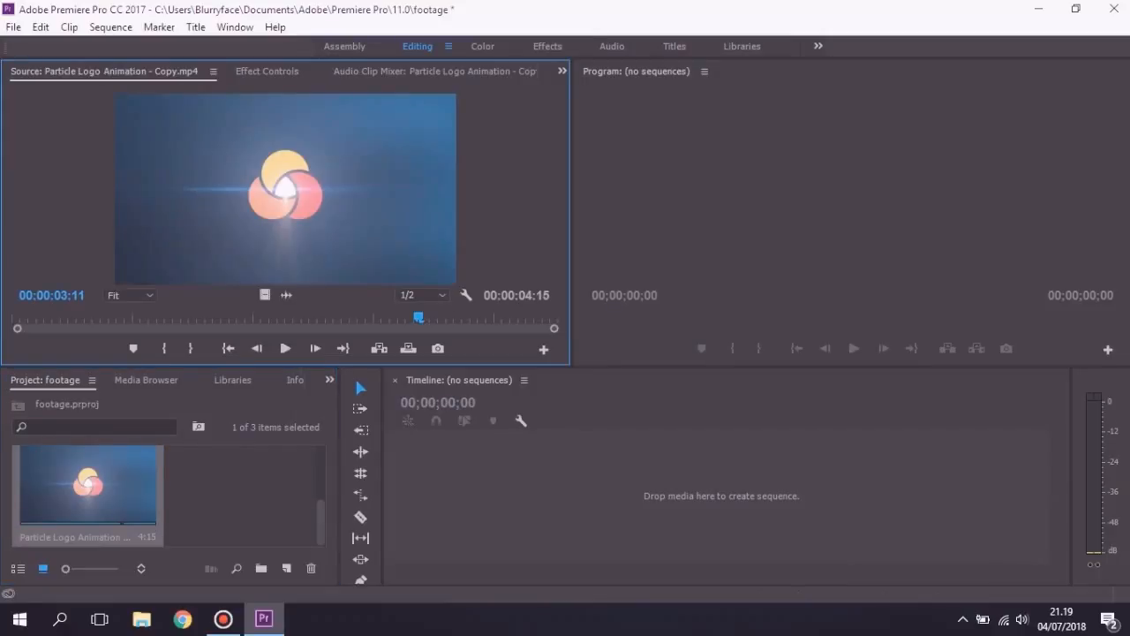
drag(409, 317, 332, 317)
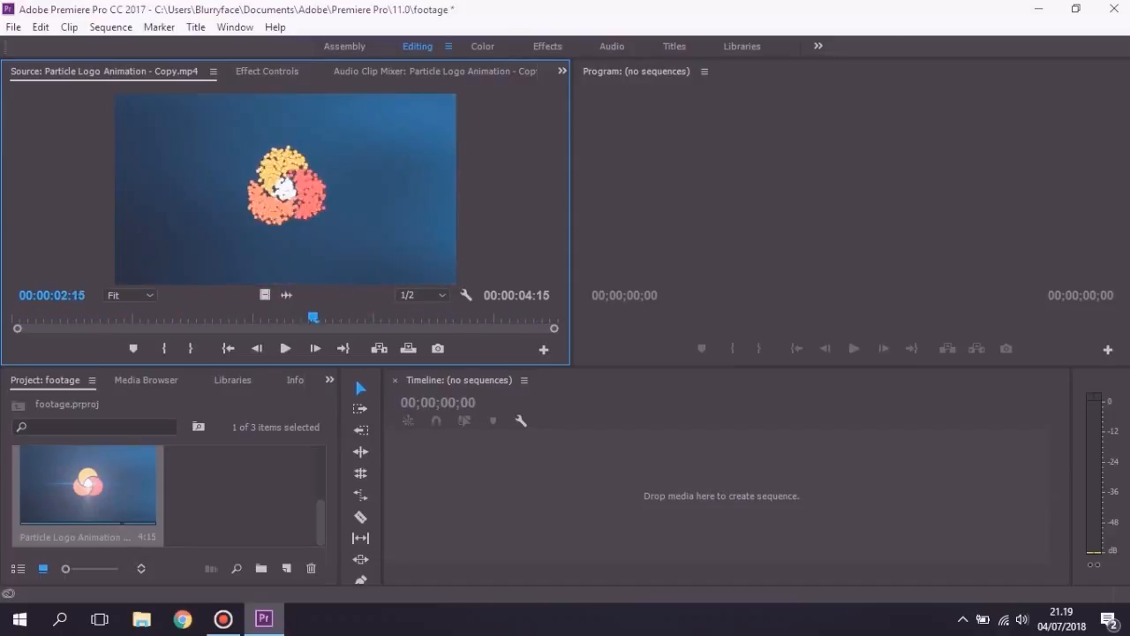
drag(209, 317, 461, 316)
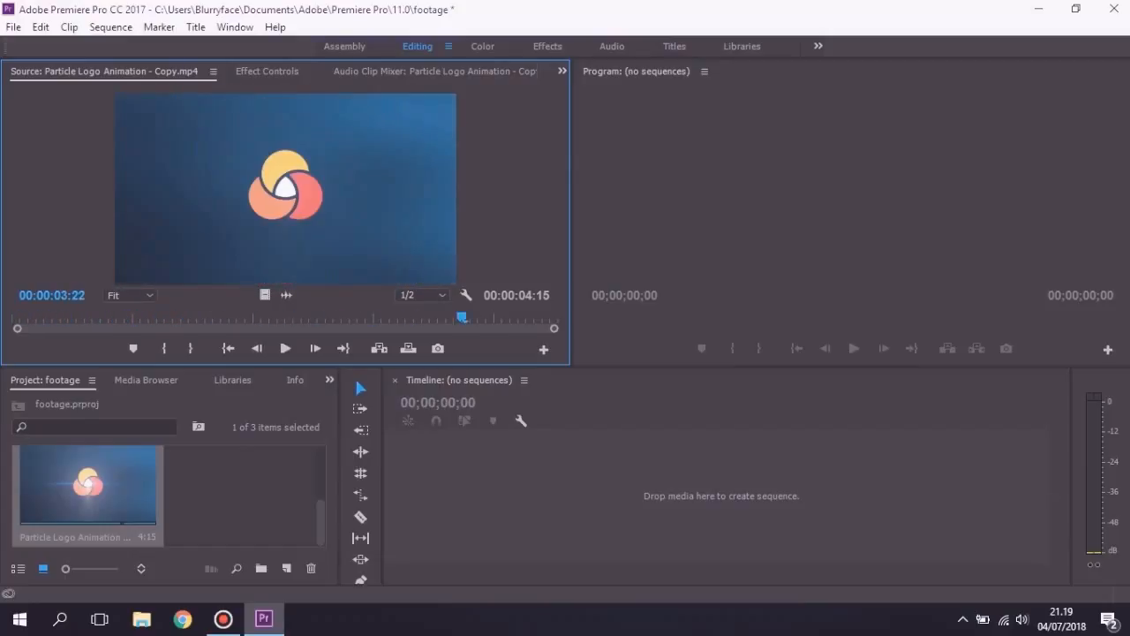
drag(550, 317, 15, 317)
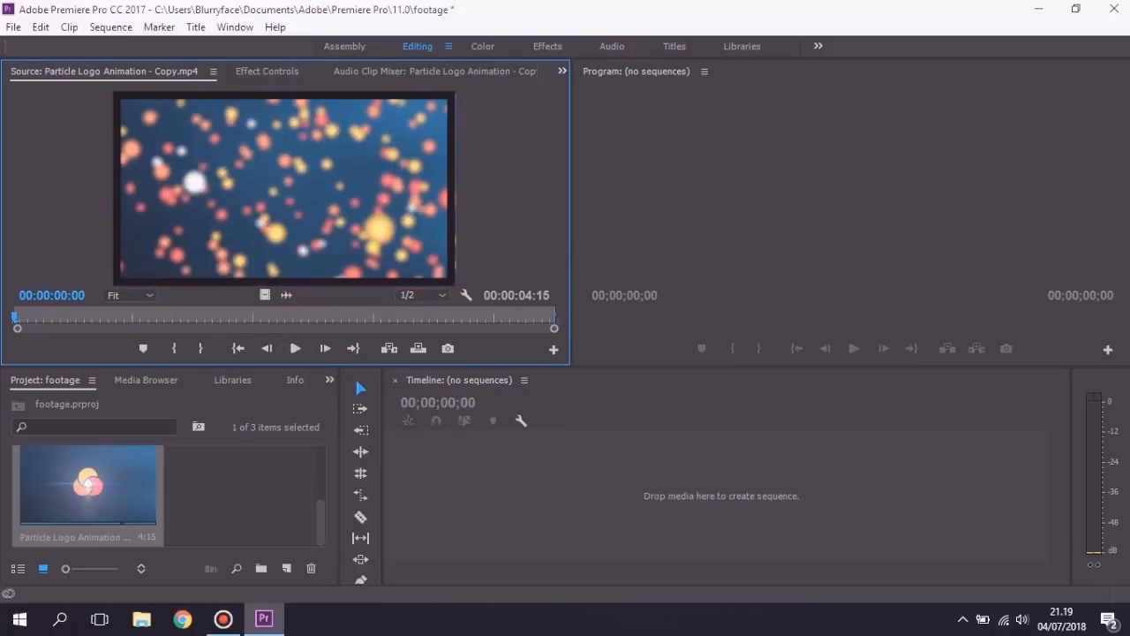
key(comma)
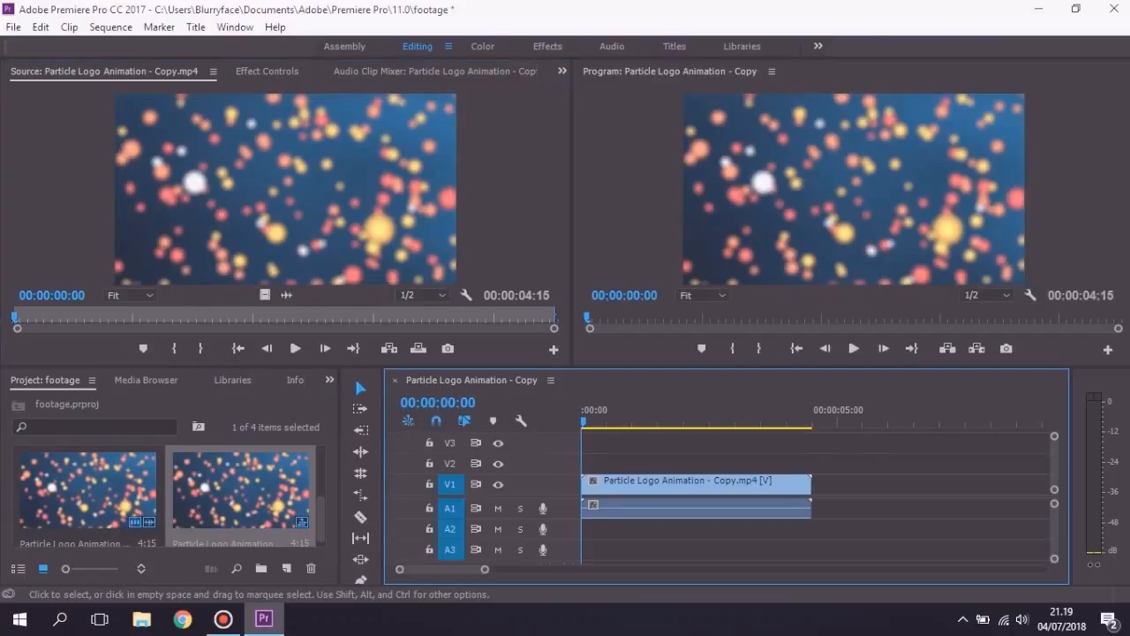
- Clear the sequence and try placing only the video of Particle Logo Animation - Copy.mp4 at the start of V1, undoing that insertion
drag(863, 548, 746, 450)
key(Delete)
click(264, 294)
drag(264, 295, 583, 484)
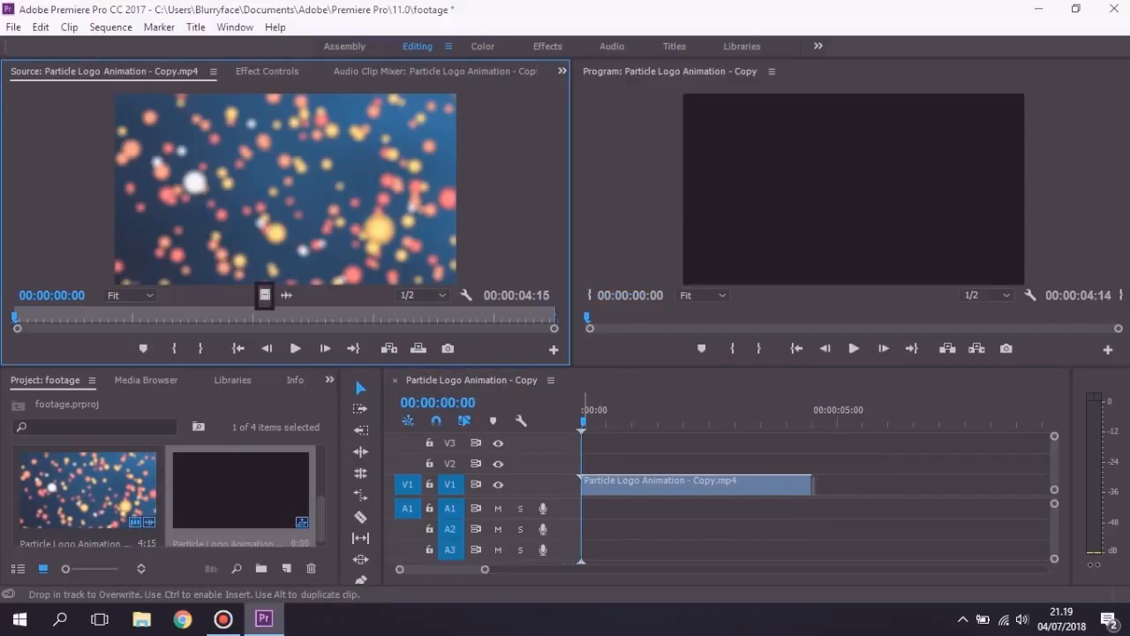
drag(583, 483, 583, 483)
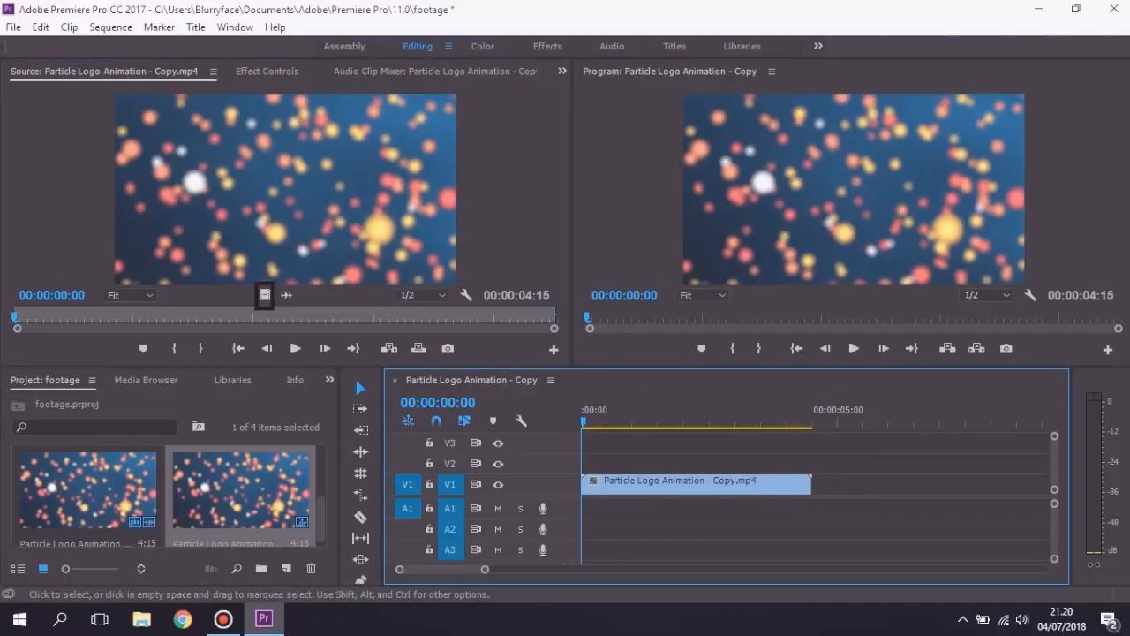
key(ctrl+z)
- Try placing only the clip's audio on A1, undo it, and insert the full clip with video and audio at the sequence start
click(286, 295)
drag(286, 294, 581, 510)
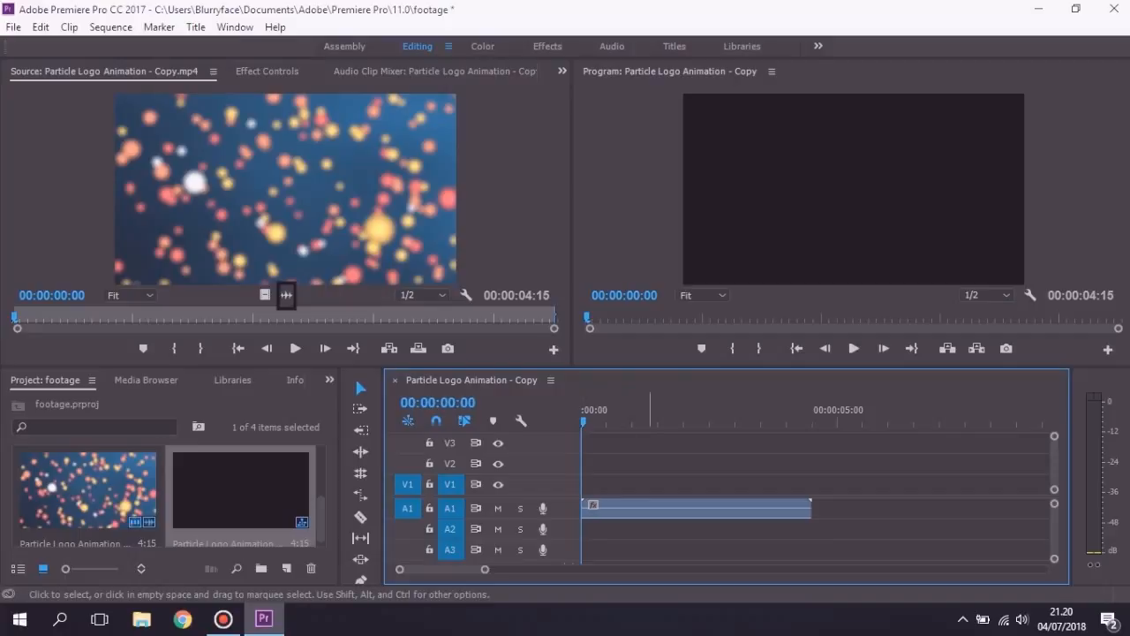
key(ctrl+z)
drag(286, 188, 589, 484)
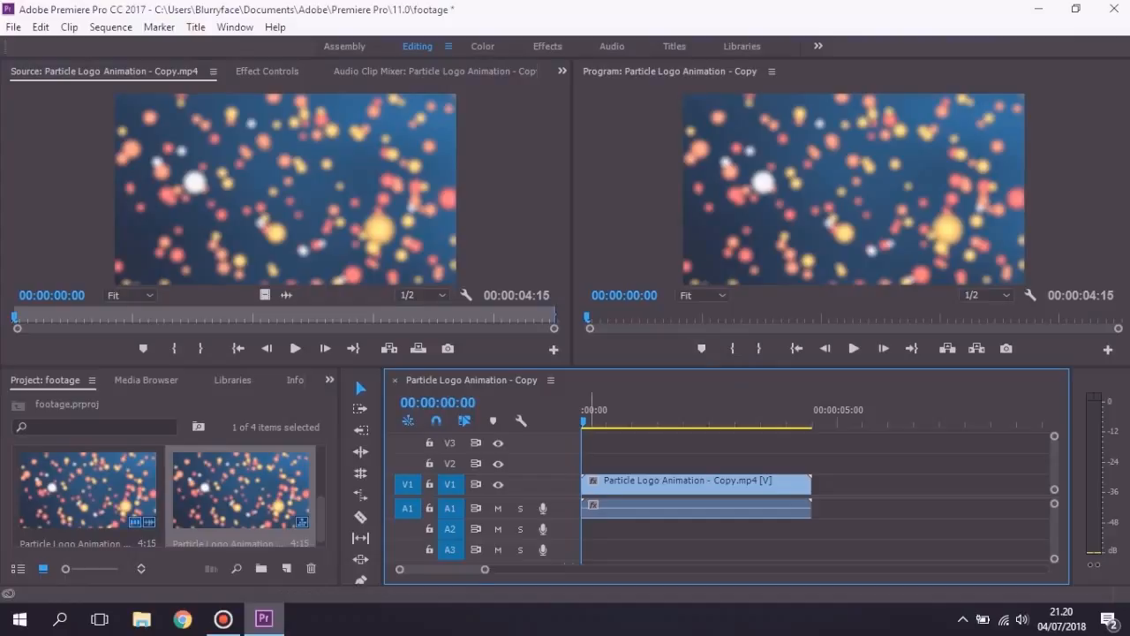
- Open the Power-Up sound copy in the source monitor and place its audio on A2 at 00:00:00:00
scroll(165, 496, down, 2)
click(88, 490)
double_click(88, 490)
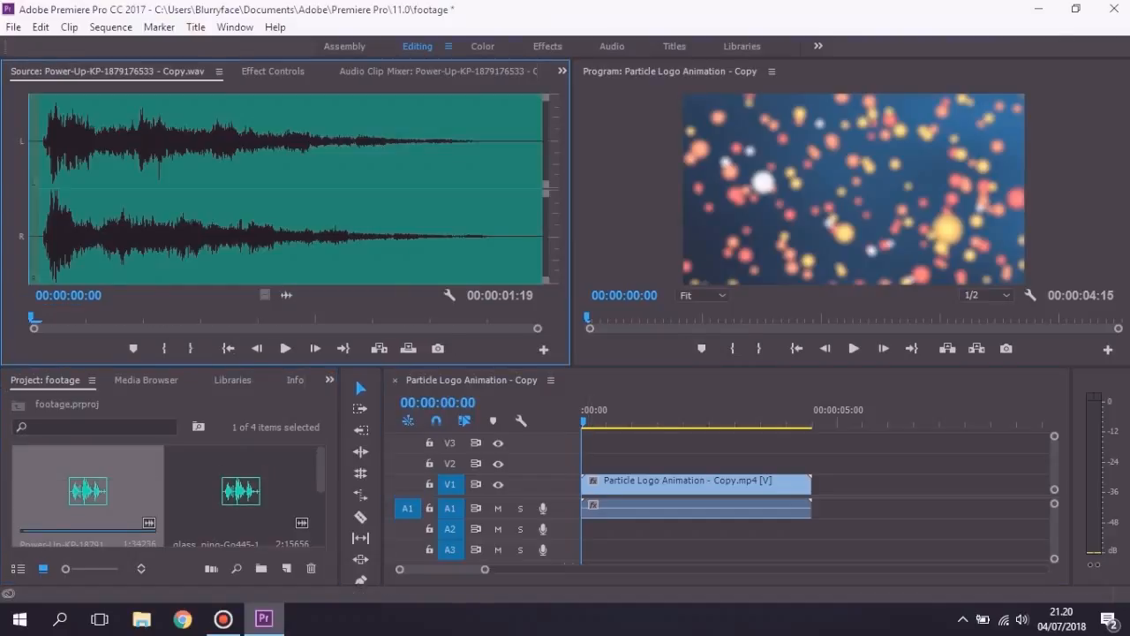
drag(286, 295, 583, 529)
- Place the glass_ping sound copy on A2 so it ends with the video, and play the sequence
double_click(240, 490)
drag(287, 294, 694, 529)
key(space)
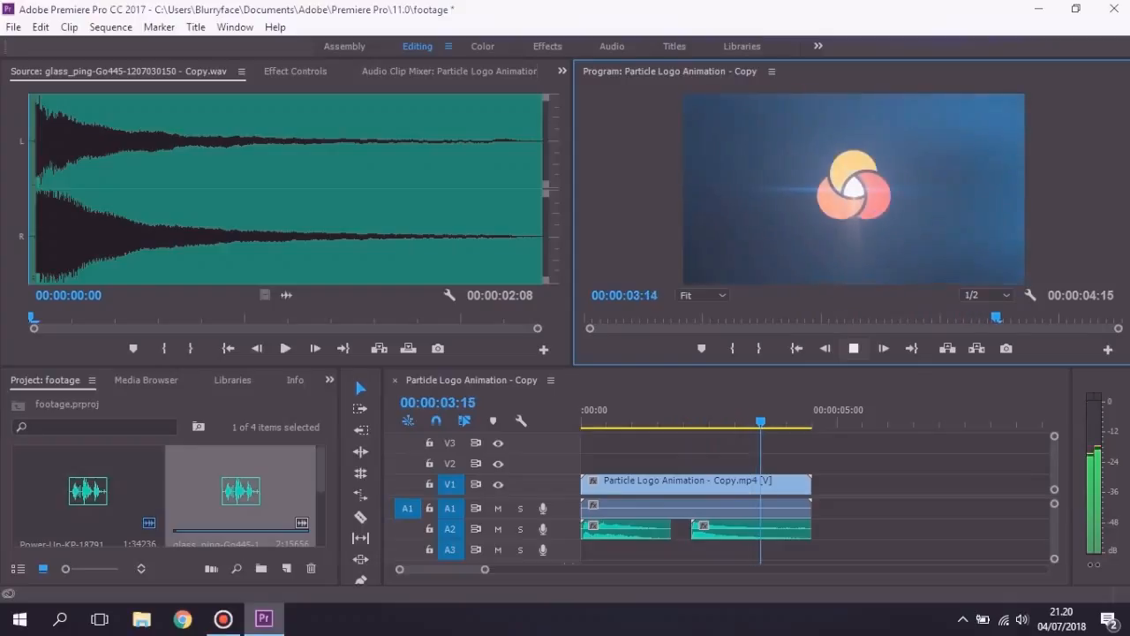
- Shift the glass_ping clip to start at about 3 seconds, trim its end to the video's end, and preview the result
key(space)
drag(746, 529, 809, 530)
drag(748, 422, 737, 422)
drag(798, 527, 779, 527)
drag(736, 422, 581, 422)
click(853, 348)
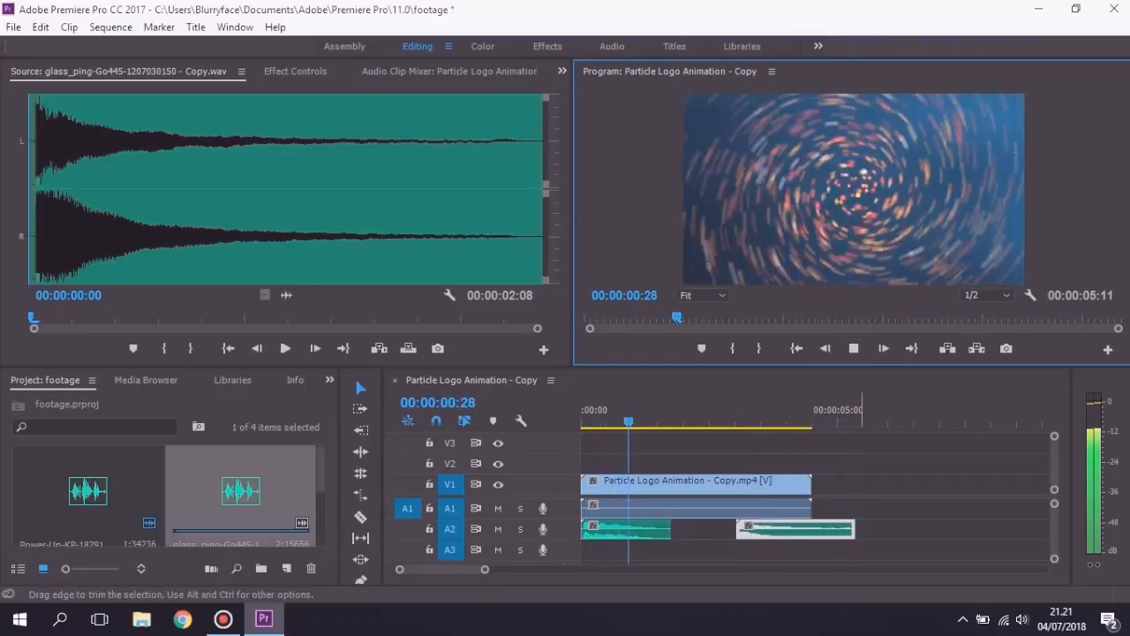
drag(852, 528, 810, 527)
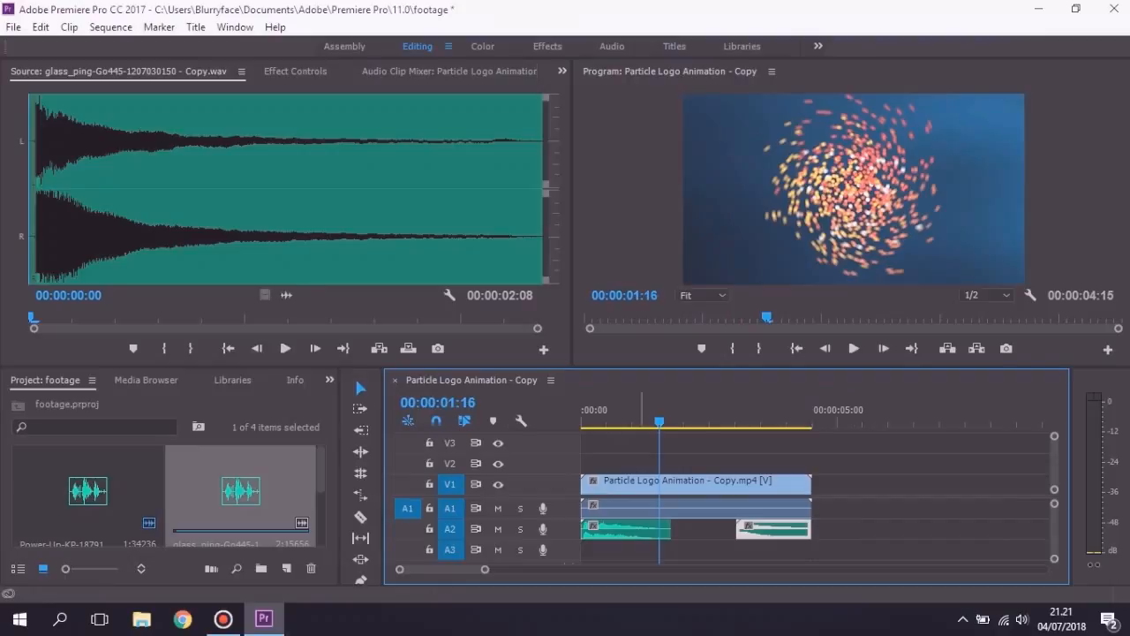
drag(658, 421, 581, 421)
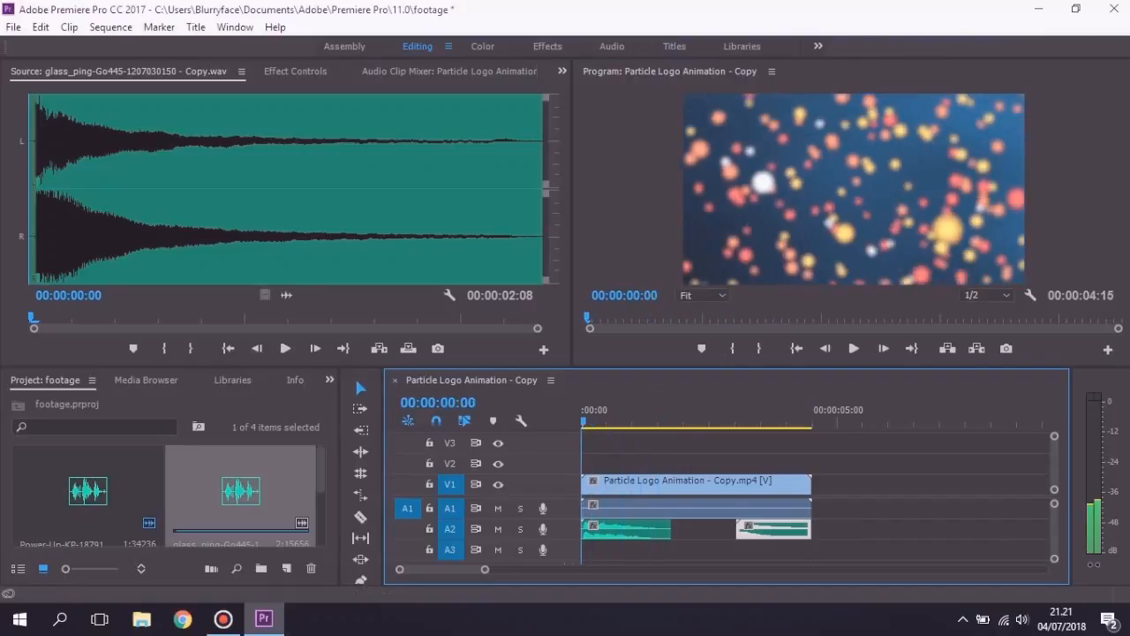
- Search the effects for "sl blue", apply SL Blue Day4Nite (Arri Alexa) to the video clip on V1, and play it
click(329, 380)
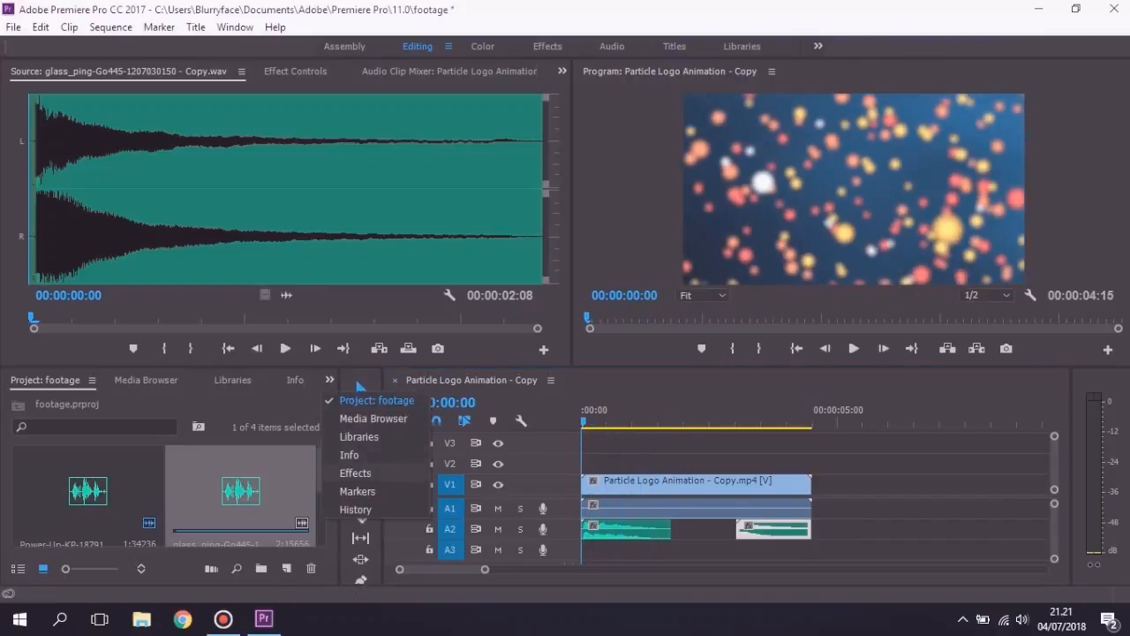
click(355, 472)
click(89, 401)
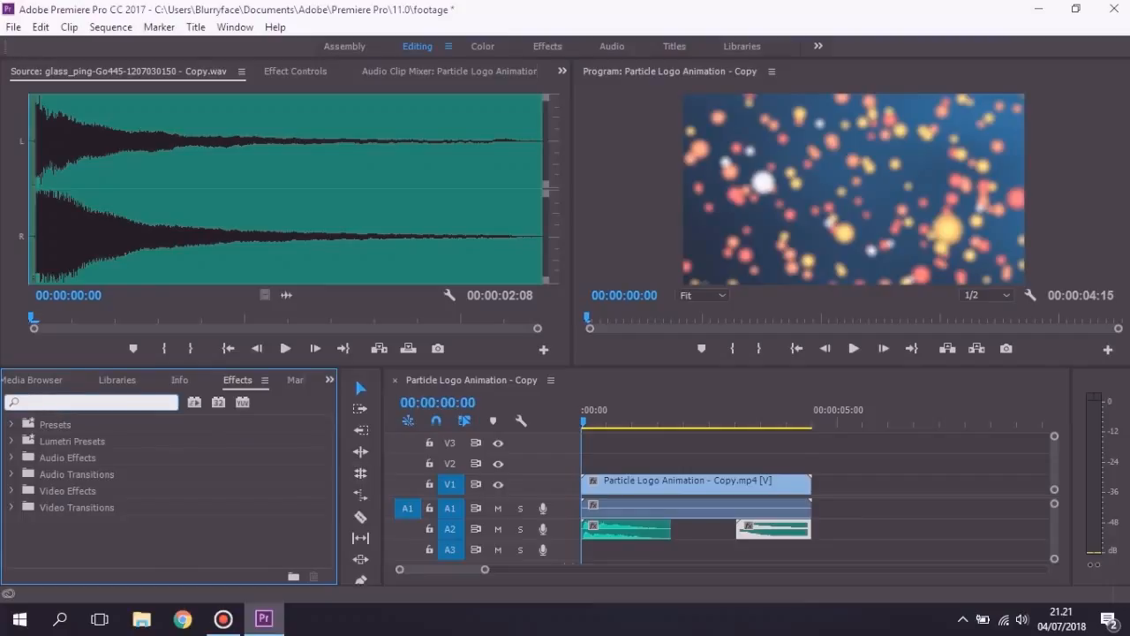
text(sl blue)
click(137, 522)
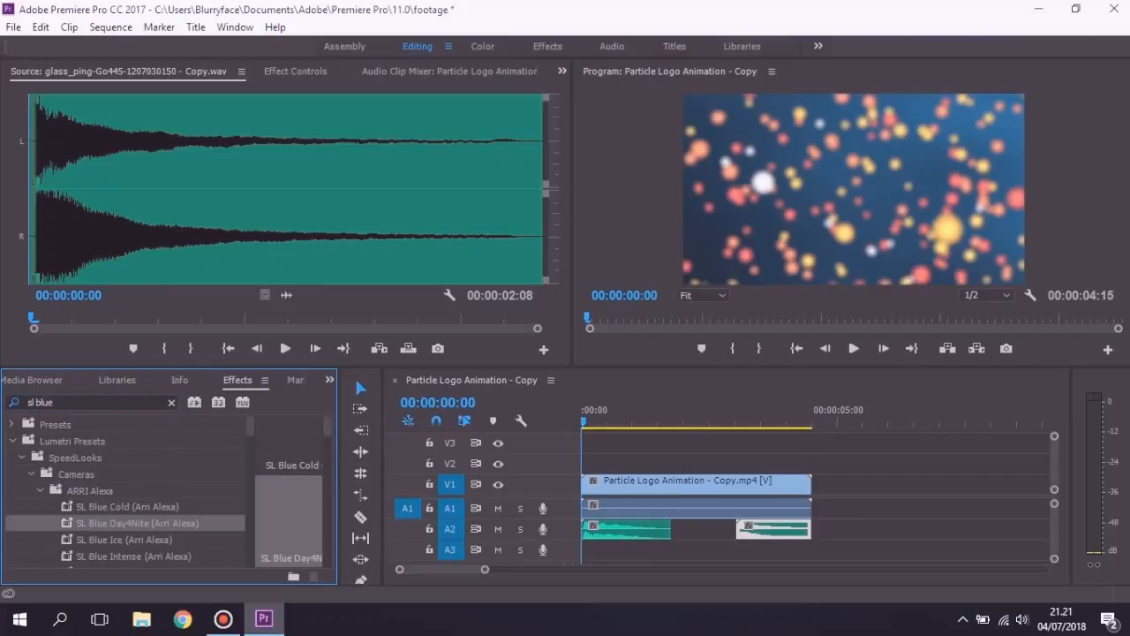
drag(137, 522, 644, 483)
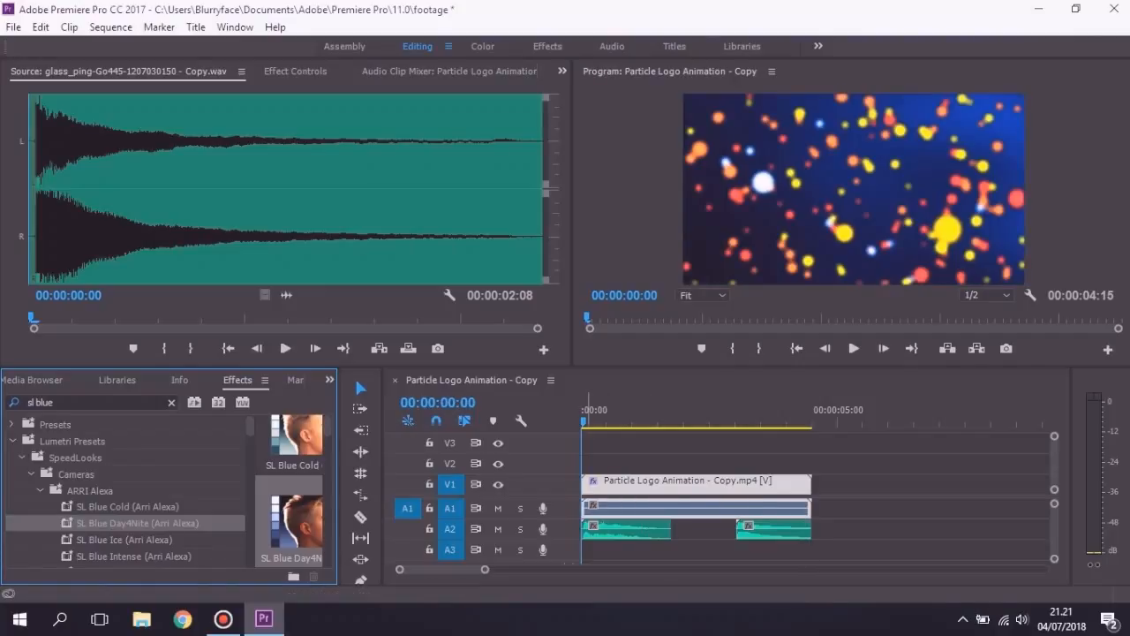
key(space)
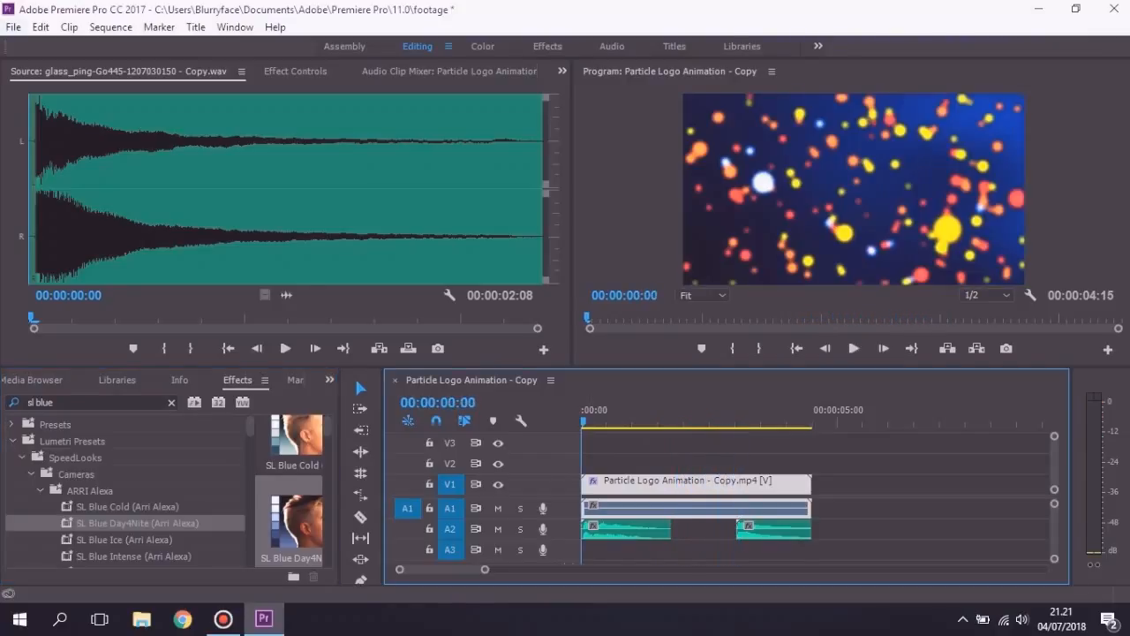
- Export the sequence as H.264 with Match Source - High bitrate to Particle Logo Animation - Copy.mp4 in the 11.0 folder
click(13, 26)
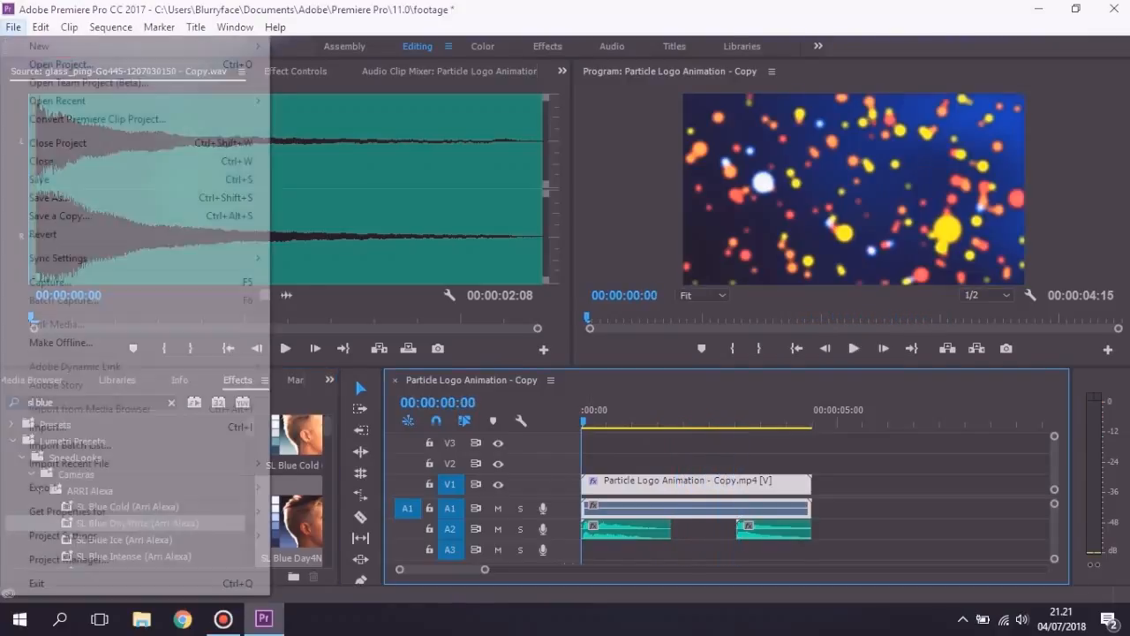
mouse_move(53, 487)
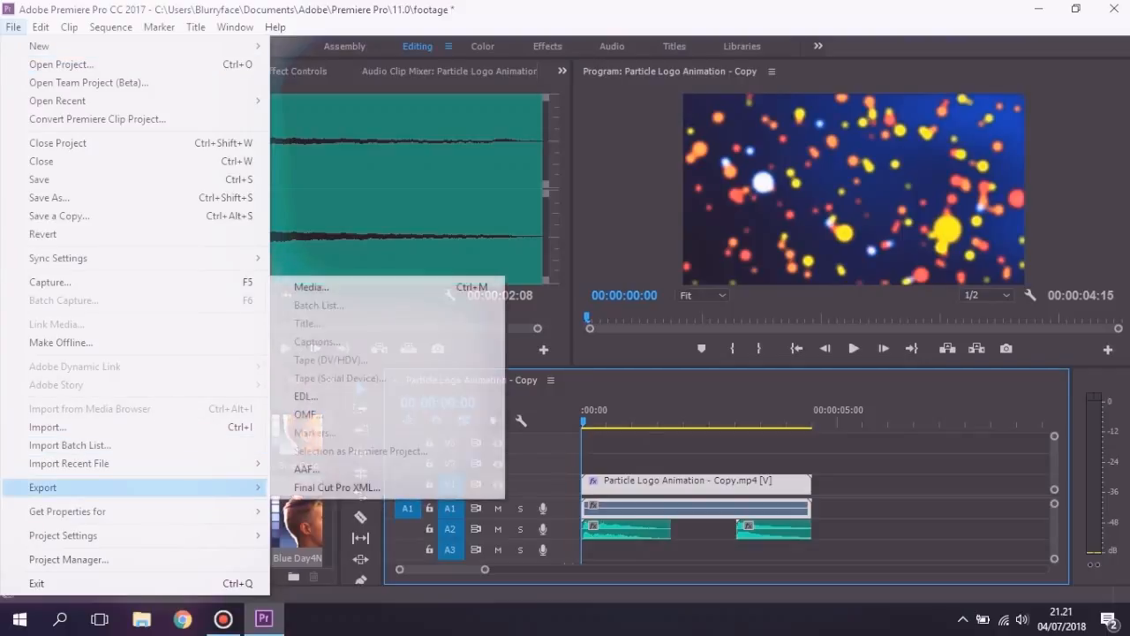
click(310, 287)
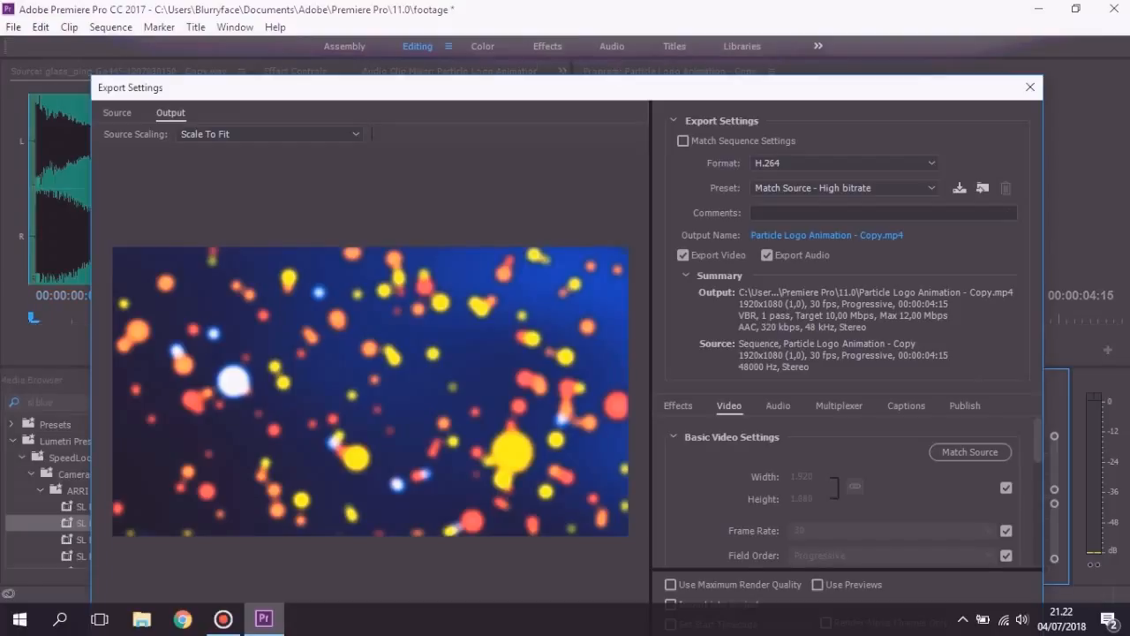
click(846, 163)
click(979, 245)
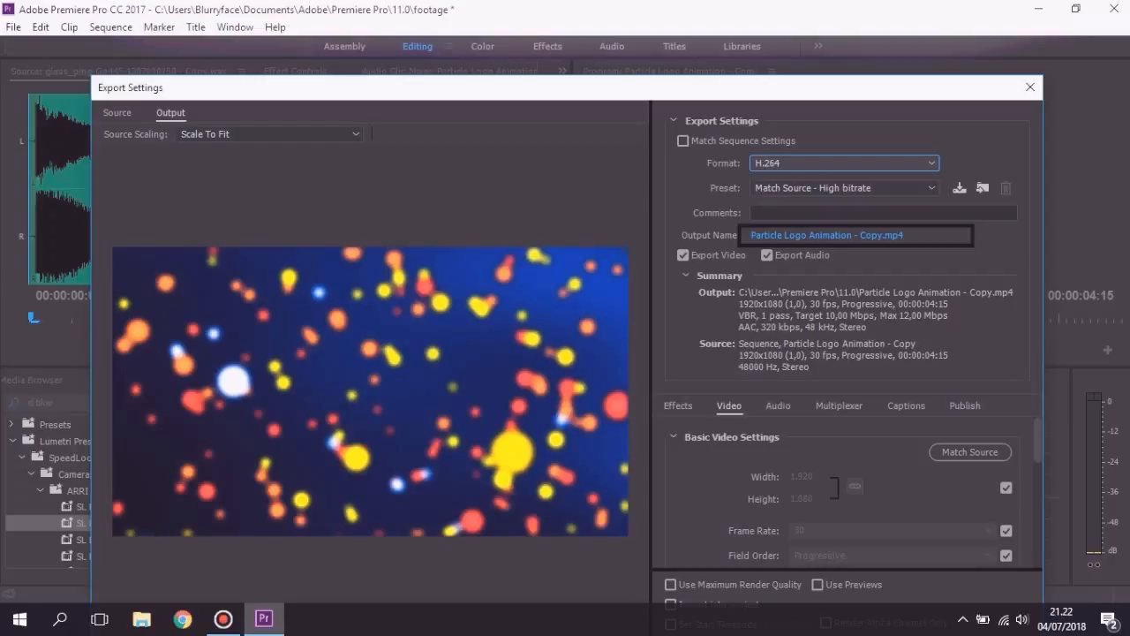
click(827, 235)
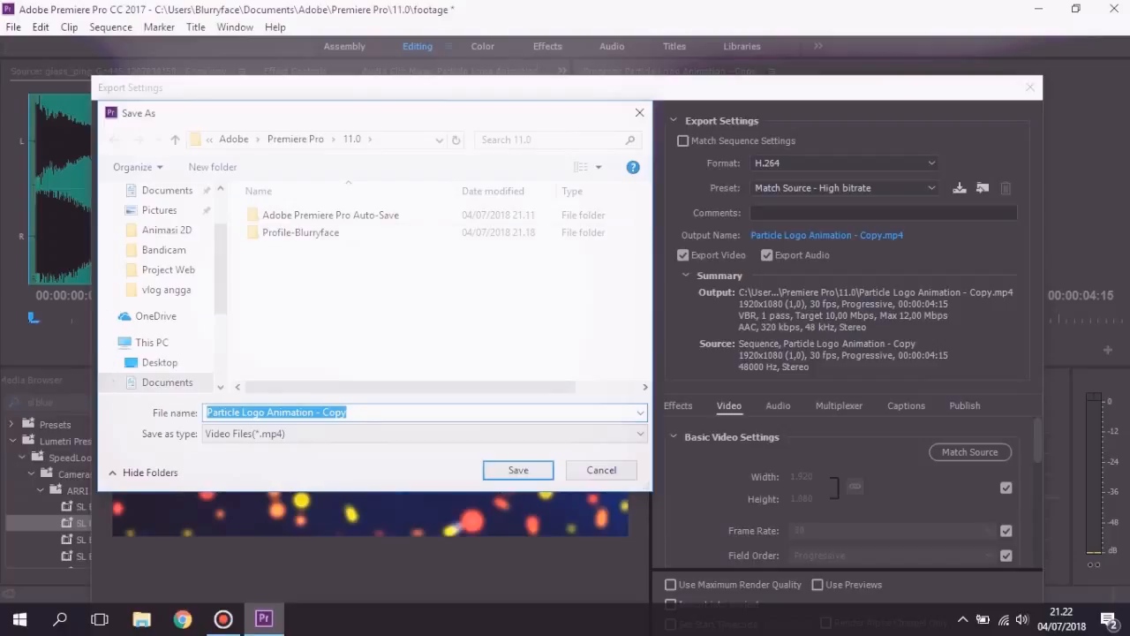
key(Return)
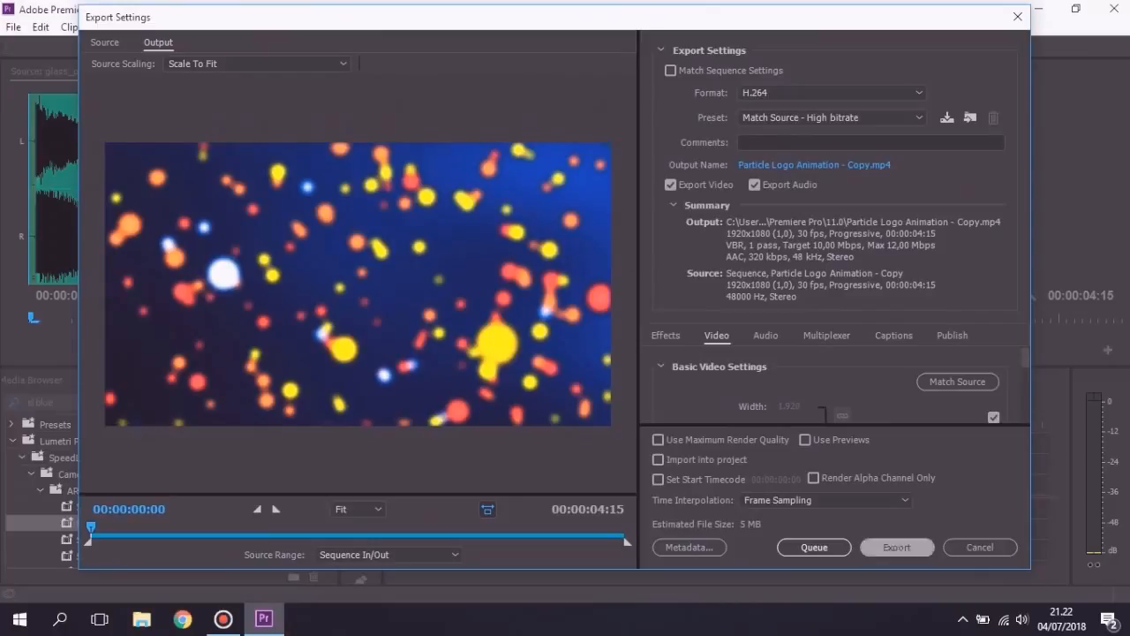
click(896, 546)
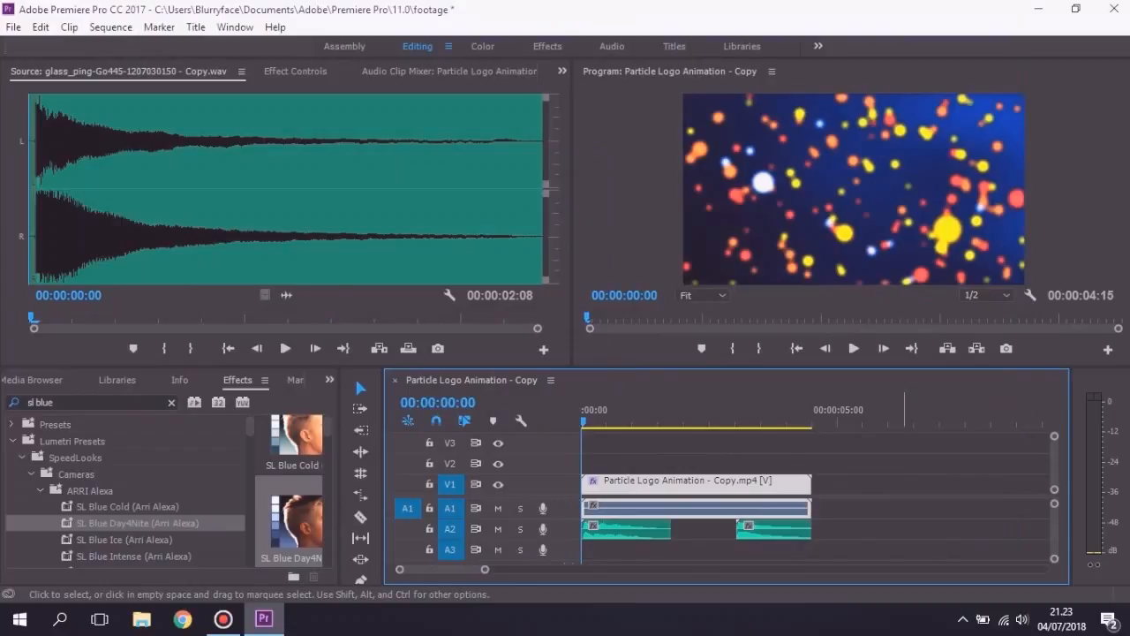
- Switch to File Explorer and play the exported Particle Logo Animation - Copy video from Documents > Adobe > Premiere Pro > 11.0
click(141, 619)
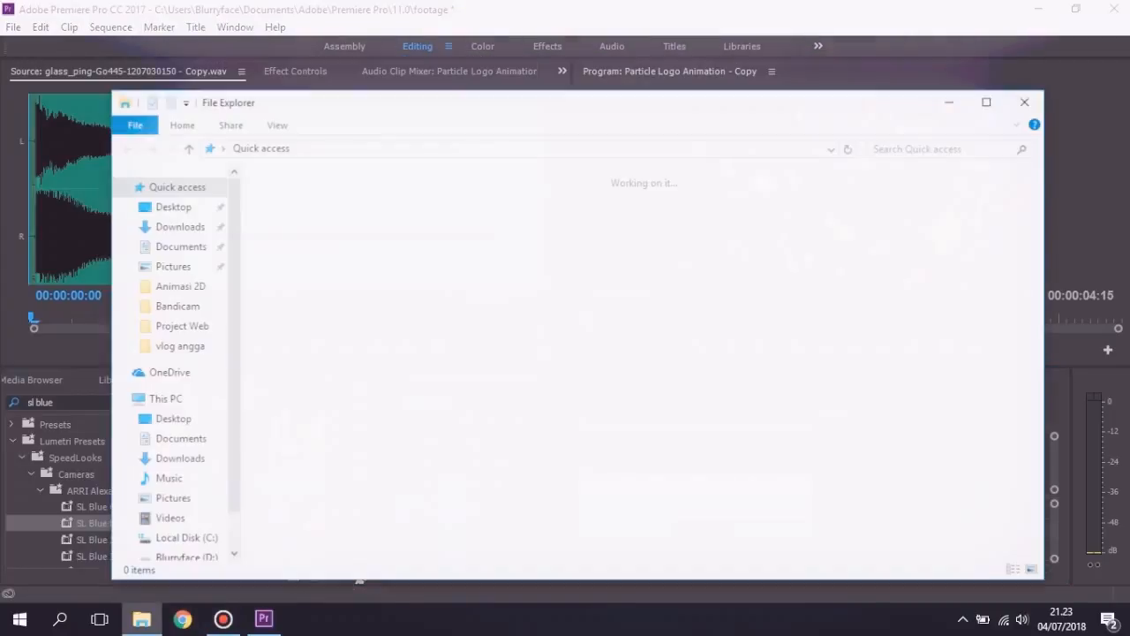
click(180, 438)
double_click(348, 233)
double_click(301, 198)
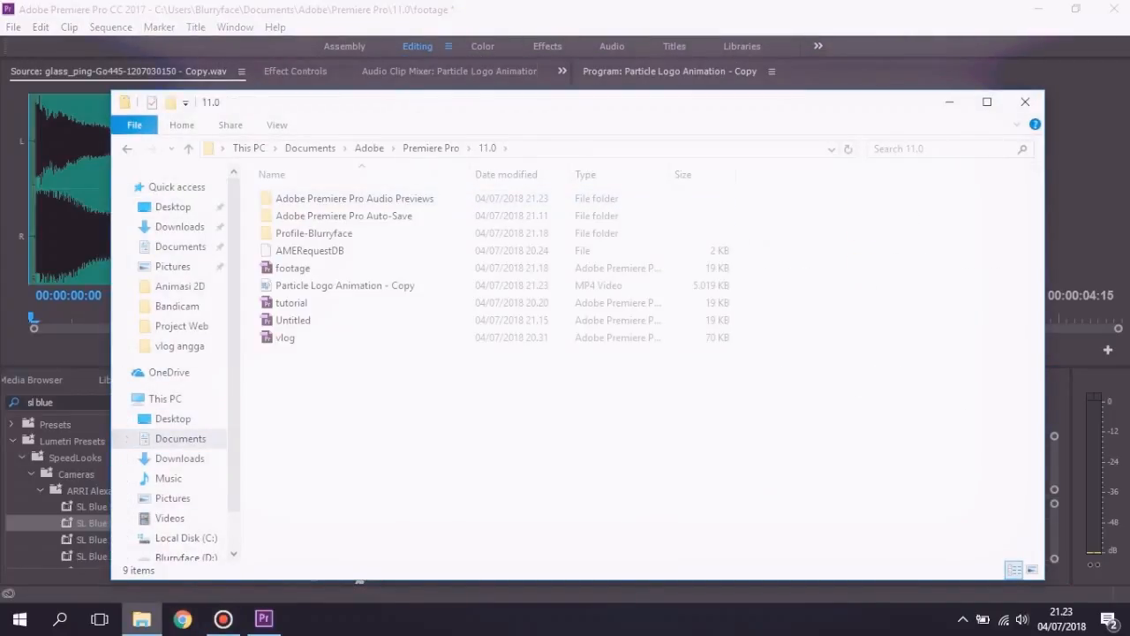
double_click(353, 285)
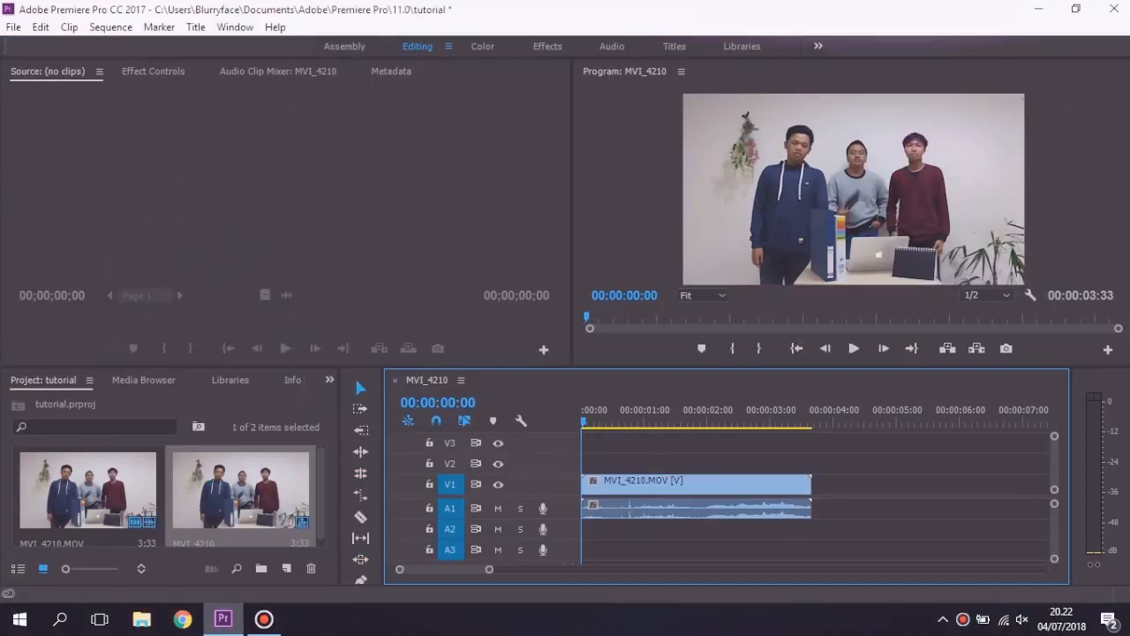
- Try to create an adjustment layer in the tutorial project
click(286, 567)
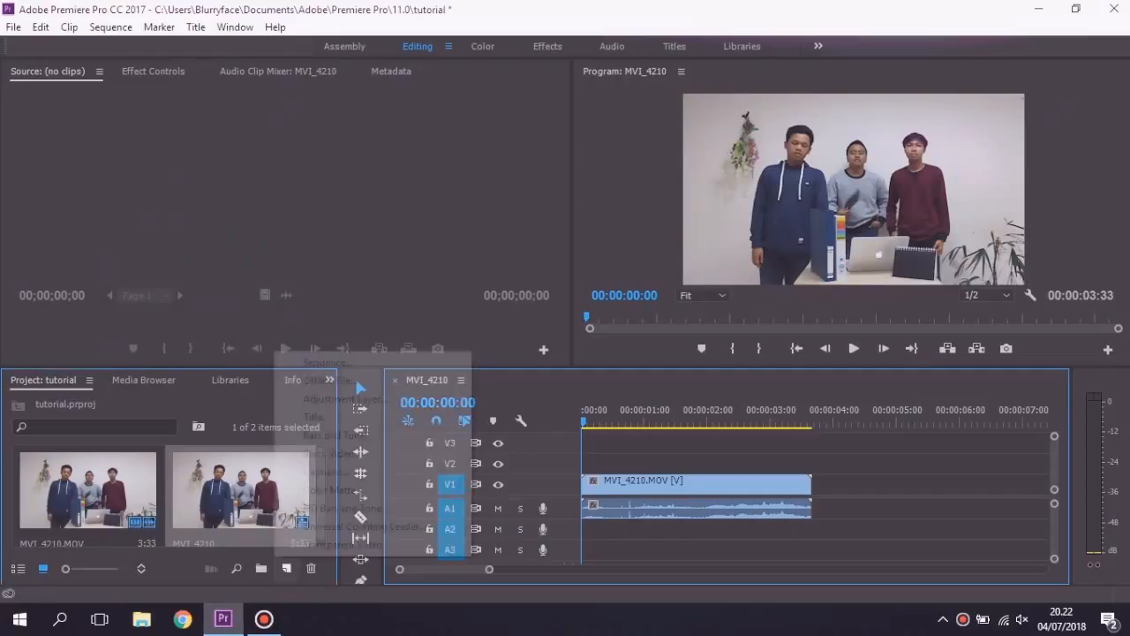
click(345, 398)
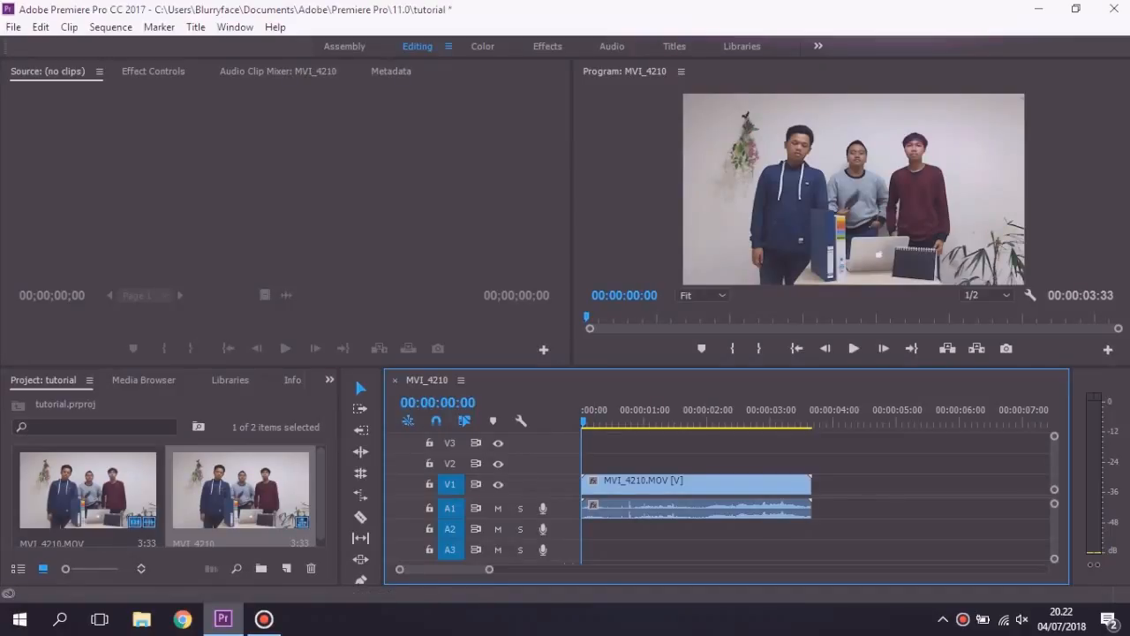
- Play the opening of the MVI_4210 sequence several times, returning to 00:00:00:00 after each playback
key(space)
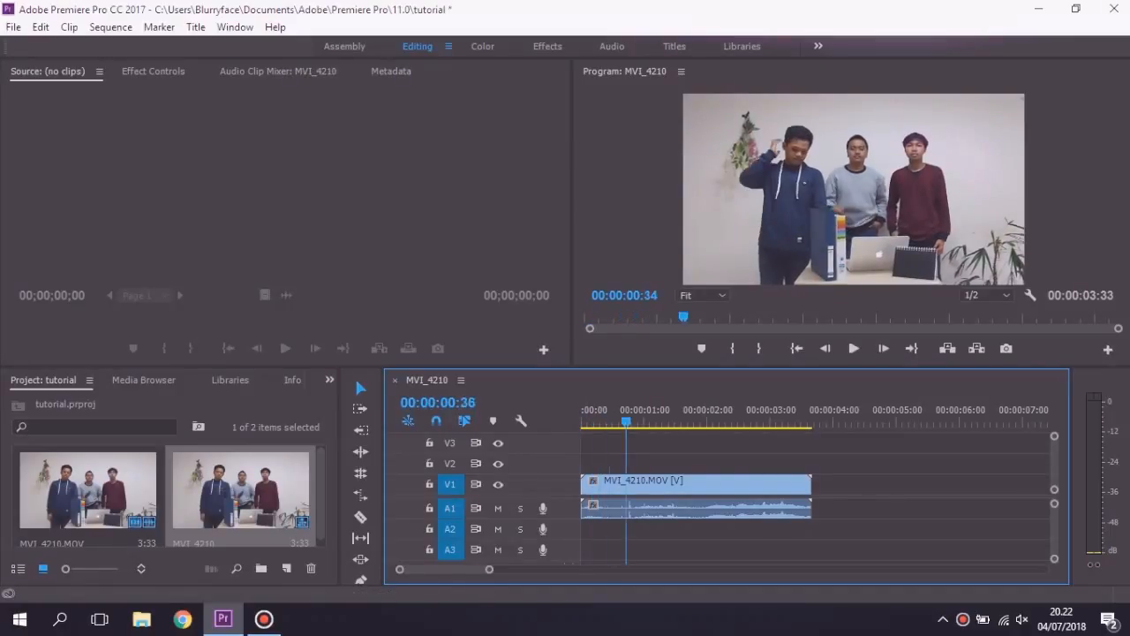
key(space)
key(Home)
key(space)
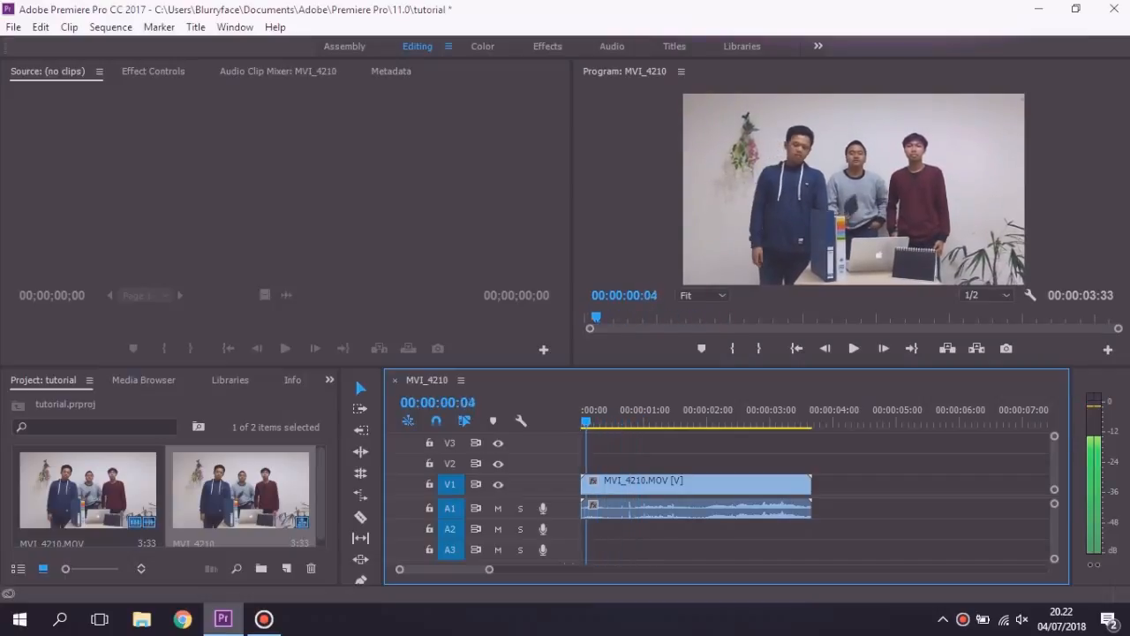
key(space)
key(Home)
key(space)
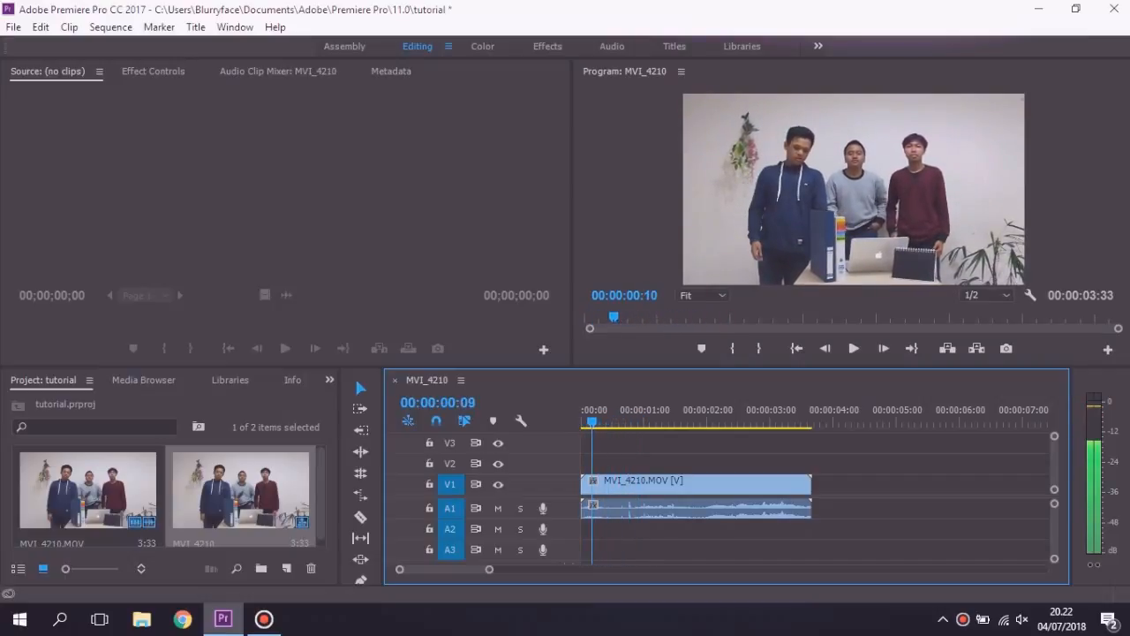
key(space)
key(Home)
key(space)
key(space)
key(Home)
key(space)
key(space)
key(Home)
key(space)
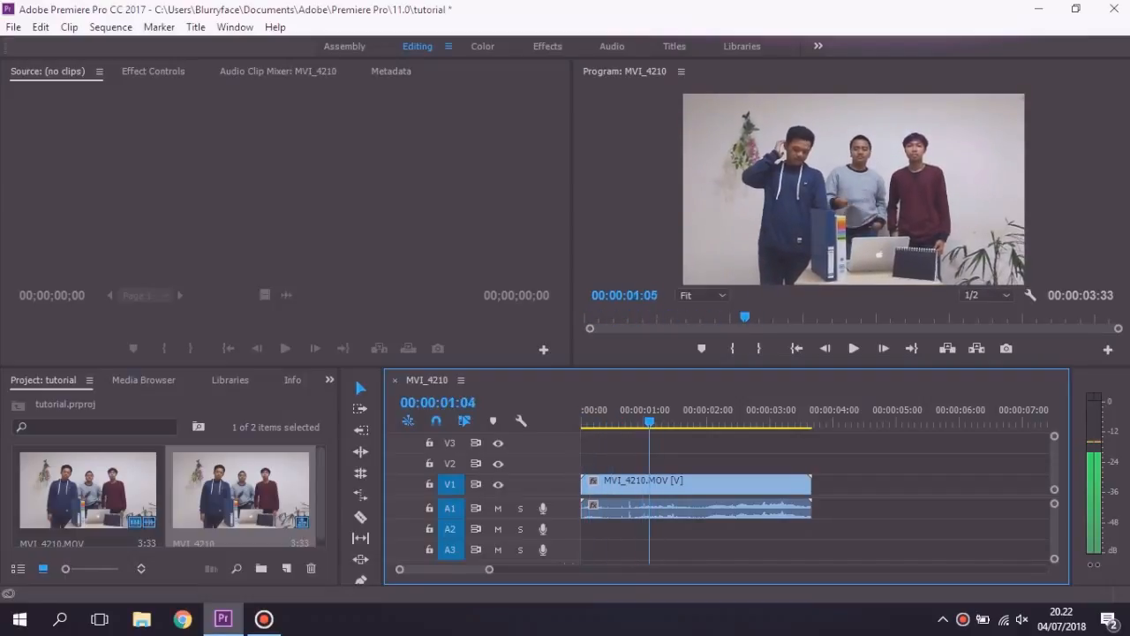
key(space)
key(Home)
key(space)
key(space)
key(Home)
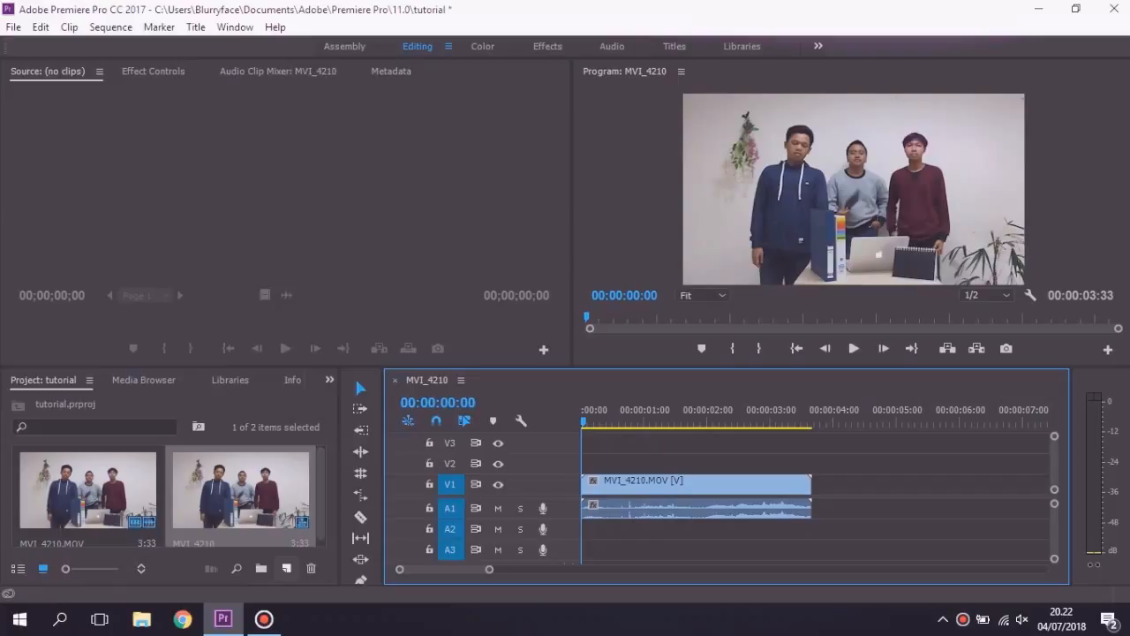
- Create a 1280 × 720 adjustment layer at 50 fps and place it on V2 above MVI_4210.MOV from the sequence start
click(286, 568)
click(286, 567)
click(286, 568)
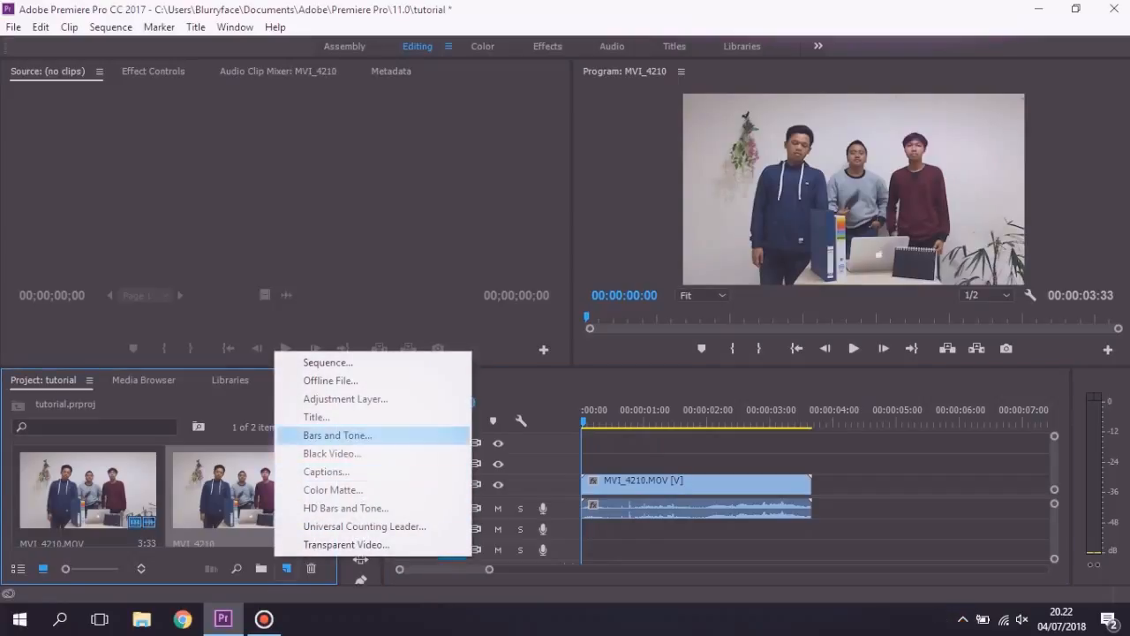
click(346, 398)
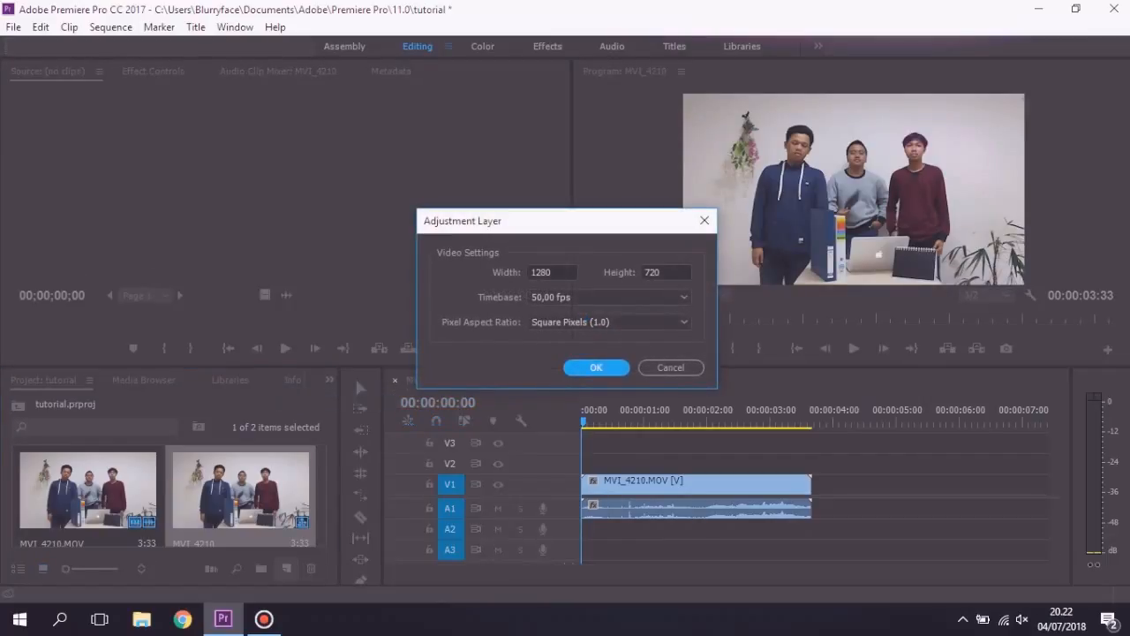
click(596, 367)
drag(88, 486, 618, 462)
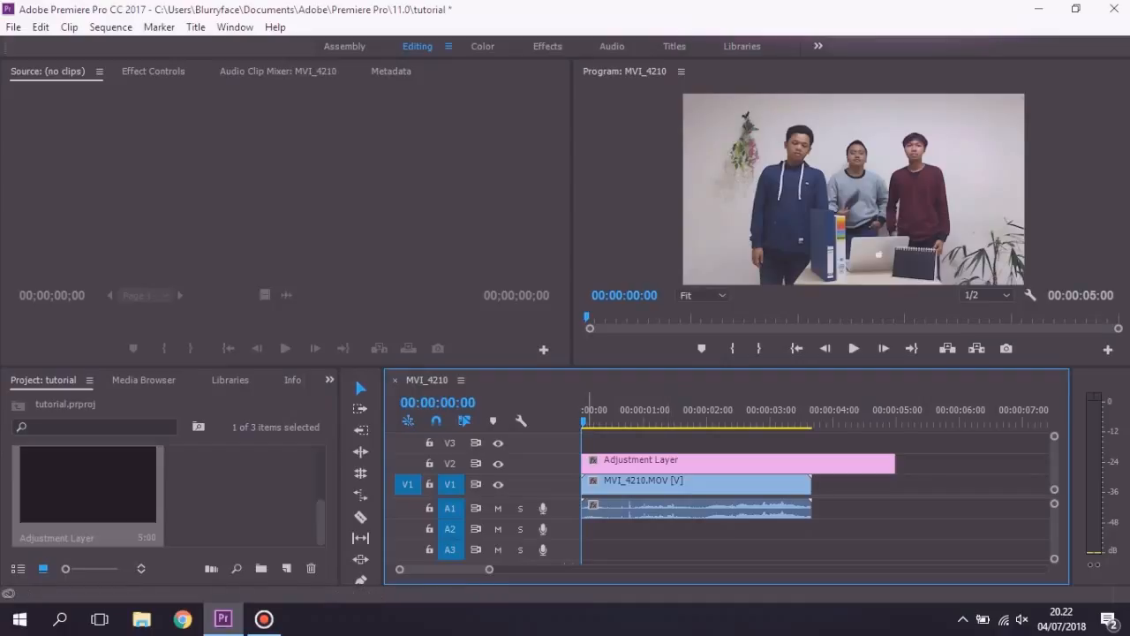
- Search the effects for "lume" and apply the 2 Strip cinematic Lumetri preset to the adjustment layer on V2
click(329, 379)
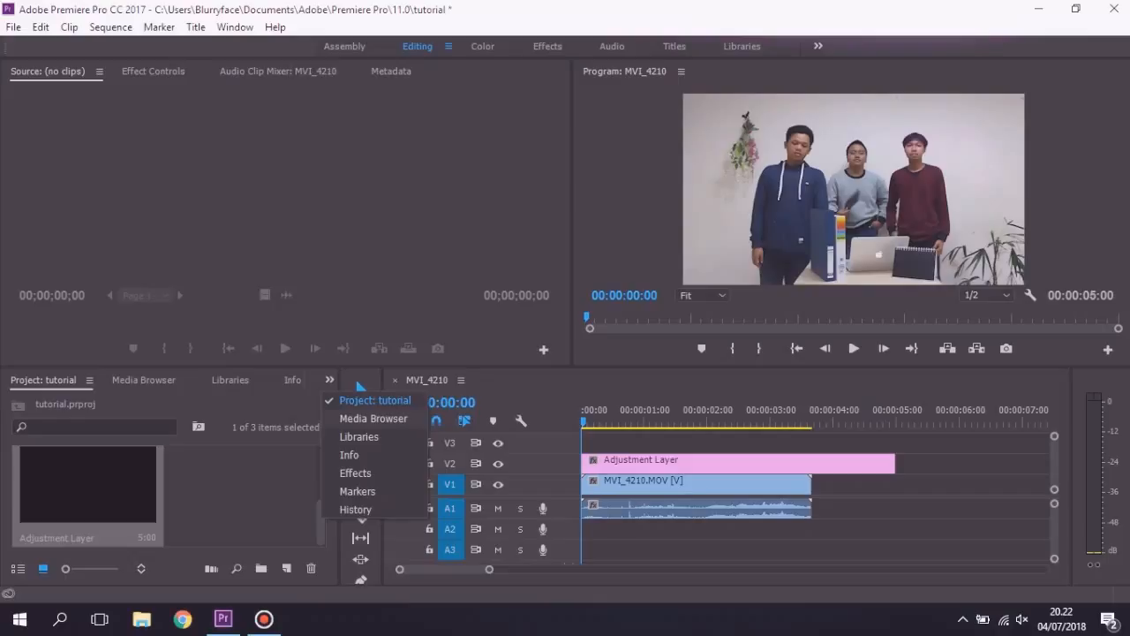
click(354, 472)
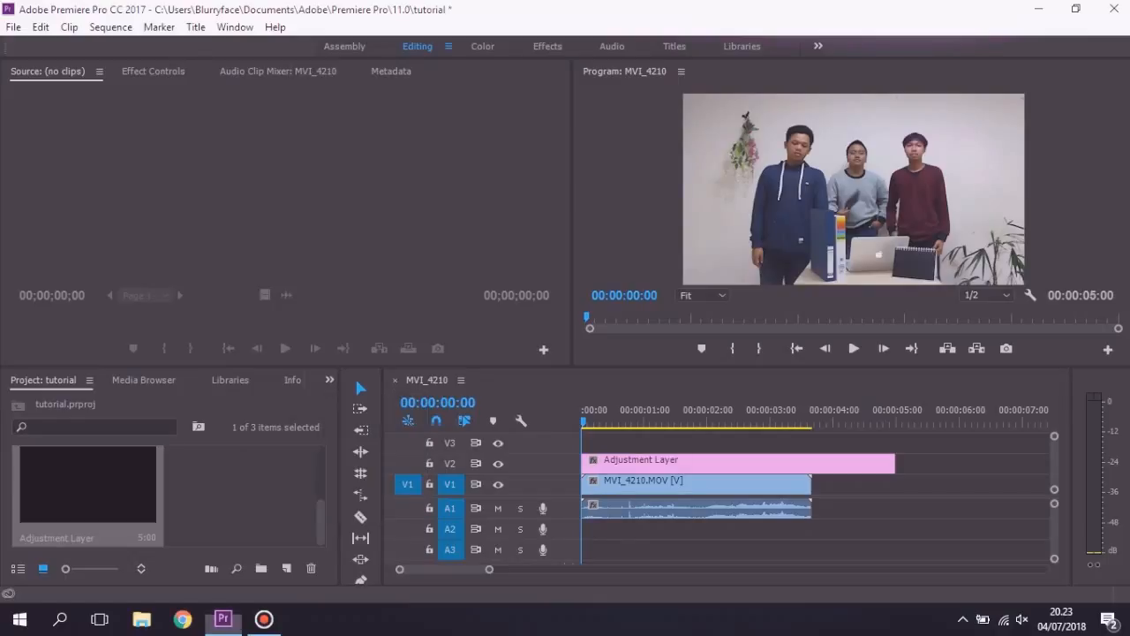
click(88, 402)
text(lume)
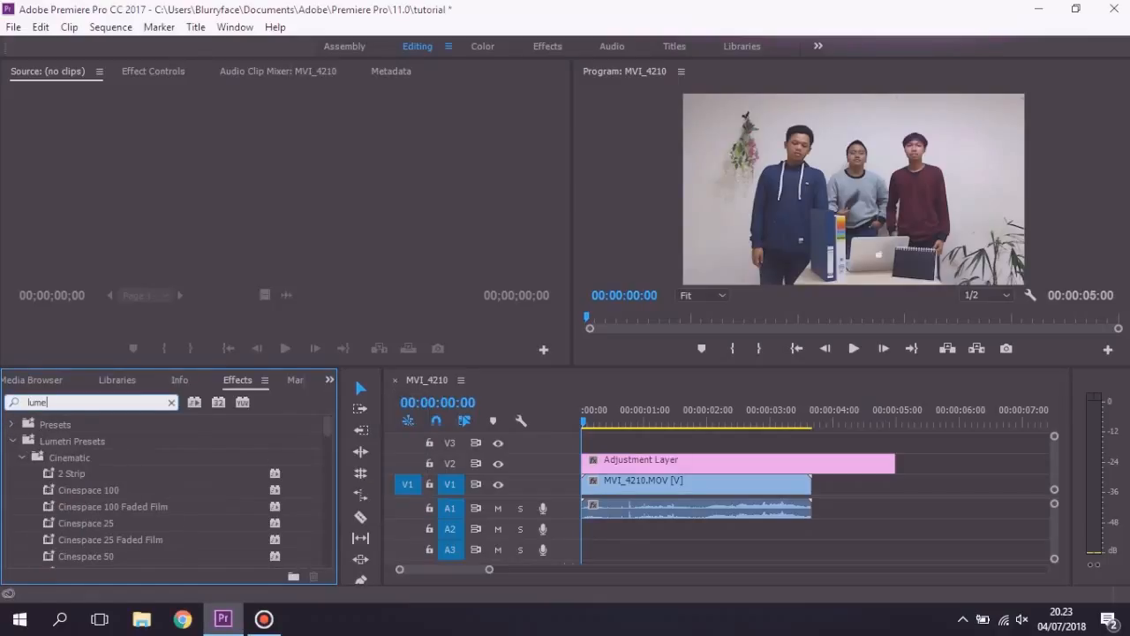
click(89, 490)
click(71, 473)
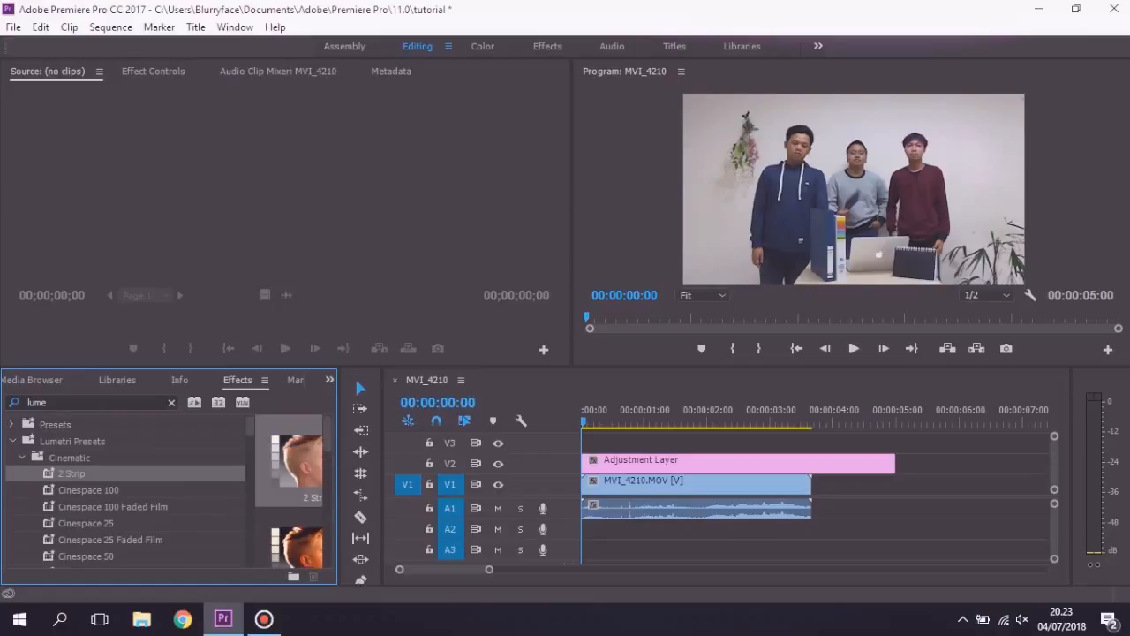
drag(583, 464, 616, 463)
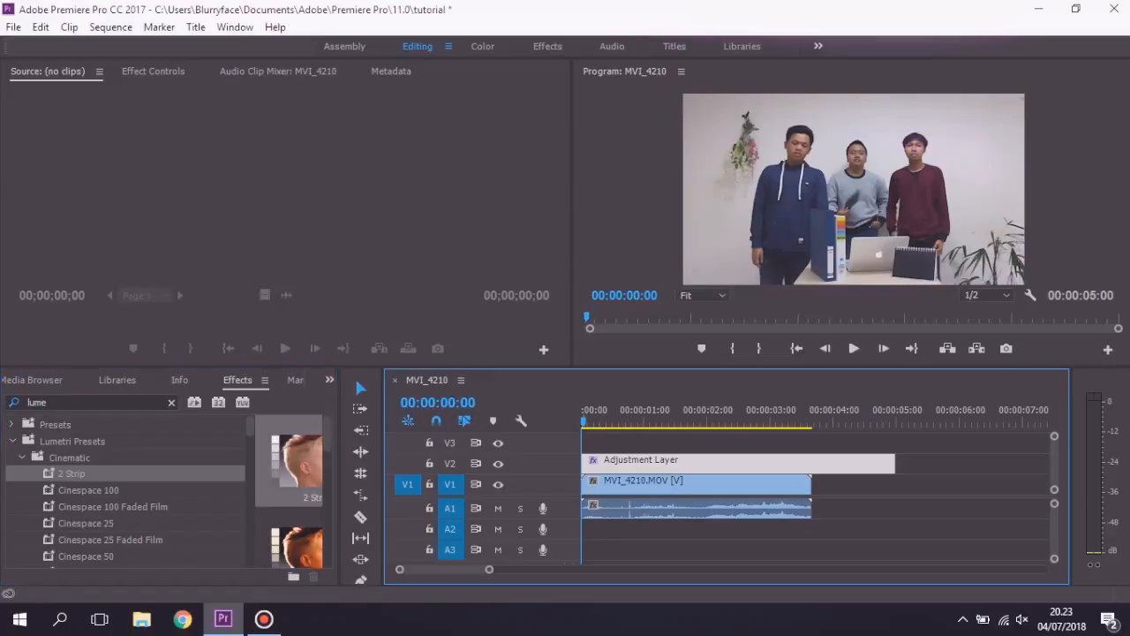
- Play the opening of the MVI_4210 sequence to preview the 2 Strip look, returning to 00:00:00:00
key(space)
key(Home)
key(Home)
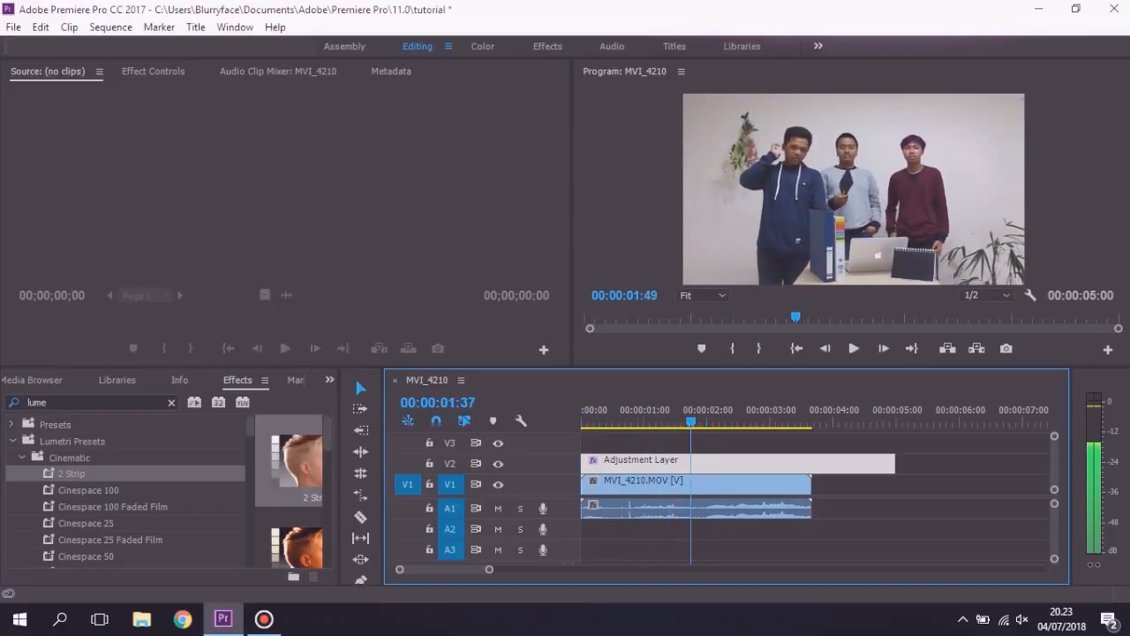
key(Home)
key(Home)
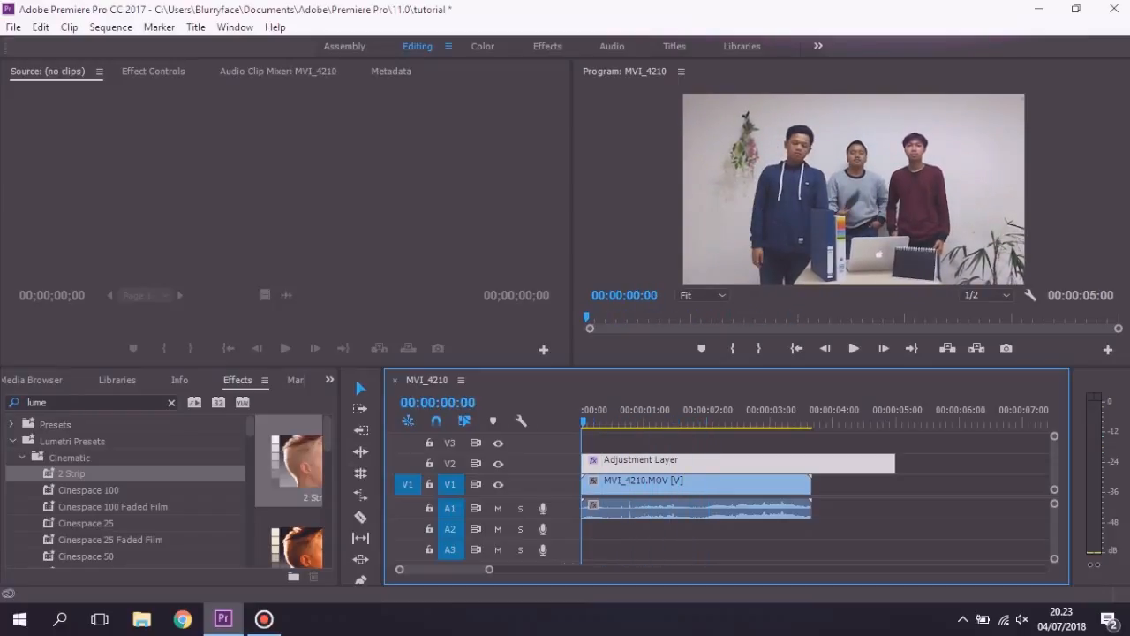
- Apply the Cinespace 100 preset to the adjustment layer, preview the sequence opening and return to its start
click(88, 490)
drag(88, 490, 660, 461)
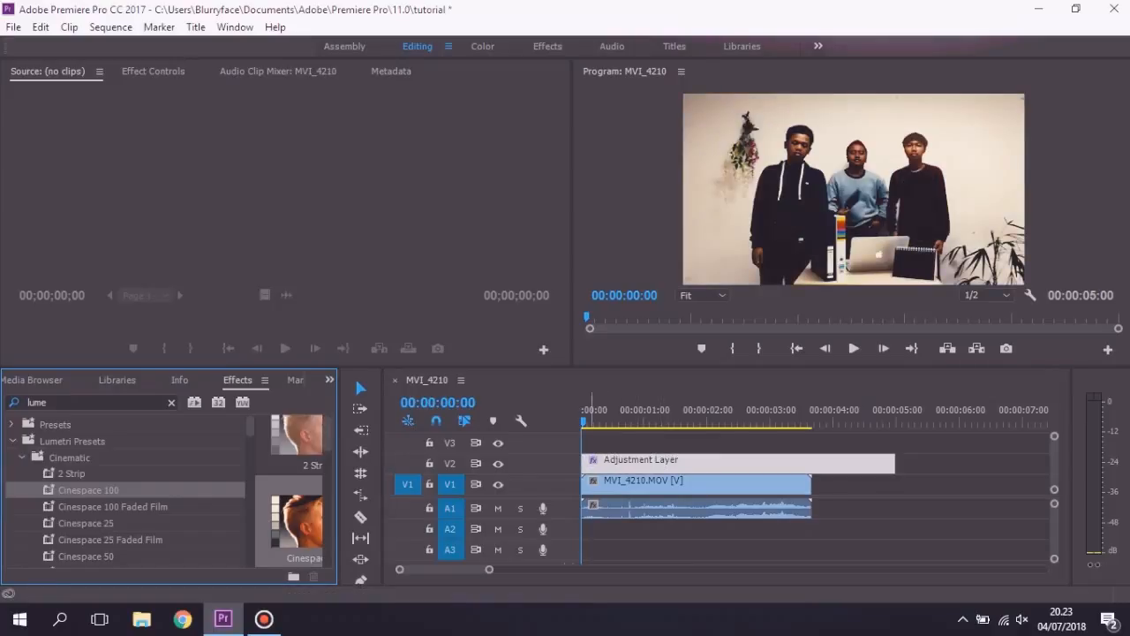
key(space)
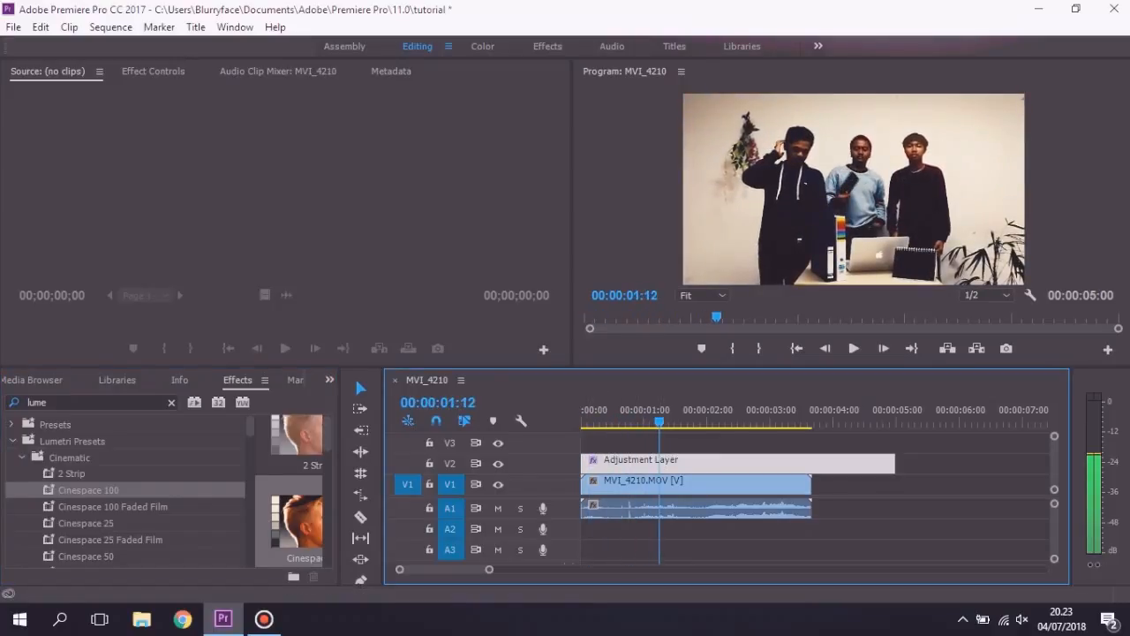
key(Home)
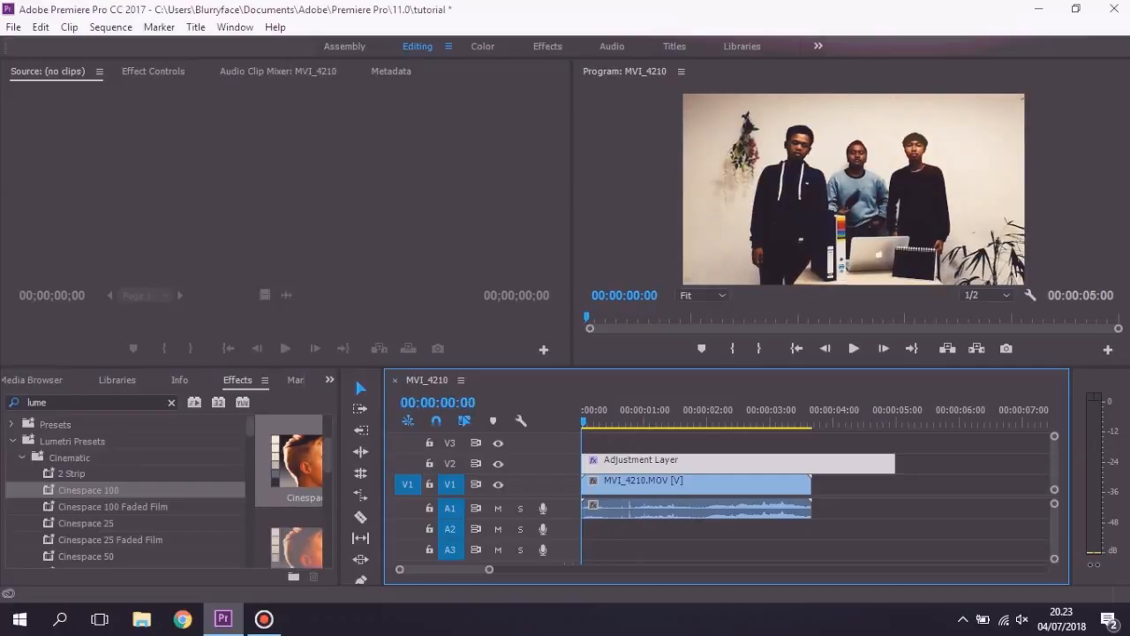
- Apply the Cinespace 25 preset to the adjustment layer and preview the opening of the sequence, returning to its start
click(86, 523)
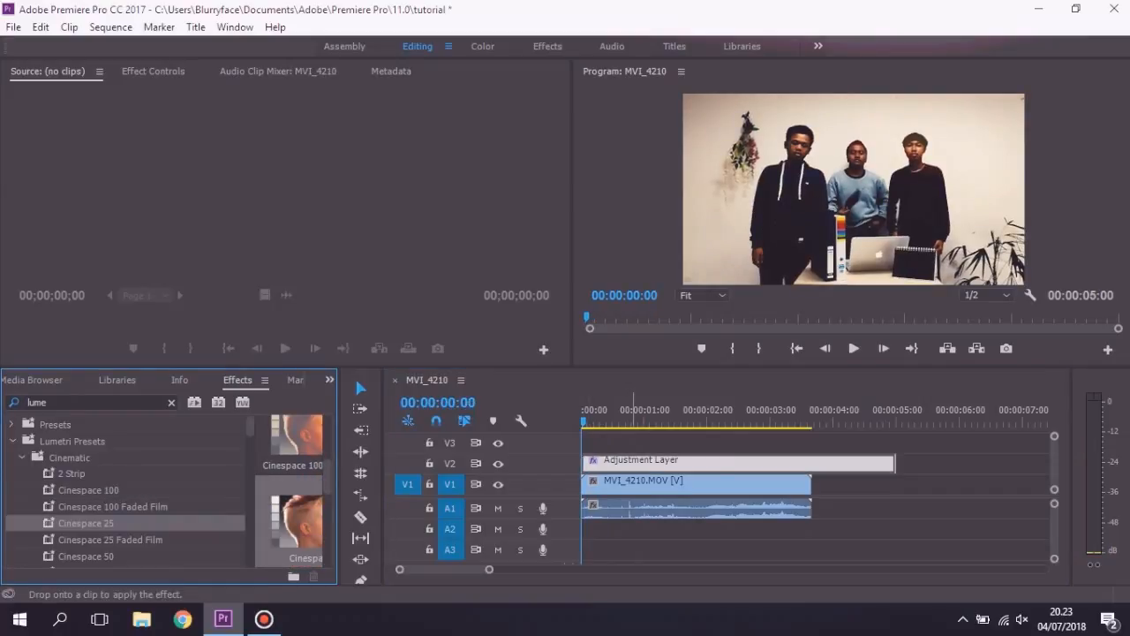
key(space)
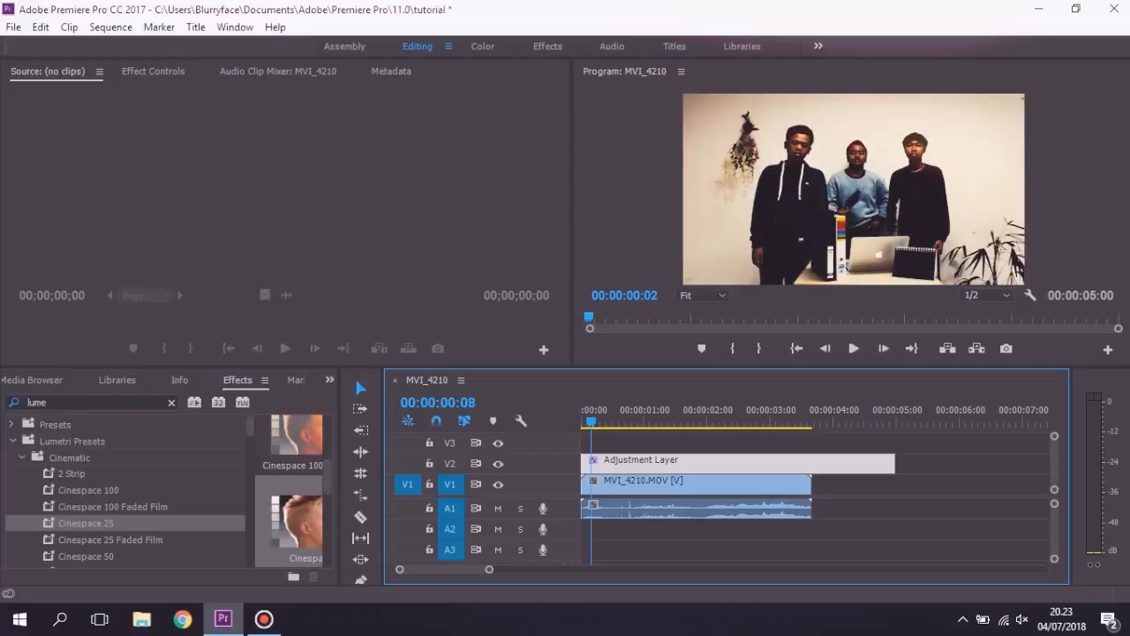
key(Home)
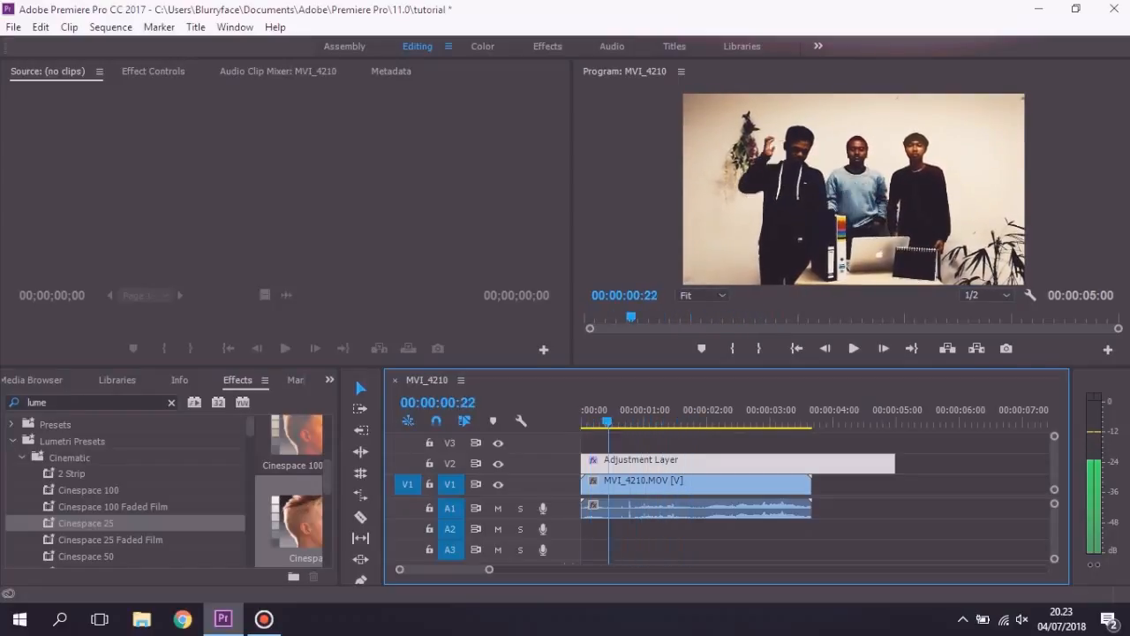
key(Home)
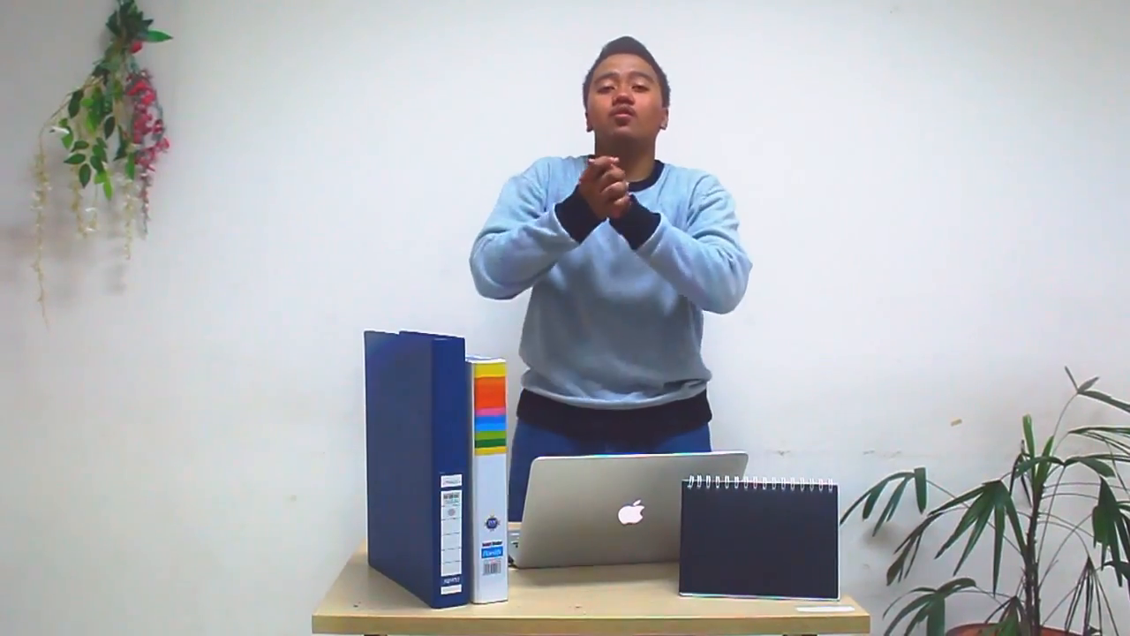